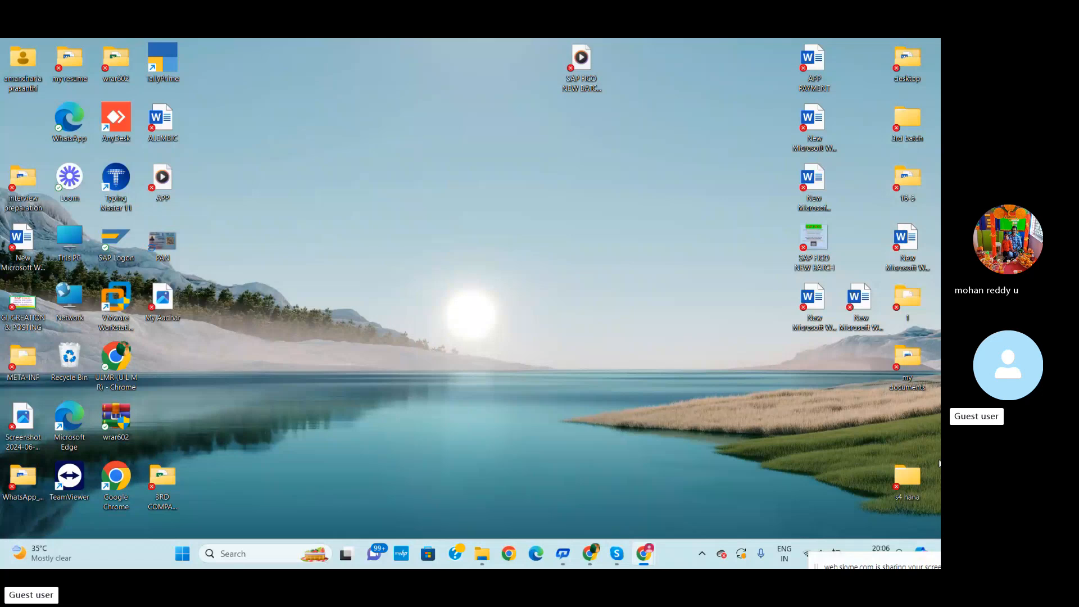
Open the enterprise creation process in S4 HANA workbook from the enterprise structure folder inside s4 hana
double_click(916, 482)
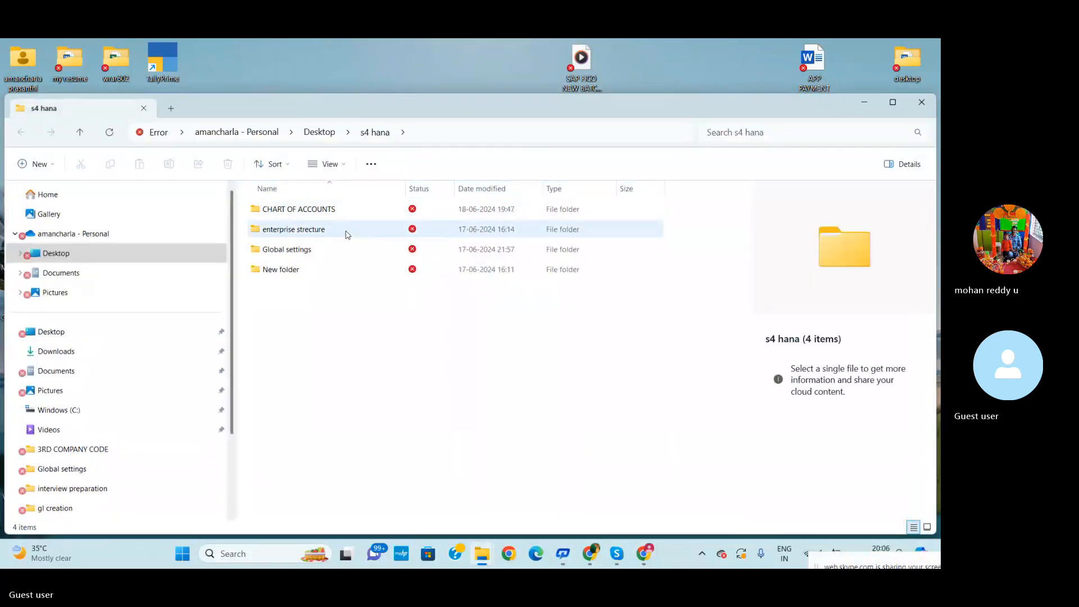
double_click(311, 235)
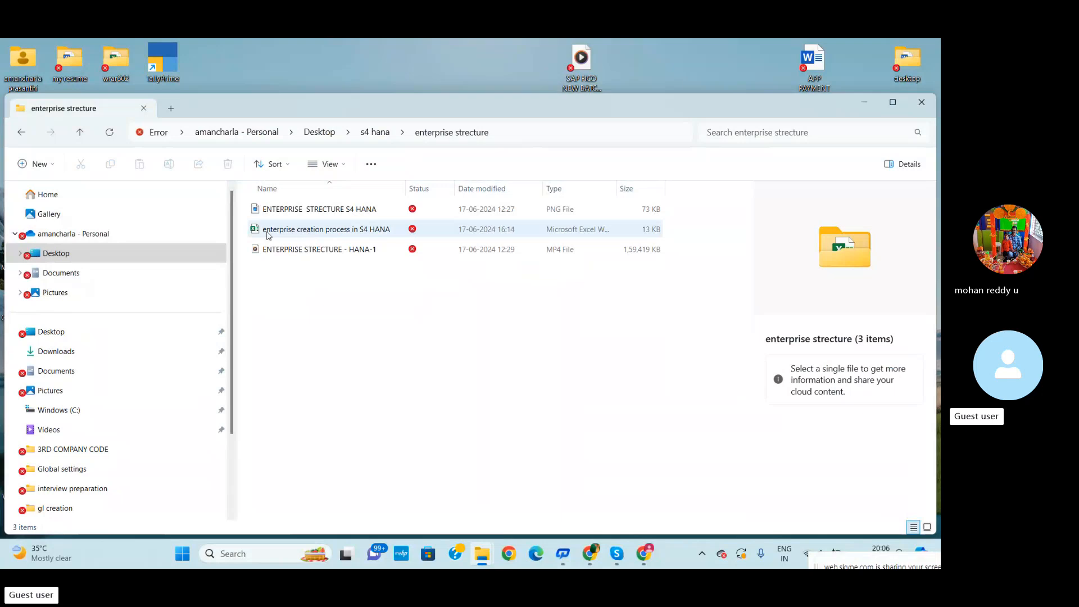
double_click(316, 230)
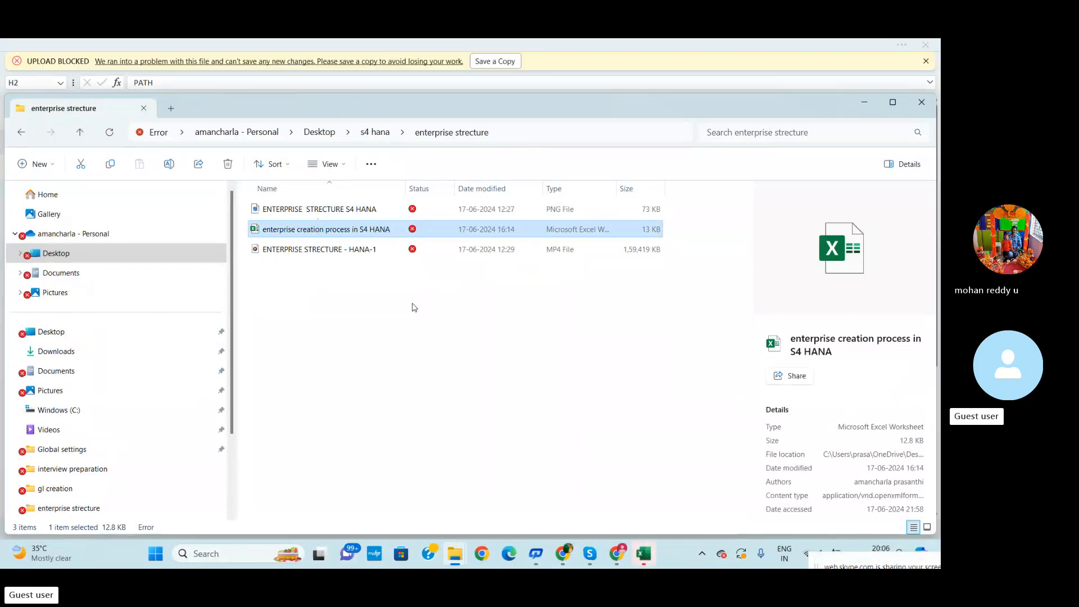
click(650, 553)
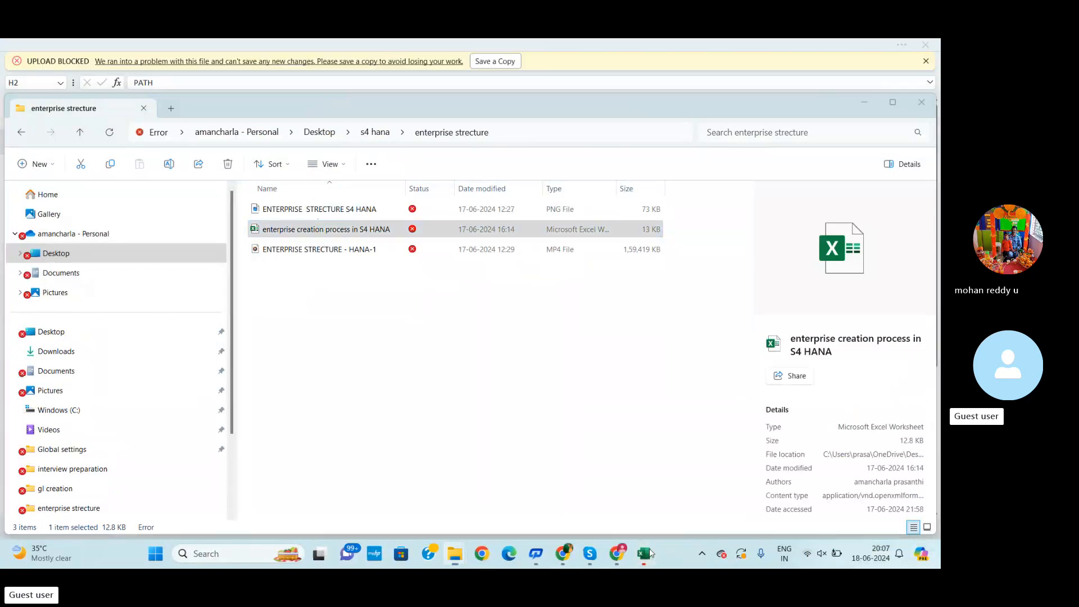
click(650, 554)
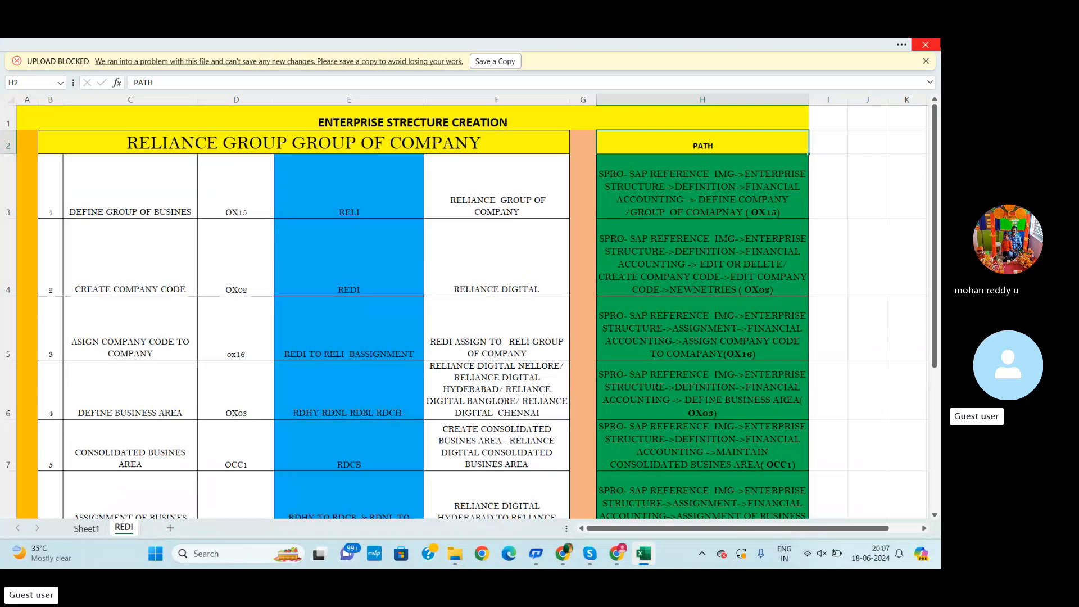
Close the workbook and open the global setting S4 HANA workbook from the Global settings folder
click(936, 44)
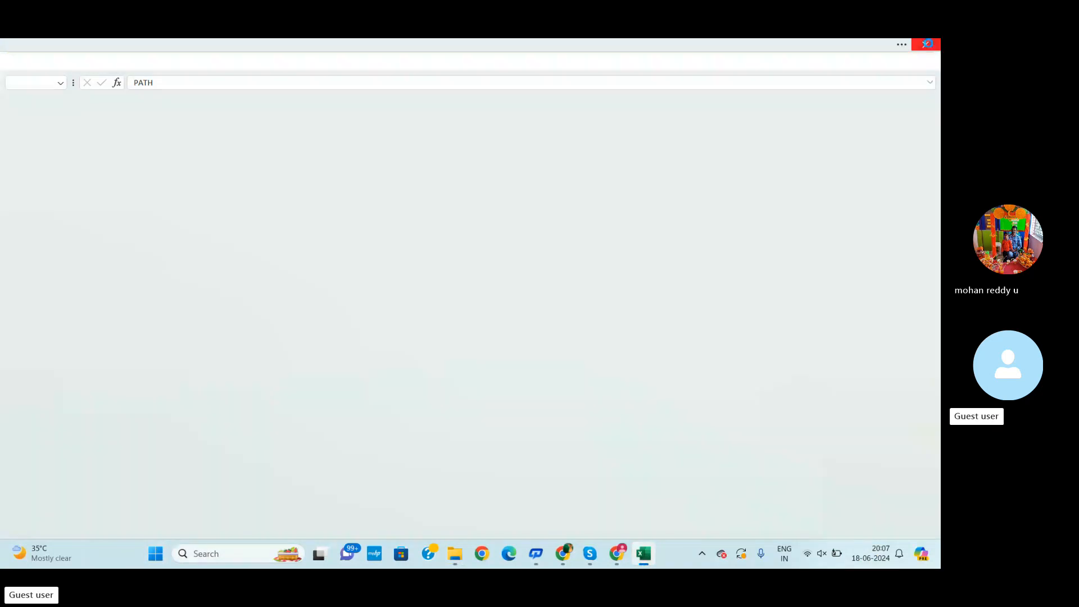
click(21, 132)
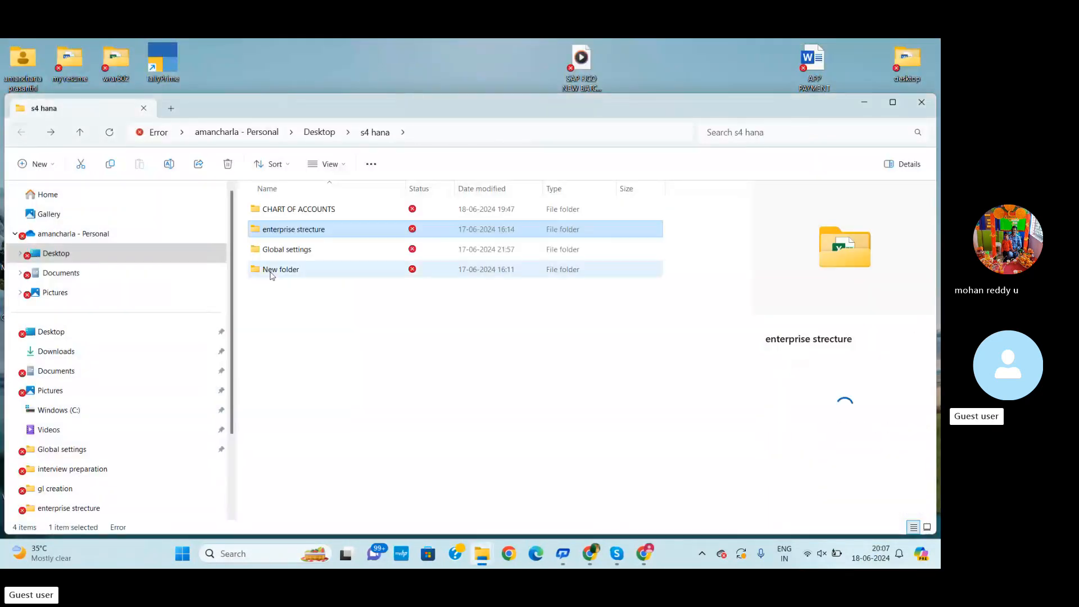
double_click(300, 250)
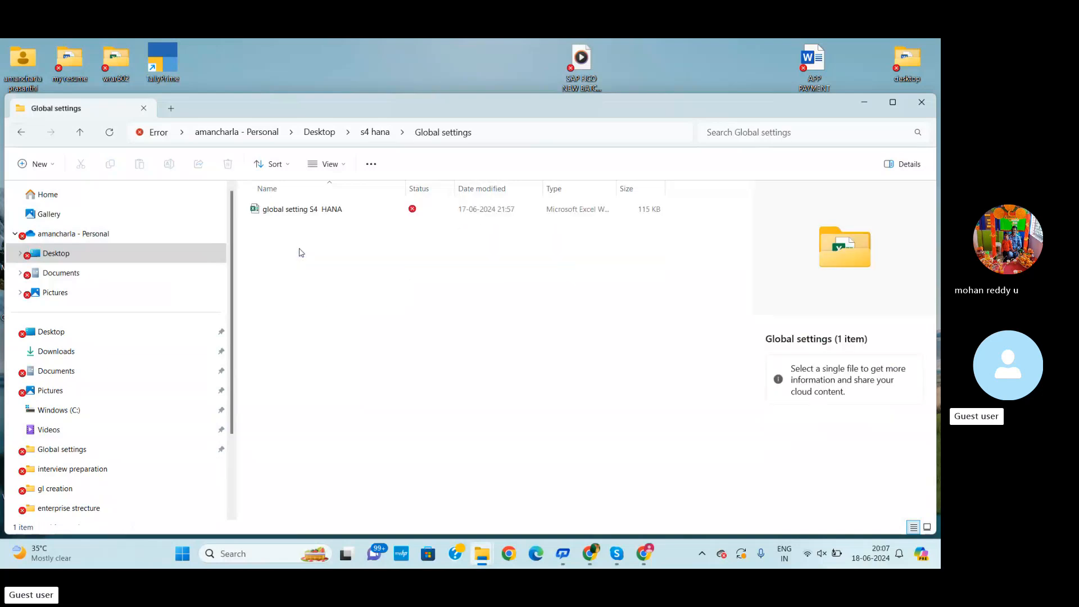
click(310, 211)
double_click(310, 210)
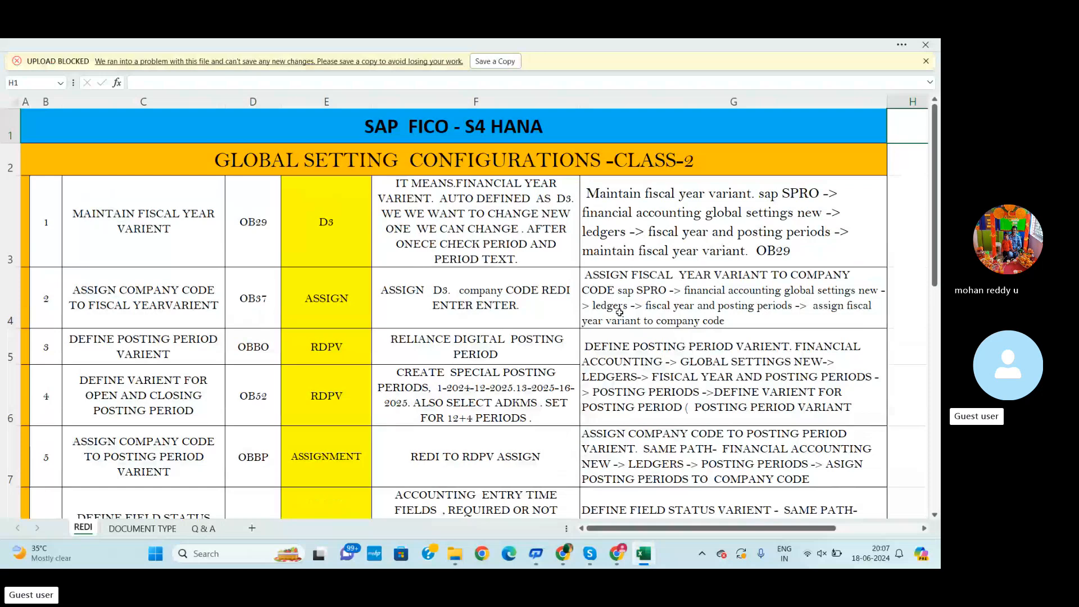
Scroll through the global setting configuration steps and their SPRO paths in the workbook
scroll(619, 311, down, 3)
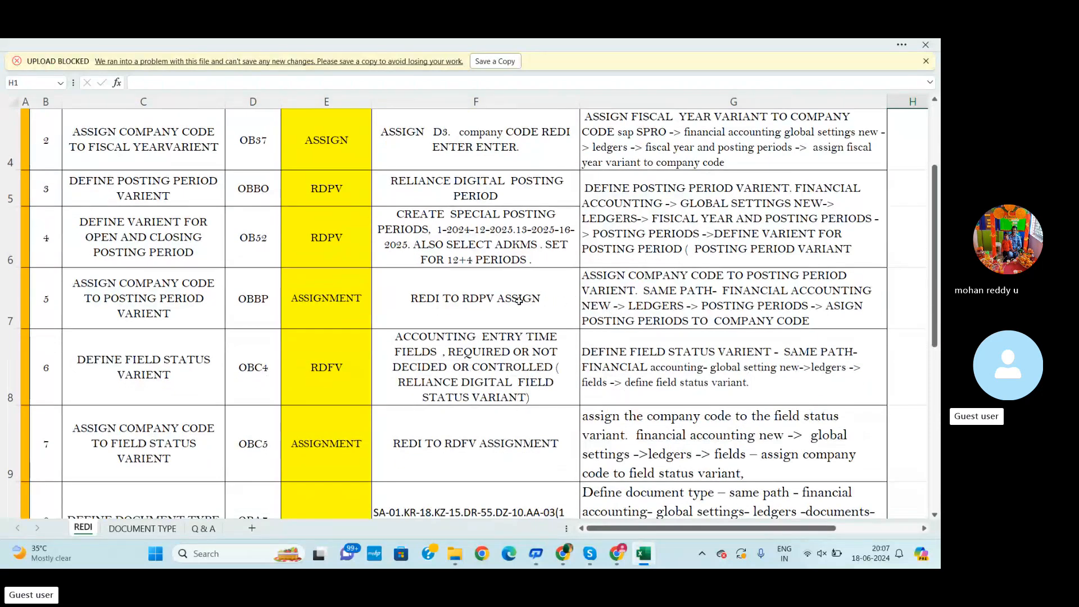
scroll(519, 299, down, 4)
scroll(506, 315, up, 3)
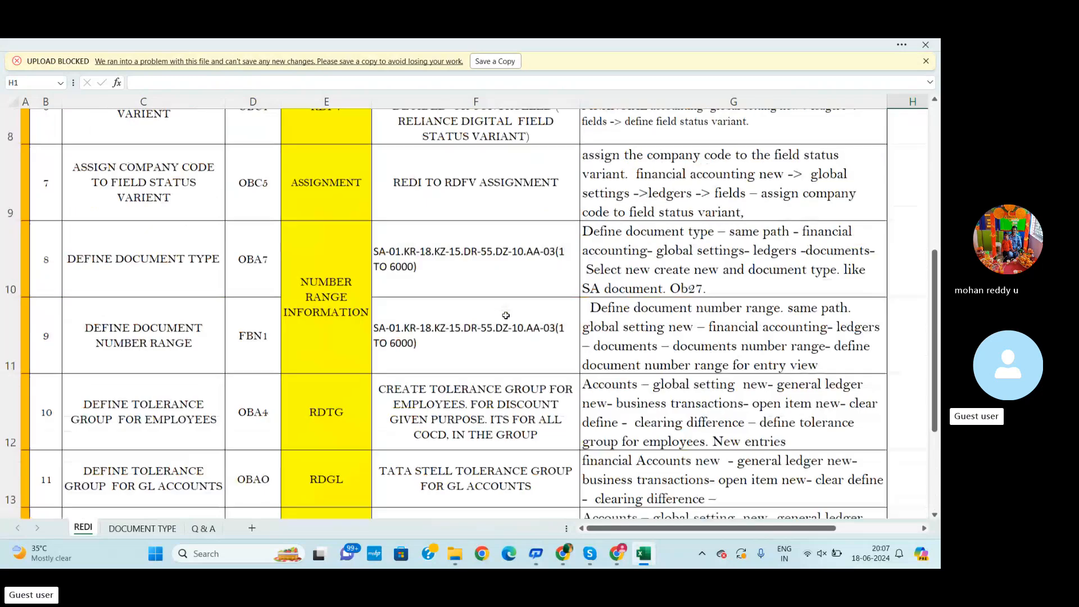
scroll(421, 316, up, 1)
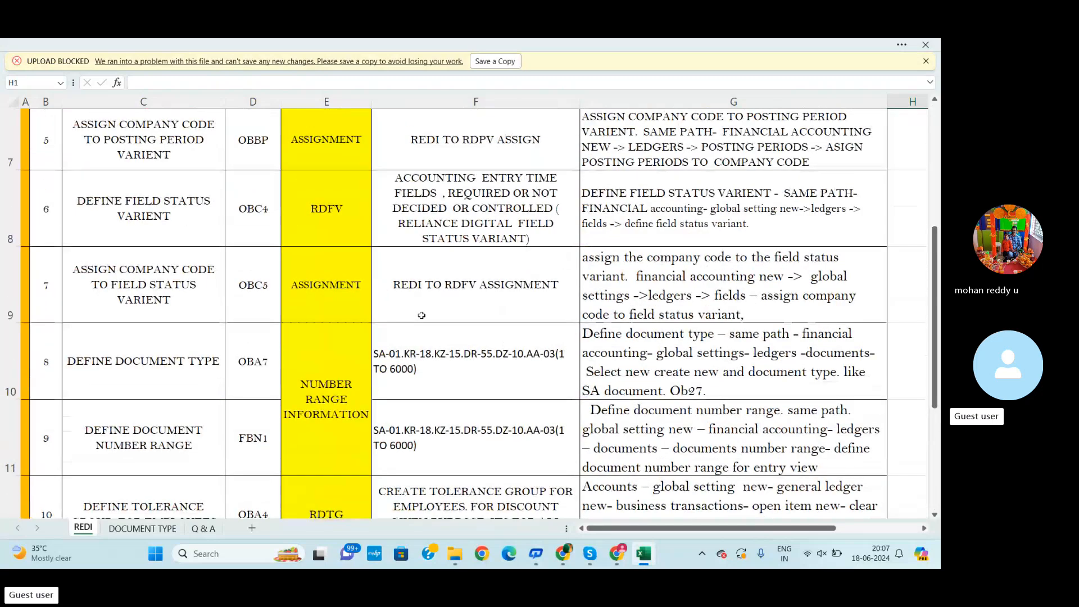
scroll(416, 316, up, 3)
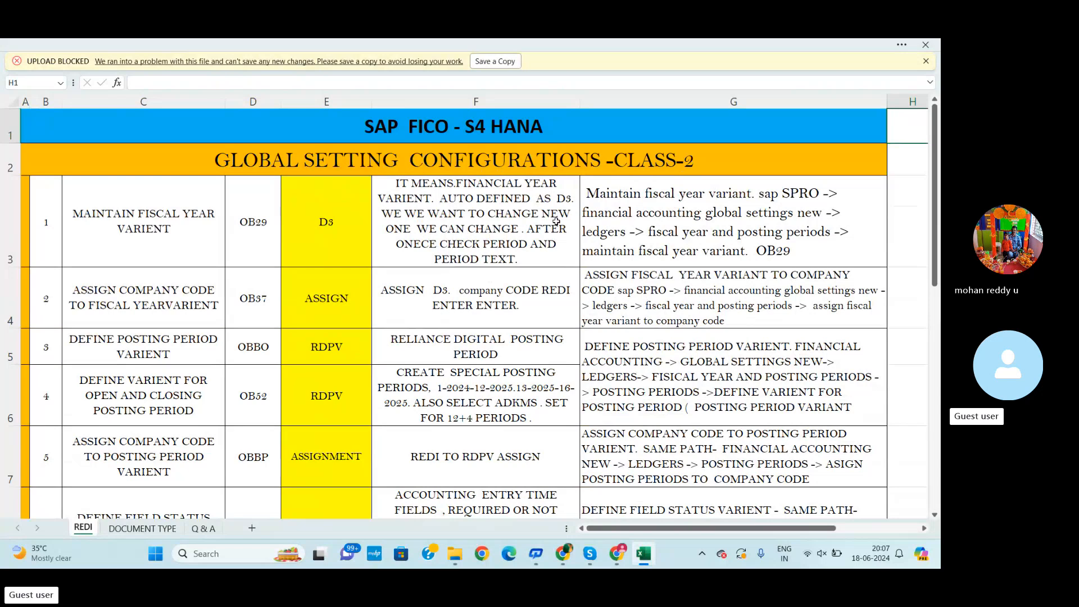
scroll(180, 484, down, 2)
scroll(180, 485, down, 1)
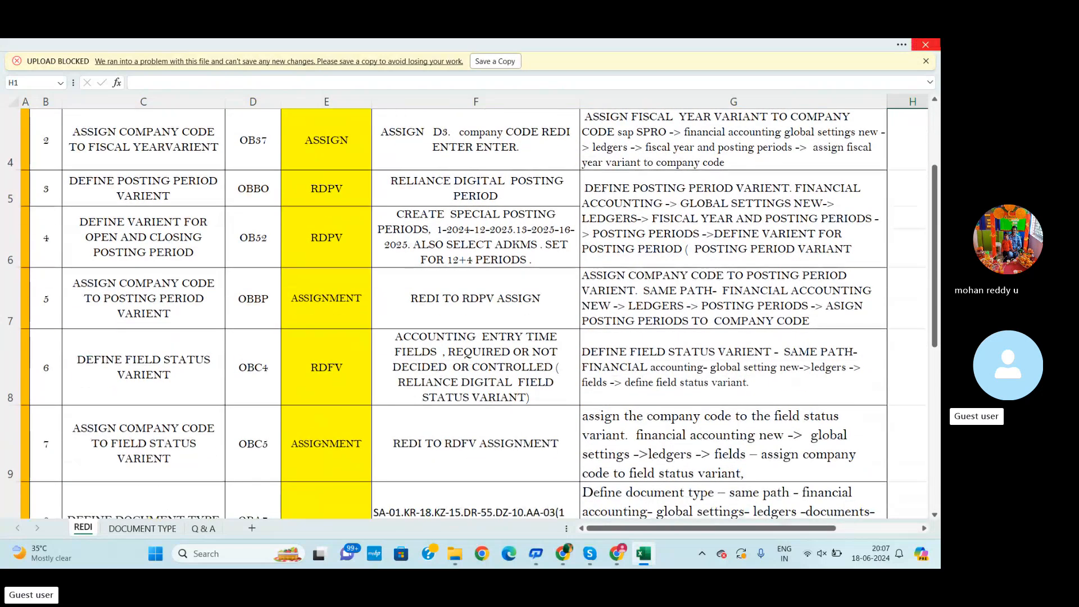
Close the workbook and open the CHART OF ACCOUNTS & GL GROUP CREATION workbook
click(925, 45)
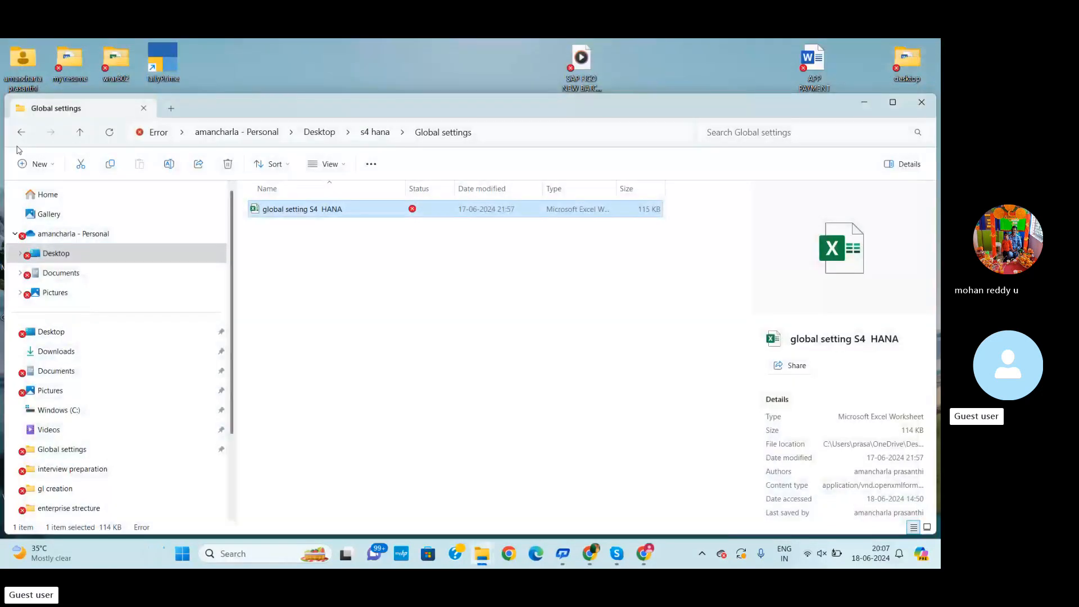
click(21, 132)
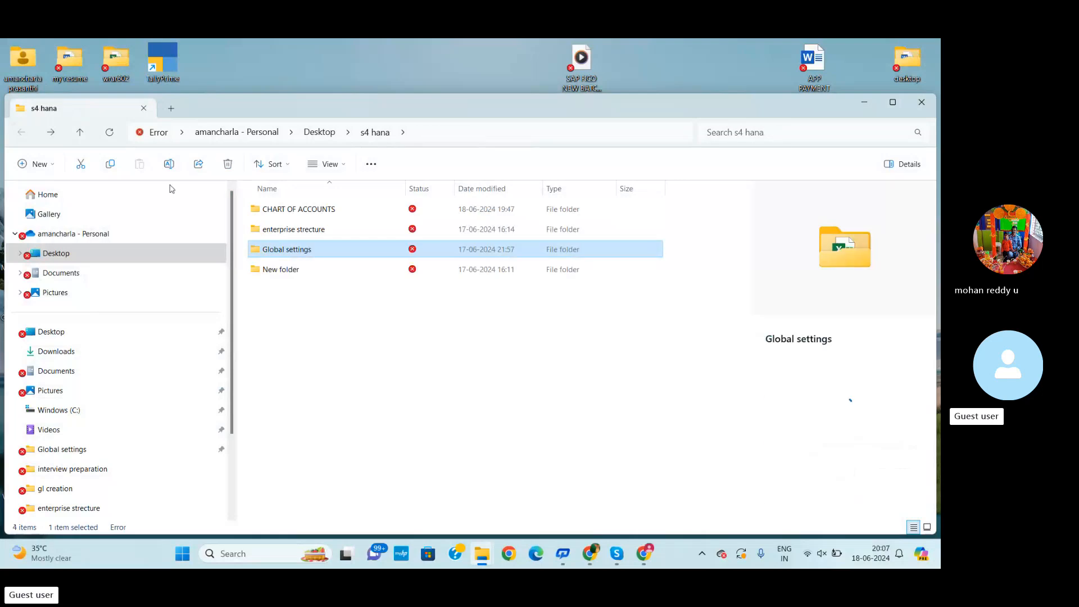
double_click(311, 210)
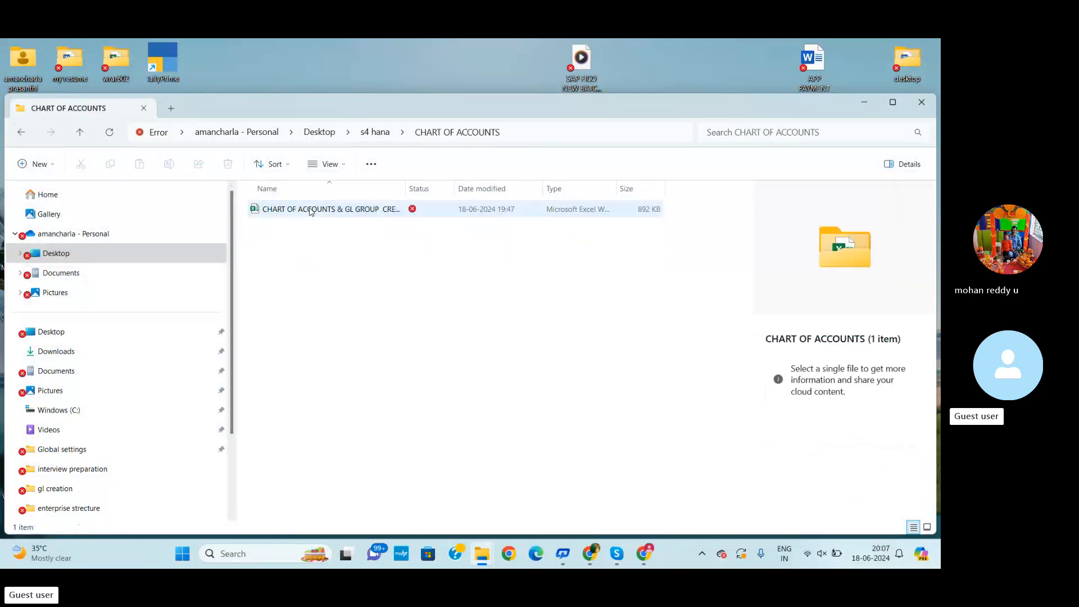
double_click(321, 208)
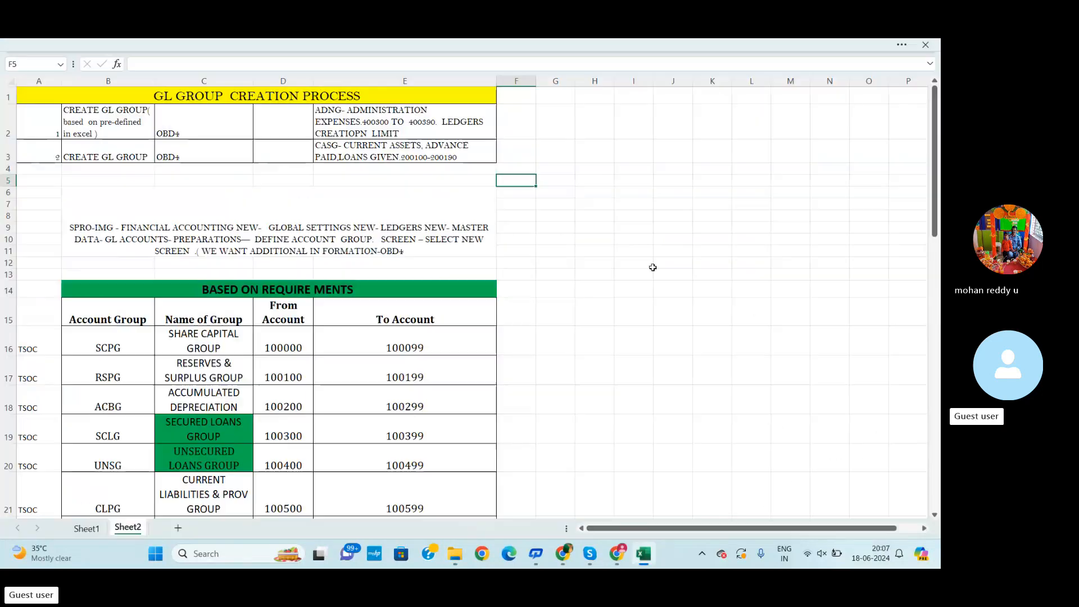
Switch to Sheet1 and unmerge the chart of accounts title cells B2:E2
click(86, 528)
click(664, 277)
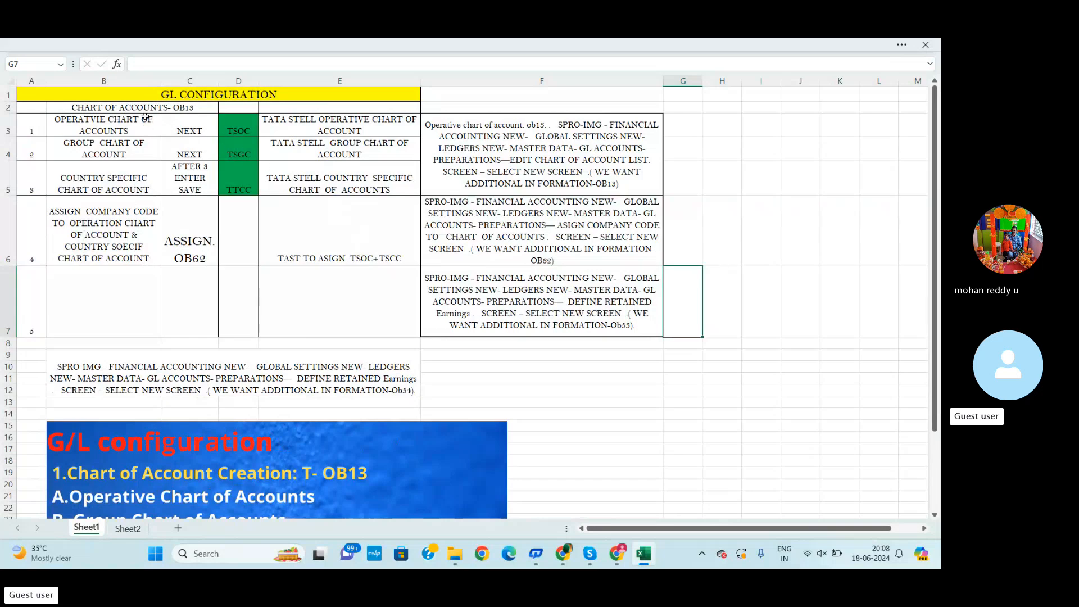
drag(48, 106, 369, 106)
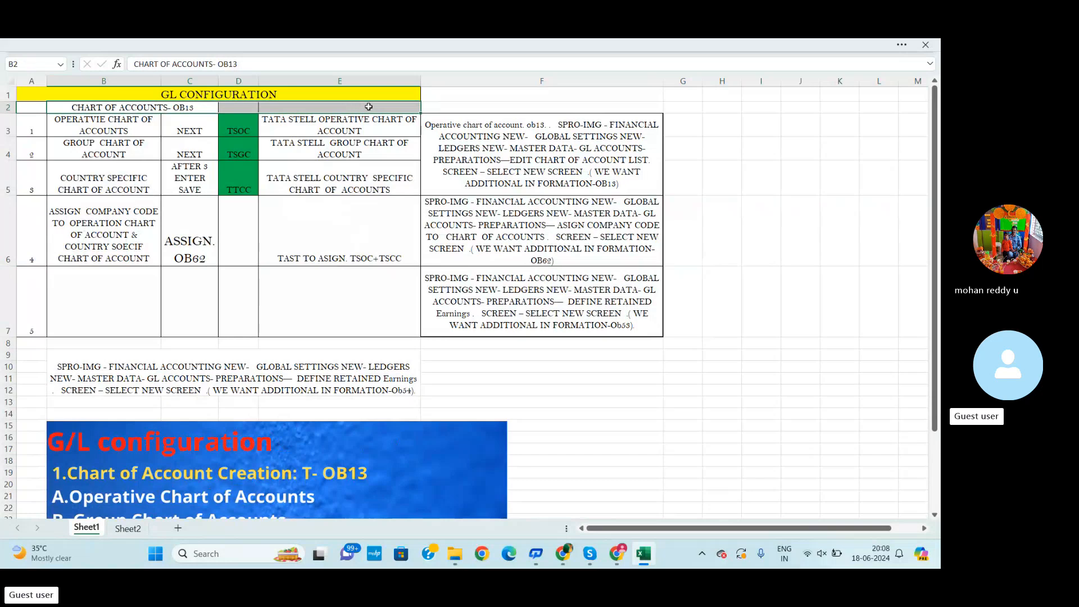
click(362, 44)
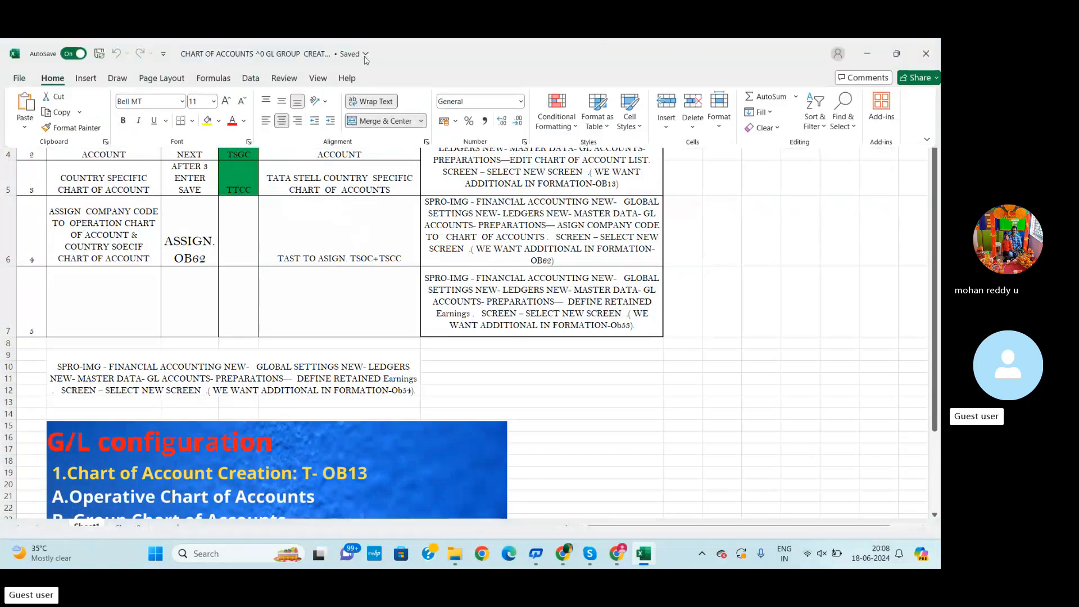
click(381, 126)
click(715, 203)
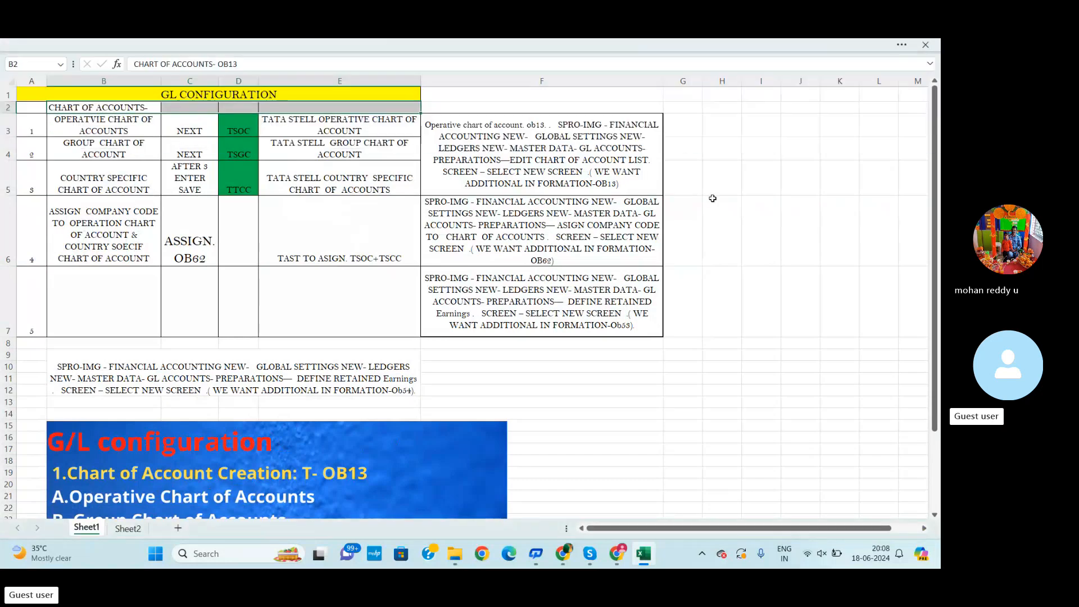
Merge and center the CHART OF ACCOUNTS- OB13 title across A2:E2, then select row 4
drag(33, 107, 321, 107)
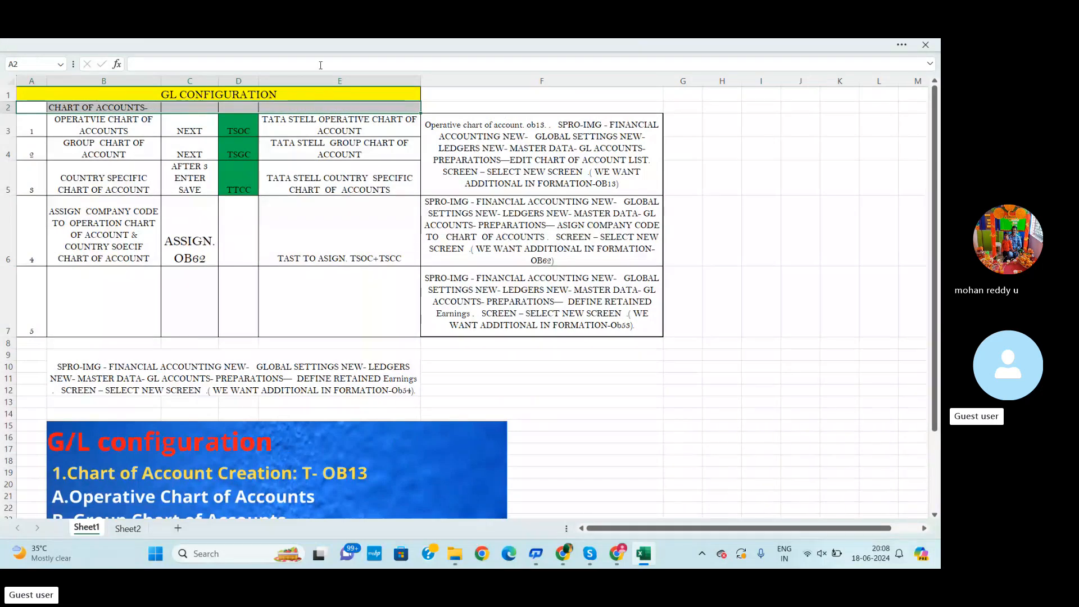
click(315, 43)
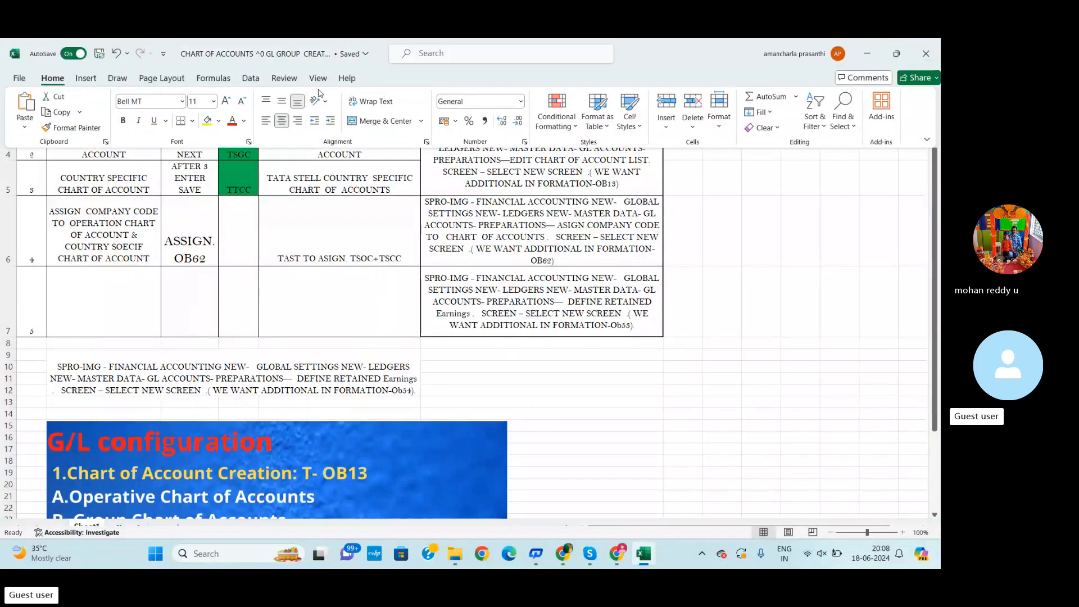
click(385, 125)
click(718, 249)
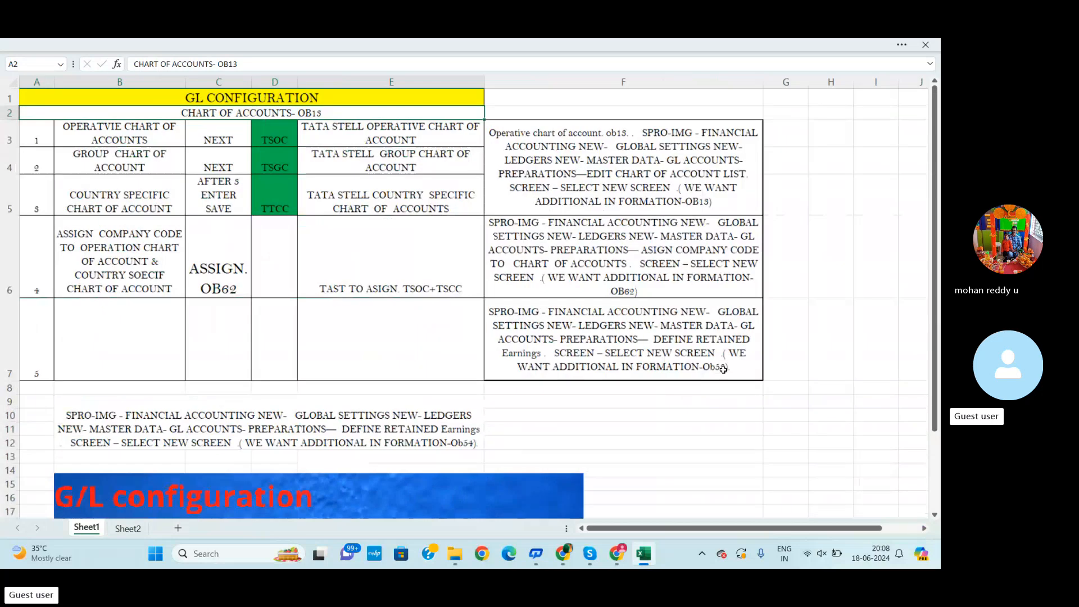
scroll(723, 370, up, 2)
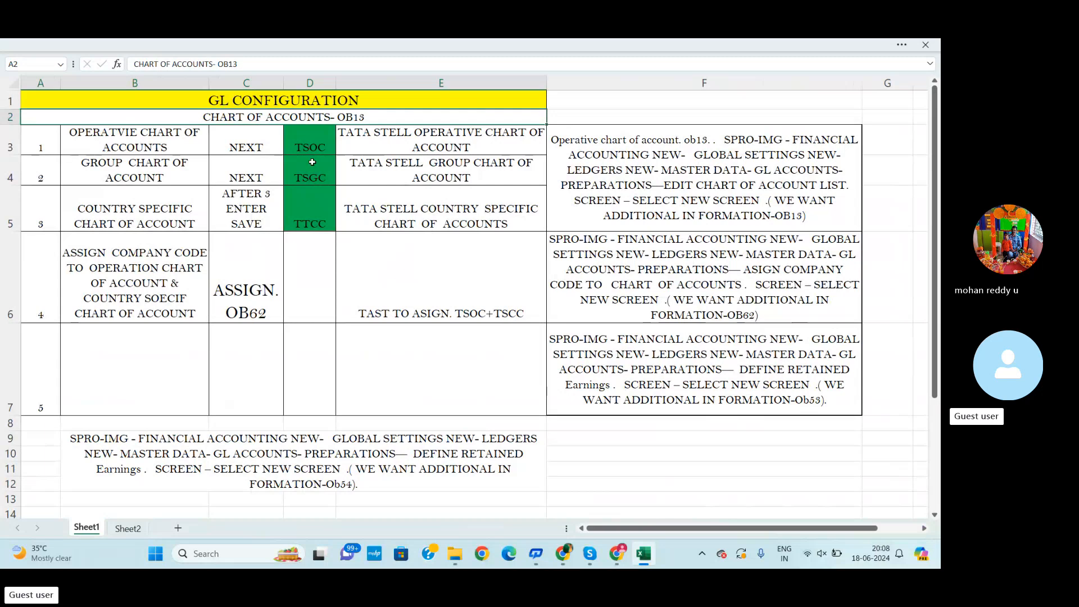
click(12, 170)
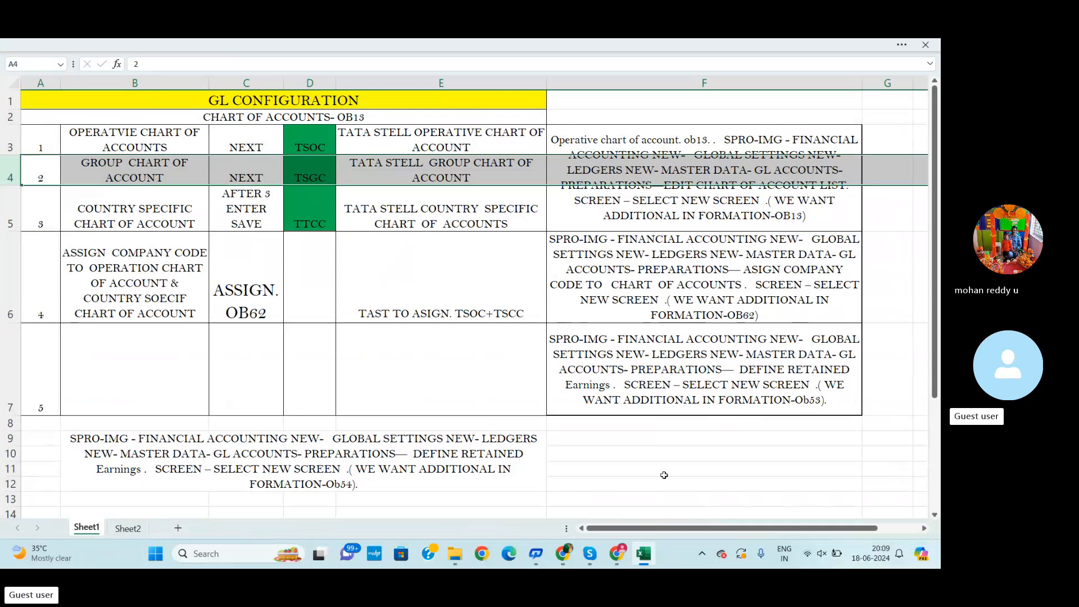
Minimize the workbook and file explorer windows and launch SAP Logon from the desktop
click(901, 45)
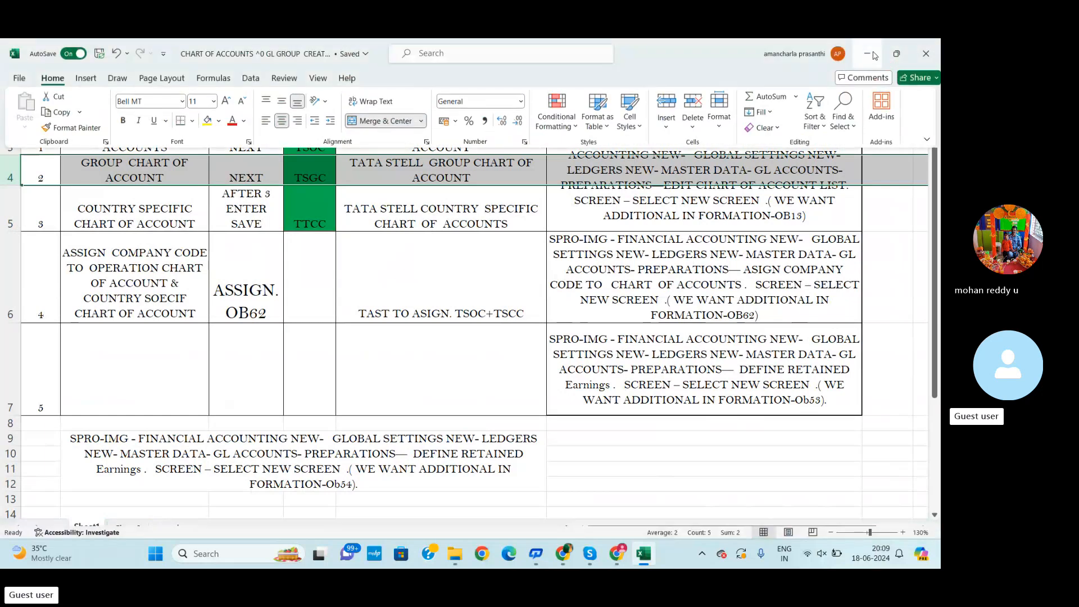
click(868, 53)
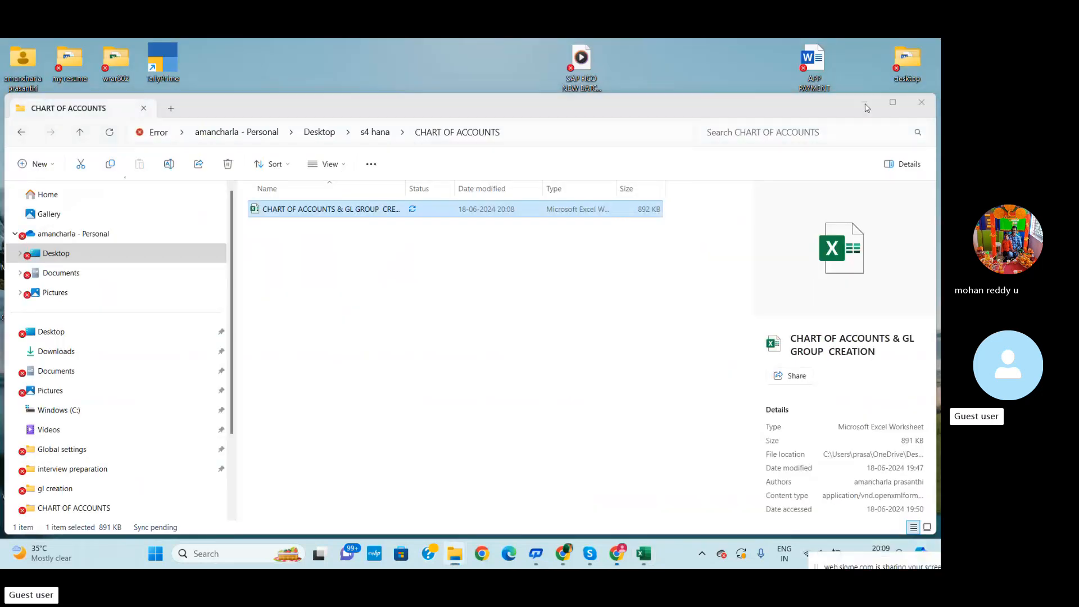
click(862, 104)
double_click(125, 243)
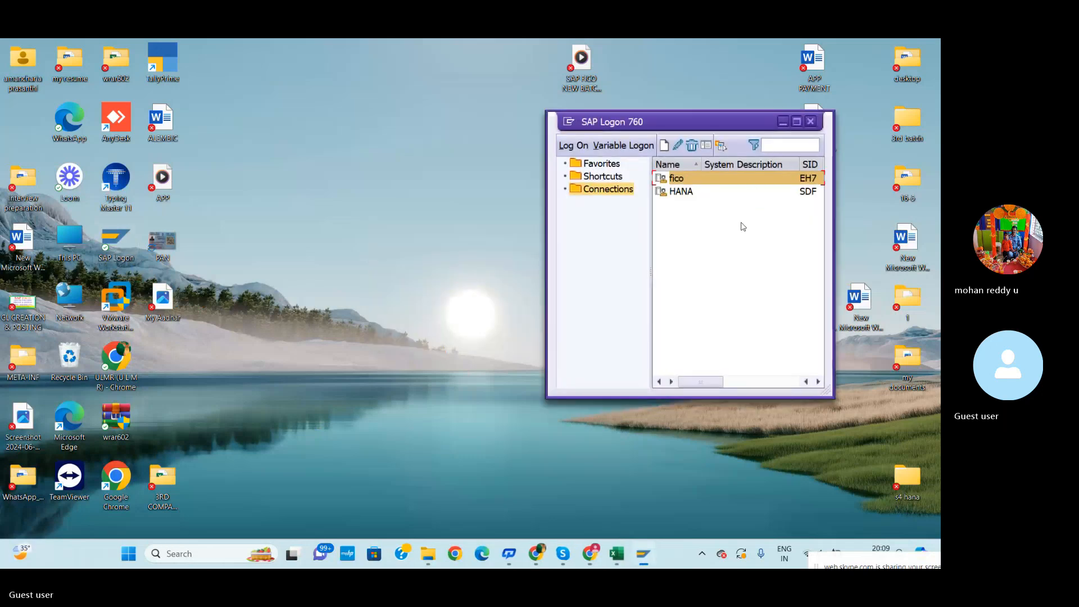
Open the HANA connection, pick the saved user ID in client 800 and log on
click(694, 196)
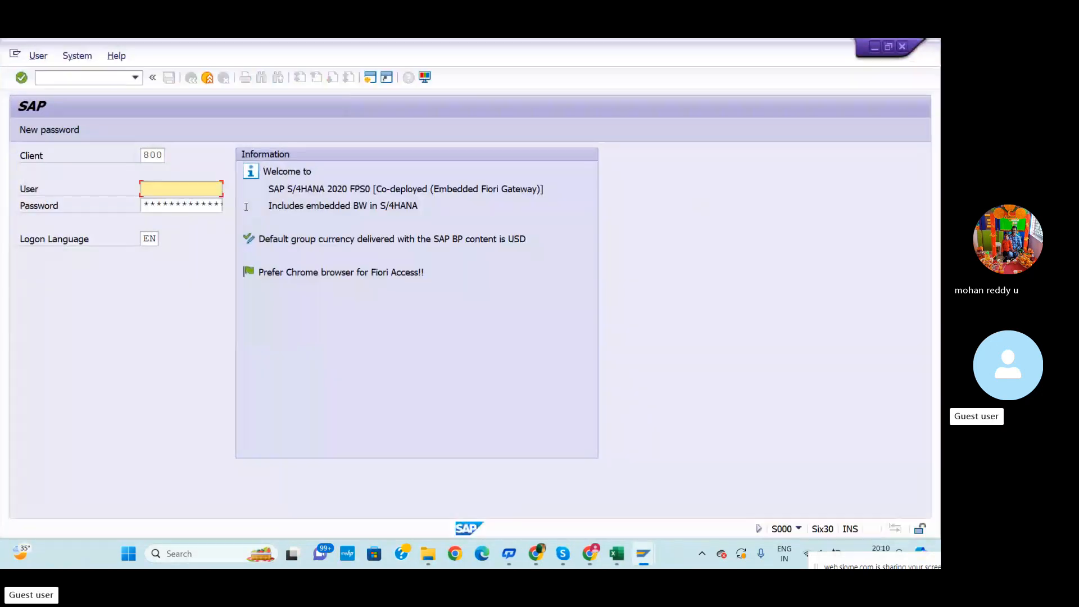
click(179, 192)
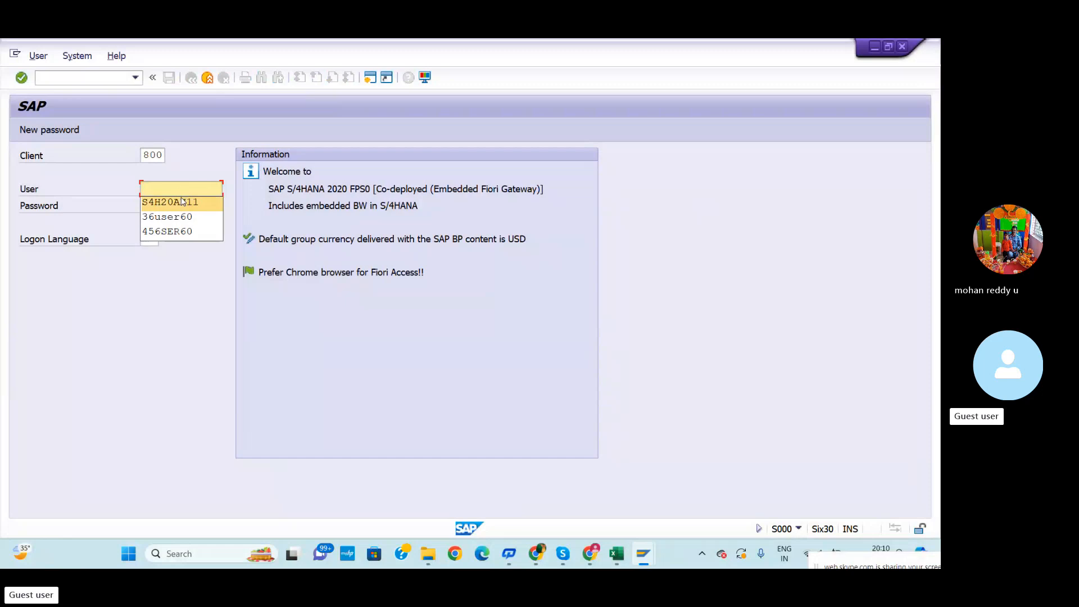
click(182, 202)
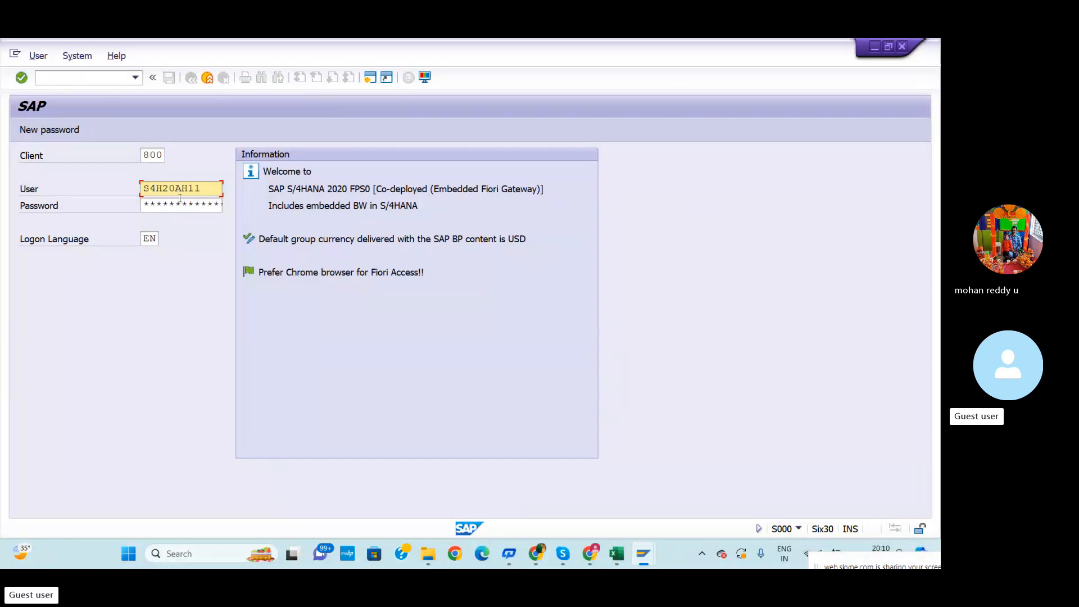
click(171, 205)
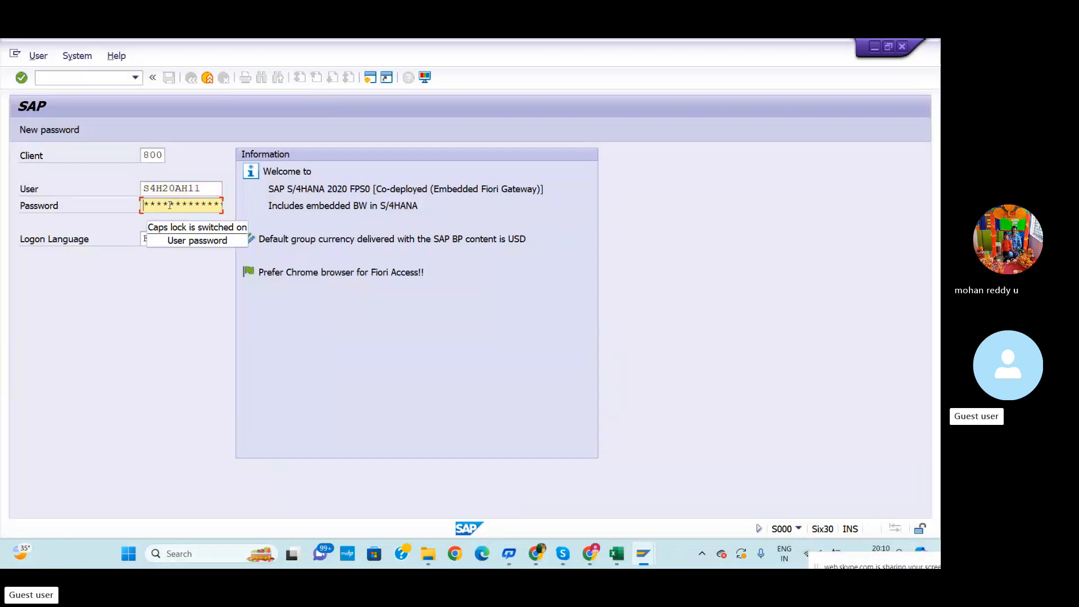
key(Return)
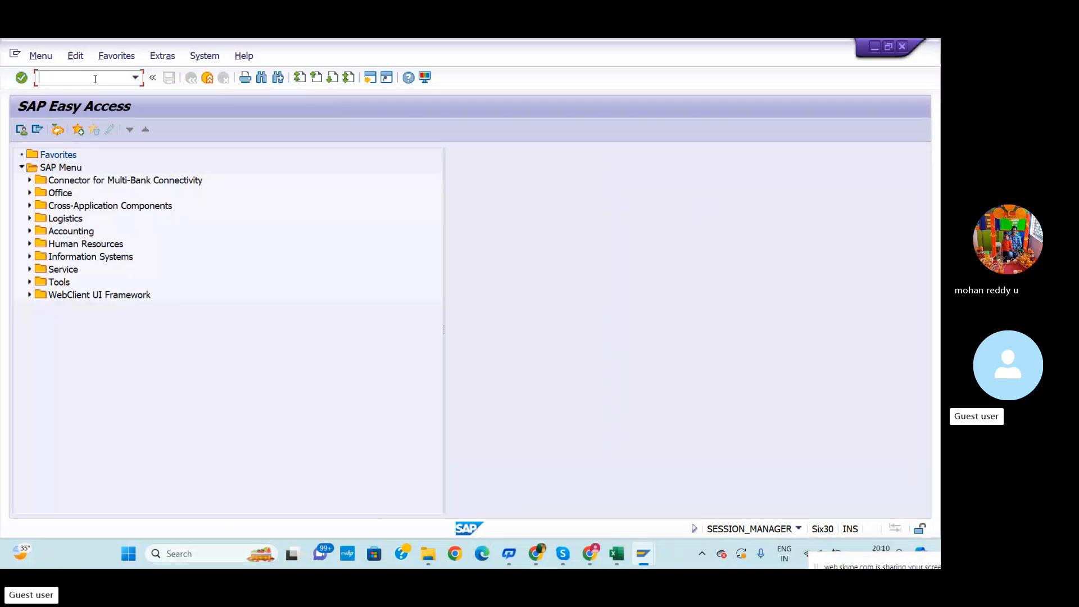
Start transaction OBY6 for company code global data
text(oby6)
key(Return)
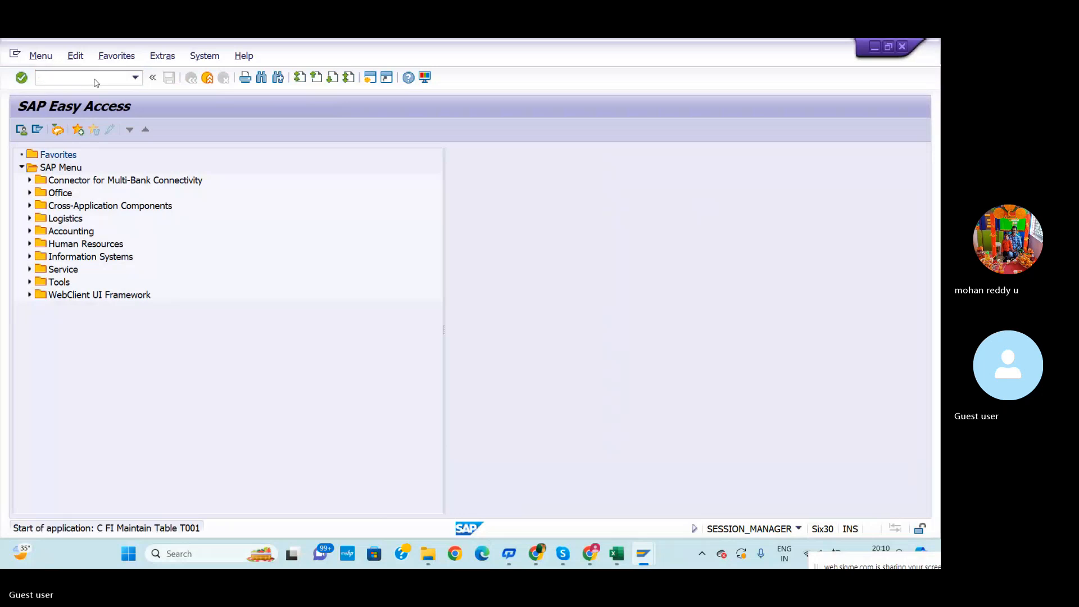
Position the company code list on REDI and open its global data details
click(293, 500)
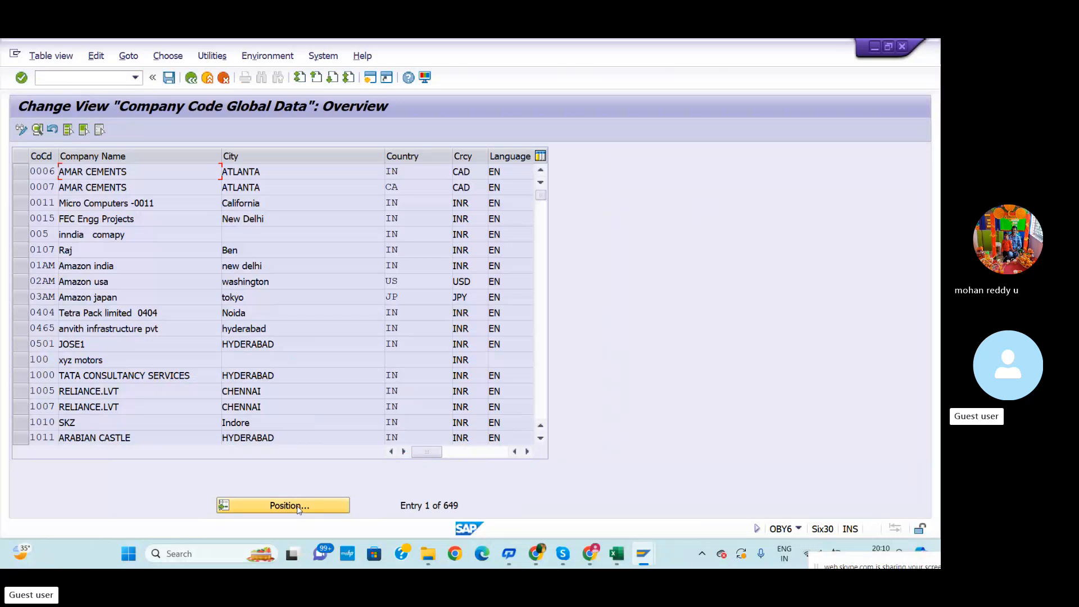
text(redi)
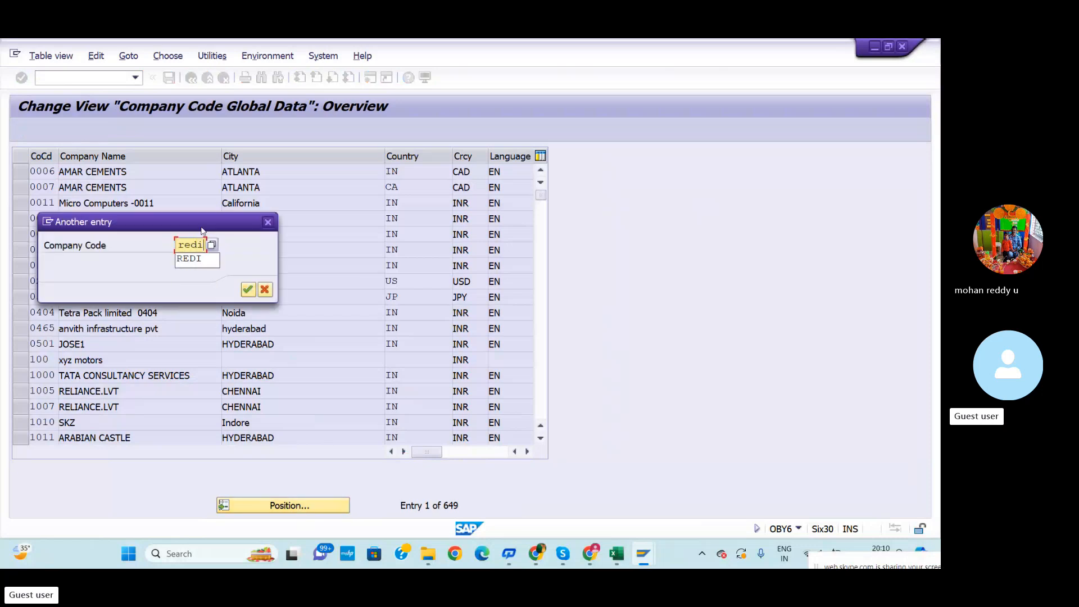
click(247, 288)
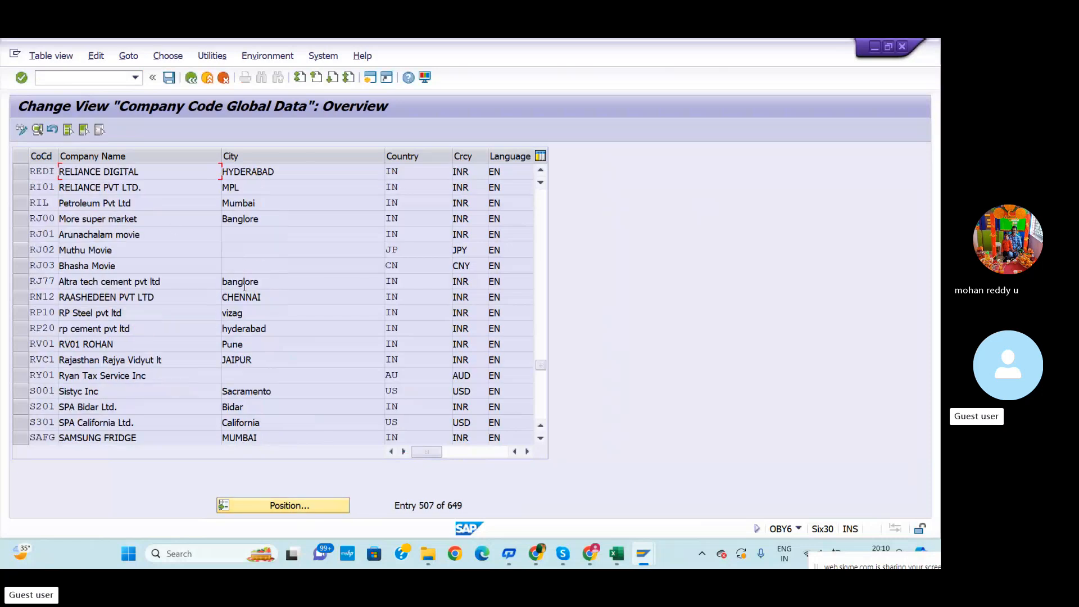
key(F2)
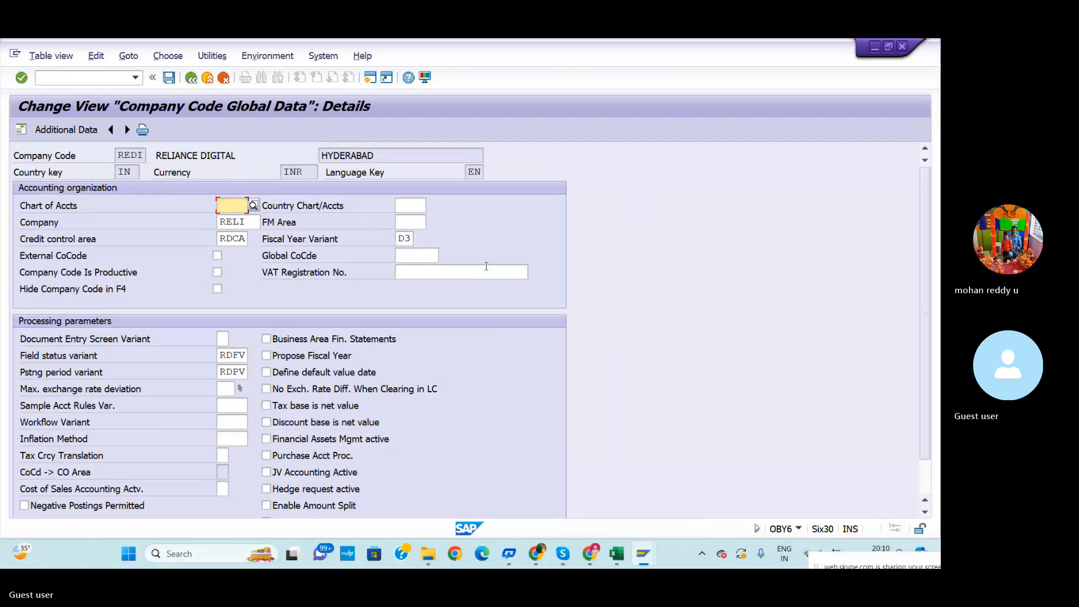
Switch to the GL configuration workbook and clear the codes in D3:D5
key(alt+Tab)
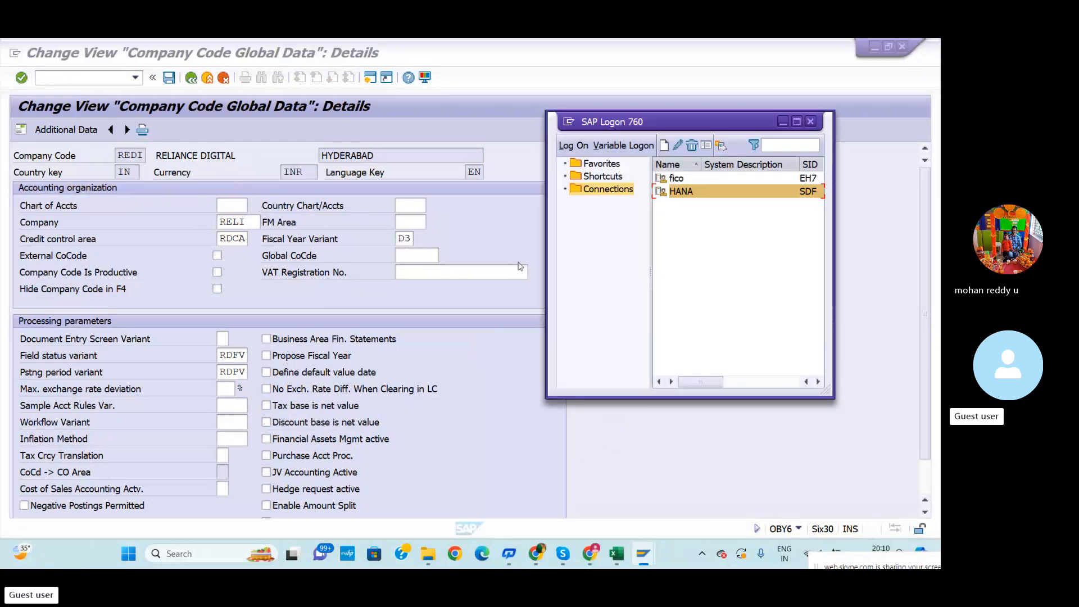
key(alt+Tab)
click(618, 558)
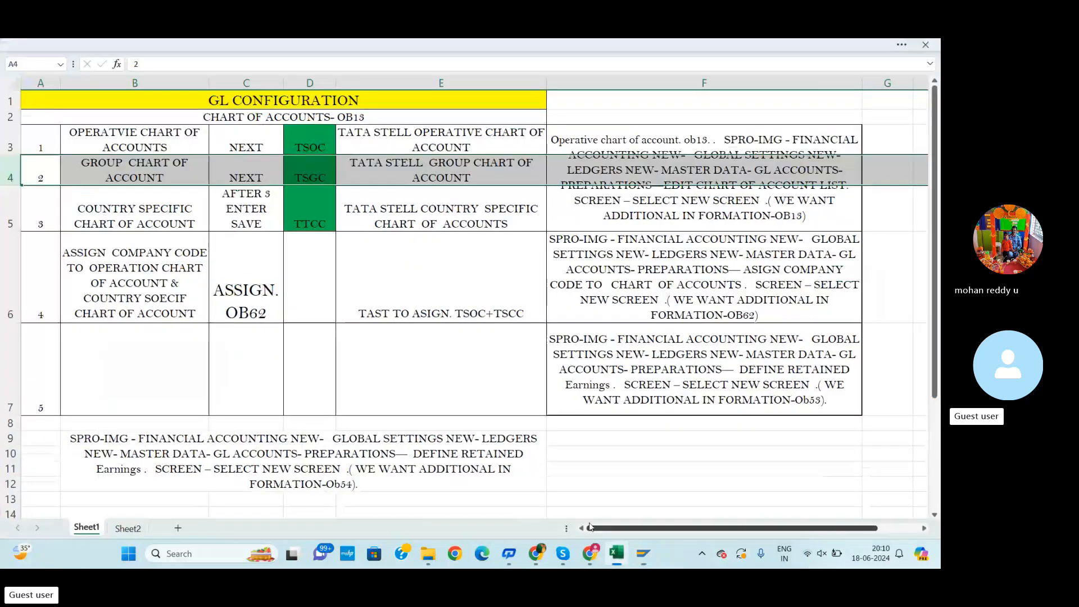
drag(310, 140, 311, 225)
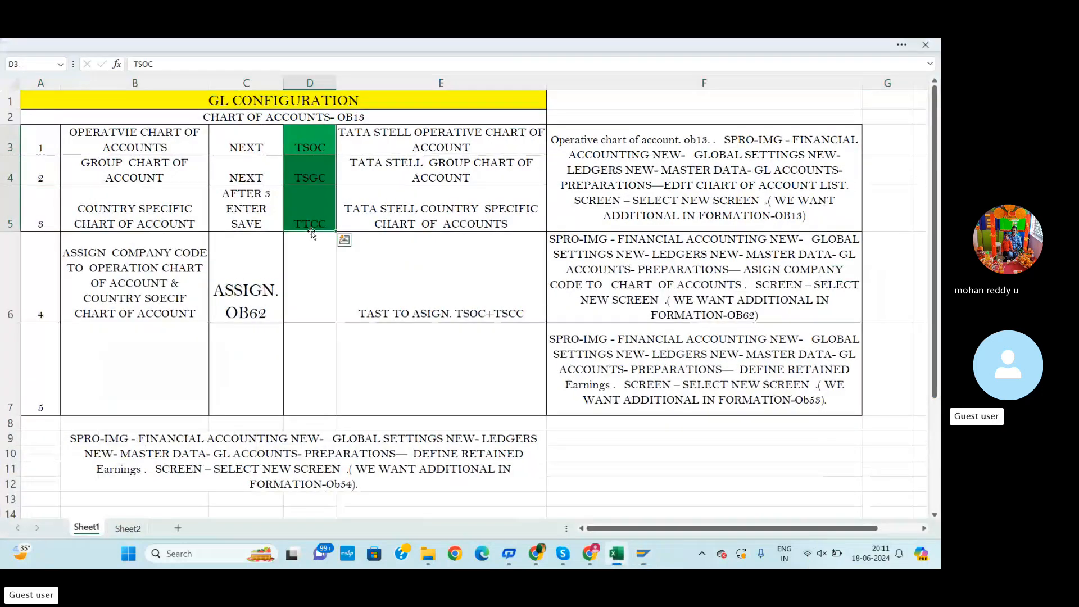
key(Delete)
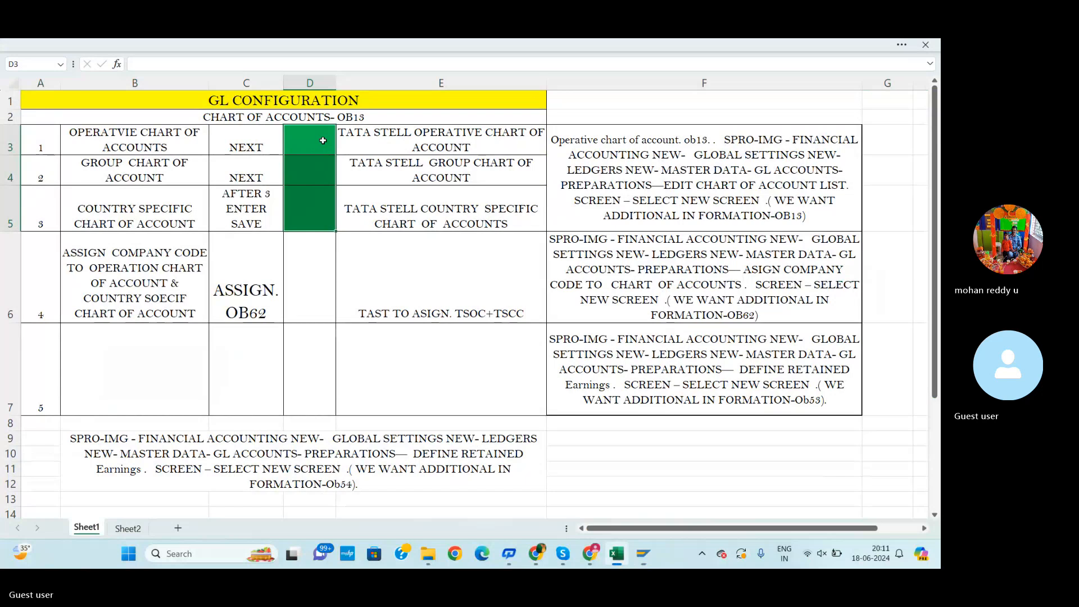
Remove the fill colour from cells D3:D5
drag(324, 151, 315, 203)
click(304, 44)
click(219, 121)
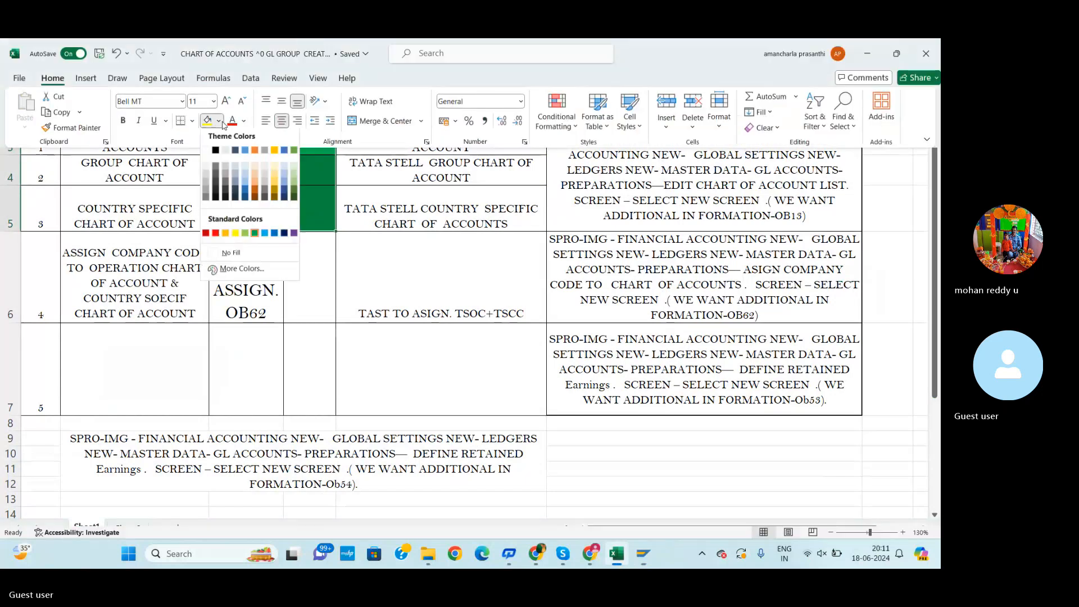
click(293, 253)
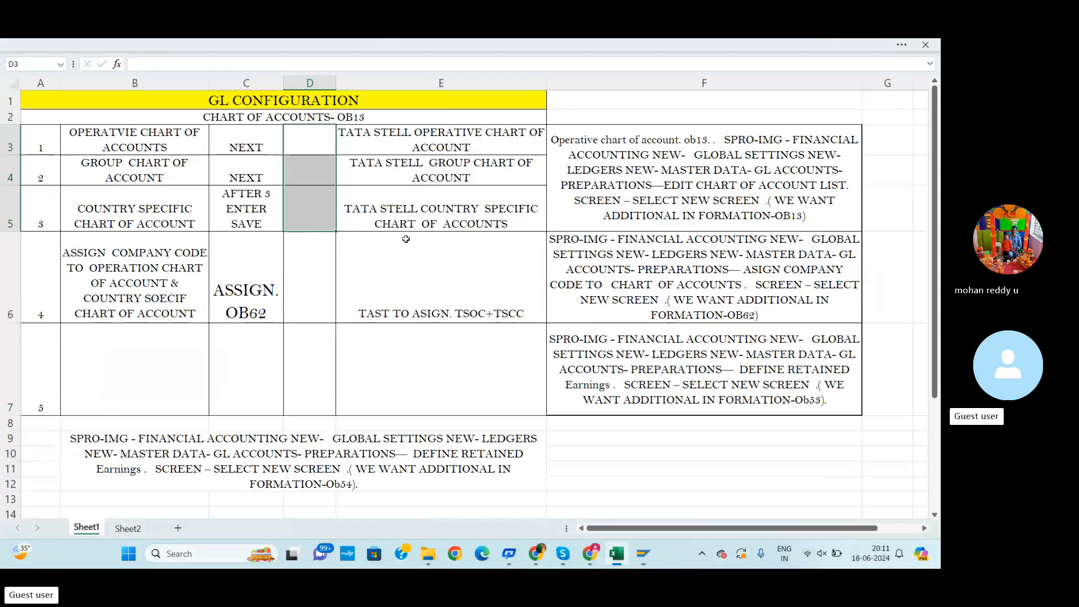
click(399, 208)
Enter the code RDOP in D3
click(313, 145)
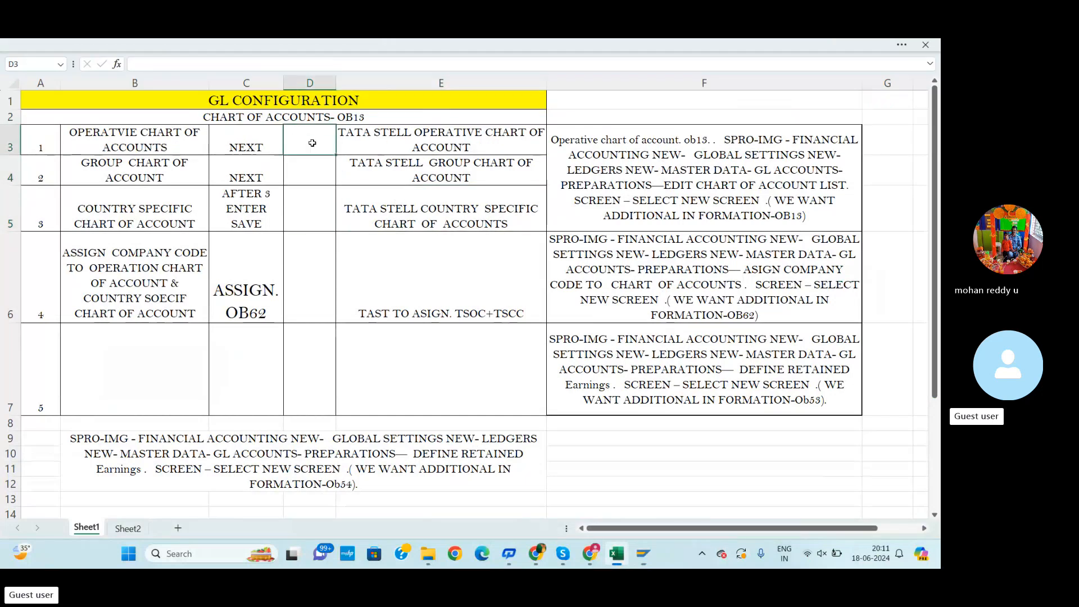
text(r)
text(RD)
text(OP)
Replace TATA STELL in the E3 description with RELIANCE DIGITAL
click(410, 132)
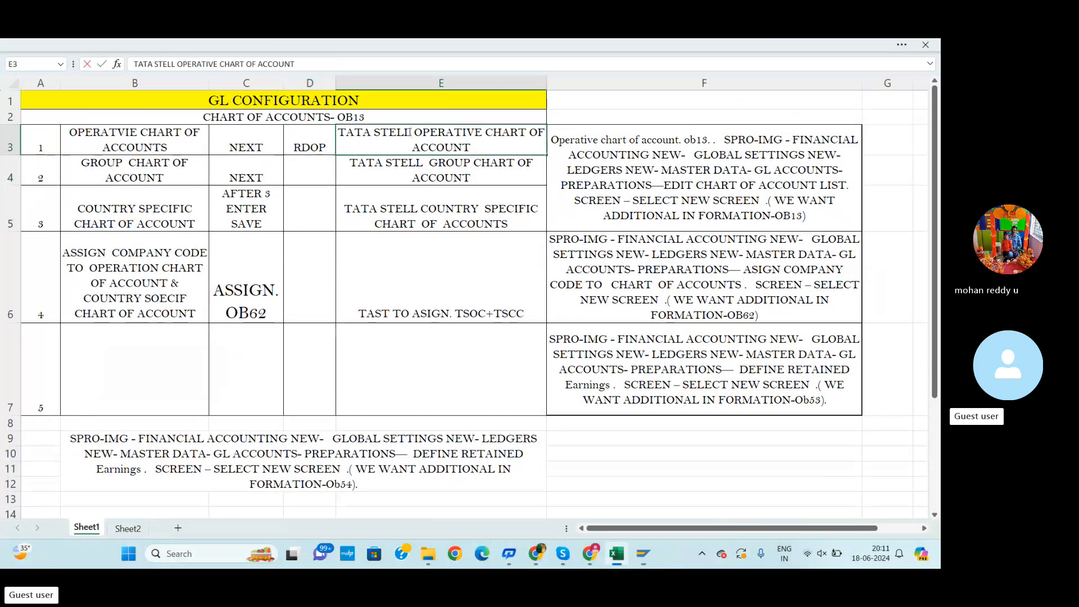
key(BackSpace)
key(BackSpace)
key(BackSpace)
key(BackSpace)
key(BackSpace)
key(BackSpace)
key(BackSpace)
key(BackSpace)
key(BackSpace)
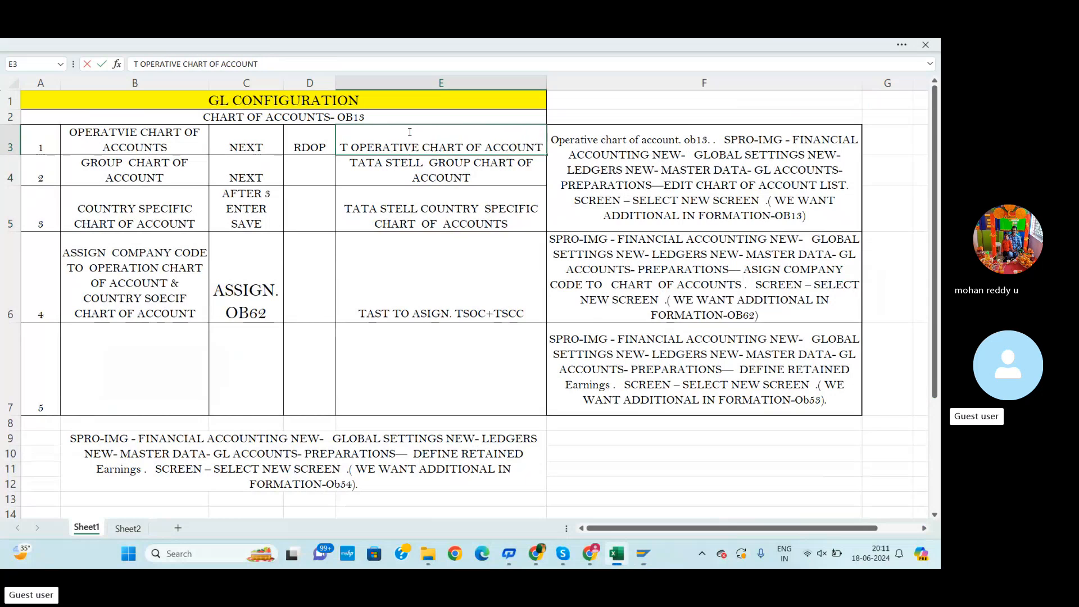
key(BackSpace)
text(RELIA)
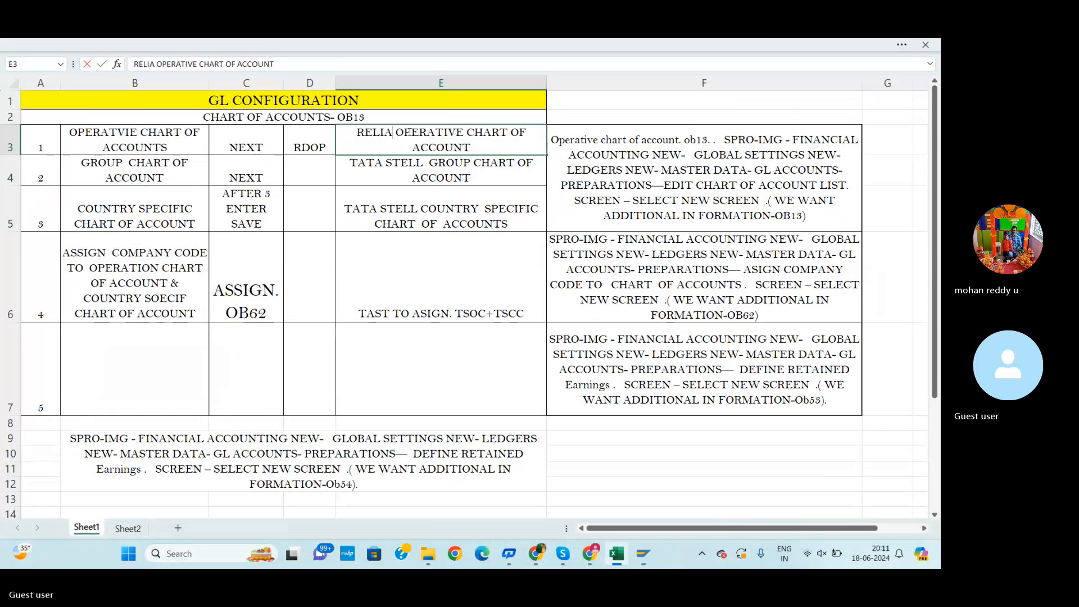
text(NCE DIGITA)
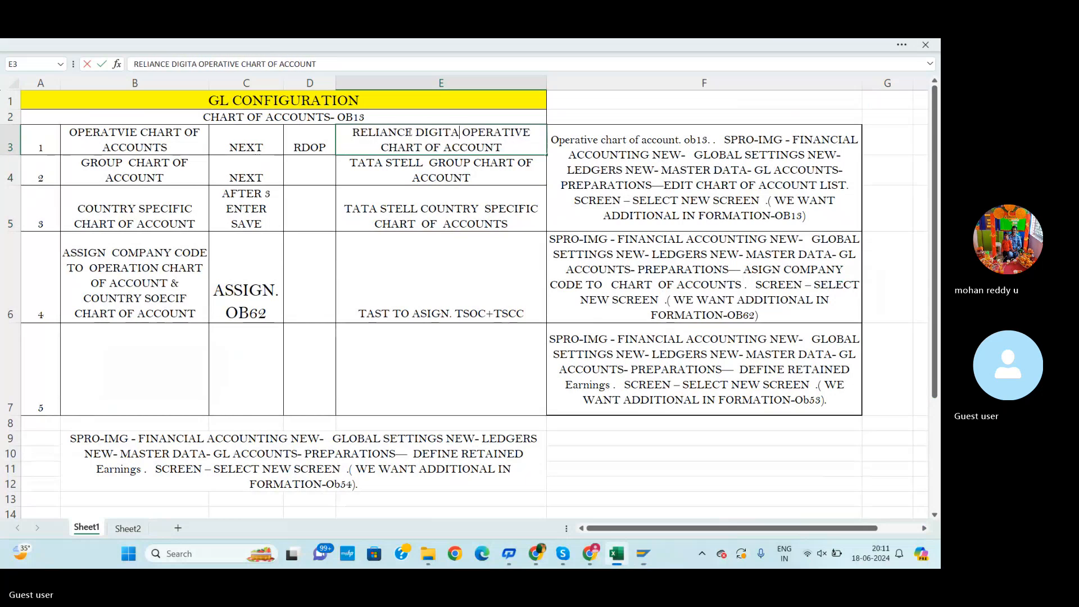
text(L)
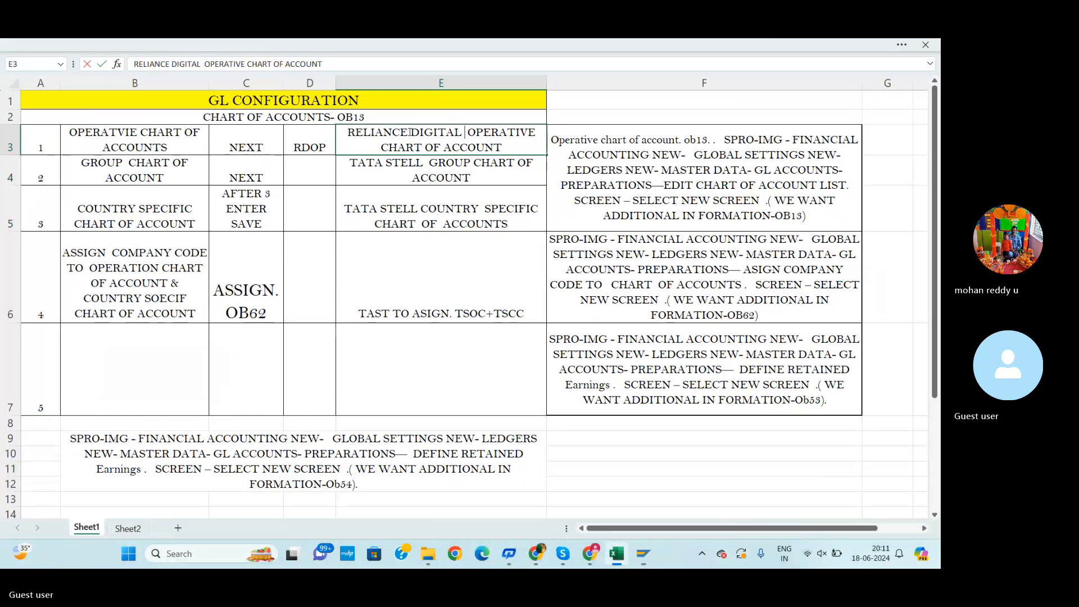
click(377, 220)
Enter RDGC in D4 and change the D3 code to RDOC
click(314, 170)
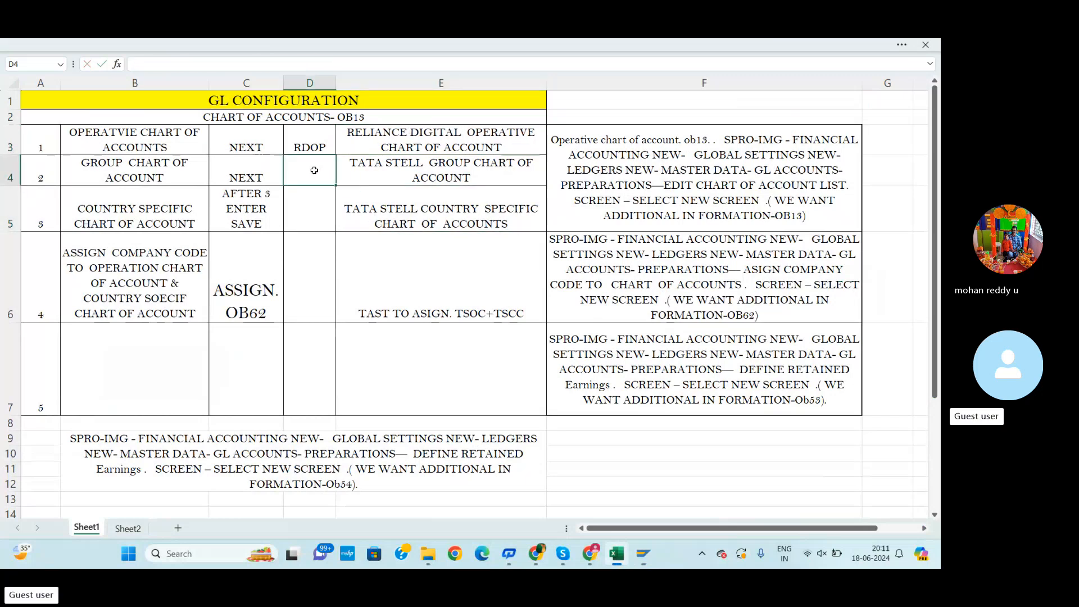
text(RDG)
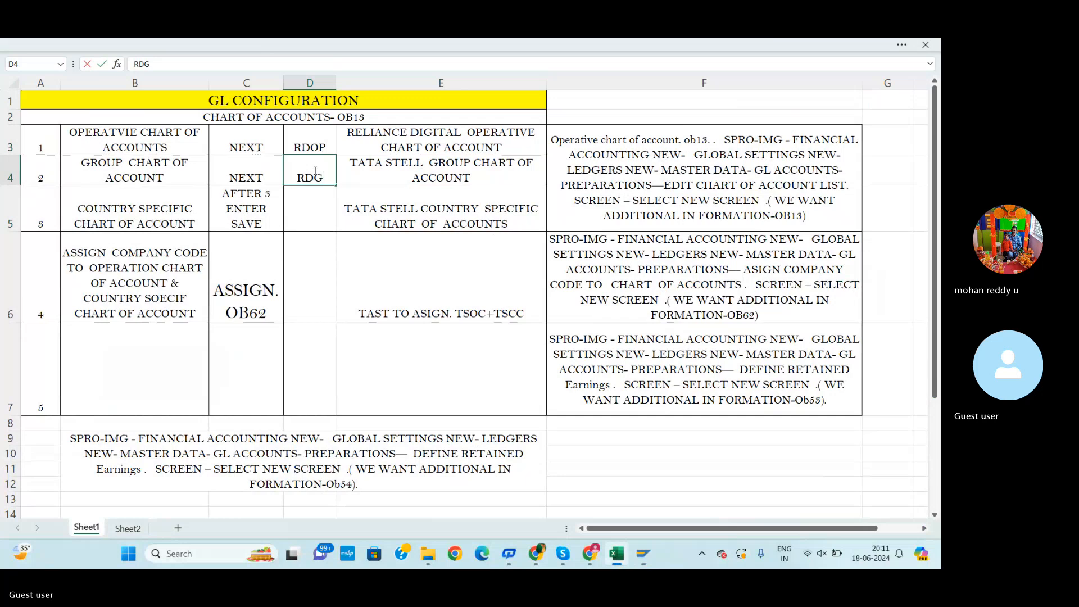
text(C)
click(328, 146)
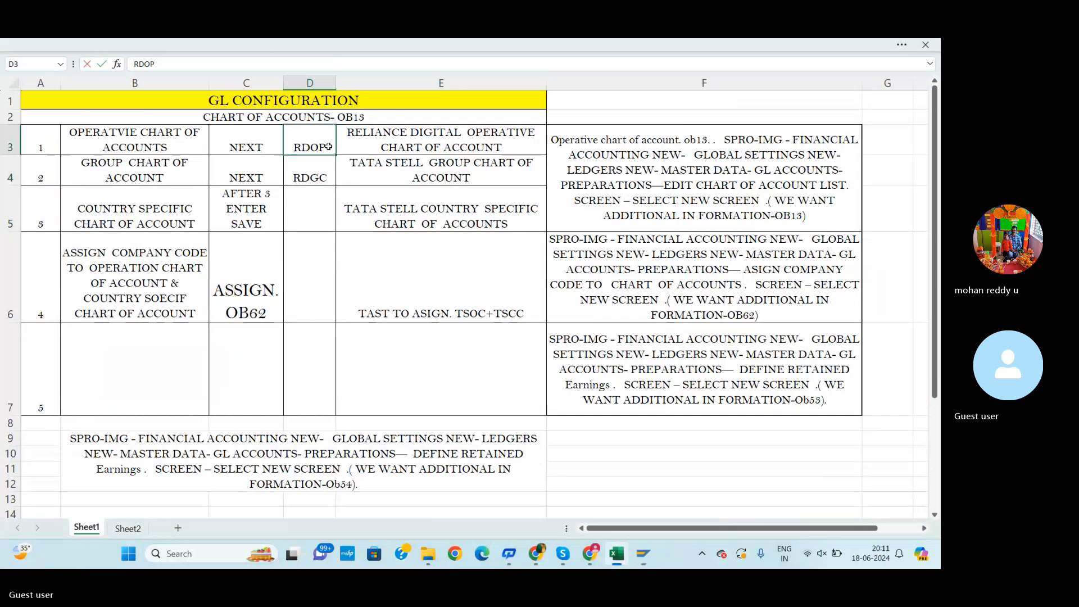
key(BackSpace)
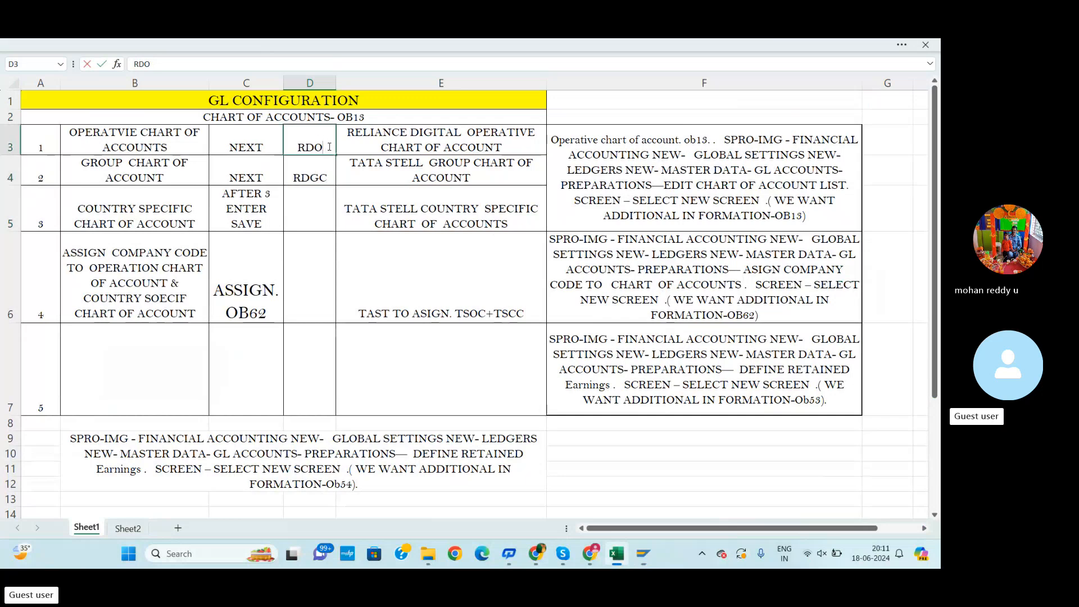
text(C)
Enter the code RDCC in D5
click(318, 207)
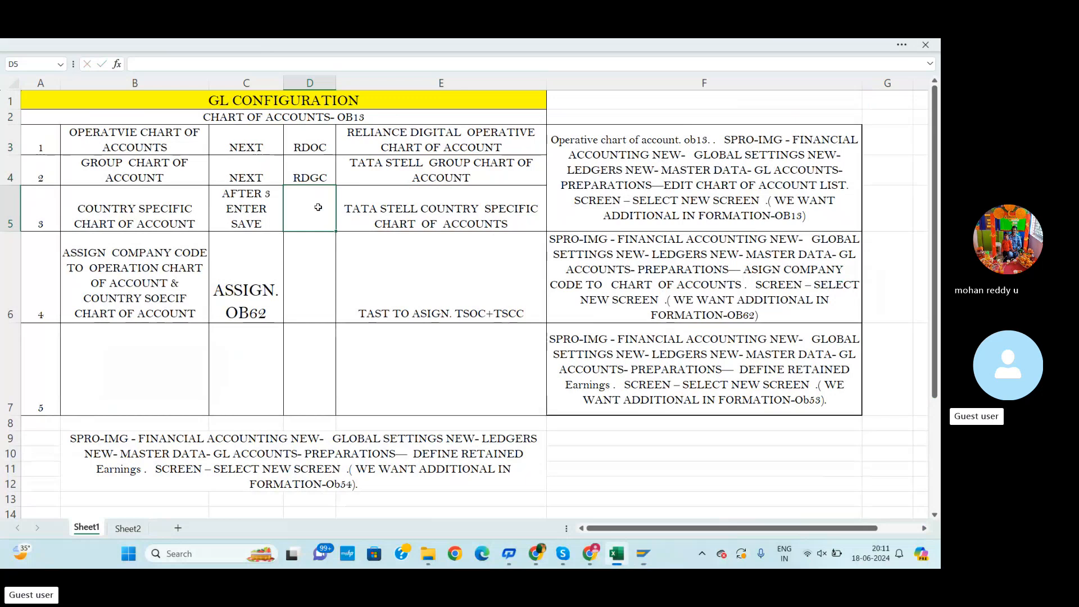
text(RDCC)
click(422, 264)
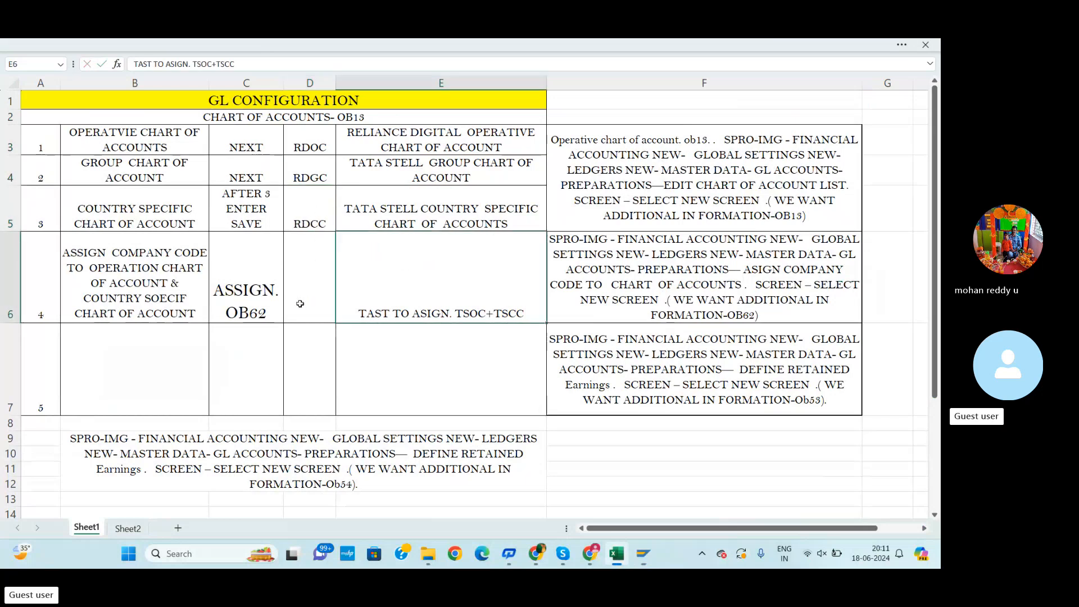
Delete TATA STELL from the E4 group chart description
click(422, 160)
drag(423, 159, 341, 158)
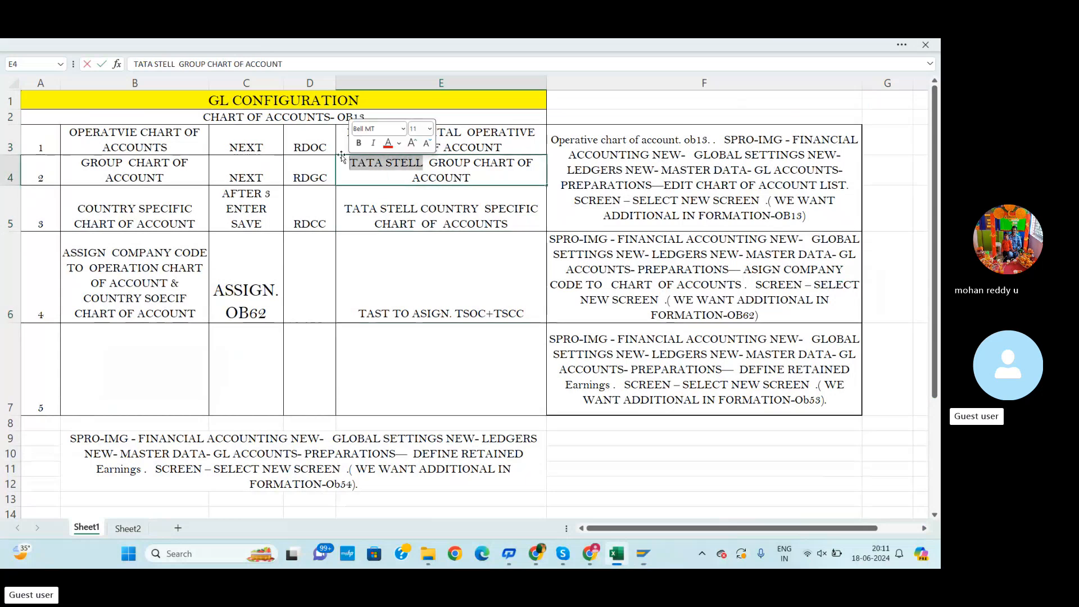
key(BackSpace)
Copy RELIANCE DIGITAL from E3 and paste it at the start of the E4 description
double_click(460, 133)
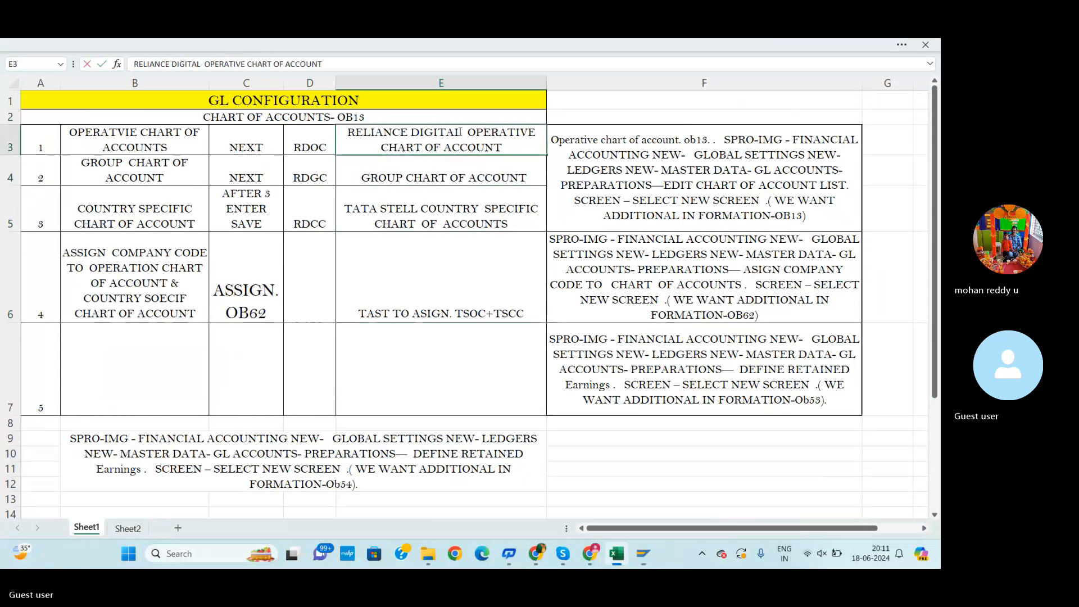
drag(461, 132, 355, 132)
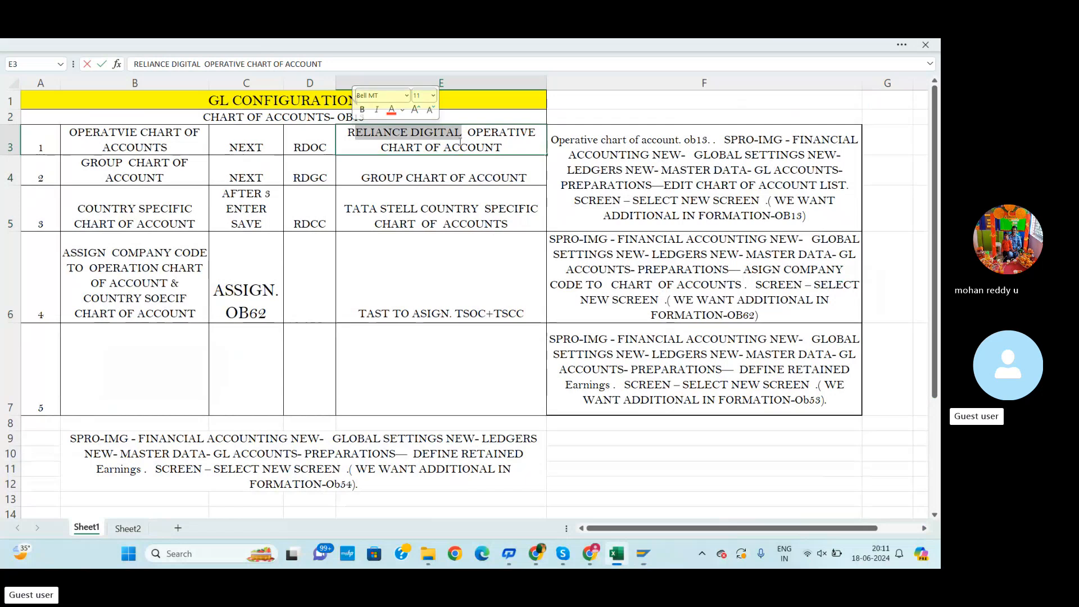
click(515, 209)
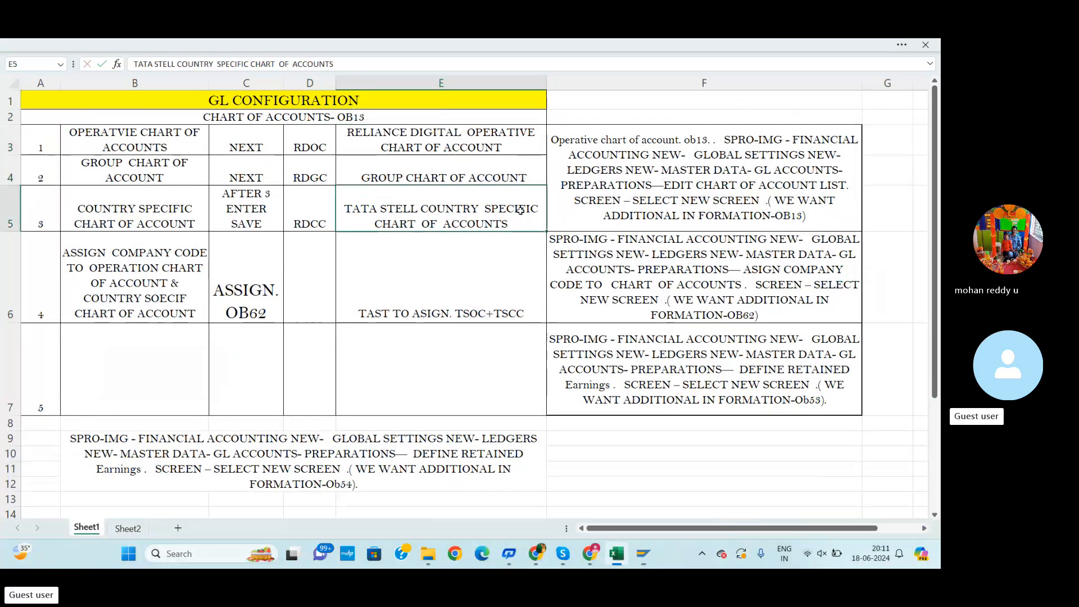
click(461, 133)
double_click(460, 133)
drag(461, 133, 347, 132)
key(ctrl+c)
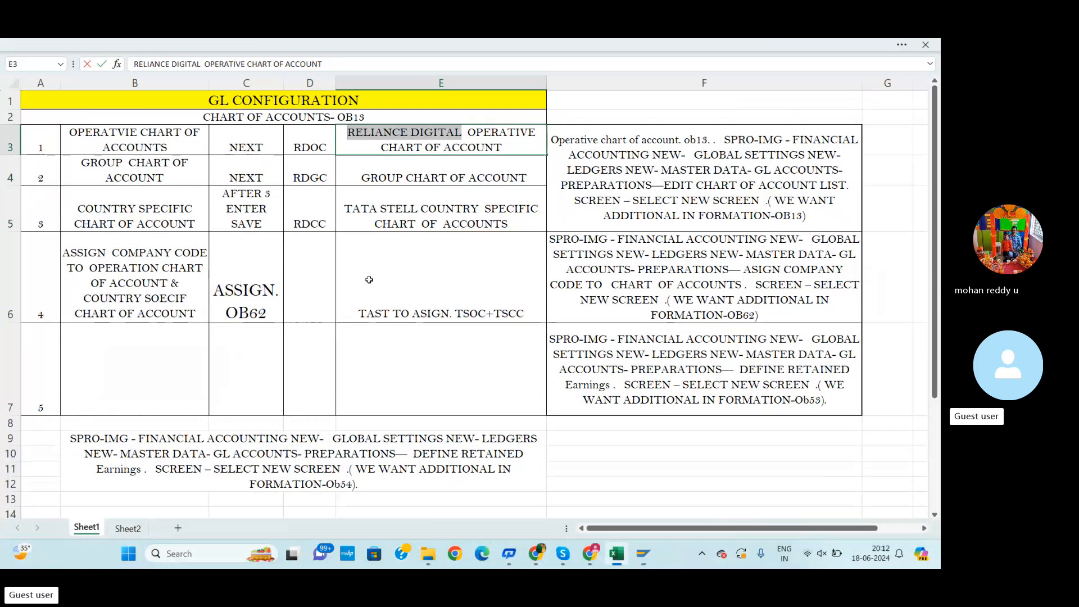
click(361, 180)
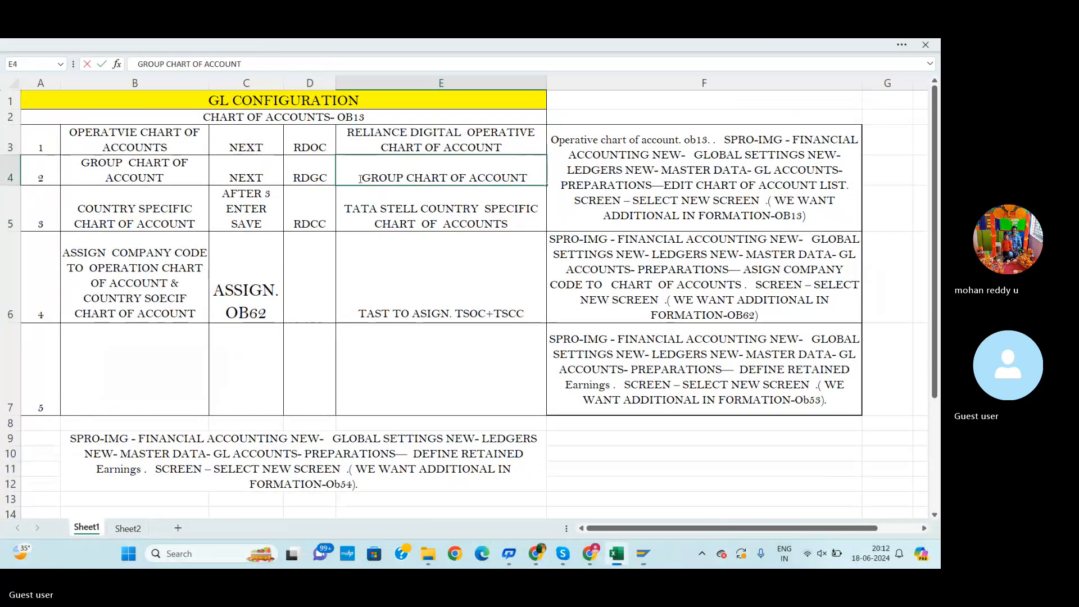
key(ctrl+v)
Replace TATA STELL in the E5 description with the copied RELIANCE DIGITAL
double_click(417, 207)
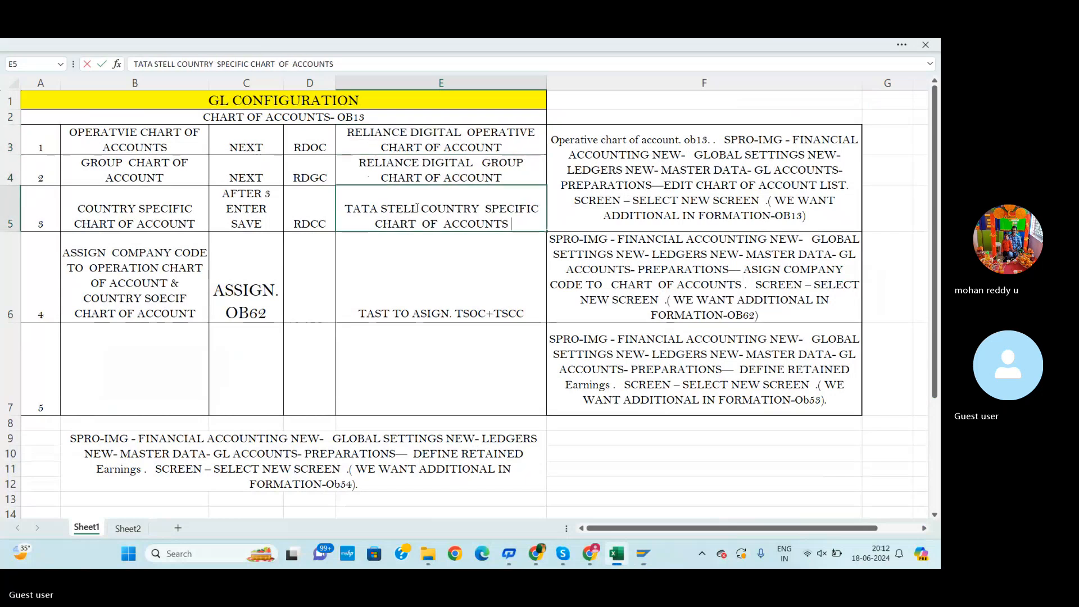
drag(417, 208, 340, 208)
key(ctrl+v)
click(422, 266)
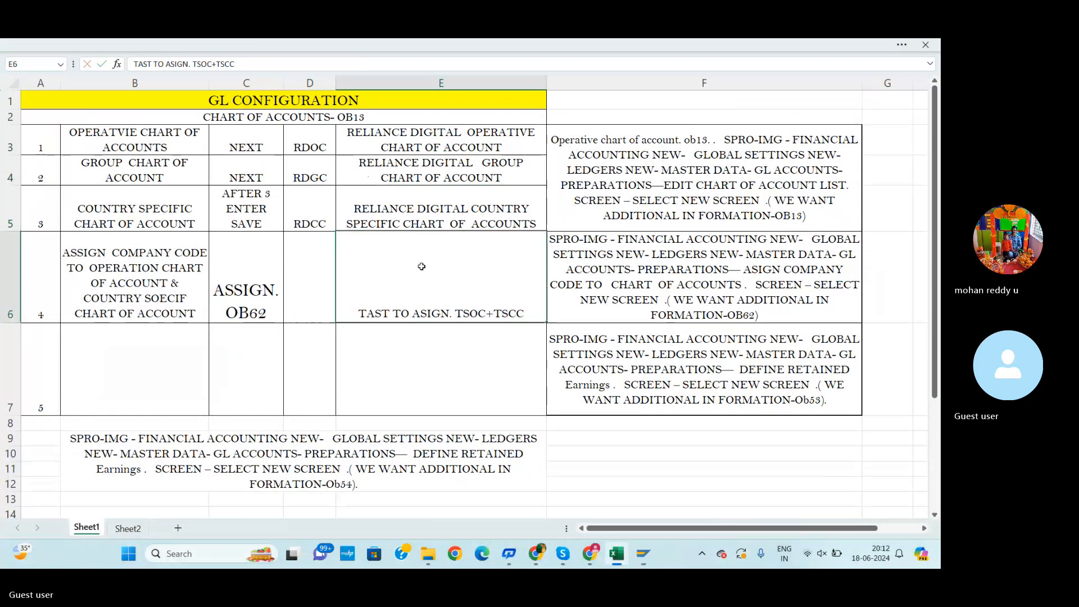
double_click(390, 314)
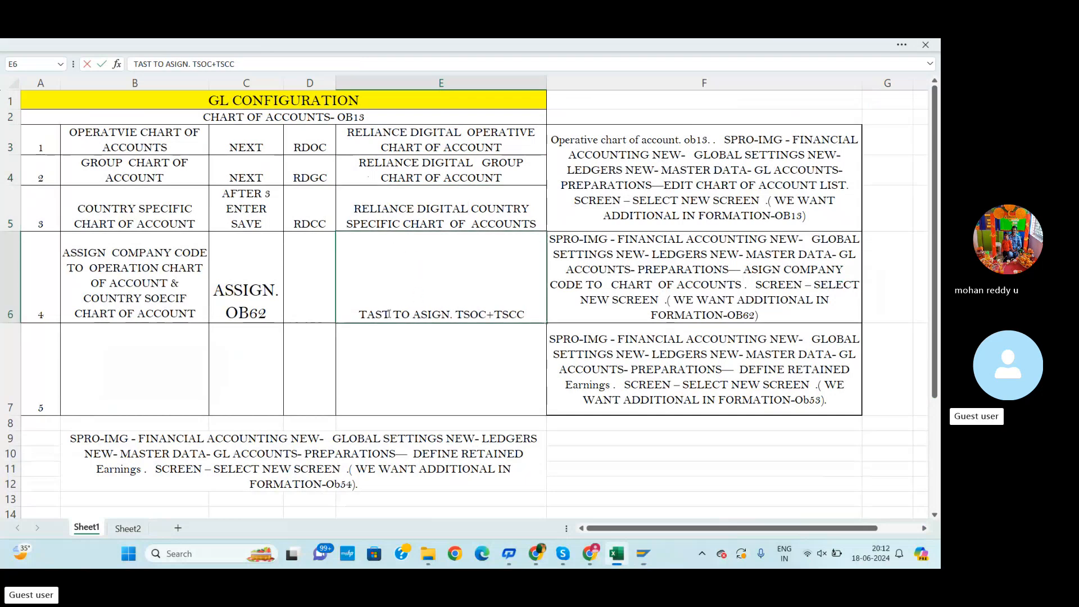
key(BackSpace)
key(BackSpace)
key(BackSpace)
key(BackSpace)
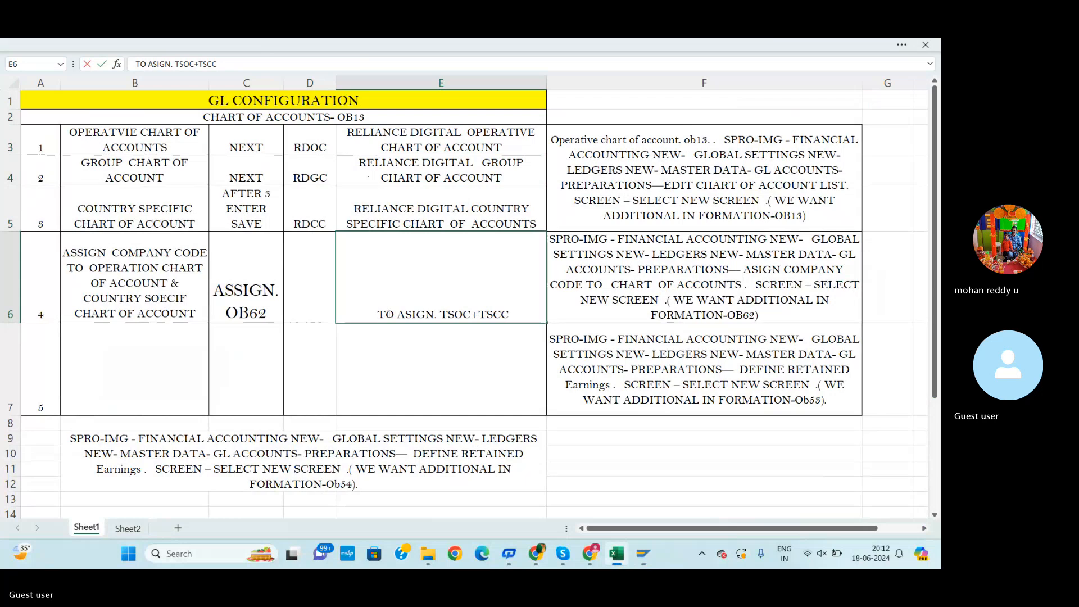
key(ctrl+z)
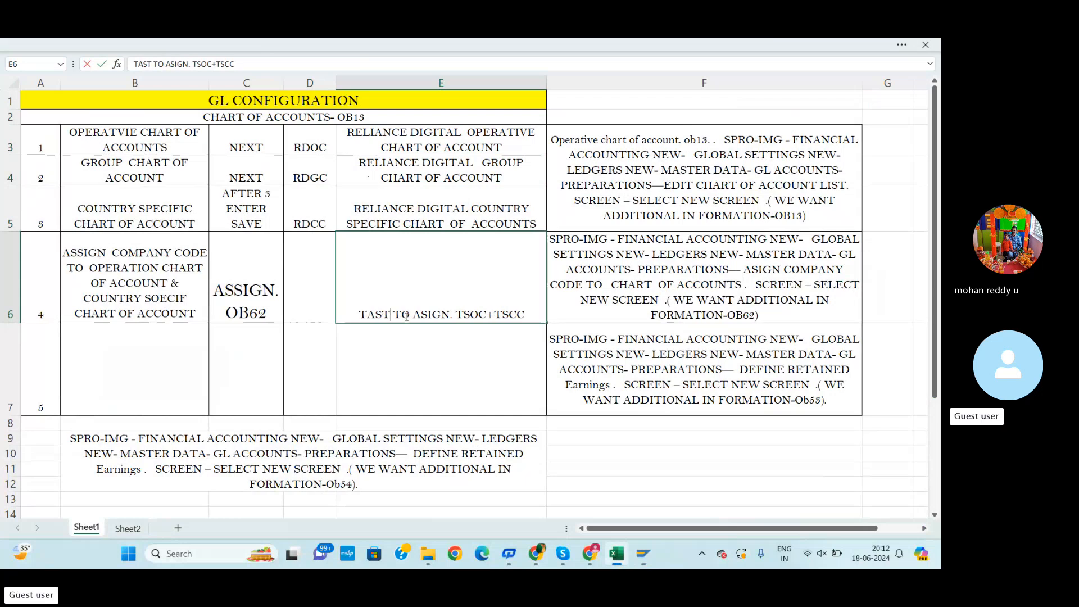
Replace TAST with REDI at the start of the E6 description
key(BackSpace)
key(BackSpace)
key(BackSpace)
key(BackSpace)
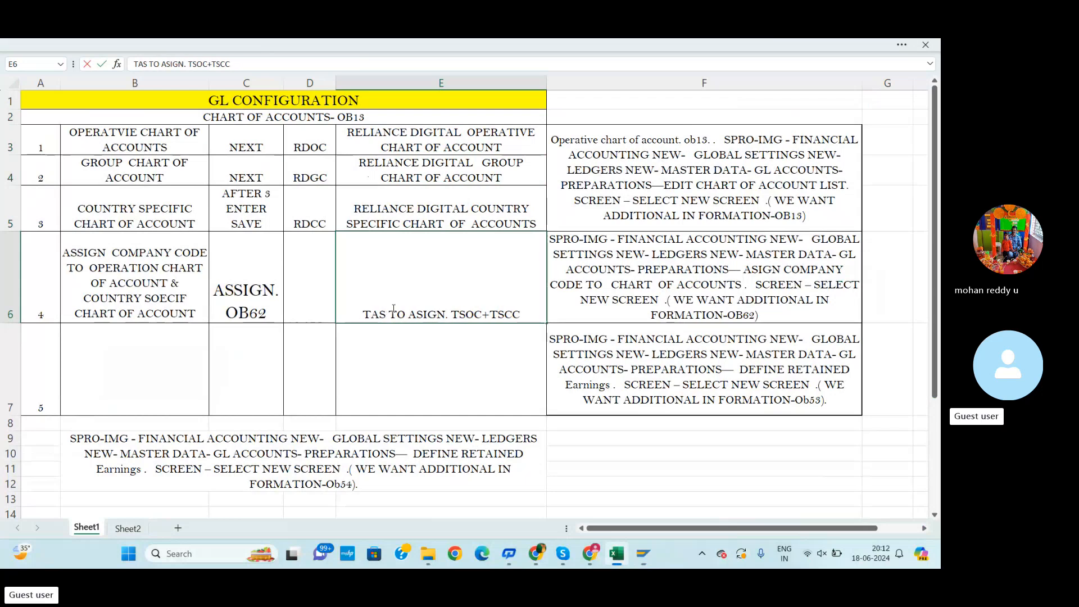
text(REDI)
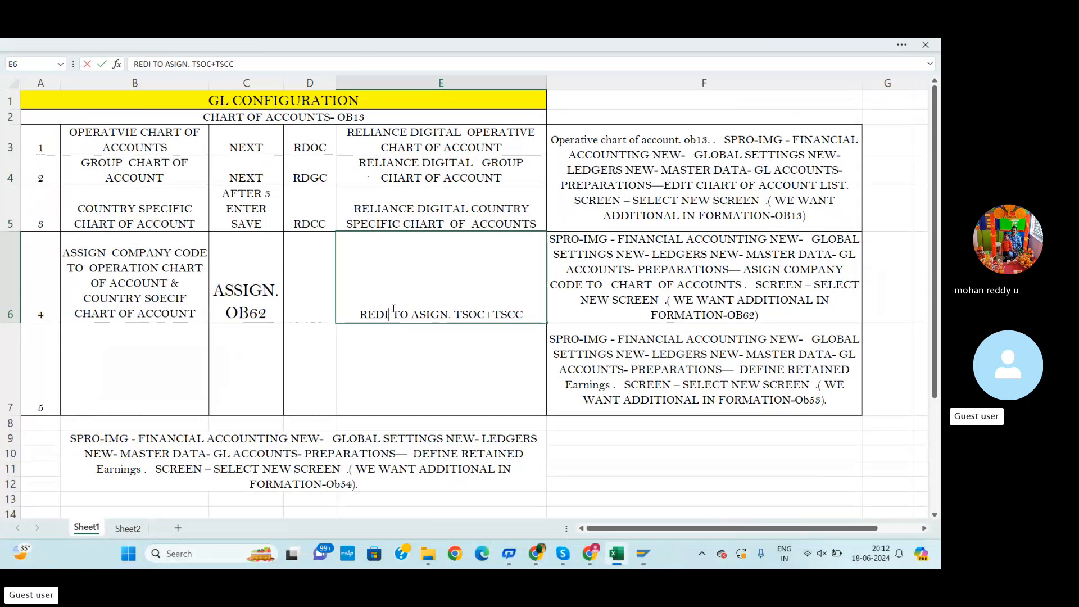
double_click(468, 313)
key(BackSpace)
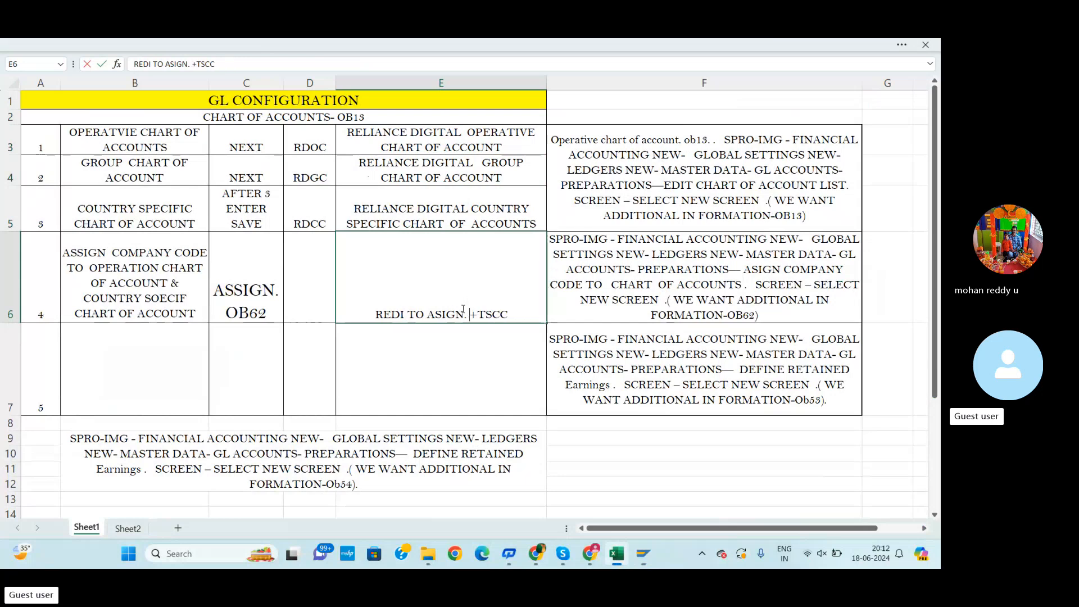
key(ctrl+z)
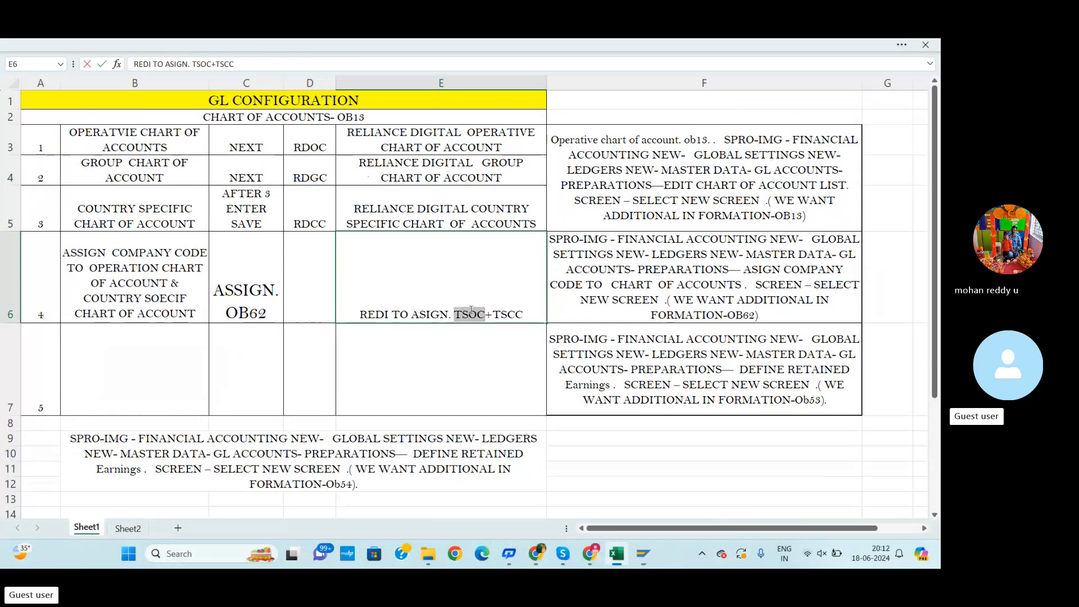
Replace TSOC with RDOC in the E6 description
click(471, 311)
key(BackSpace)
key(BackSpace)
text(RDOC)
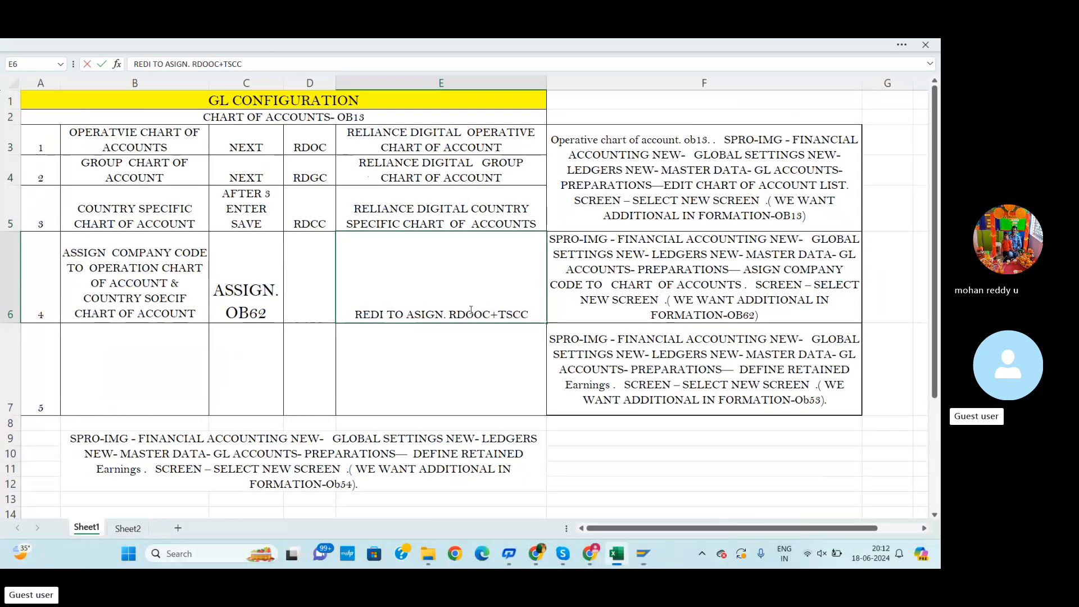
key(Delete)
key(Delete)
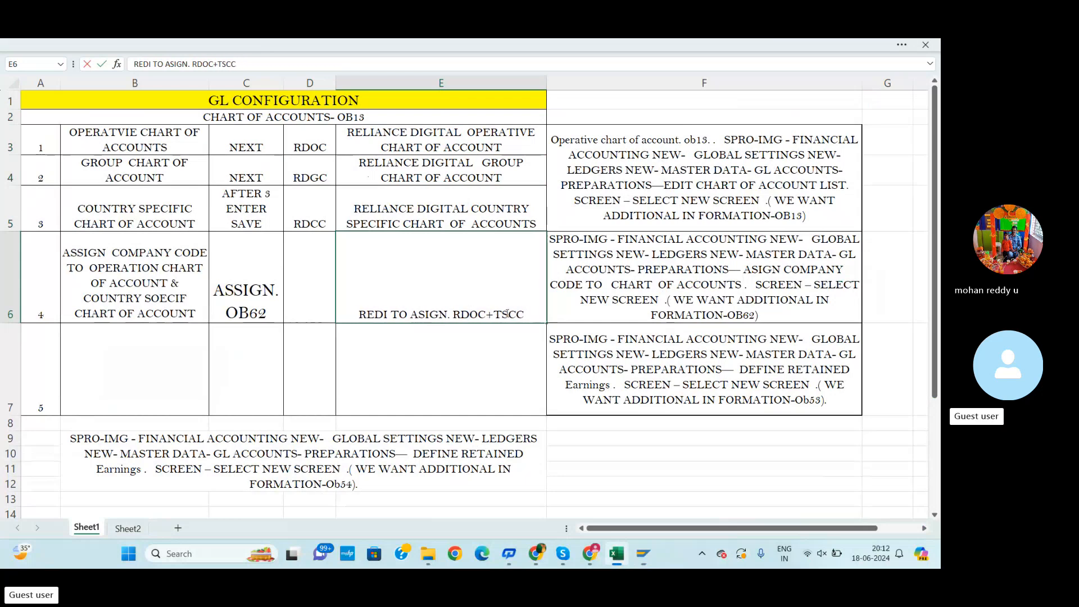
Replace TSCC with RDCC in the E6 description and confirm the cell
key(BackSpace)
key(BackSpace)
text(RD)
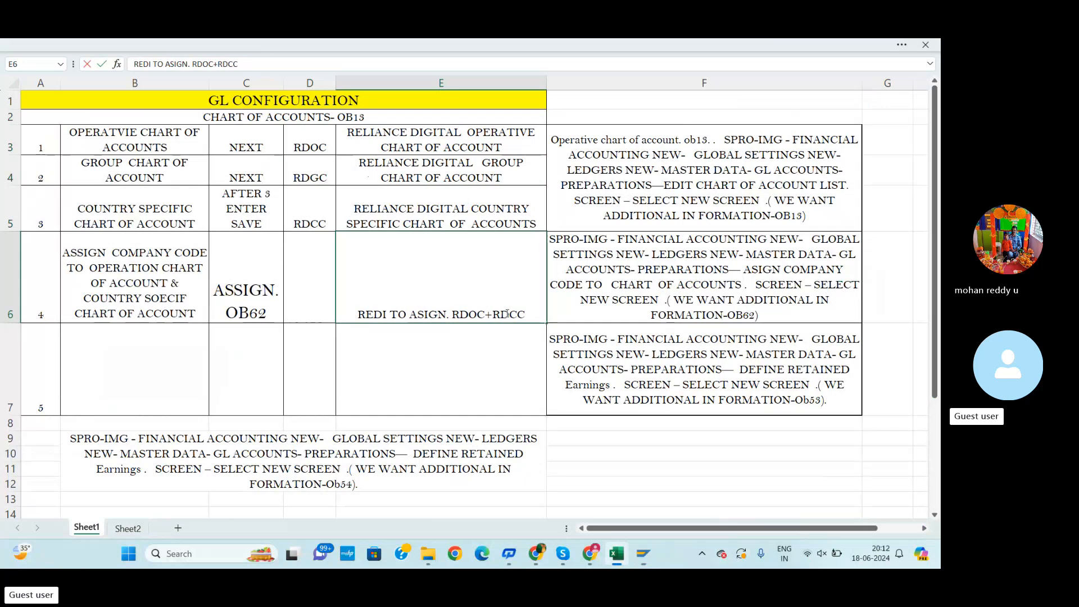
click(497, 364)
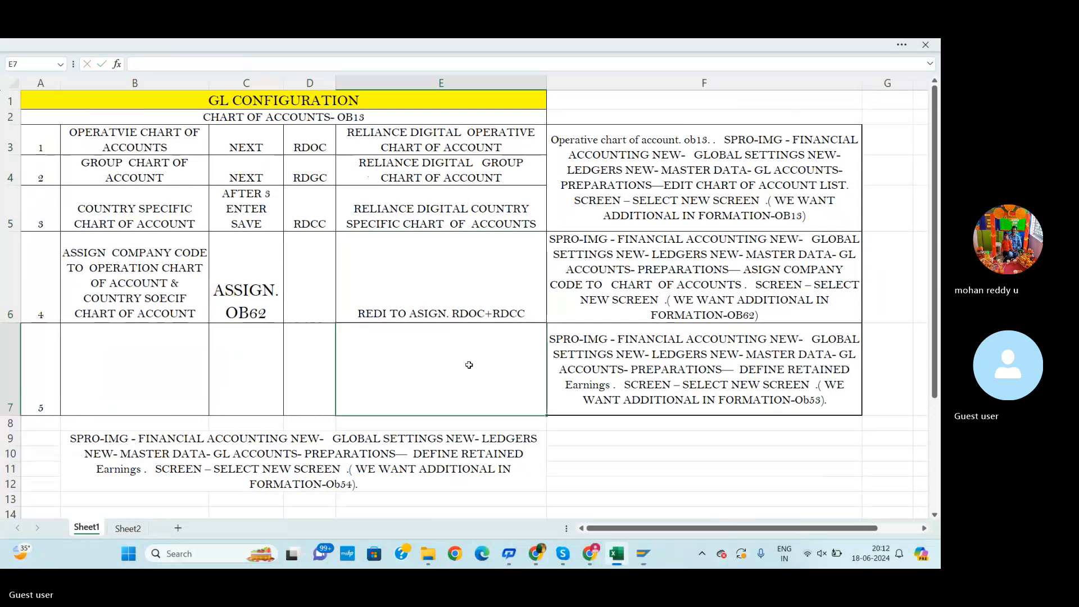
scroll(469, 365, down, 3)
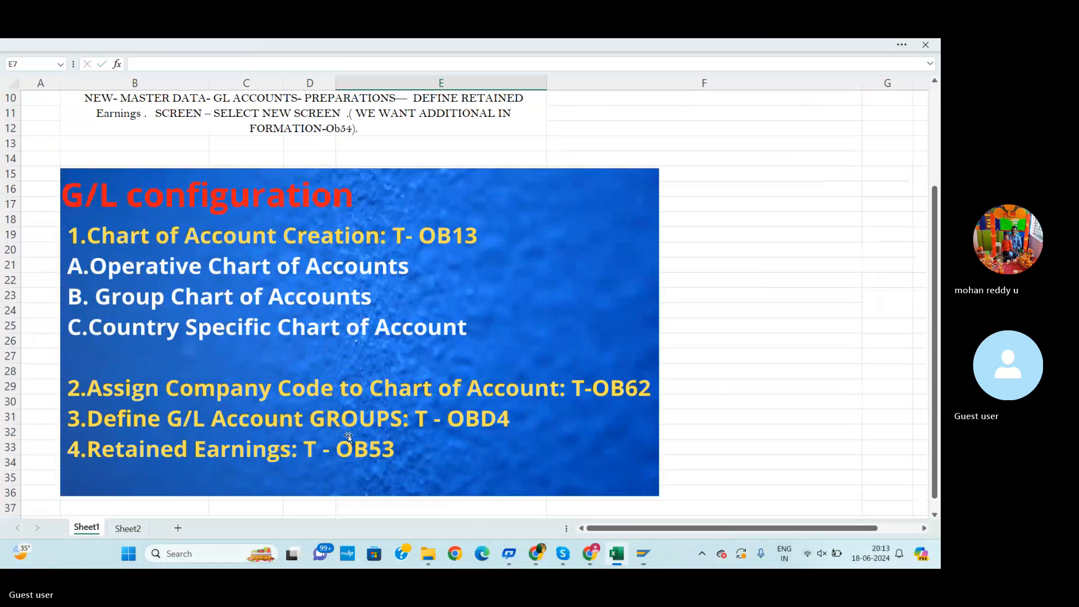
scroll(227, 360, up, 2)
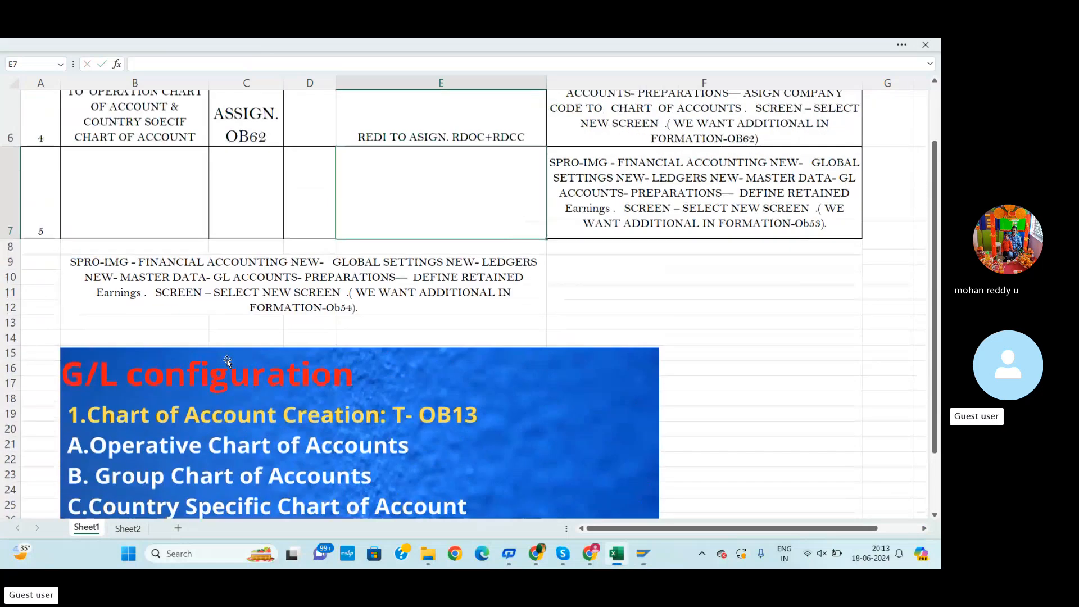
scroll(227, 360, up, 2)
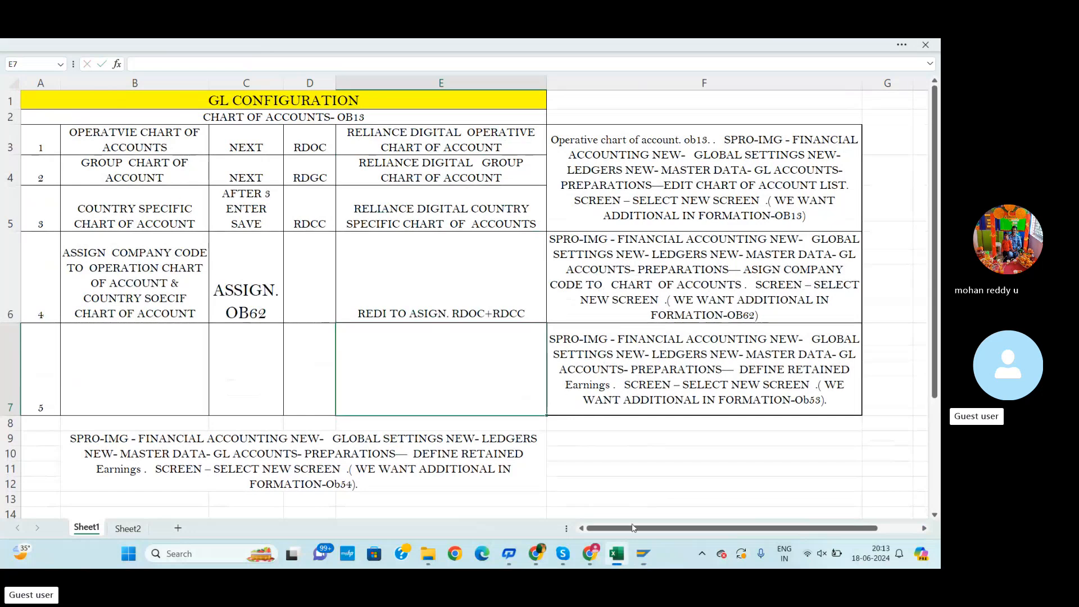
Switch to the SAP window and leave the company code global data screen with /N
click(590, 554)
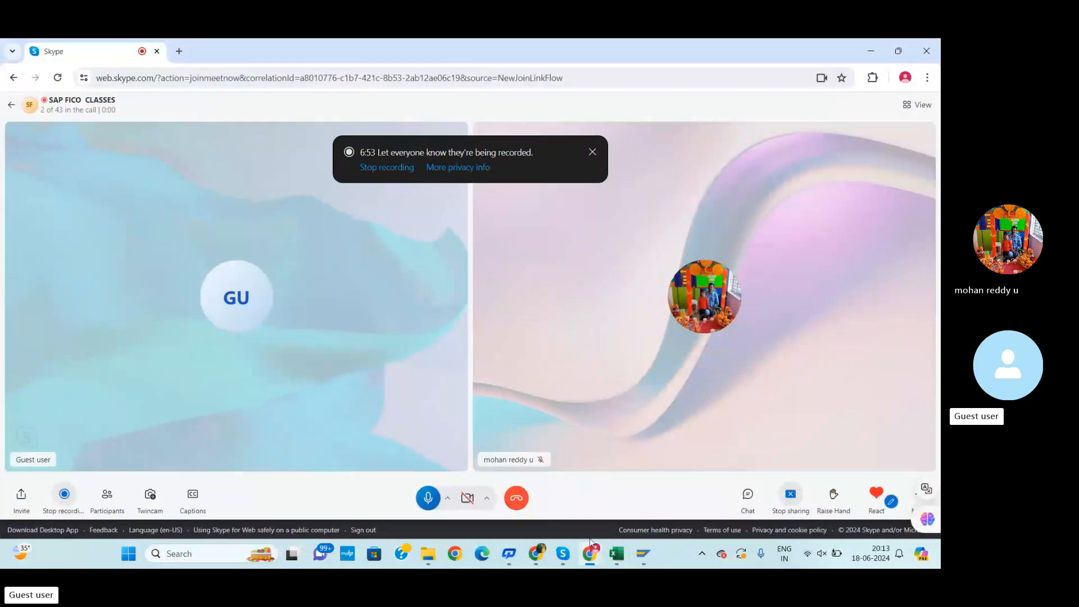
mouse_move(651, 553)
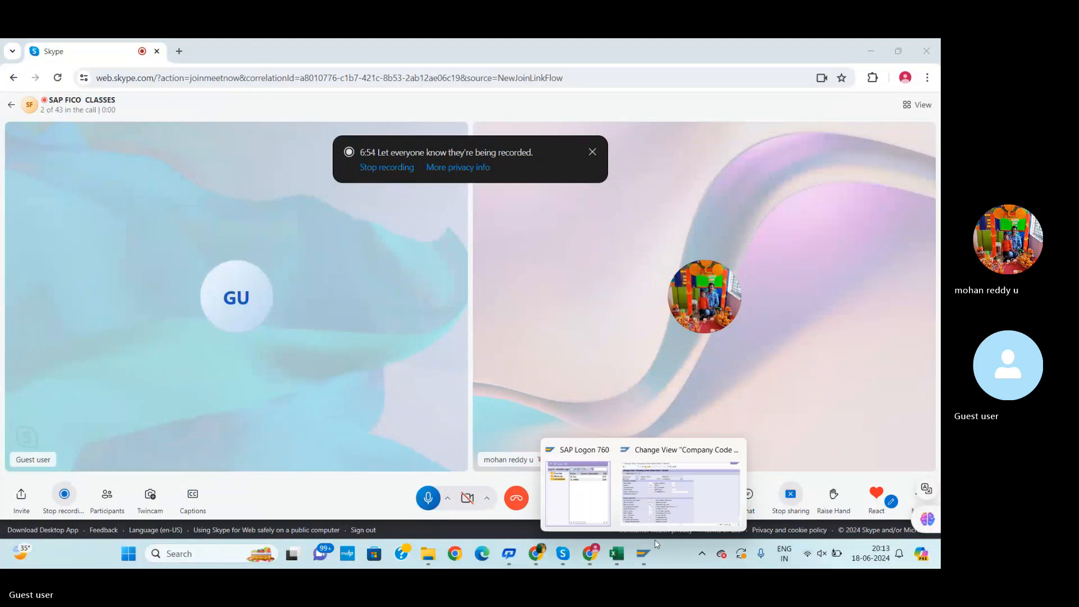
click(656, 497)
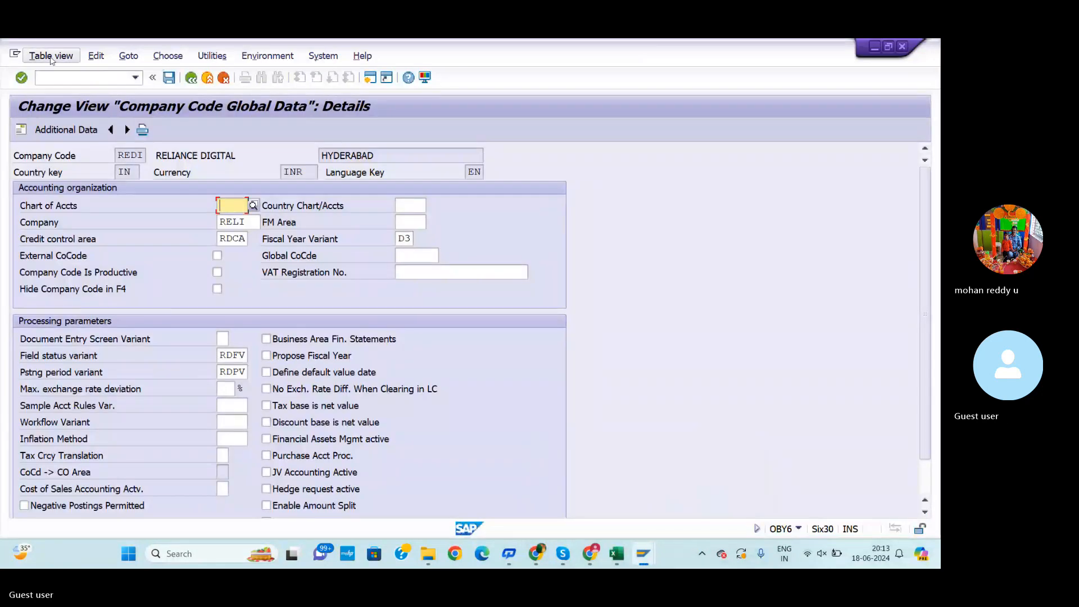
click(78, 81)
text(/N)
key(Return)
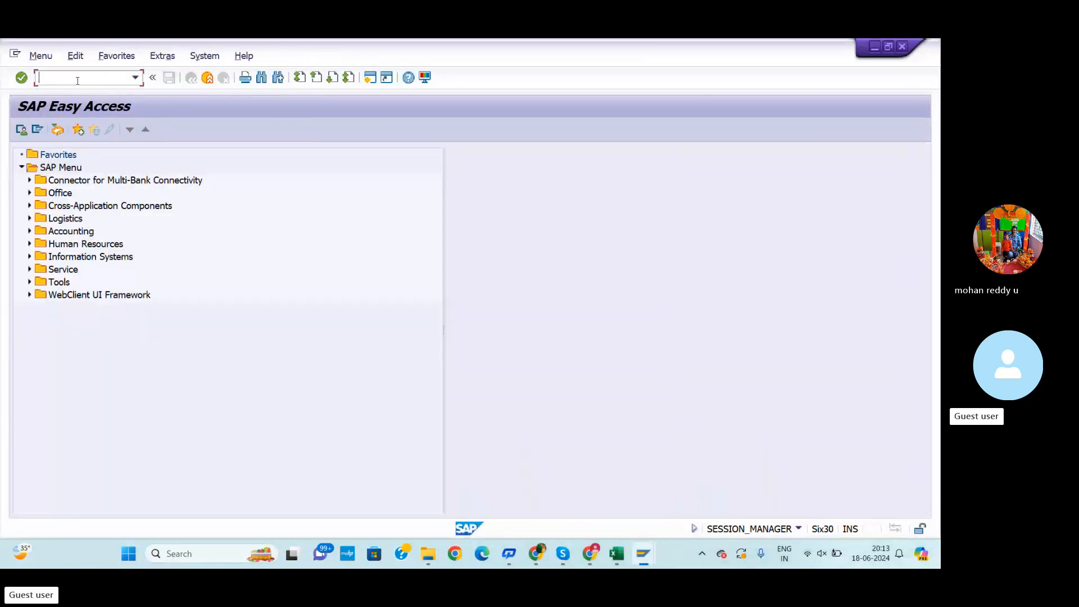
Start transaction OB13 to open the list of all charts of accounts
key(alt+Tab)
key(alt+Tab)
click(618, 554)
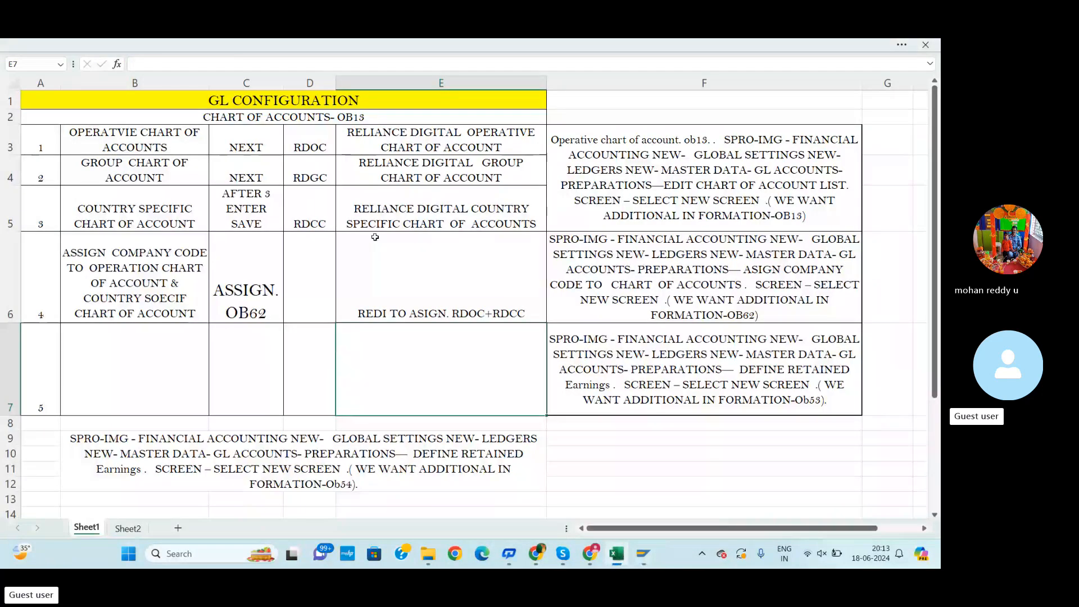
key(alt+Tab)
text(OB13)
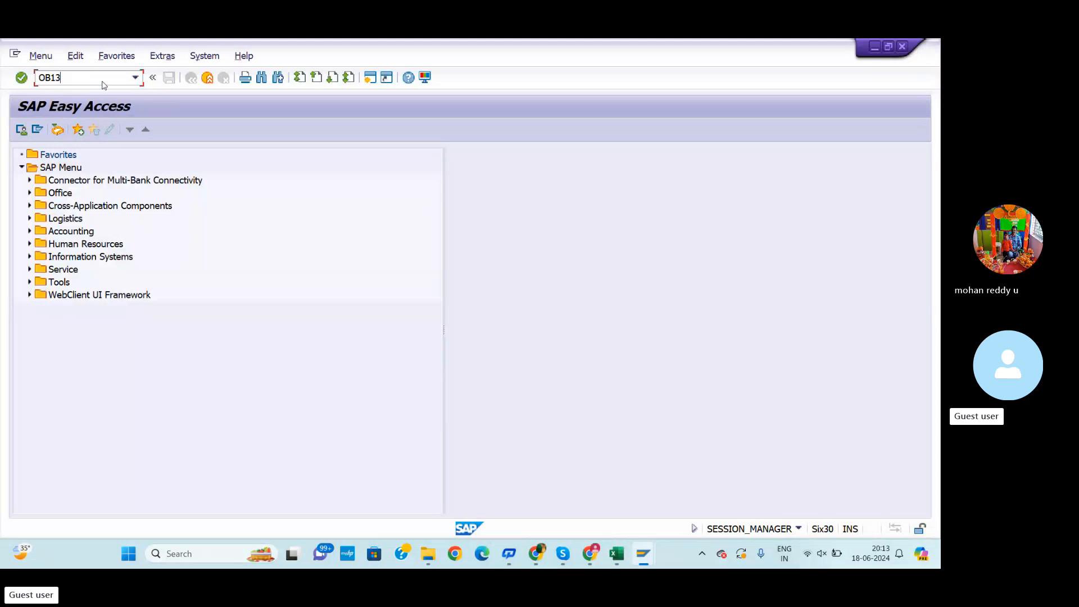
key(Return)
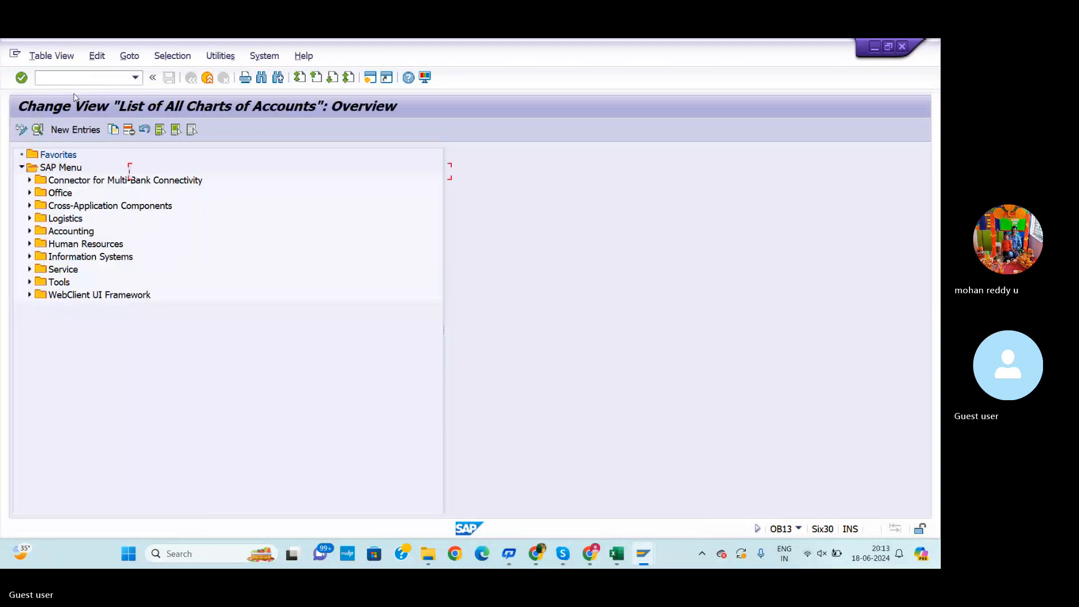
Create a new chart of accounts entry with the code RDOC
click(65, 130)
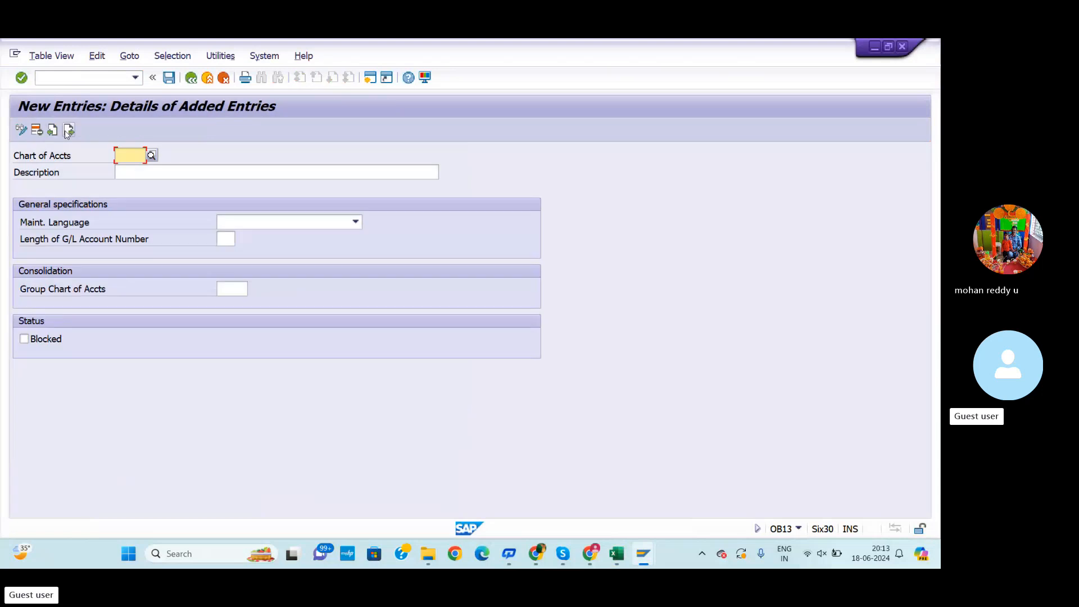
text(RD)
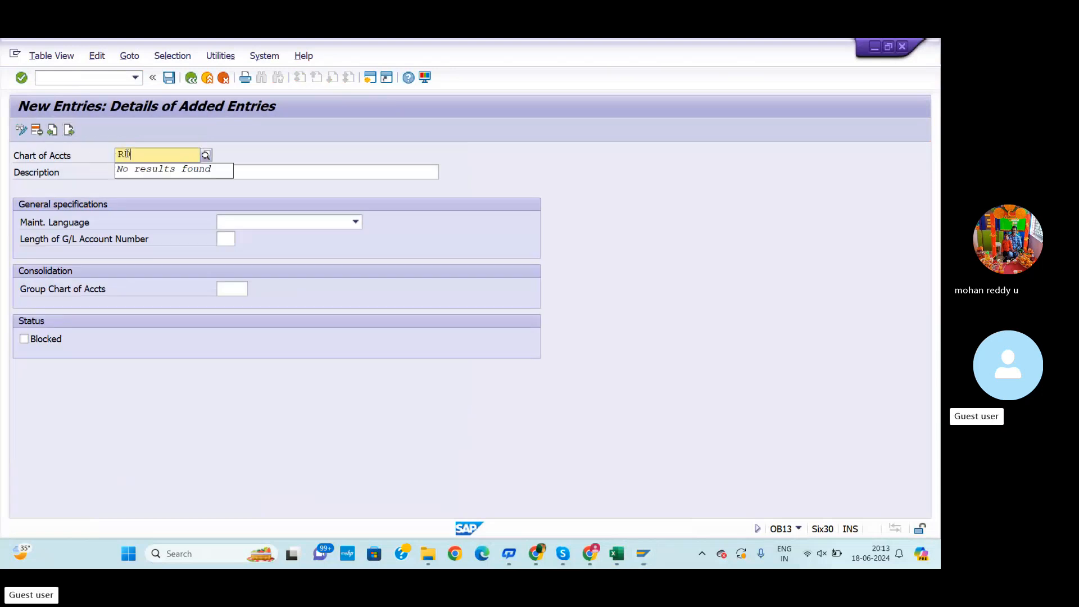
text(GC)
key(Return)
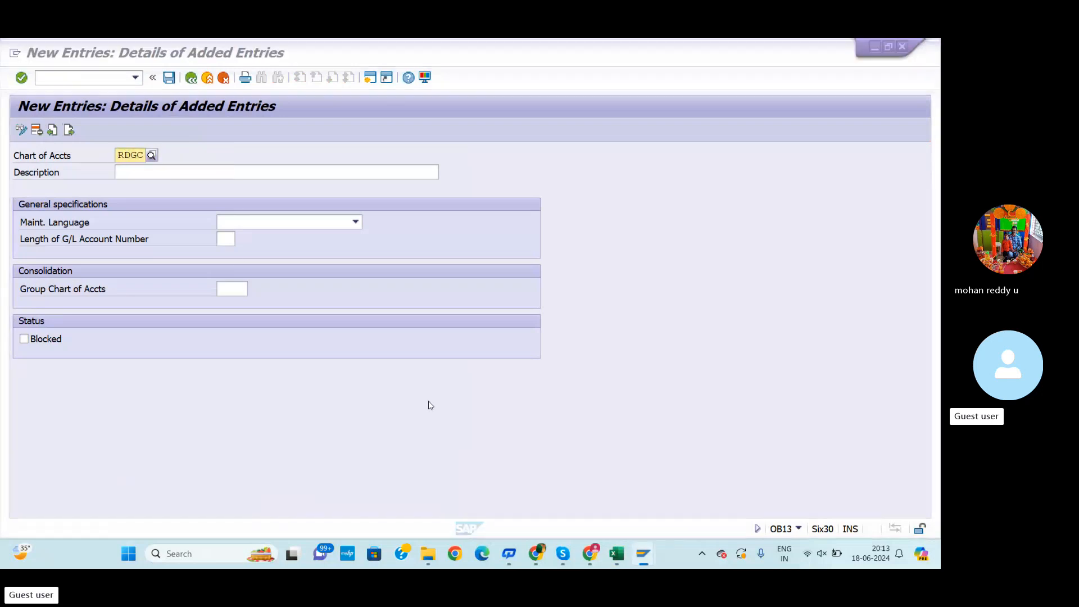
key(alt+Tab)
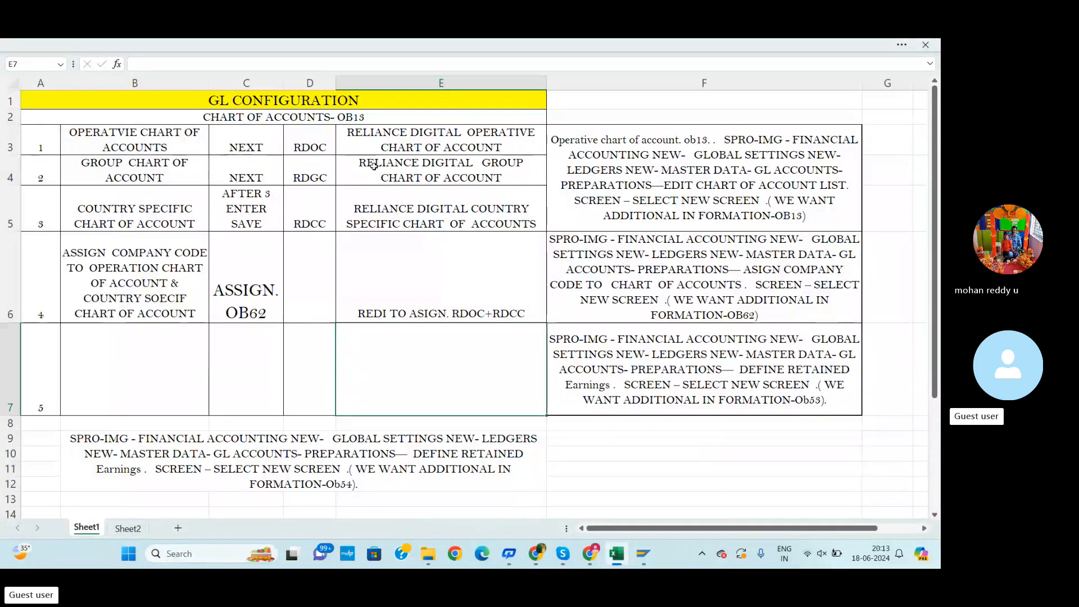
key(alt+Tab)
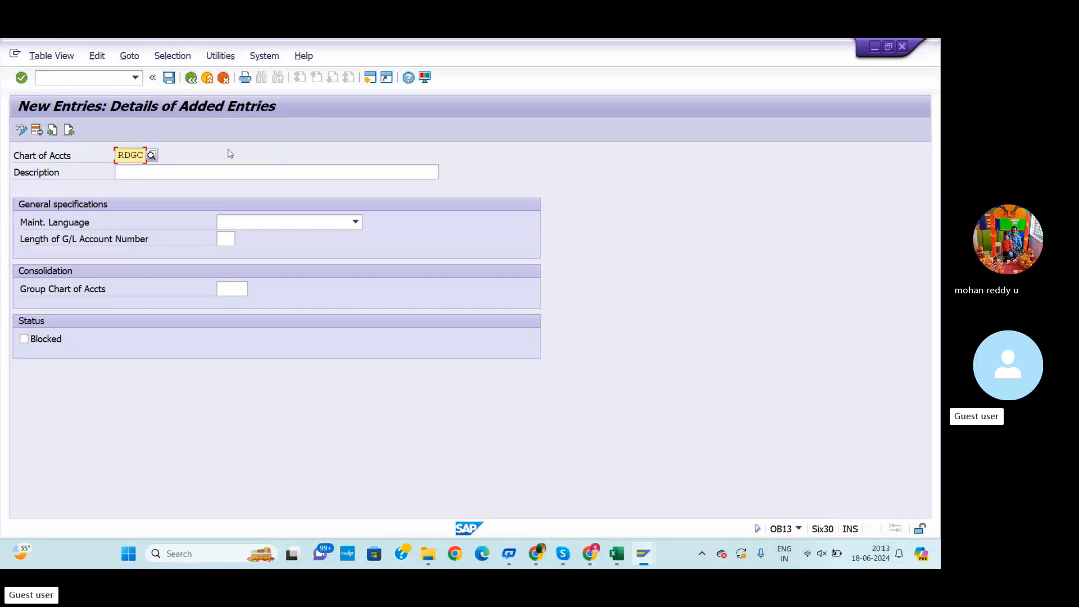
click(139, 154)
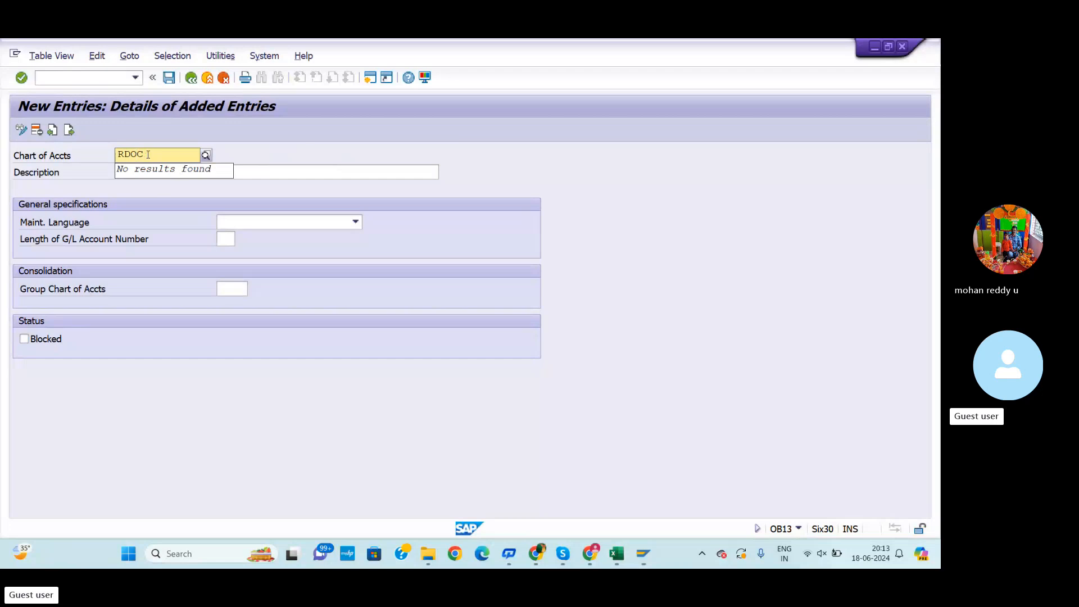
Enter the description RELIANCE DIGITAL OPERATIVE CHART OF ACCOUNTS for the new chart
click(255, 173)
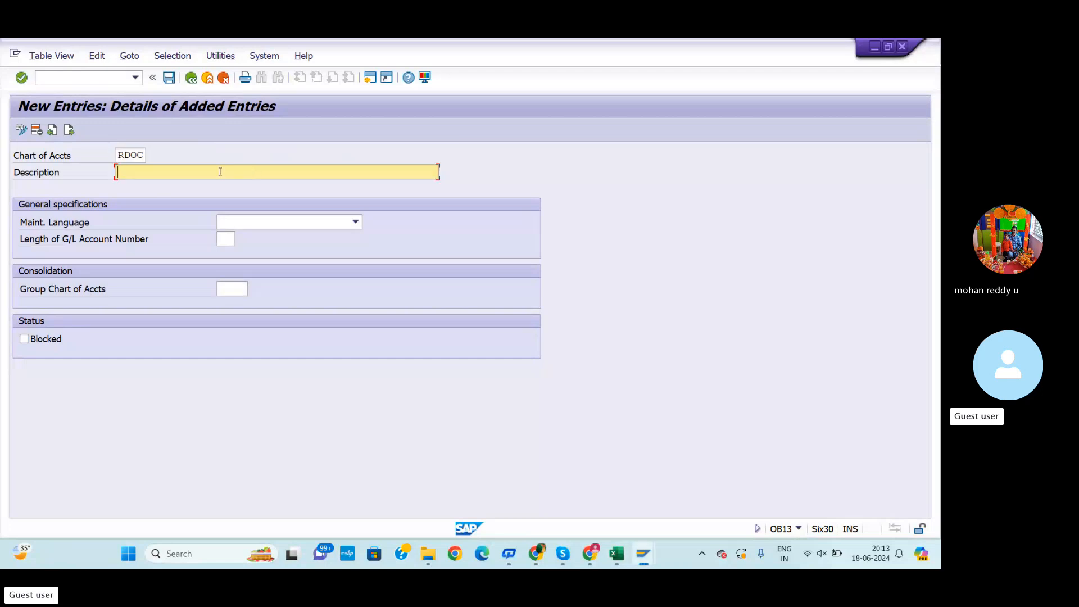
text(RELIANCE )
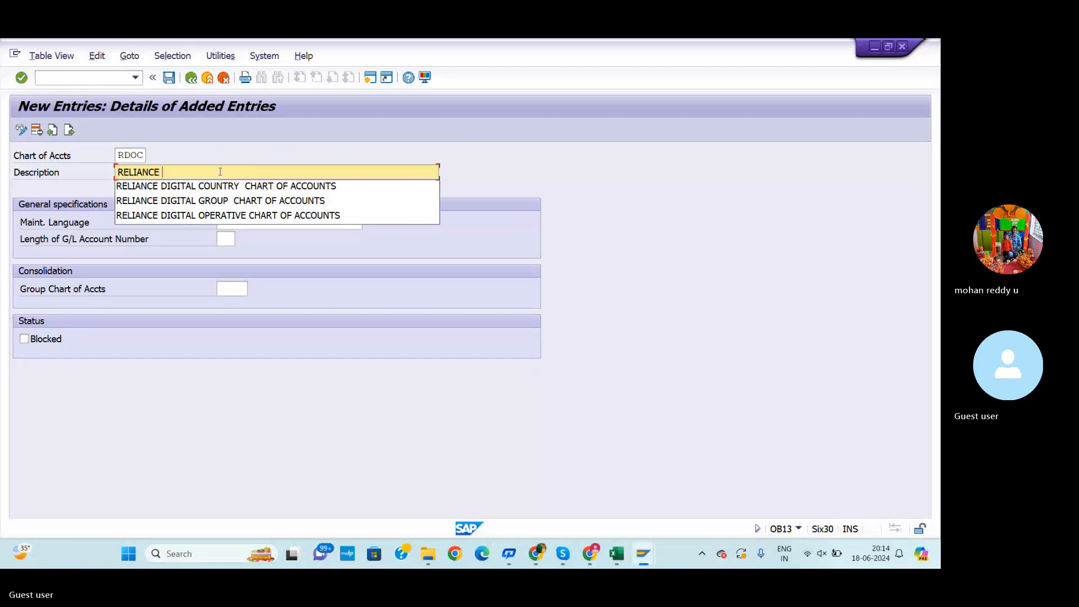
text(DIGITAL)
click(250, 215)
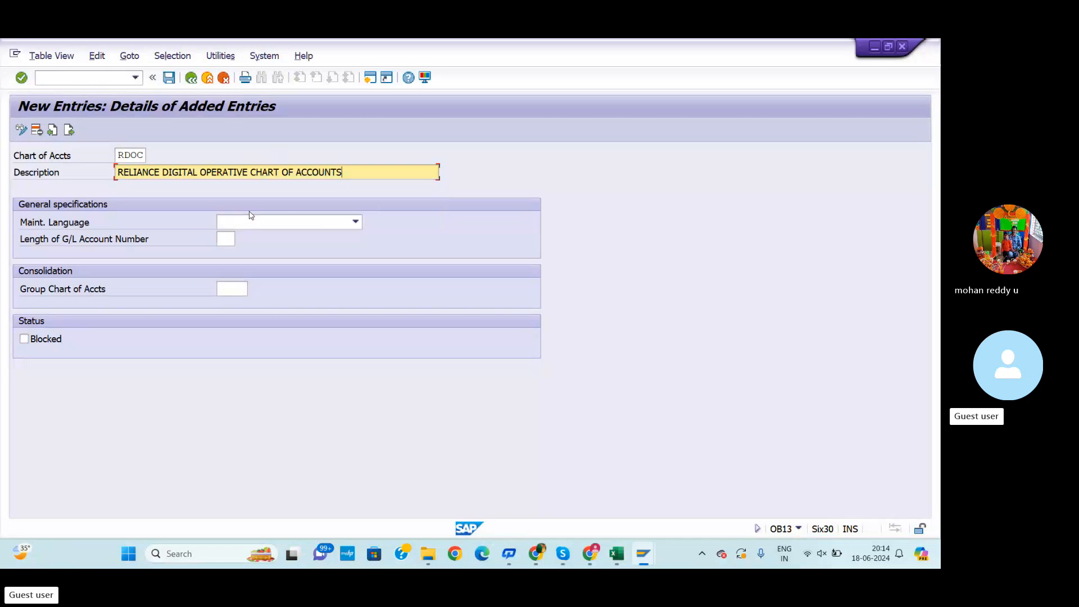
Set the maintenance language to English
click(281, 225)
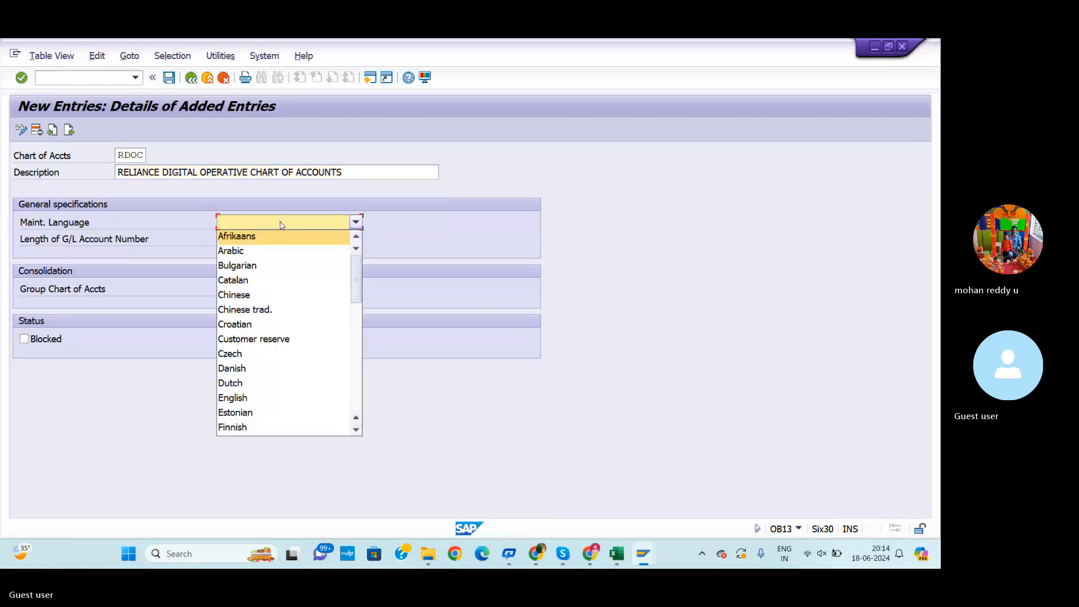
key(e)
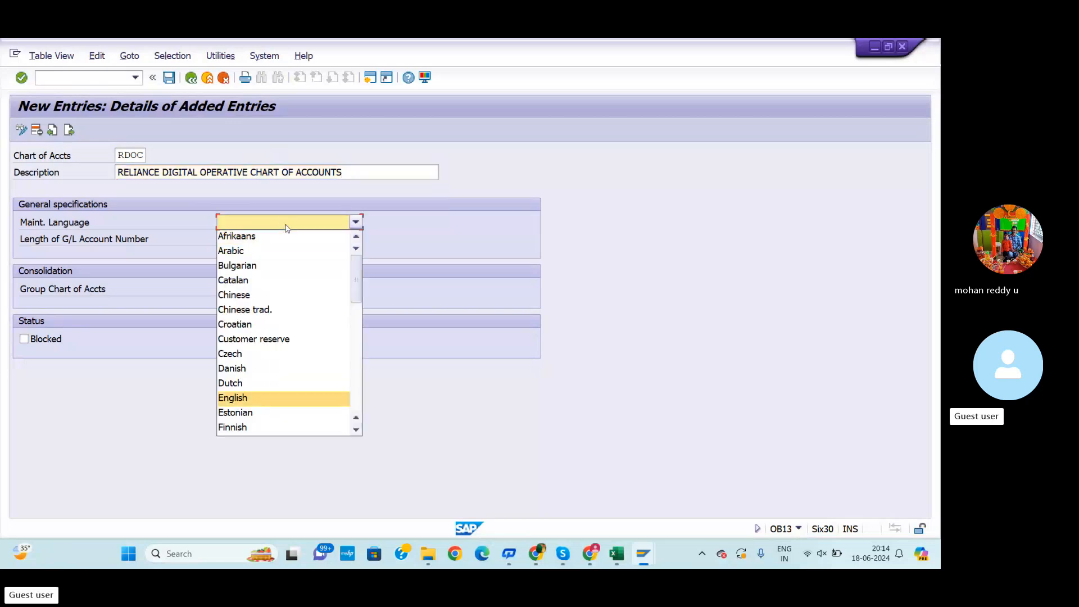
key(Return)
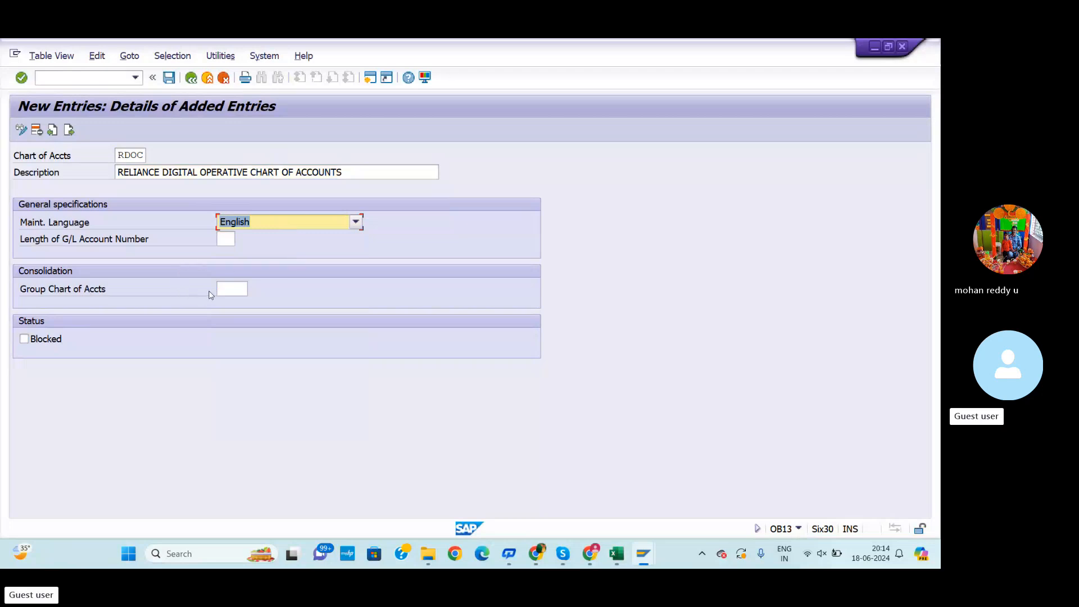
Try to advance to the next entry, then enter /N to leave and return to the workbook
click(72, 130)
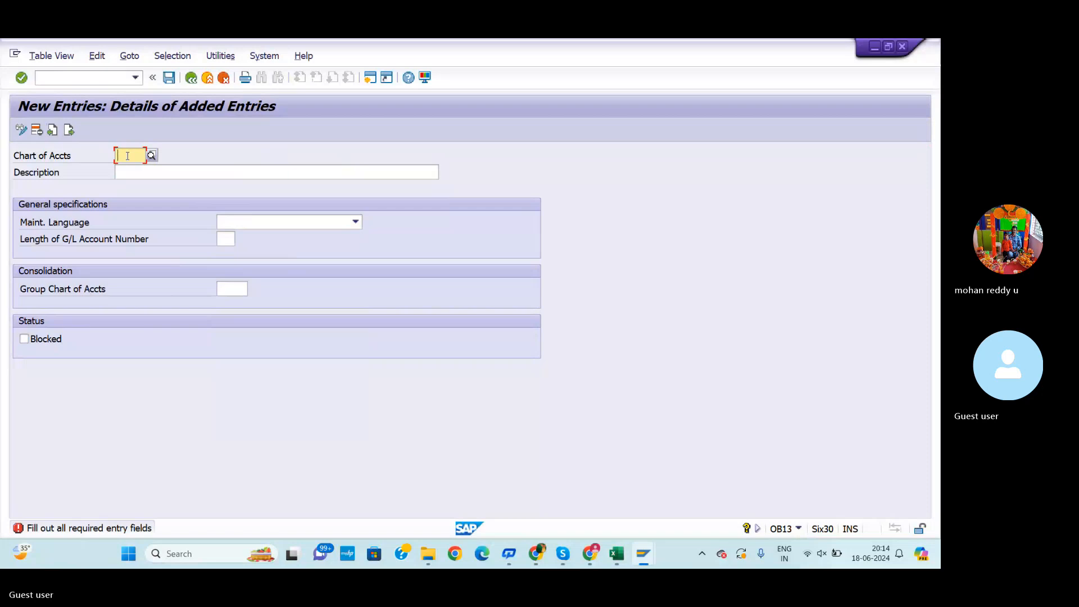
click(51, 133)
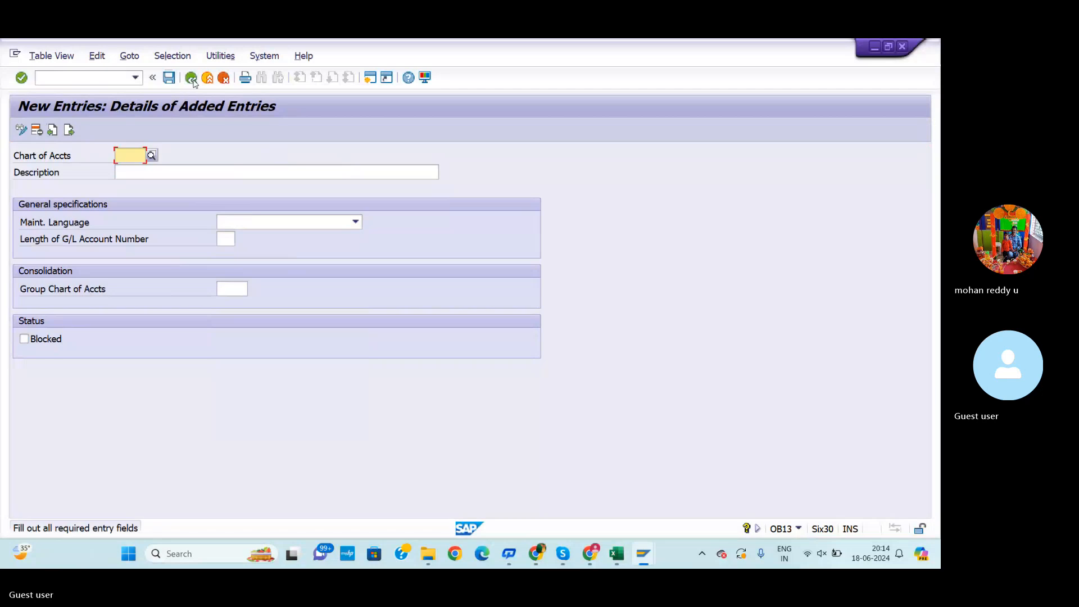
click(40, 78)
text(/N)
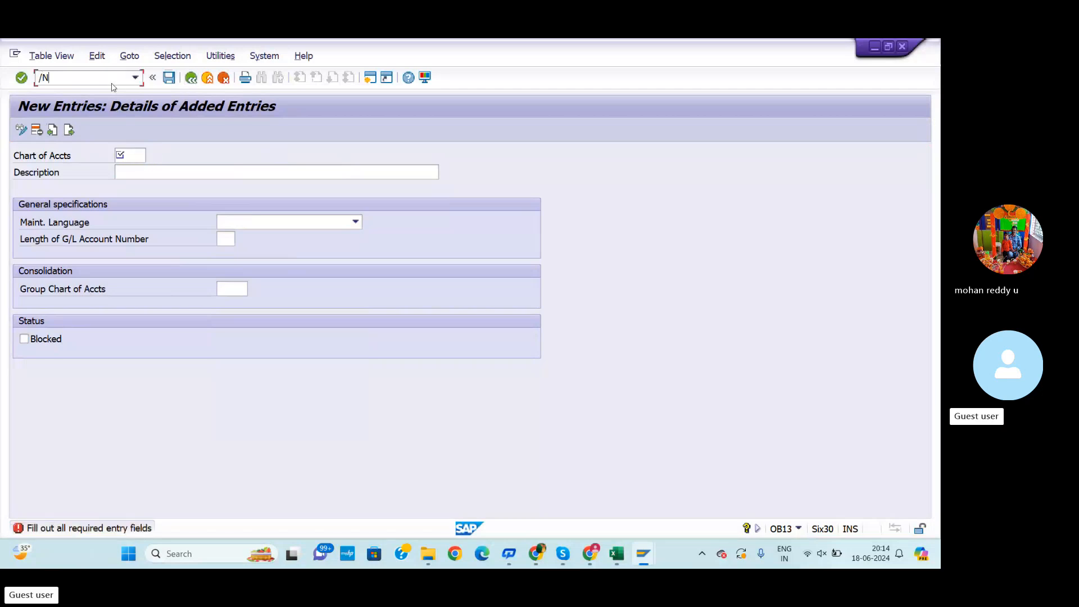
key(alt+Tab)
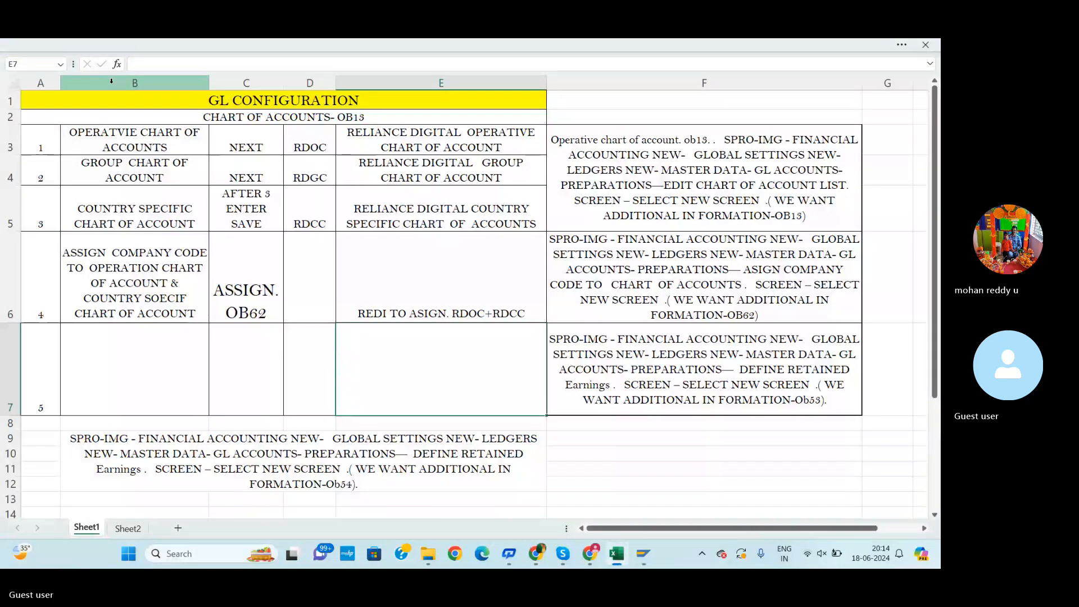
Restart transaction OB13 and create a new chart of accounts entry coded RDOC
key(alt+Tab)
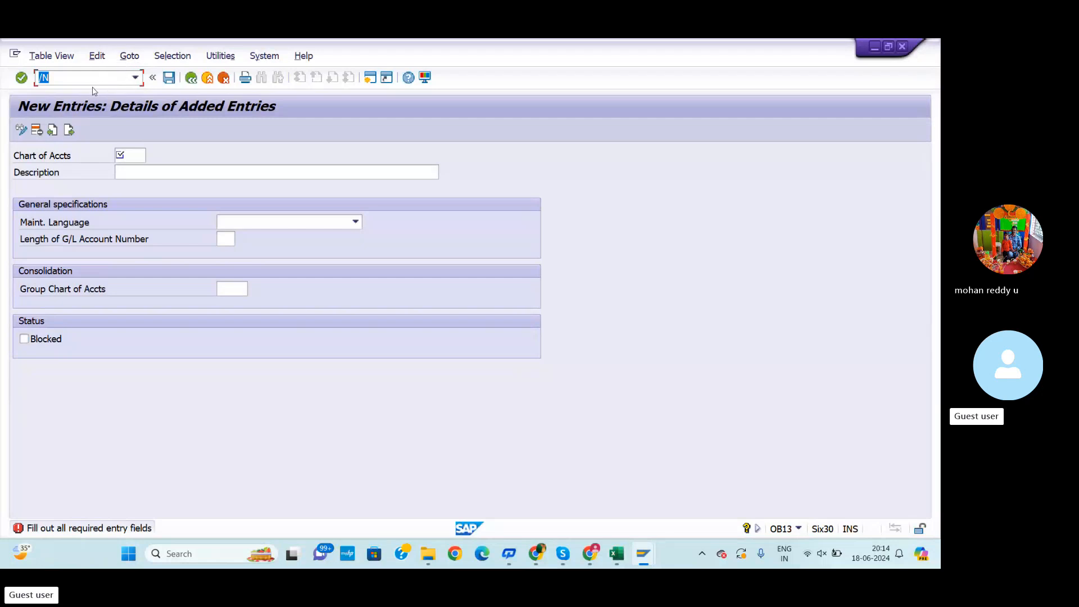
click(90, 80)
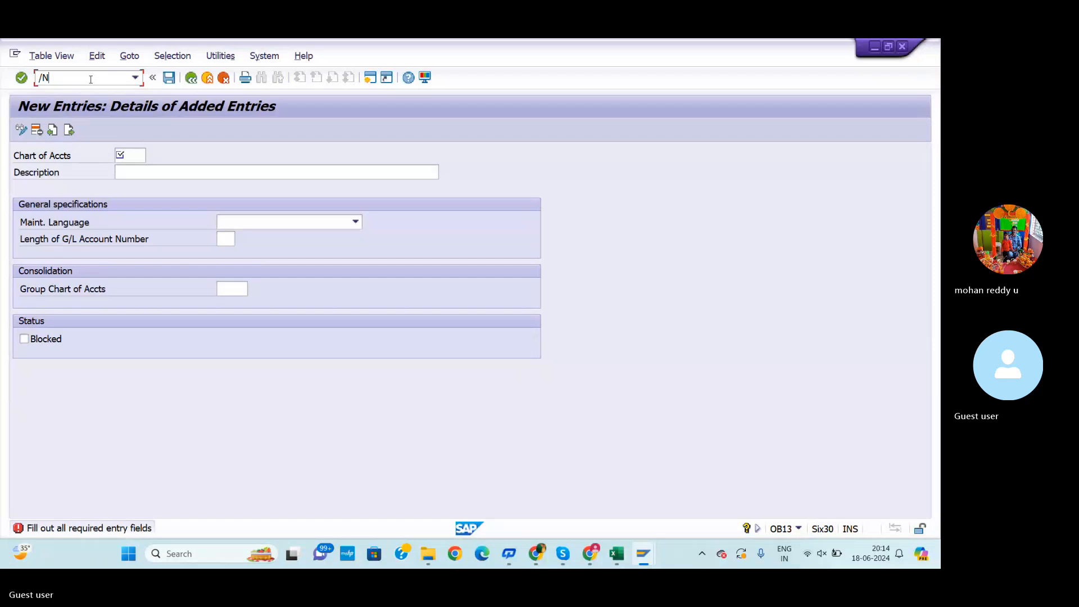
key(alt+Tab)
key(alt+Tab)
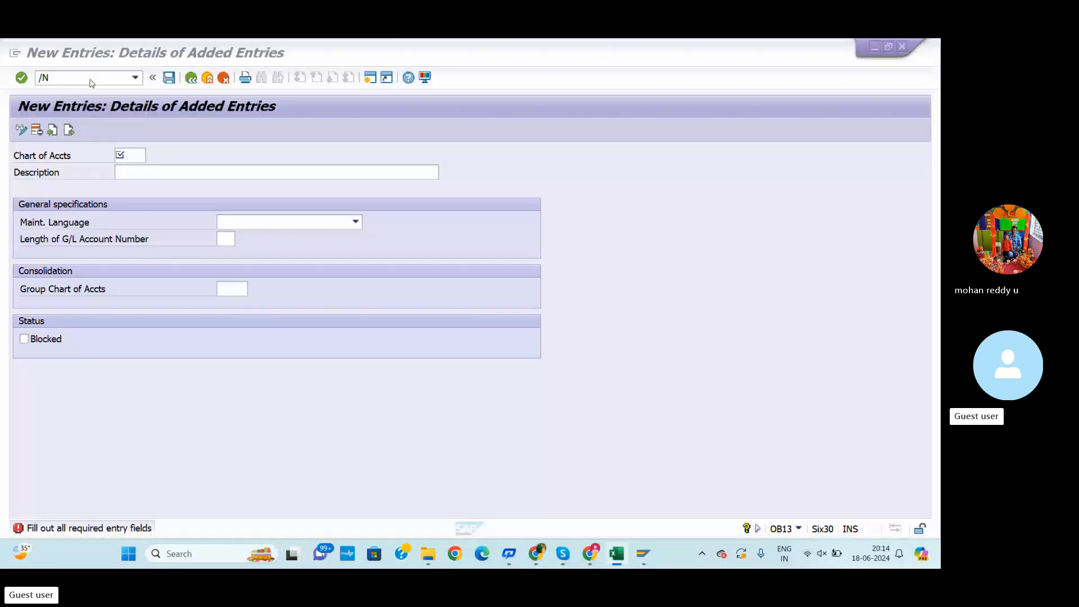
click(84, 79)
text(OB13)
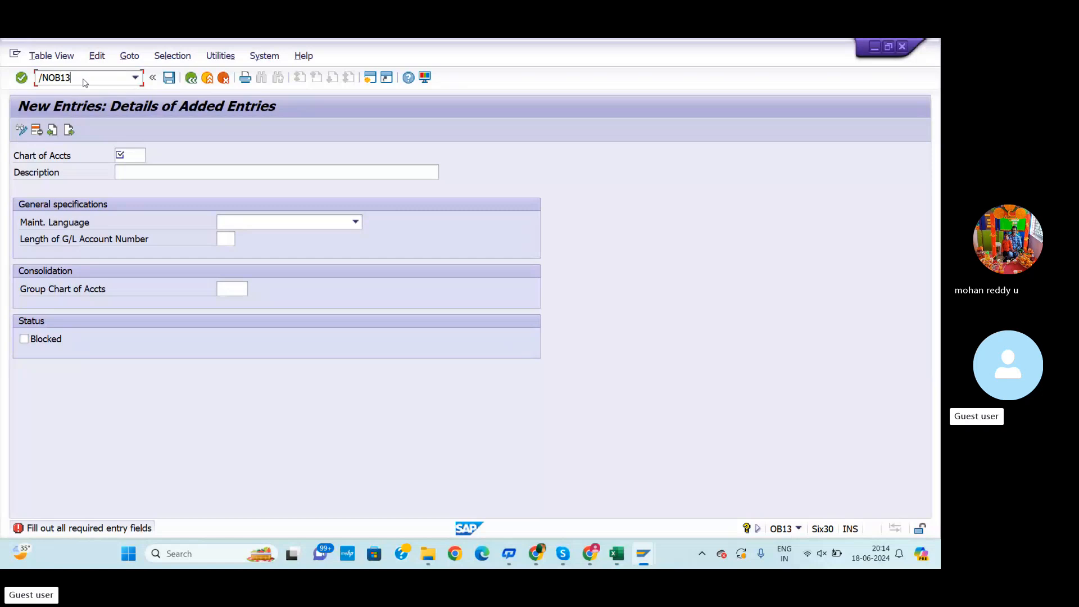
key(Return)
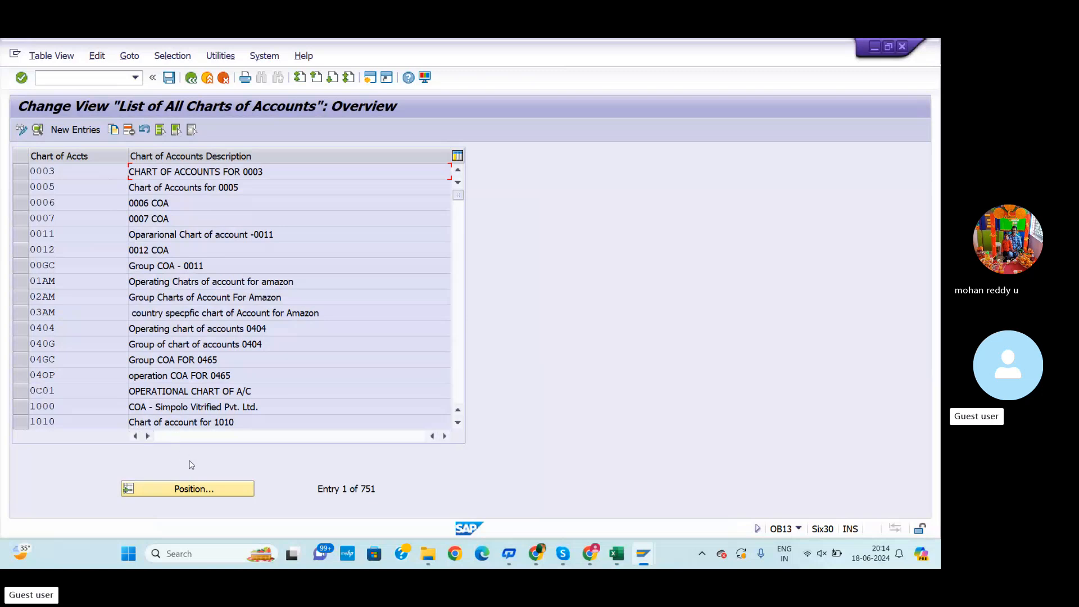
click(84, 135)
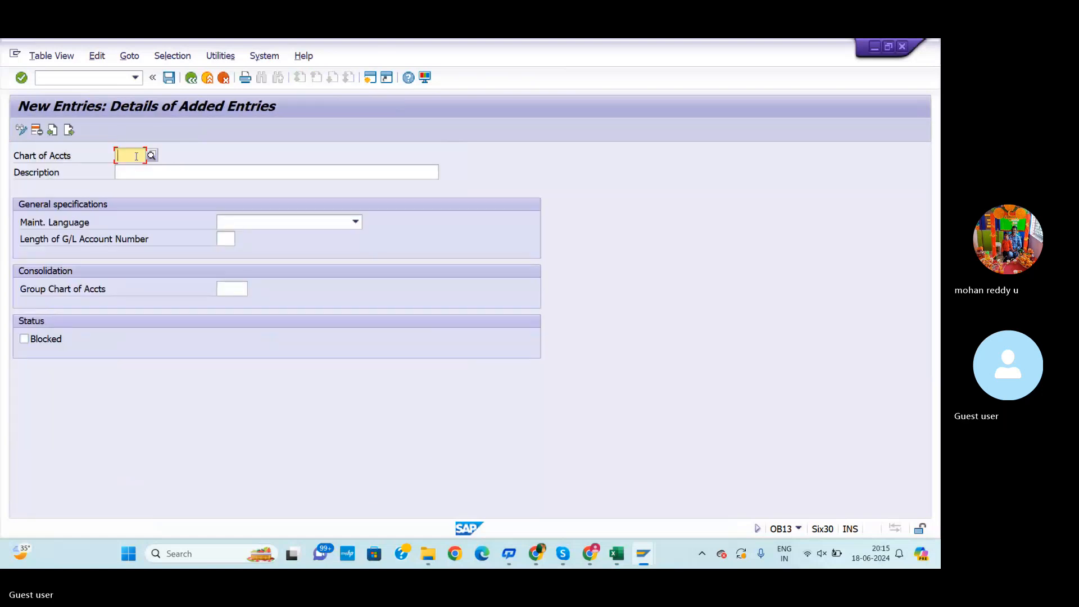
text(RDOC)
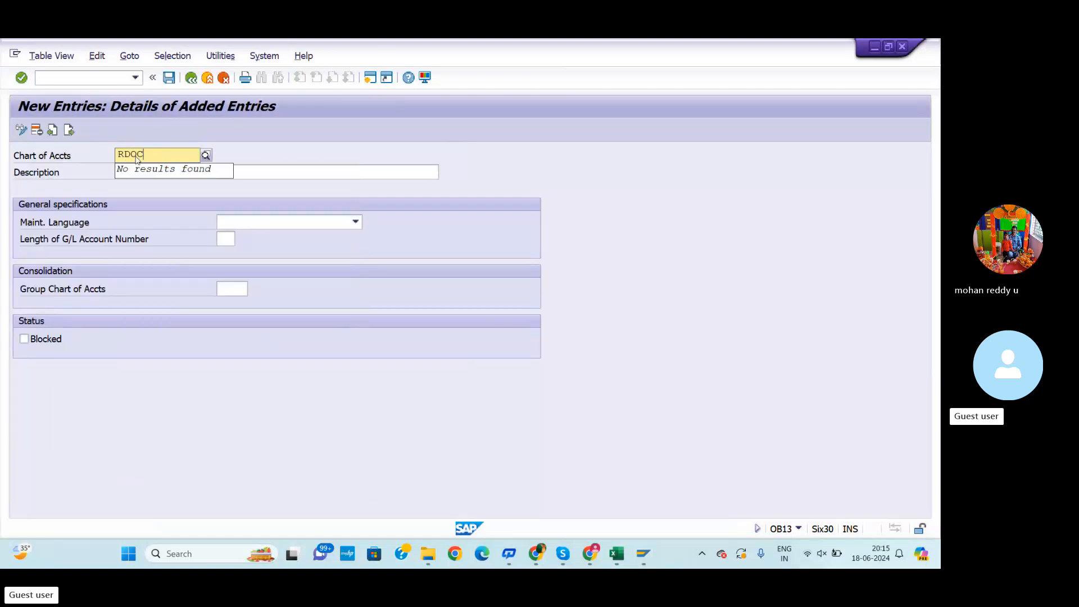
Give RDOC the description RELIANCE DIGITAL OPERATIVE CHART OF ACCOUNTS and maintenance language English, then move to the next entry
click(256, 171)
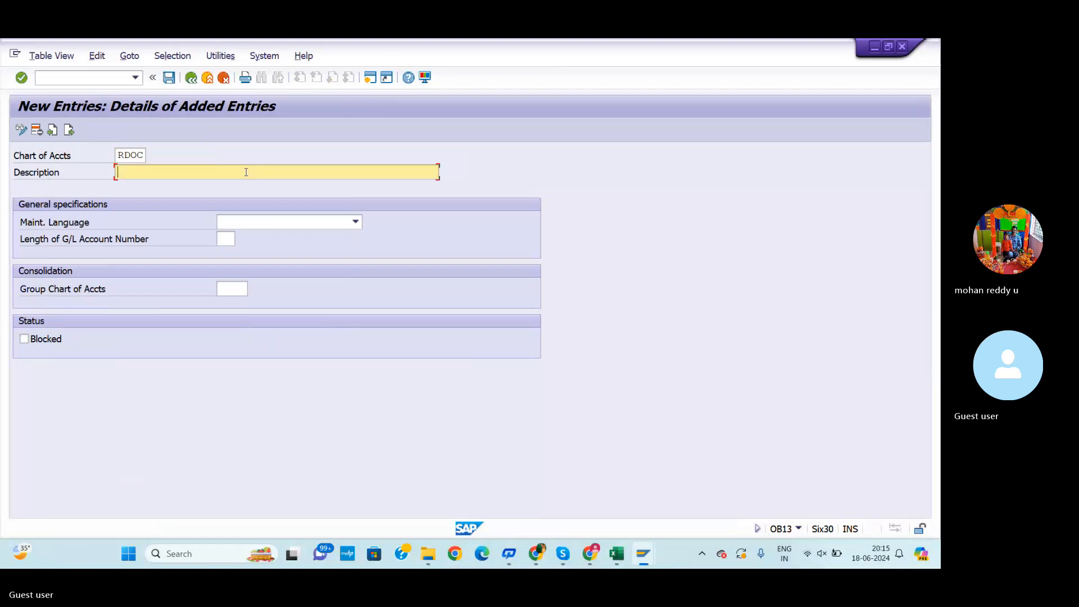
text(R)
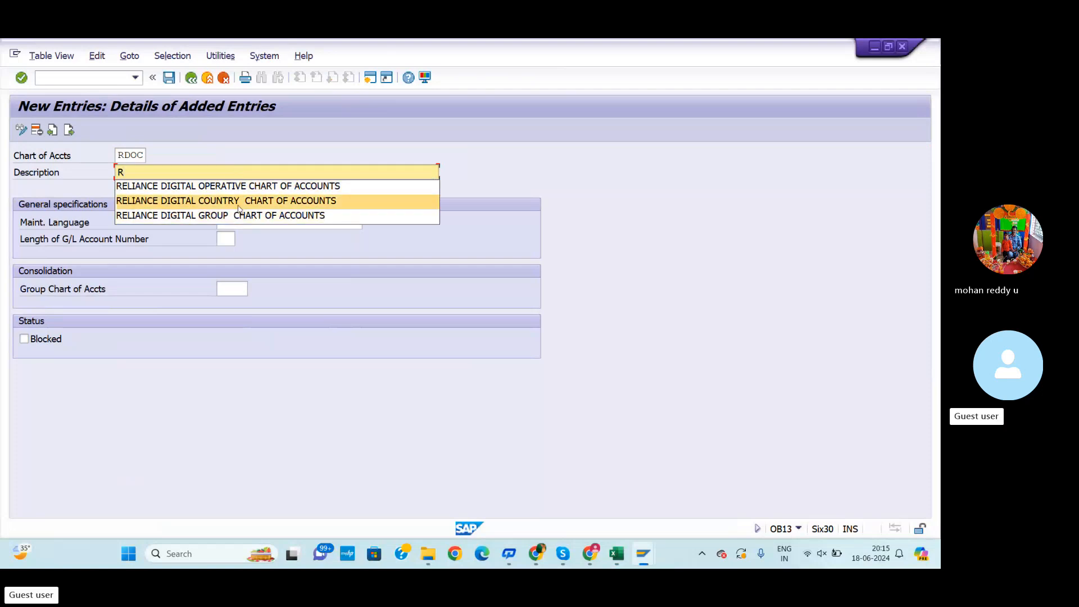
click(220, 190)
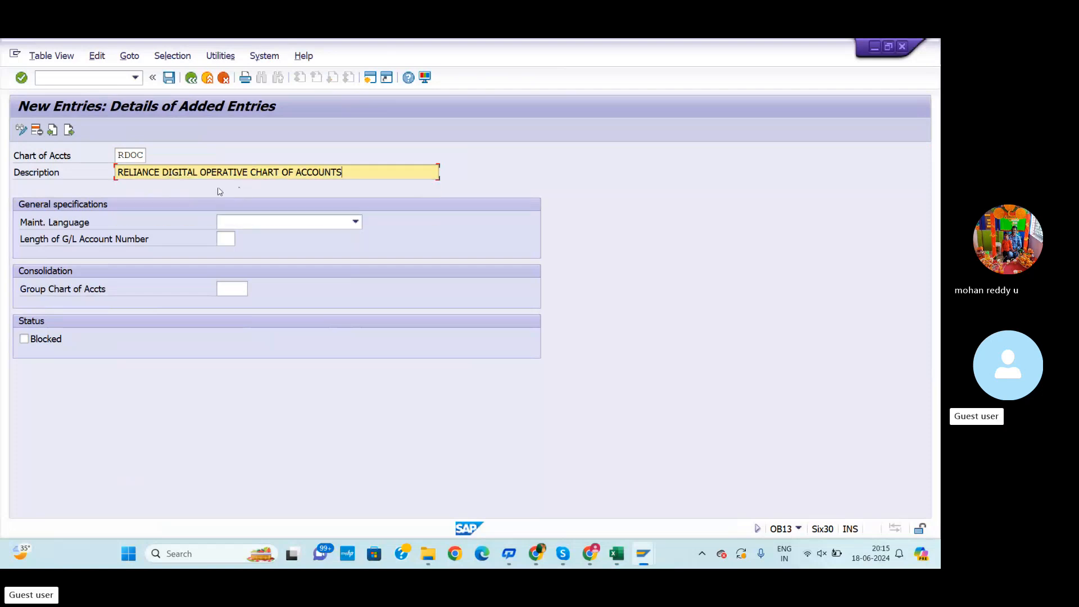
click(256, 223)
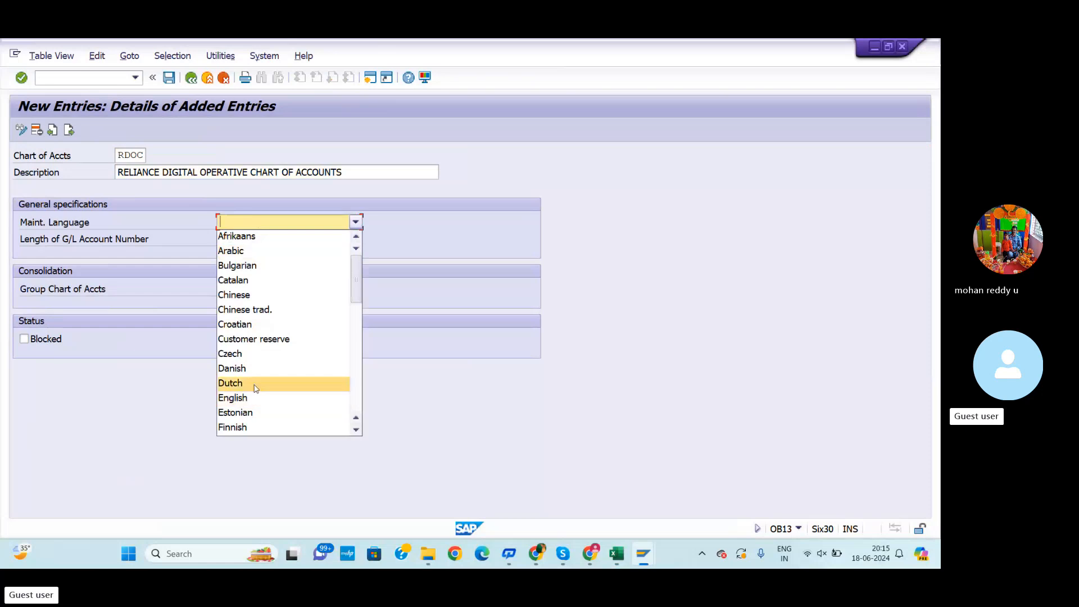
click(251, 403)
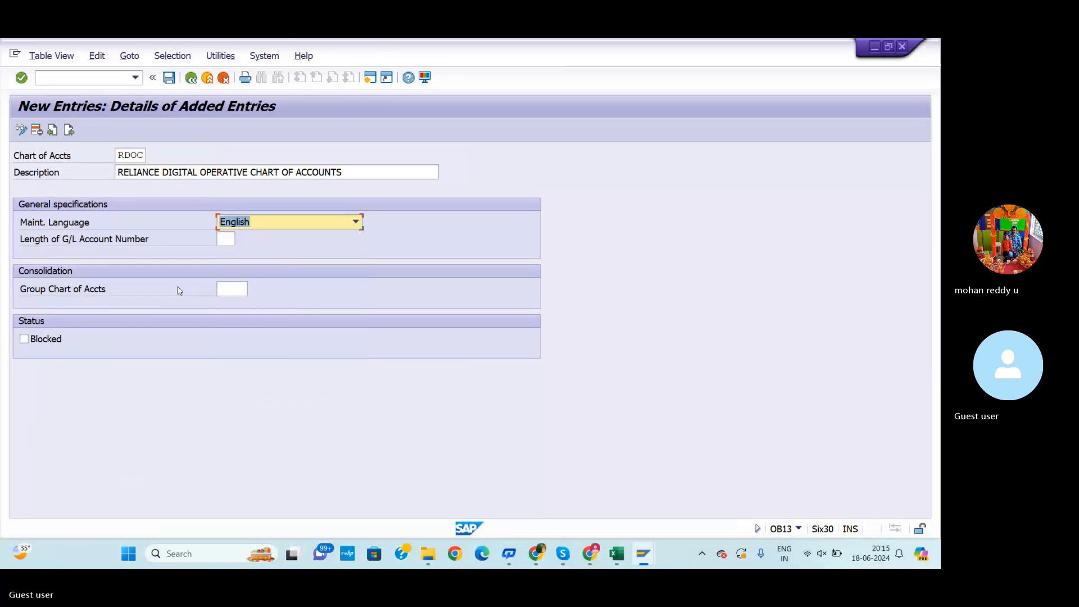
click(70, 131)
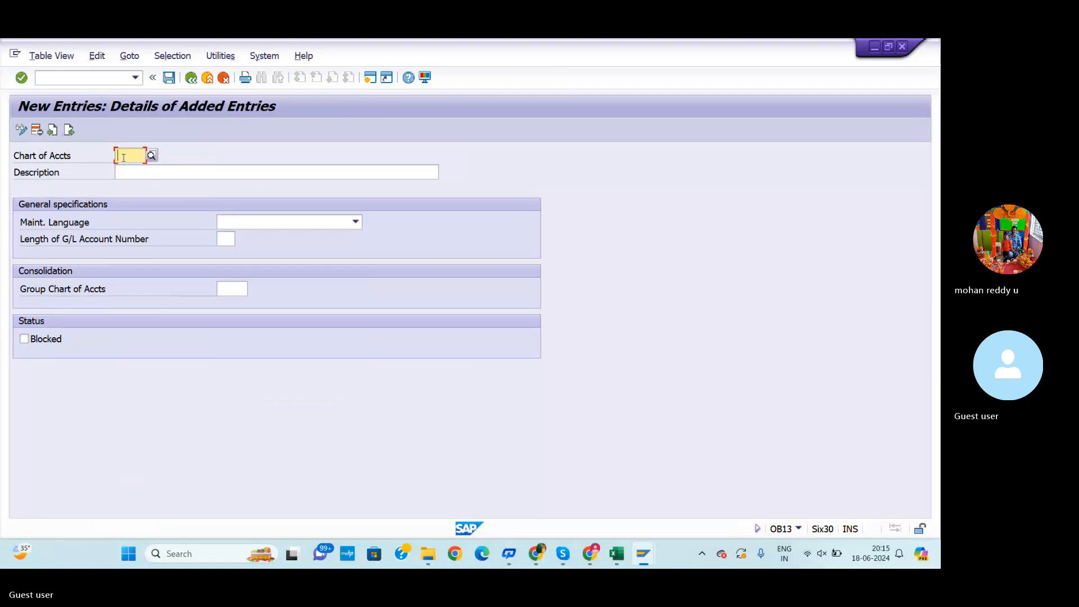
Create the chart of accounts RDGC with the description RELIANCE DIGITAL GROUP CHART OF ACCOUNTS
text(RD)
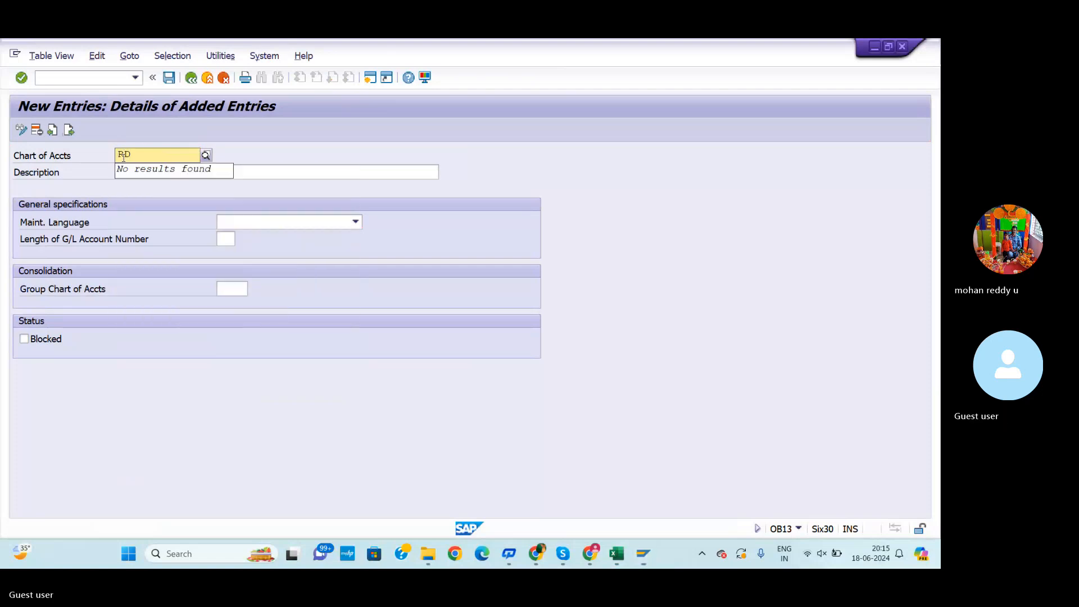
text(GC)
key(Return)
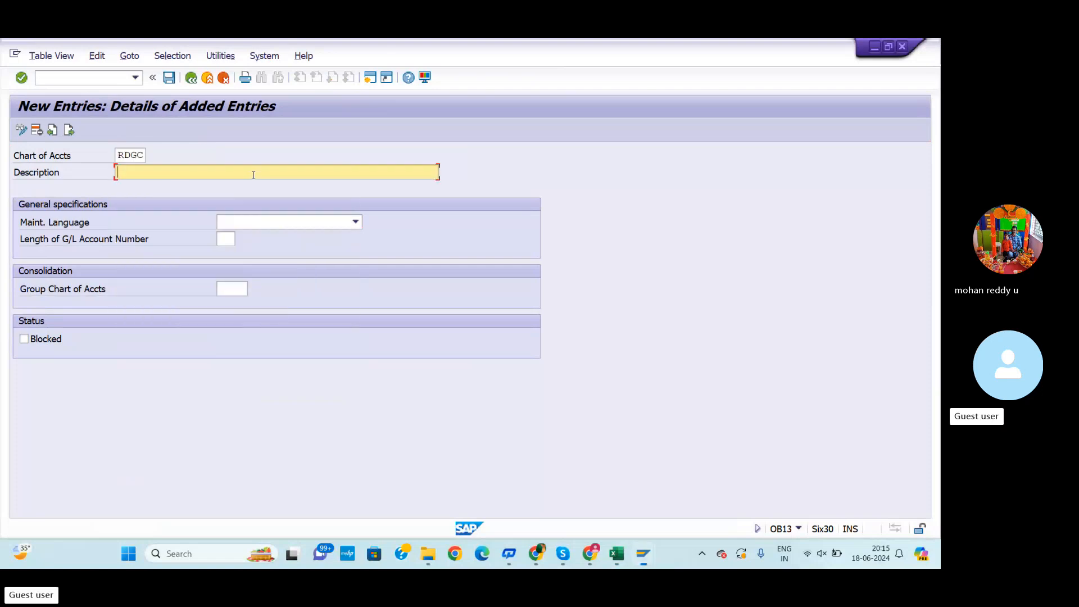
text(R)
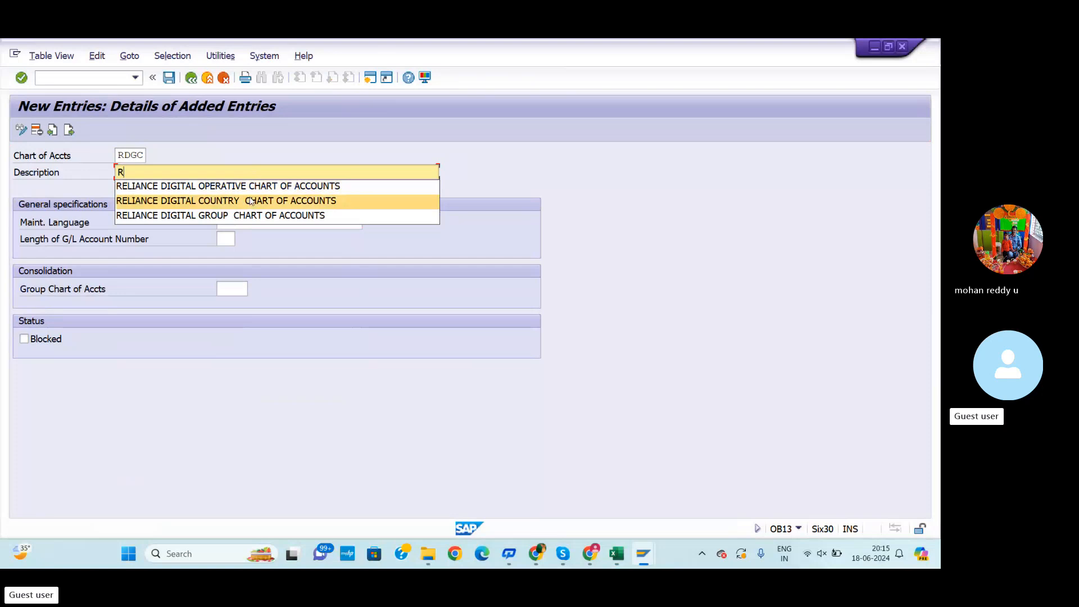
click(251, 216)
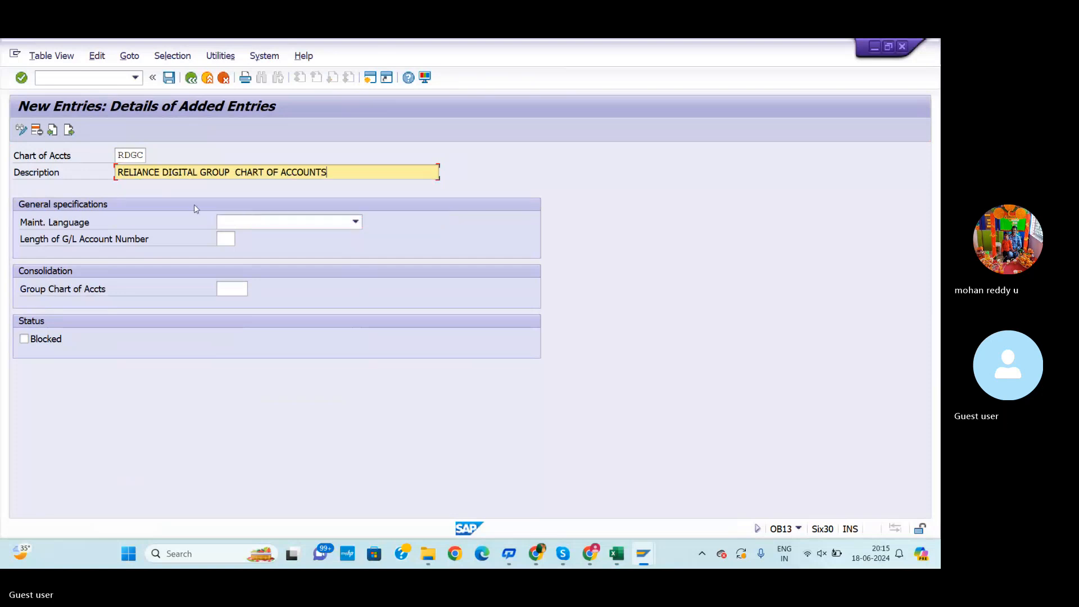
Set RDGC's maintenance language to English and move to the next entry
click(258, 225)
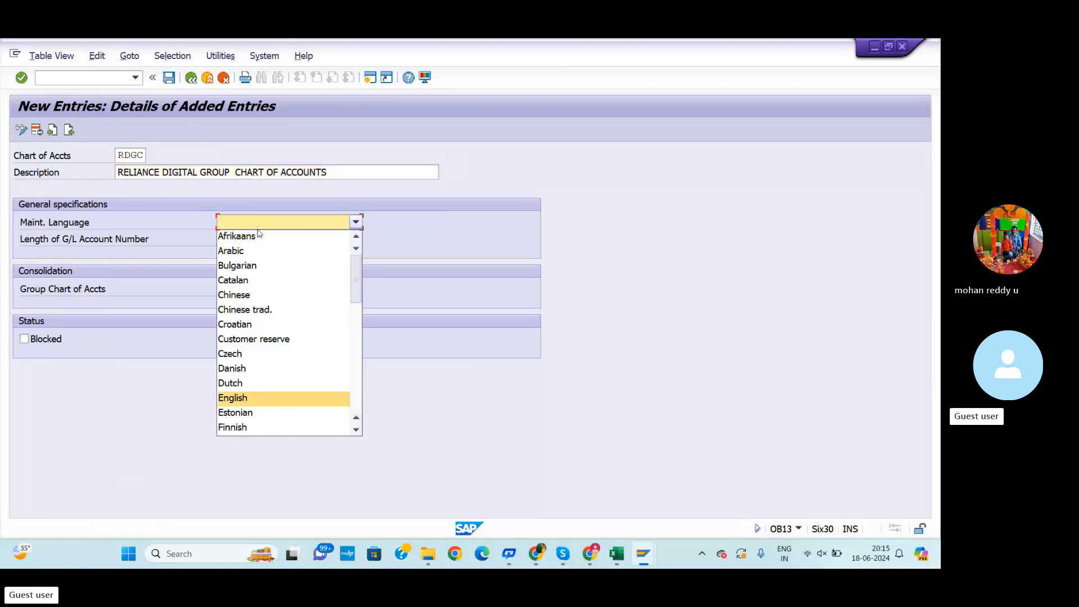
click(233, 397)
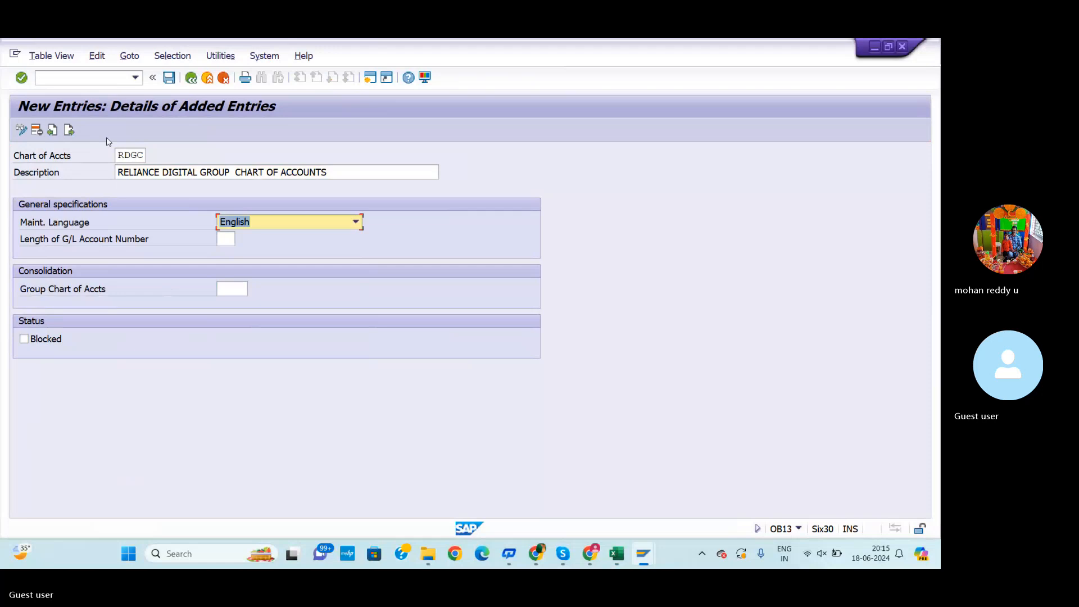
click(69, 130)
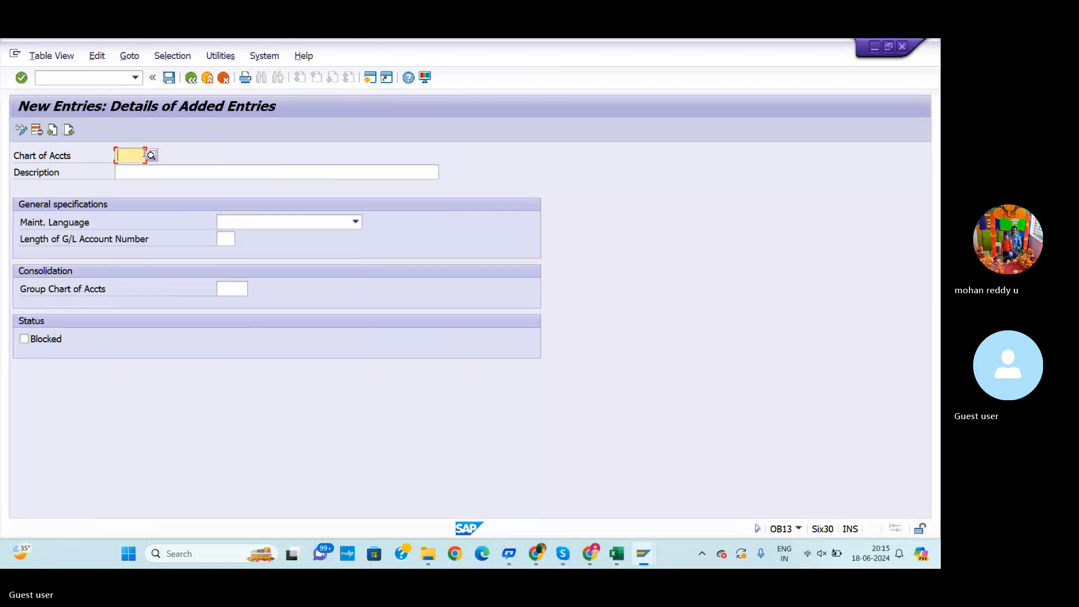
Enter RDCC as the third chart of accounts code, checking the workbook for the correct code
text(RD)
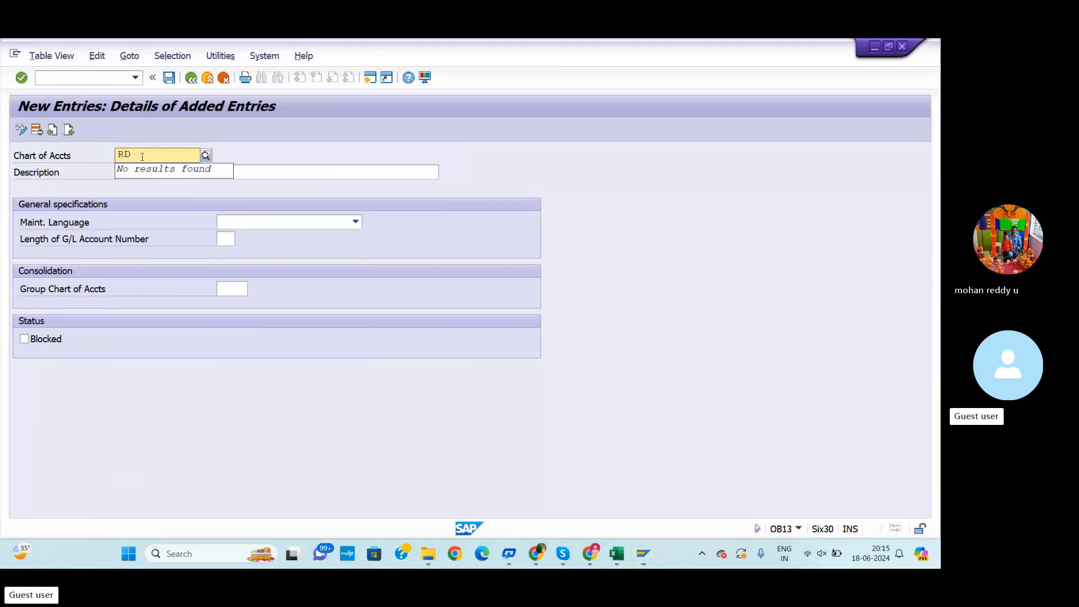
text(IC)
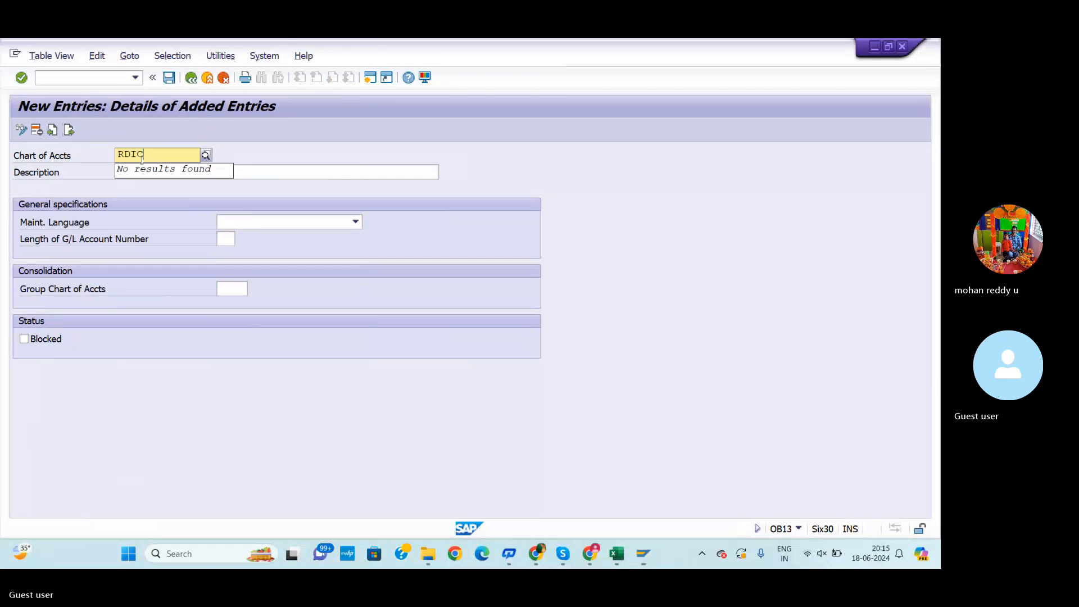
click(242, 170)
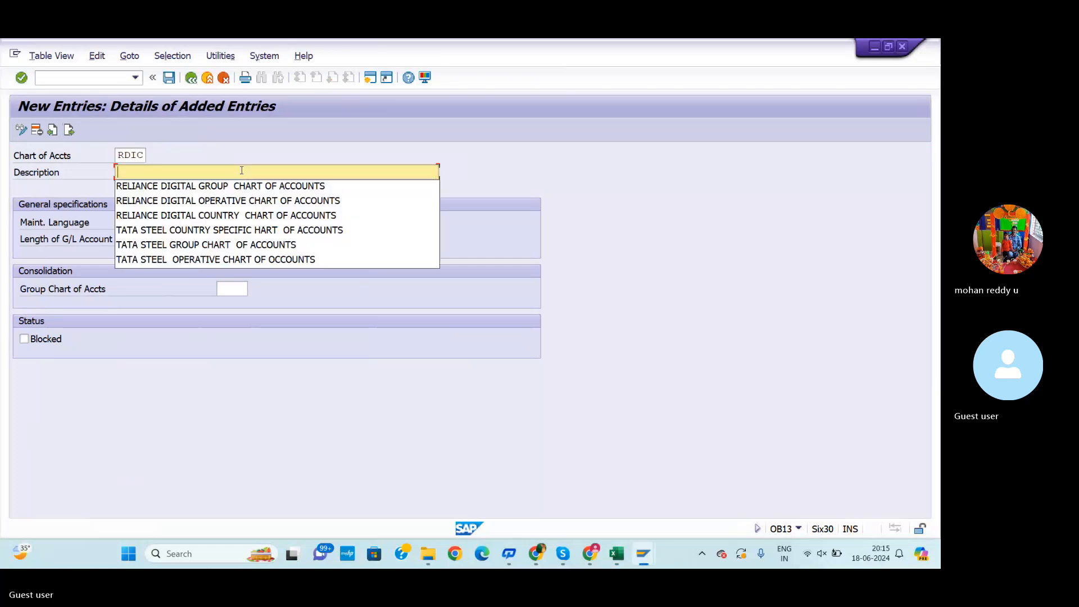
key(alt+Tab)
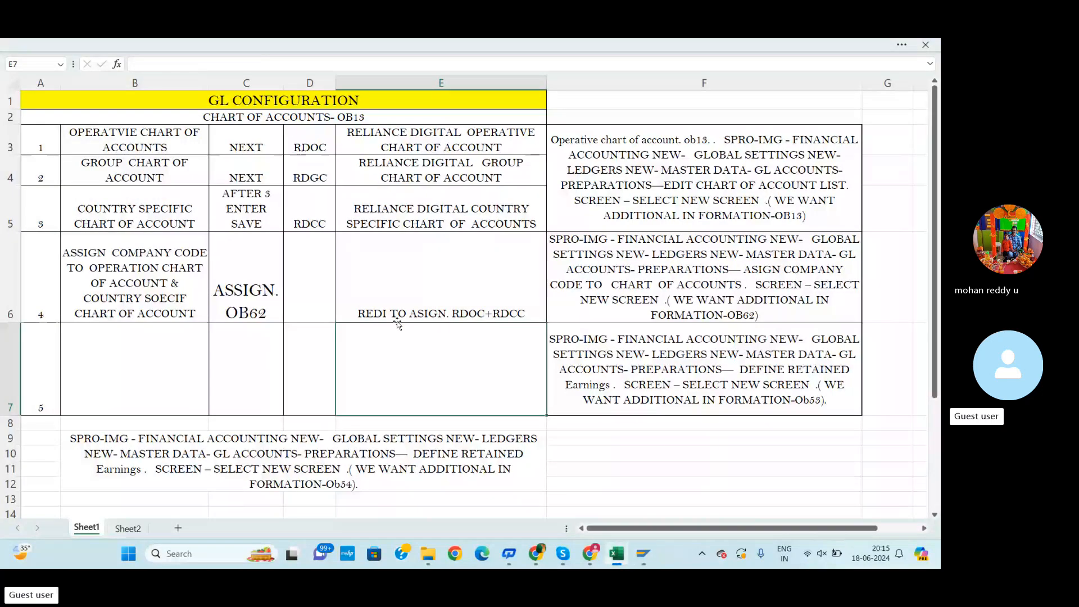
key(alt+Tab)
click(139, 154)
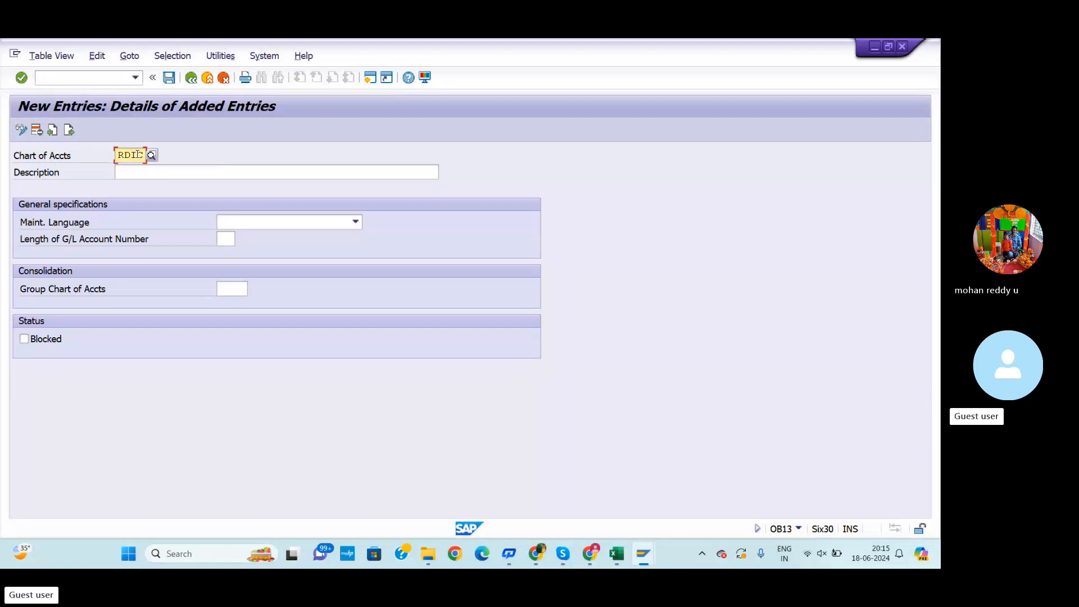
key(BackSpace)
text(C)
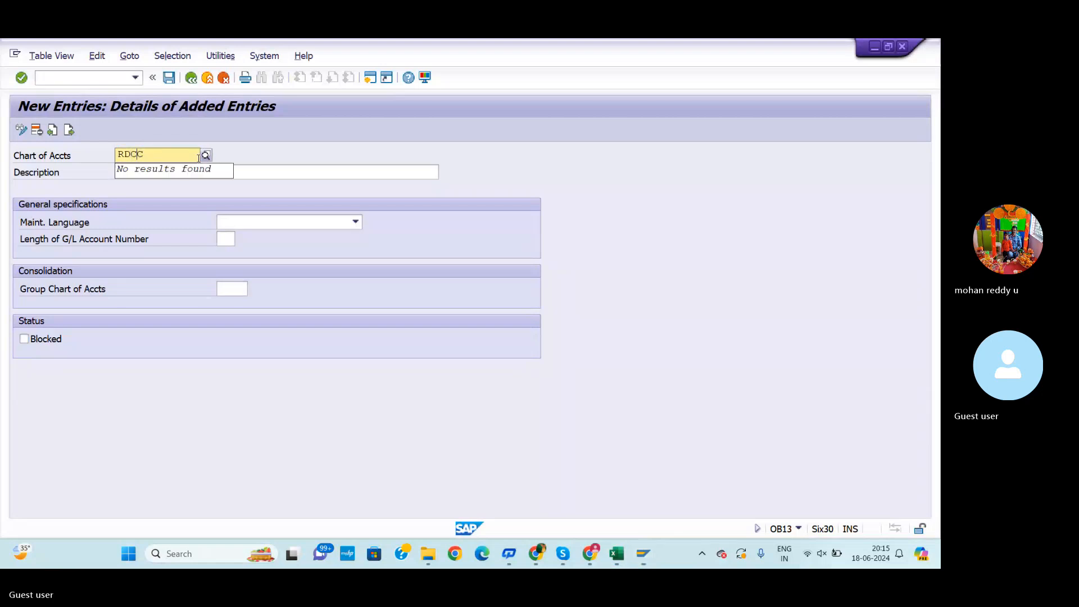
Give RDCC the description RELIANCE DIGITAL COUNTRY CHART OF ACCOUNTS and maintenance language English
click(269, 175)
text(R)
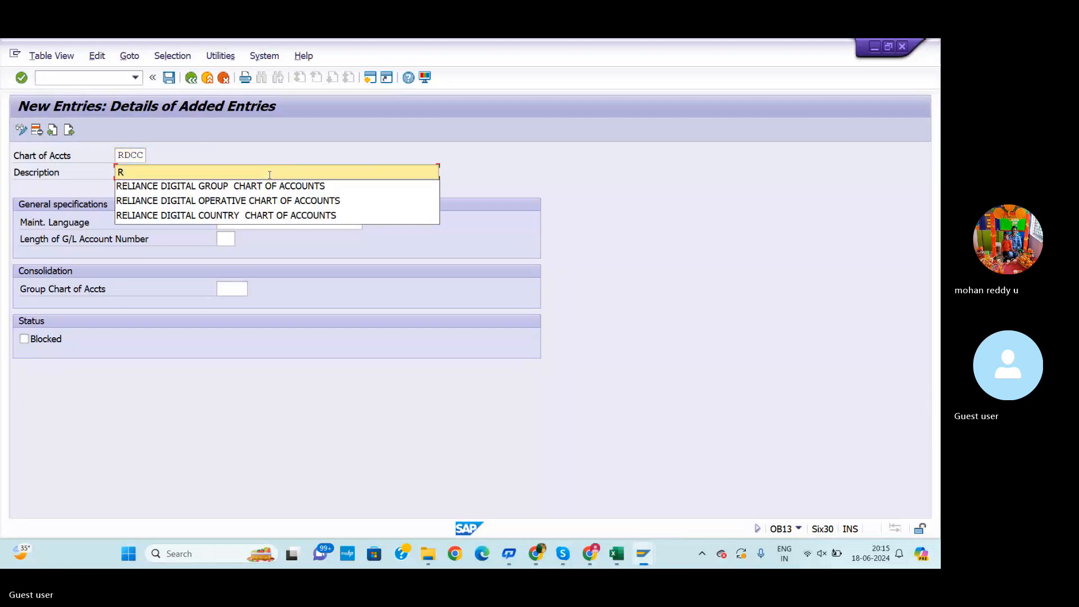
click(263, 220)
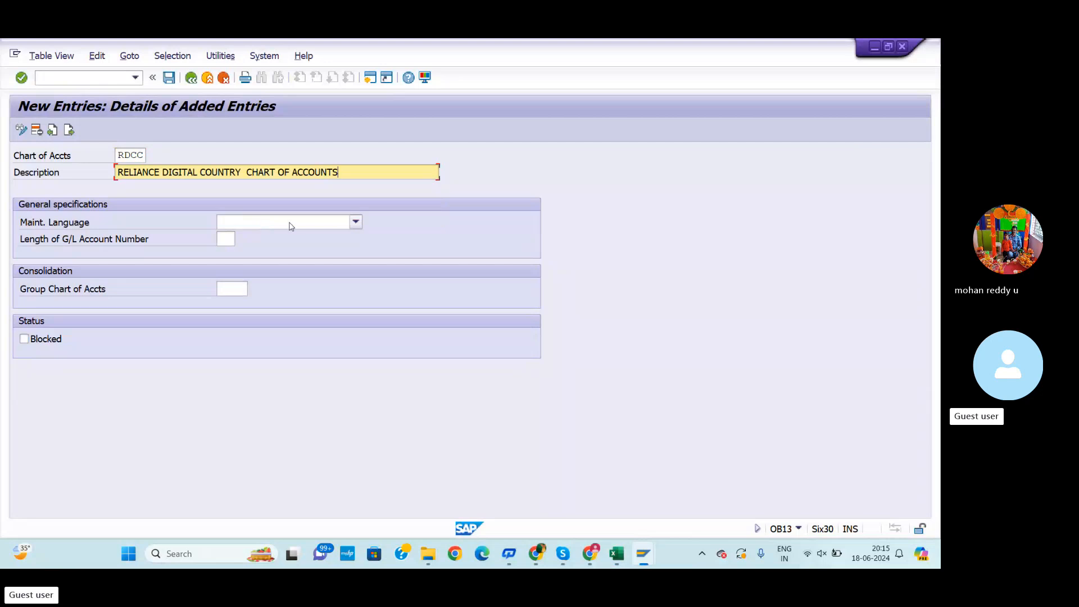
click(289, 223)
click(251, 400)
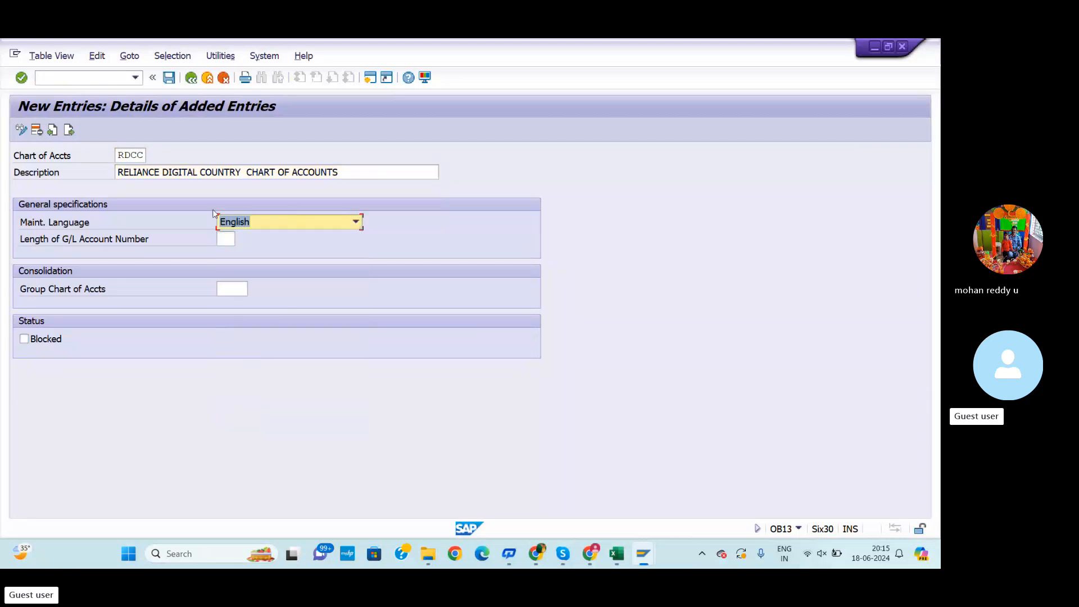
Save the entries, creating a new customizing request described as CREATE 3 TYPES OF CHART OF ACCONTS TO REDI
click(169, 77)
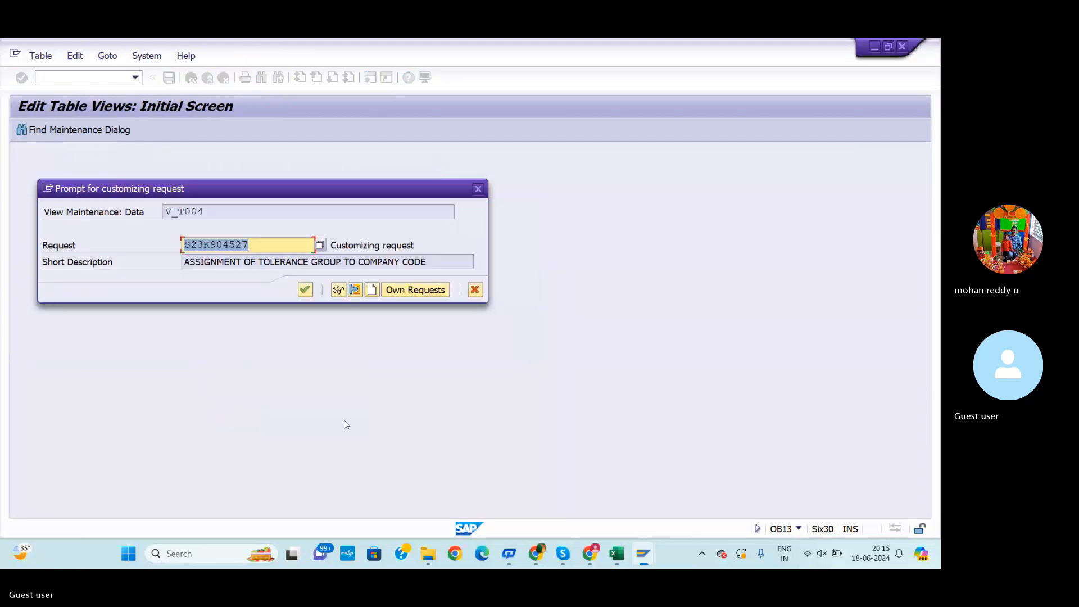
click(372, 290)
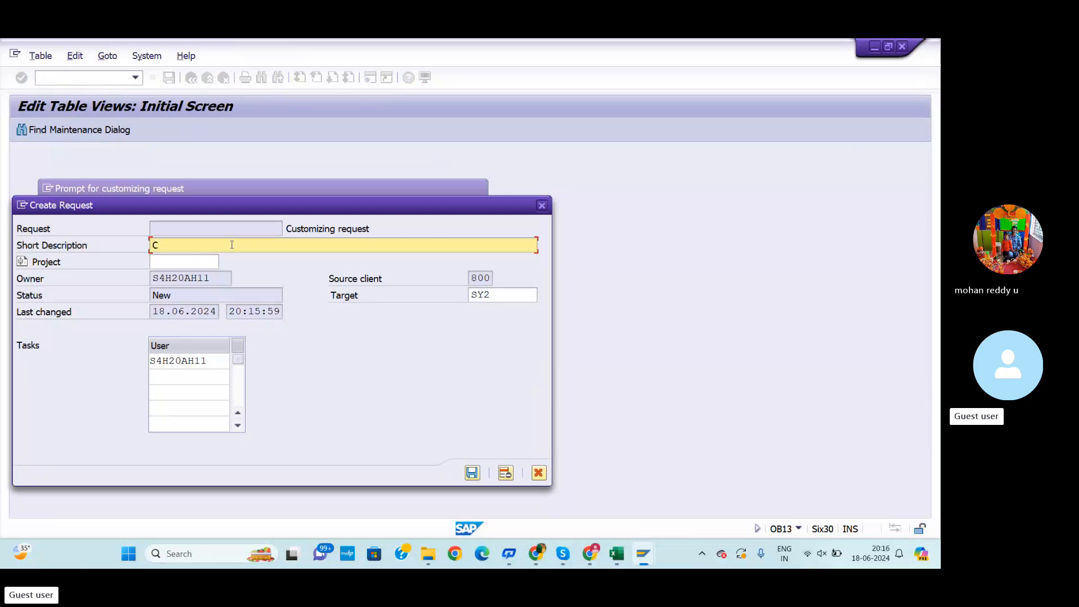
text(ATE CHA)
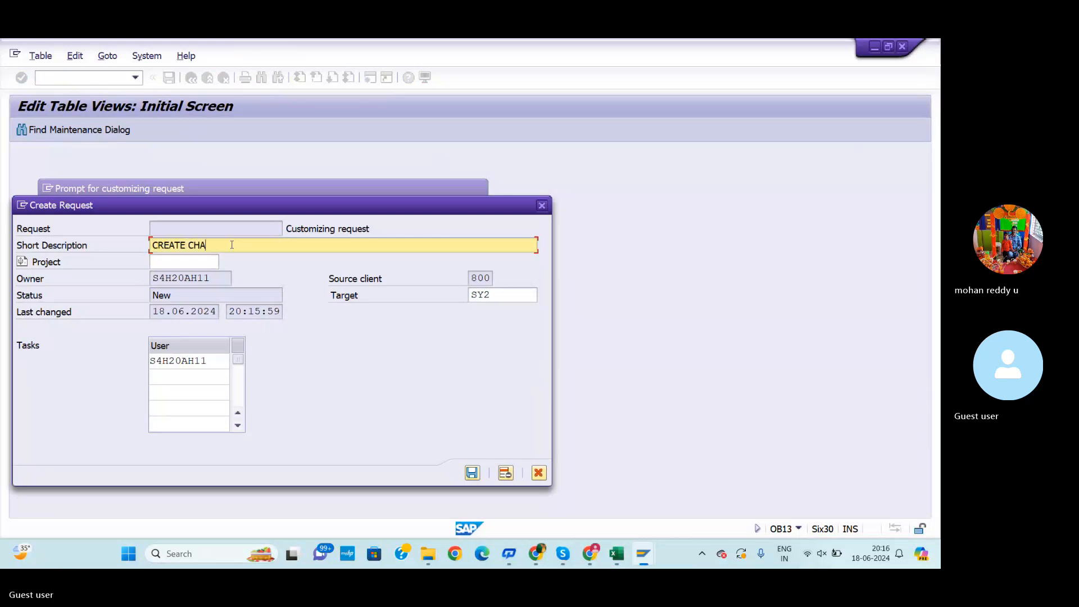
key(BackSpace)
key(BackSpace)
key(BackSpace)
text(3 TYPES )
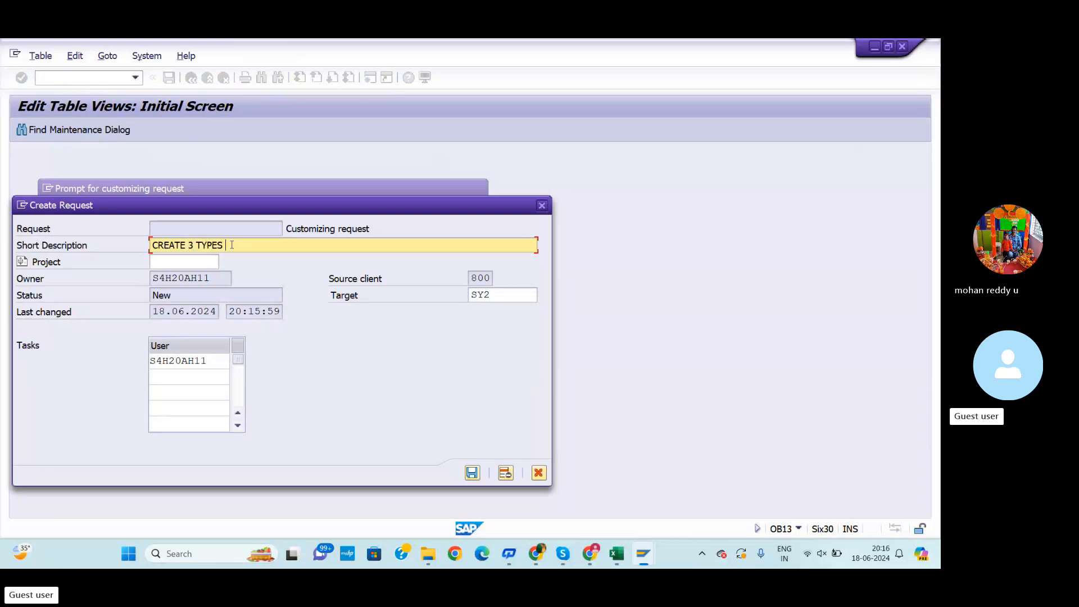
text(OF CHART  OF ACCONTS TO)
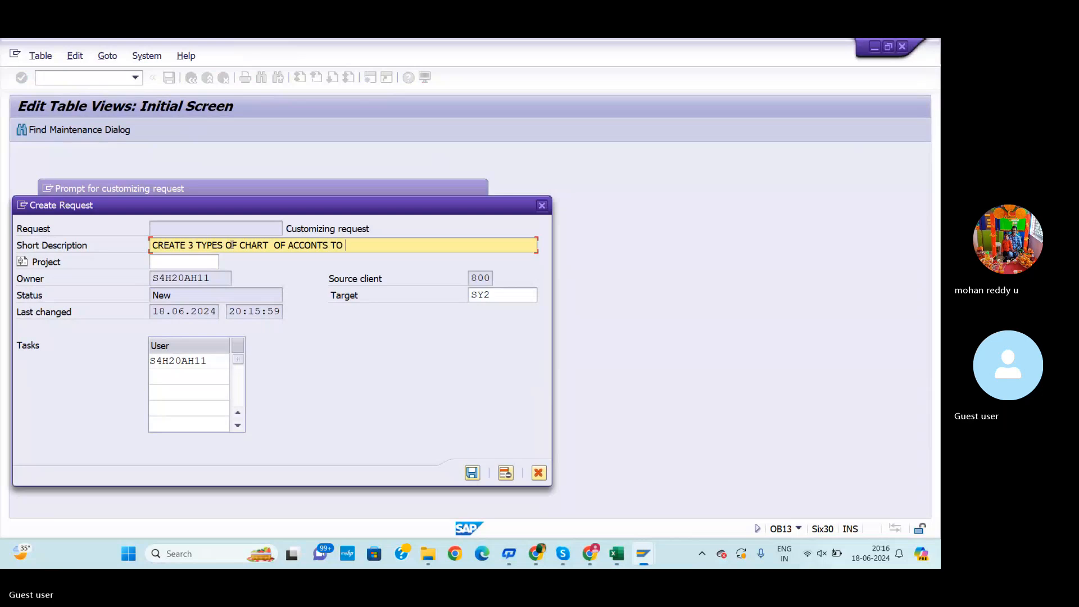
text( REDI)
click(472, 473)
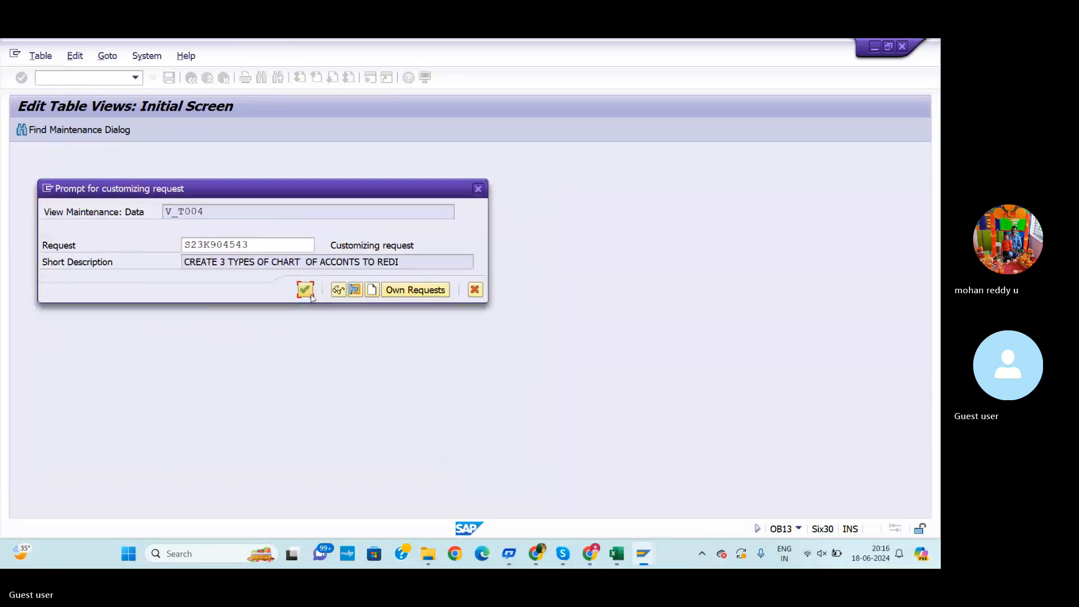
Confirm the customizing request, then fill the RDOC, RDGC and RDCC code cells in the workbook yellow
click(309, 294)
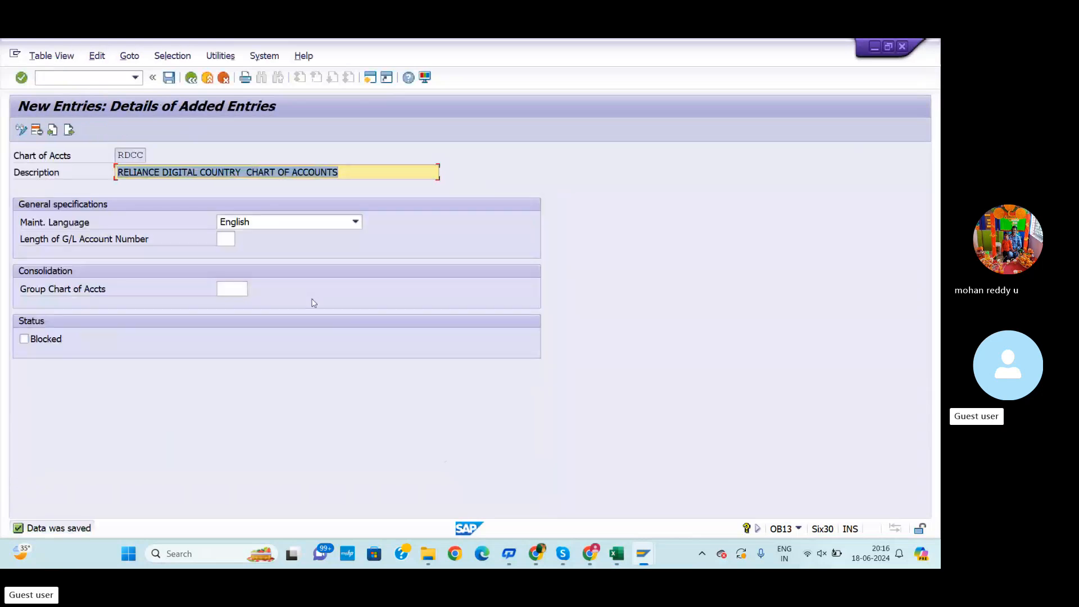
key(alt+Tab)
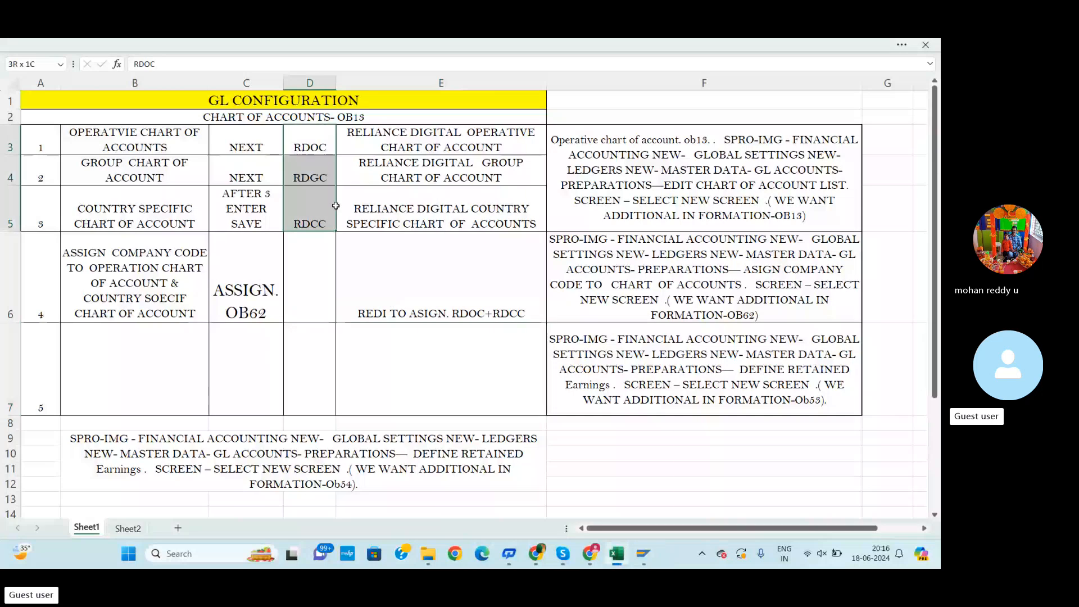
click(218, 121)
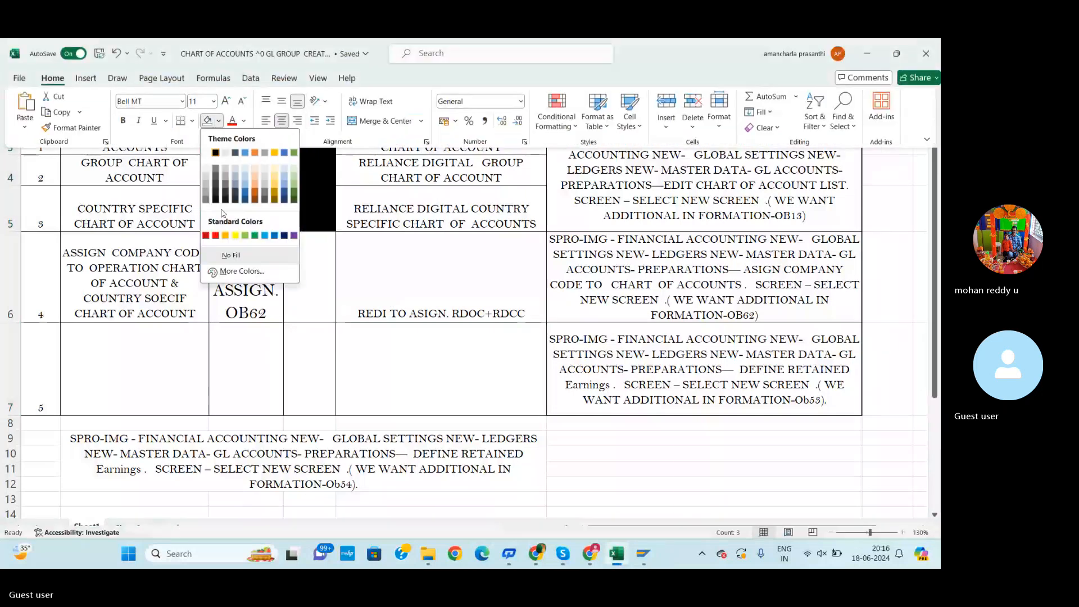
click(235, 235)
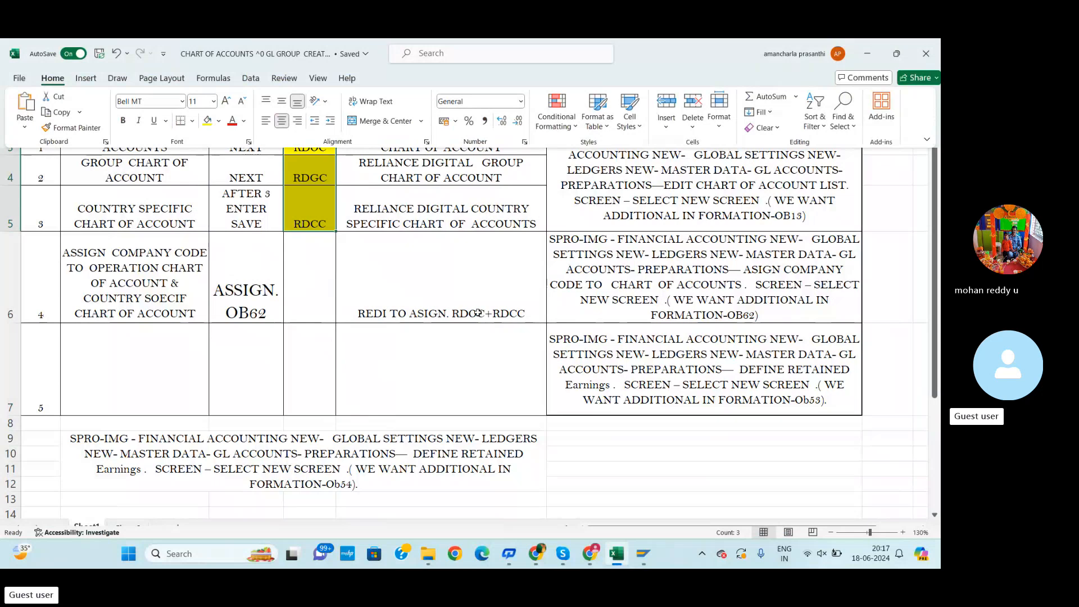
click(305, 314)
key(ctrl+shift+F1)
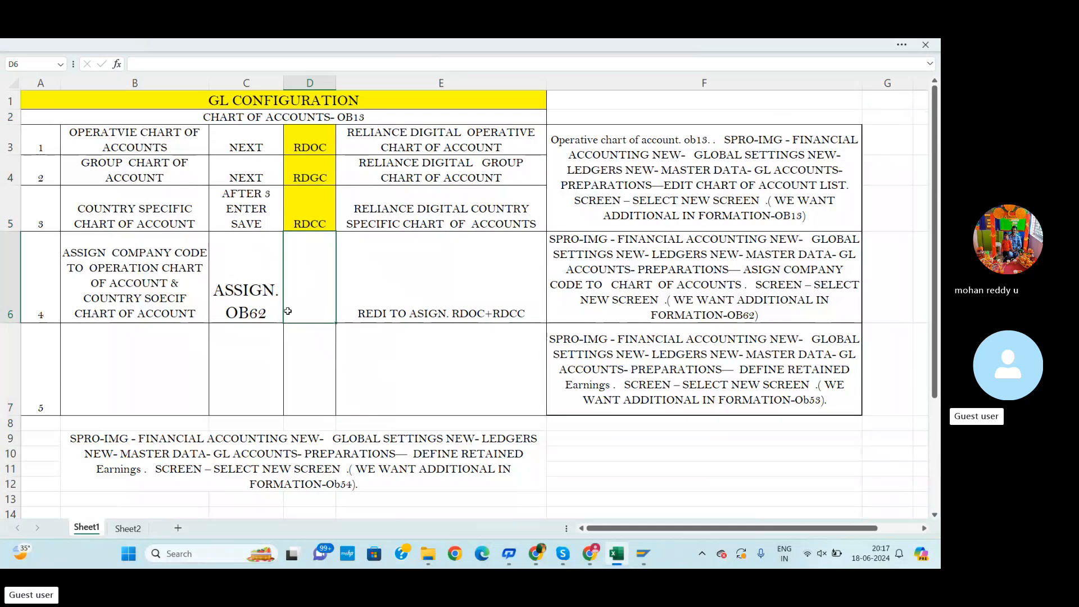
key(alt+Tab)
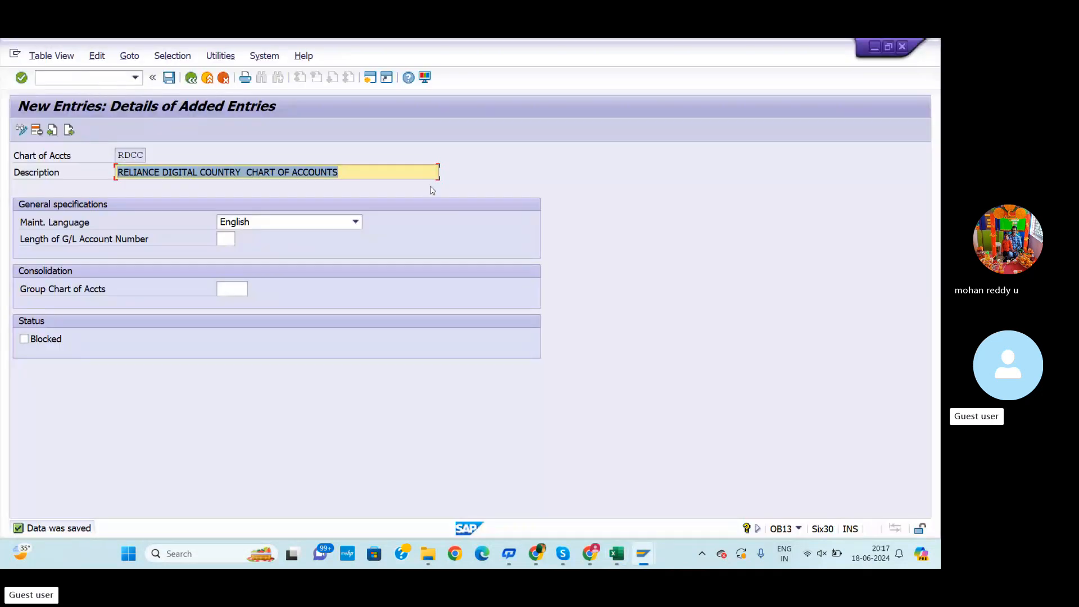
key(alt+Tab)
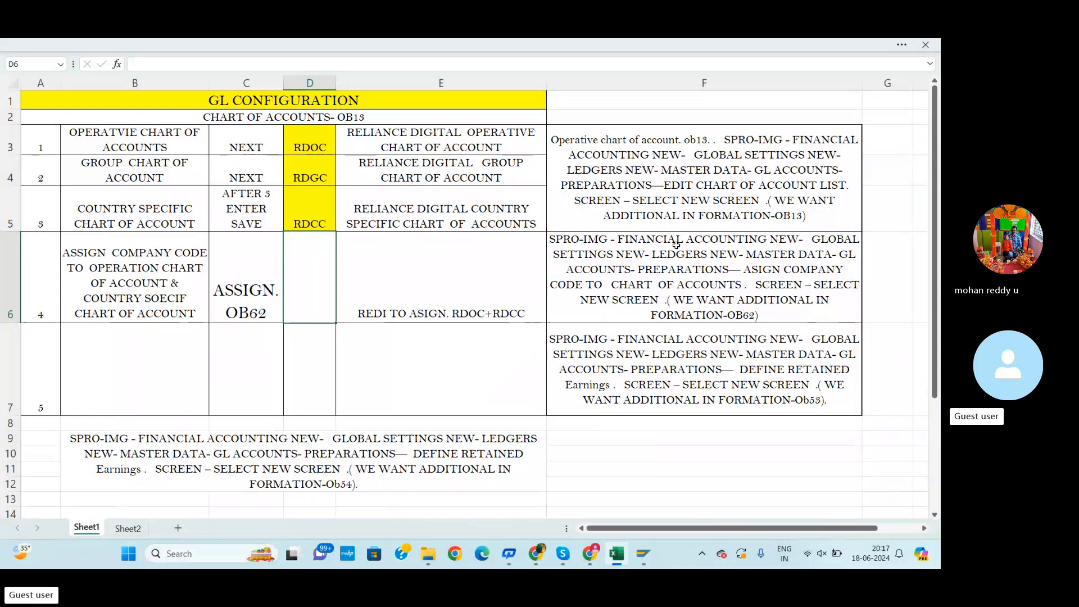
key(alt+Tab)
Leave the chart of accounts screen and open the SAP Reference IMG through transaction SPRO
click(87, 82)
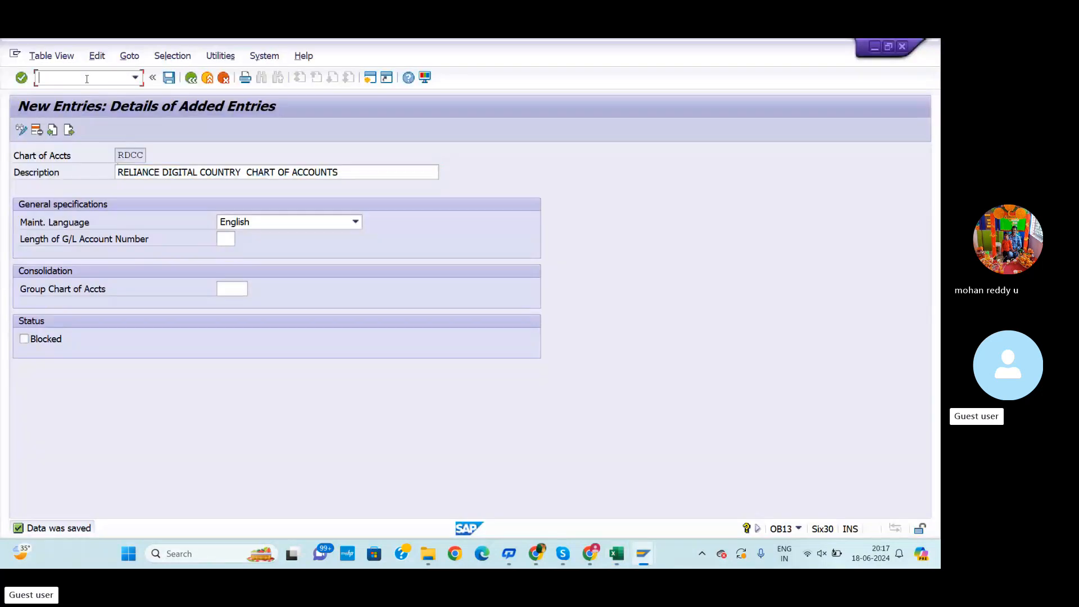
text(/N)
key(Return)
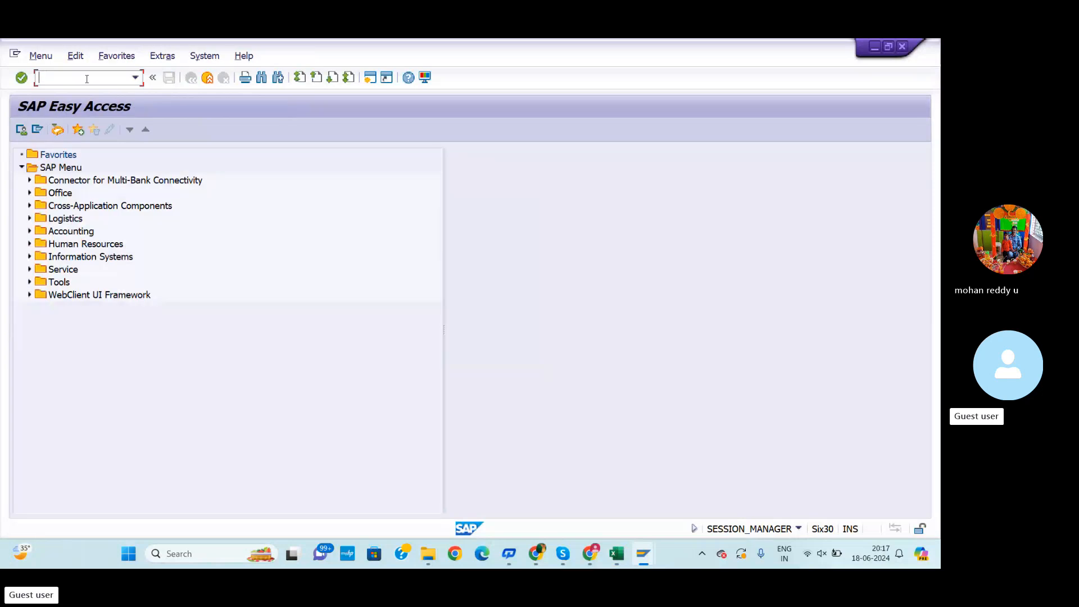
text(SPRO)
key(Return)
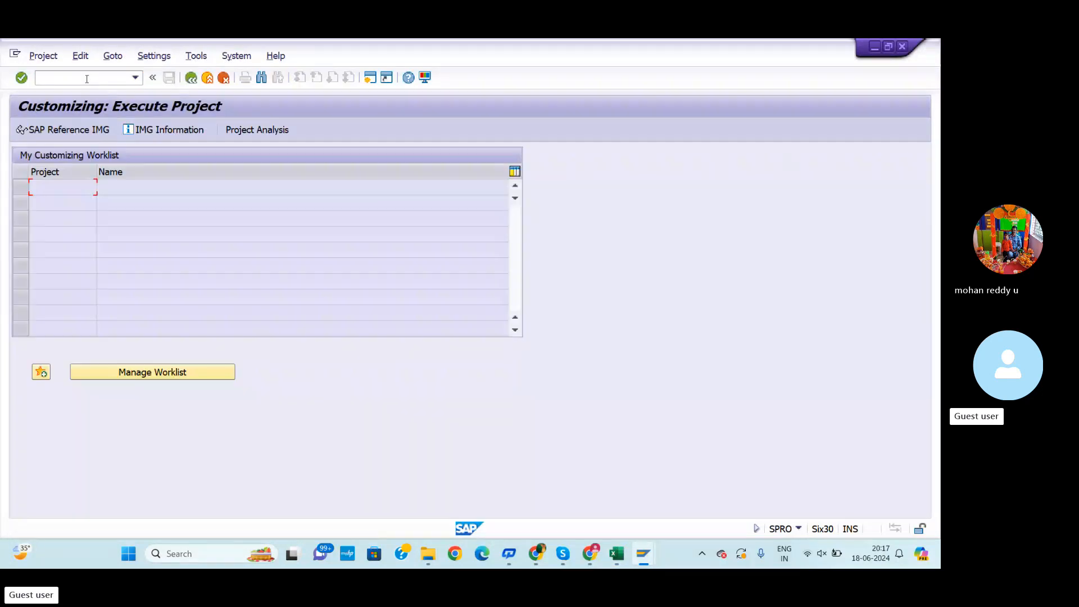
click(82, 131)
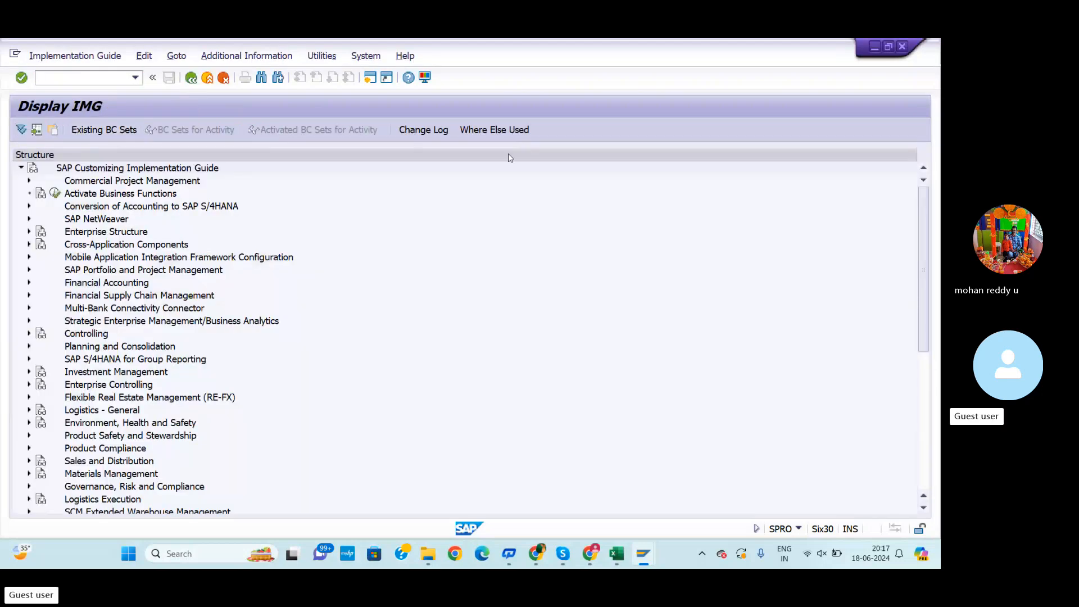
Expand Financial Accounting and its Financial Accounting Global Settings in the IMG tree
key(alt+Tab)
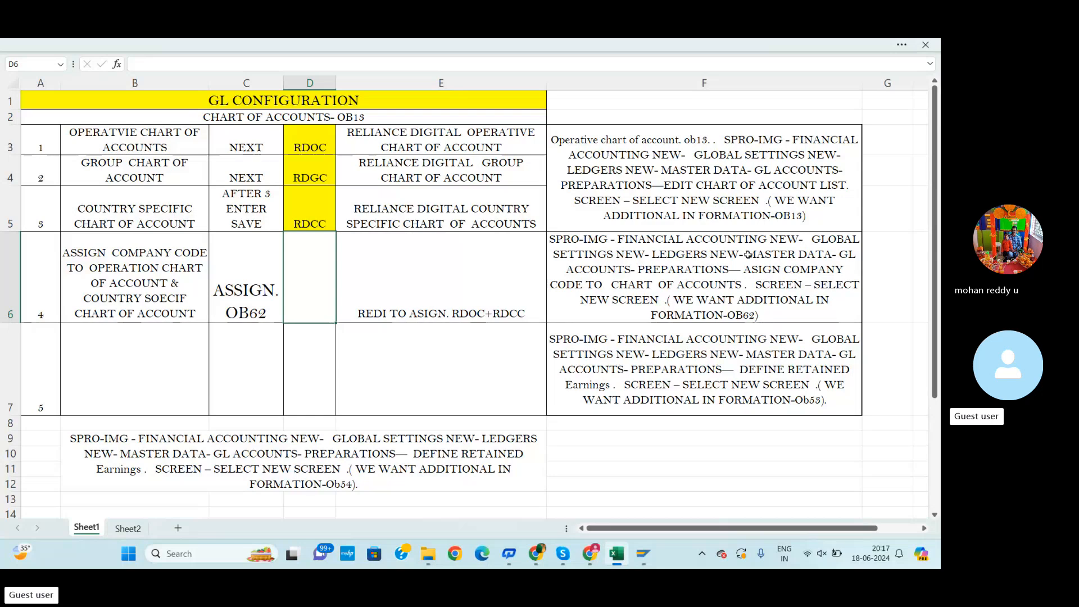
key(alt+Tab)
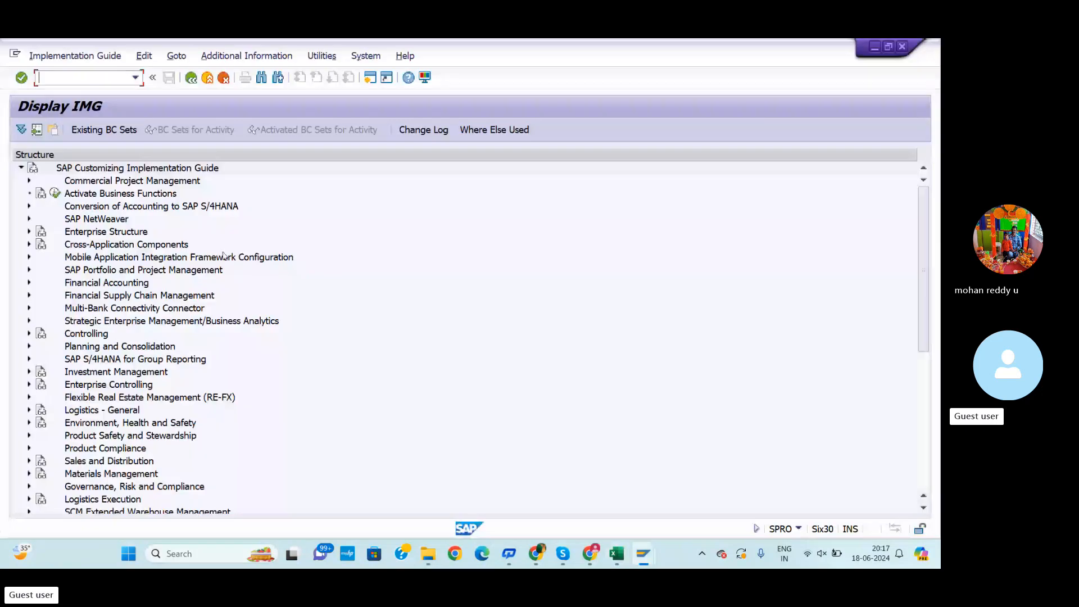
click(29, 283)
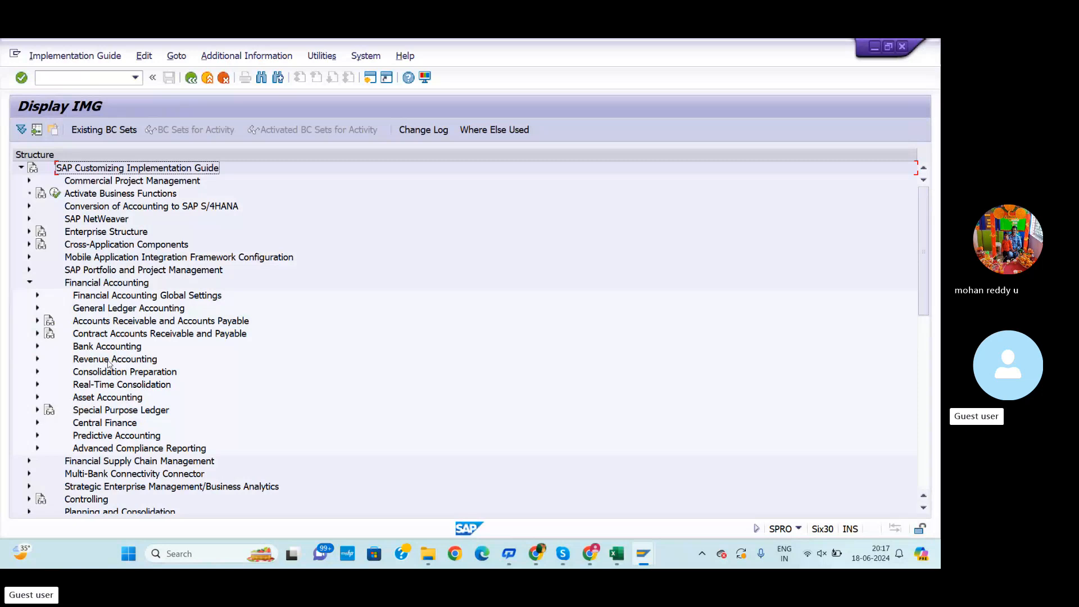
scroll(96, 489, down, 1)
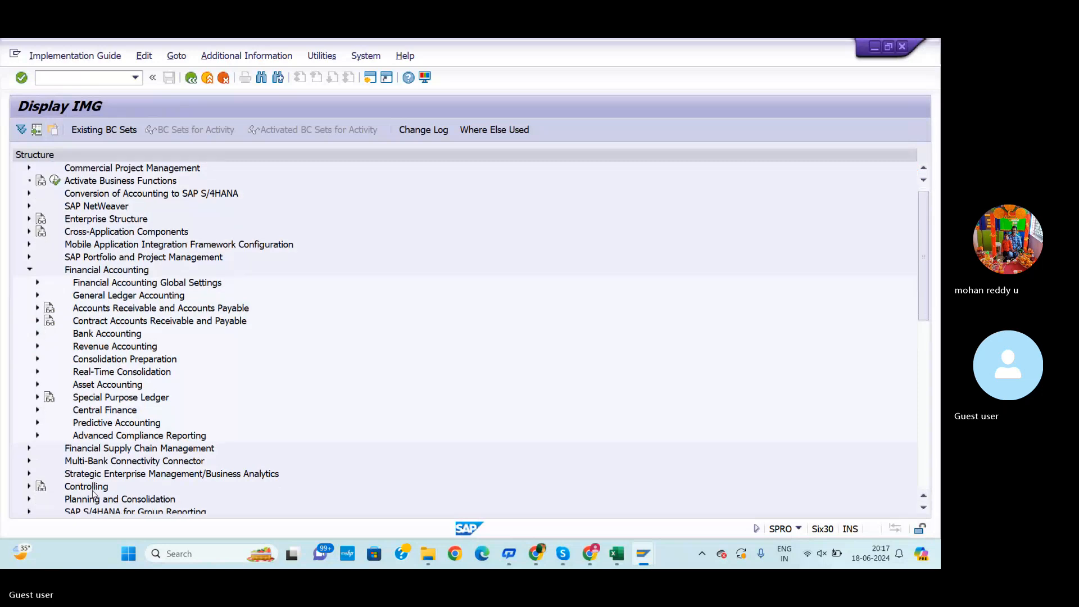
scroll(96, 483, up, 1)
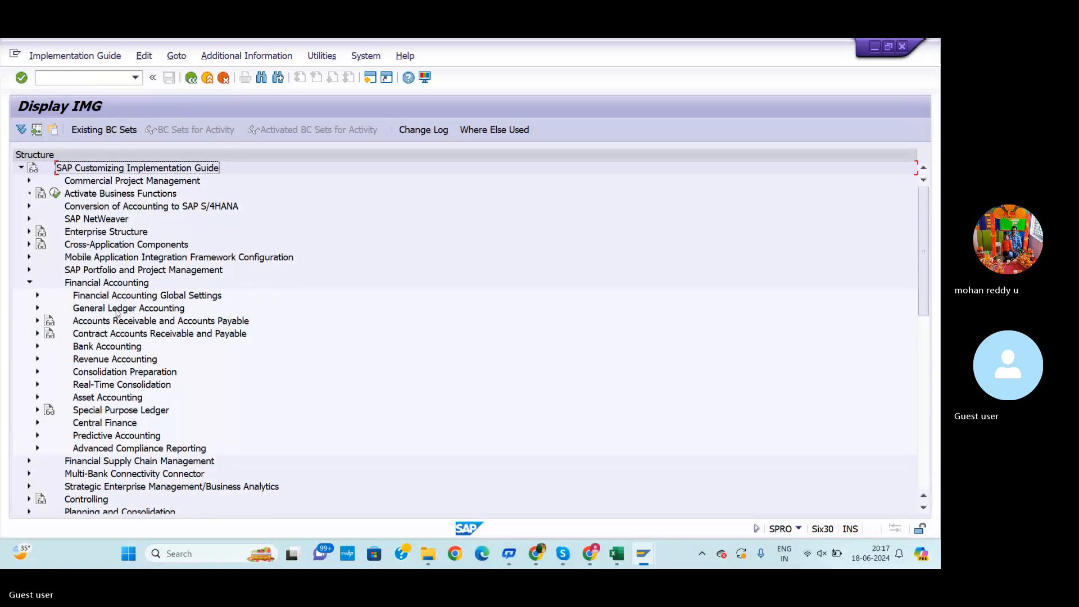
click(38, 296)
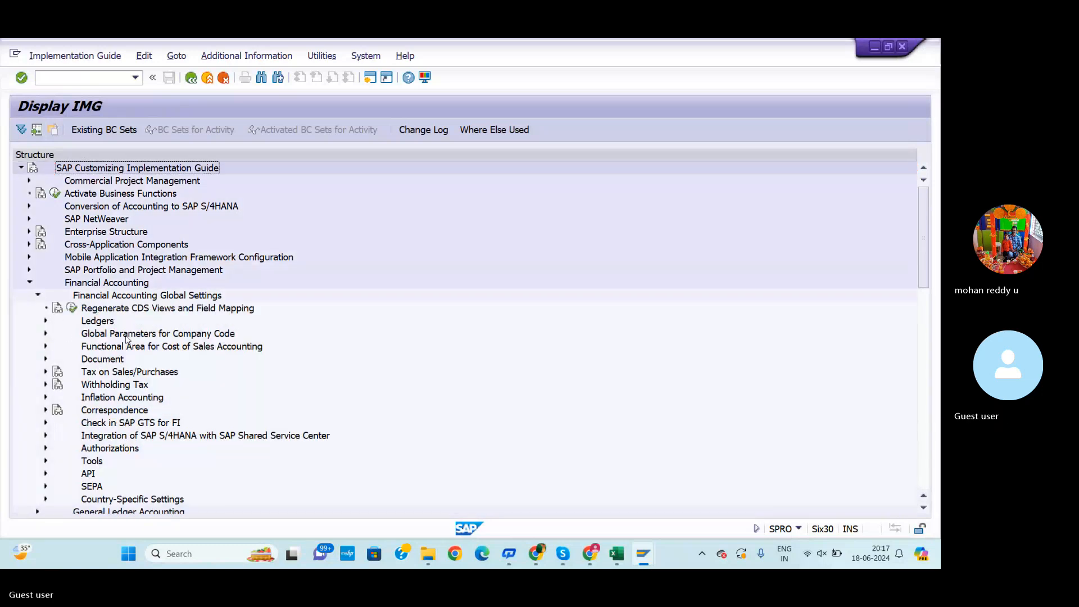
Expand Ledgers and its Ledger node under Financial Accounting Global Settings, checking the workbook's menu path
key(alt+Tab)
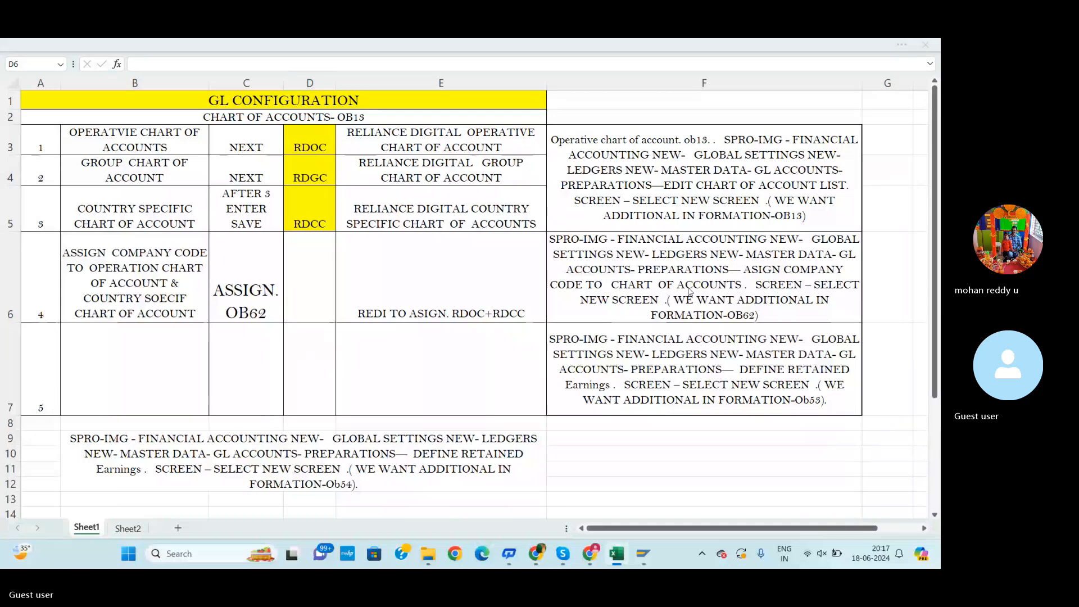
key(alt+Tab)
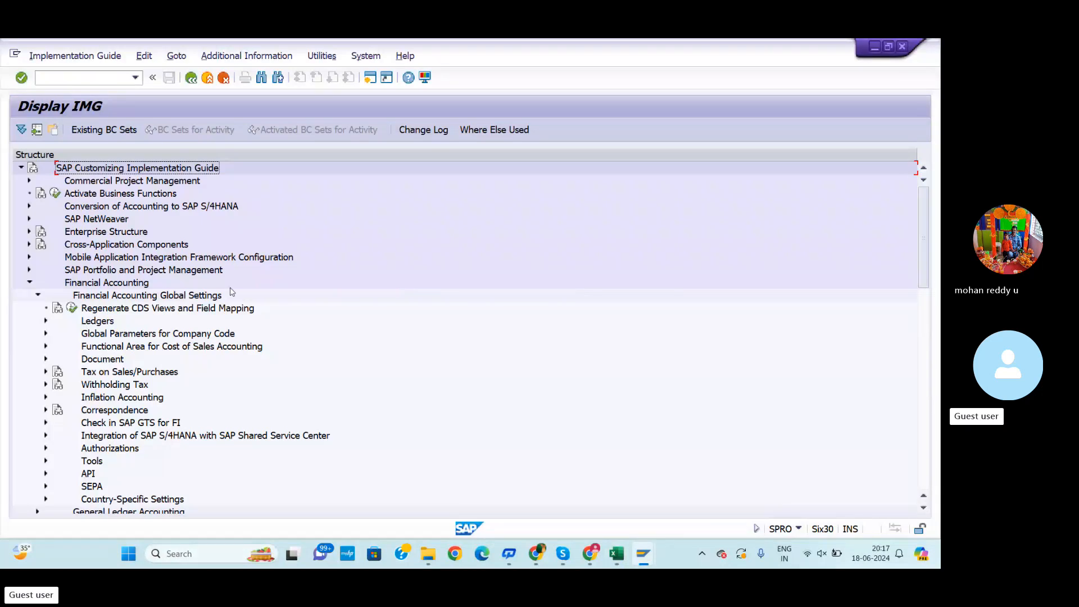
click(46, 320)
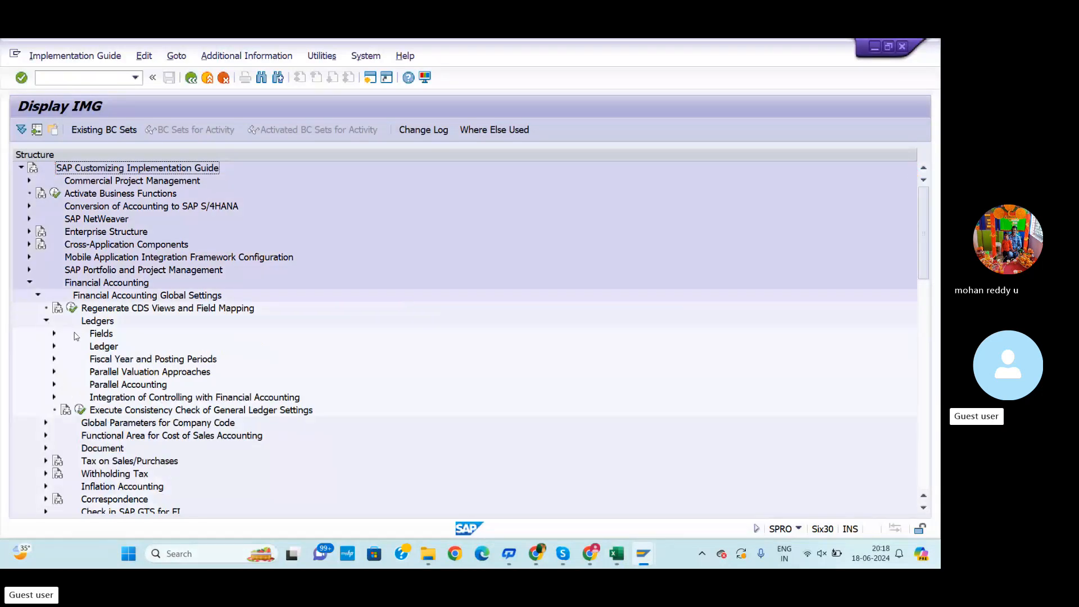
key(alt+Tab)
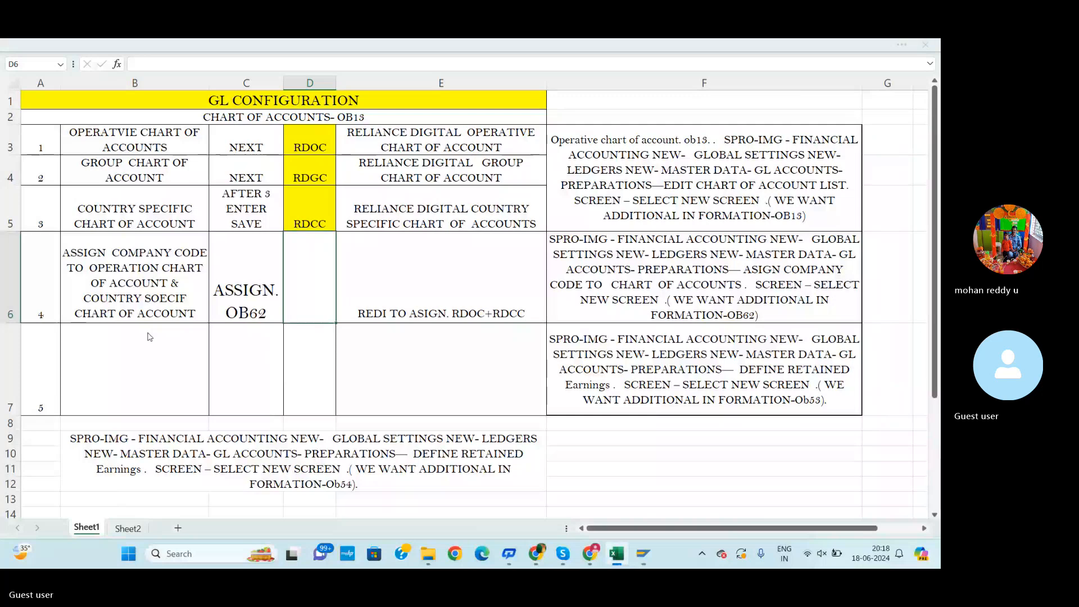
key(alt+Tab)
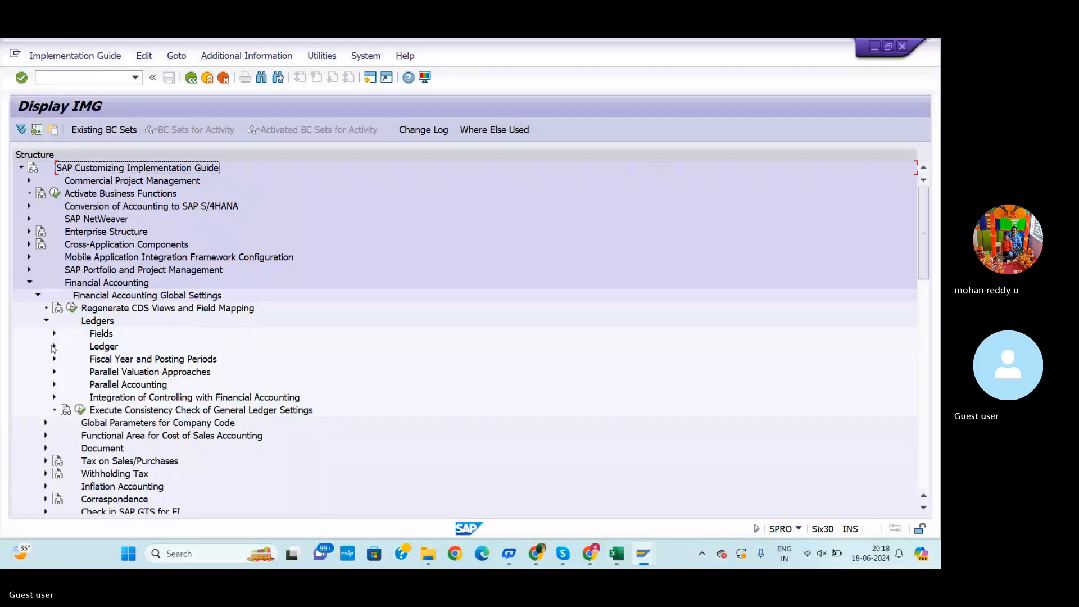
click(54, 346)
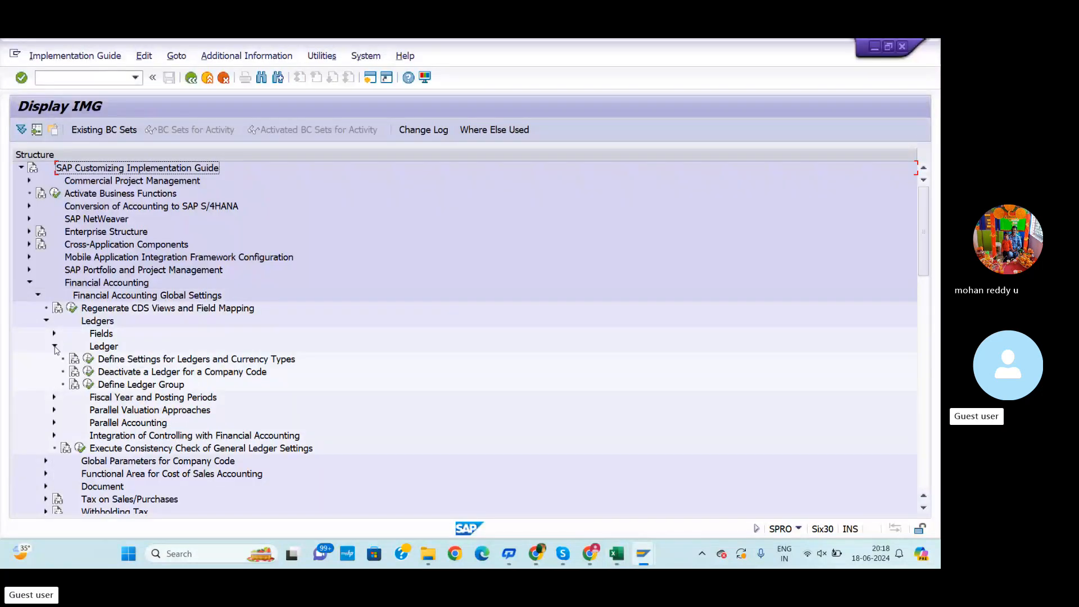
Browse the Financial Accounting Global Settings nodes, comparing them with the IMG path listed in the workbook
scroll(174, 374, down, 1)
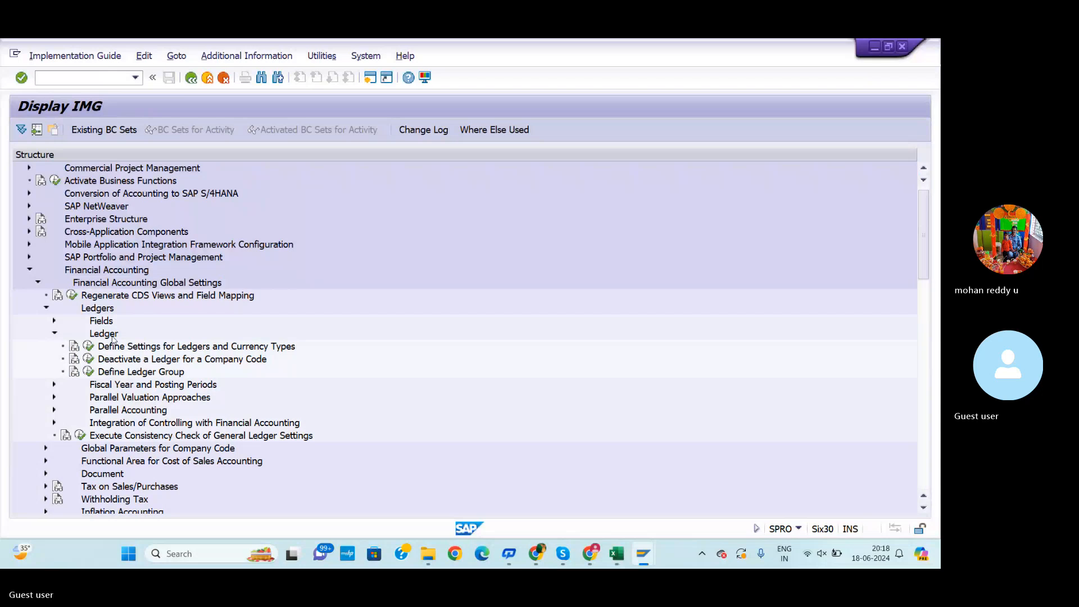
click(46, 308)
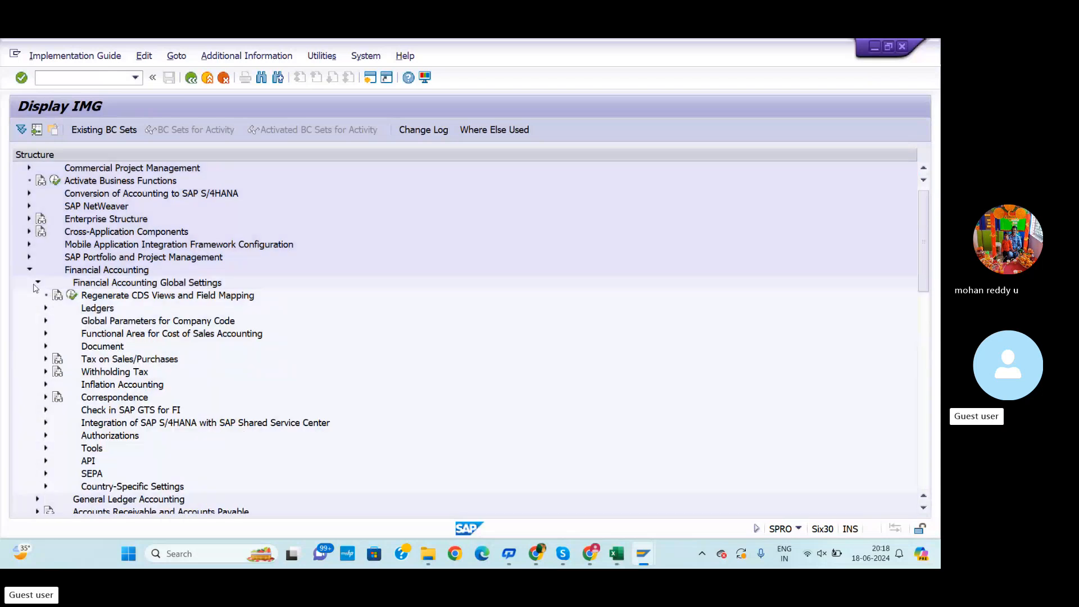
click(35, 284)
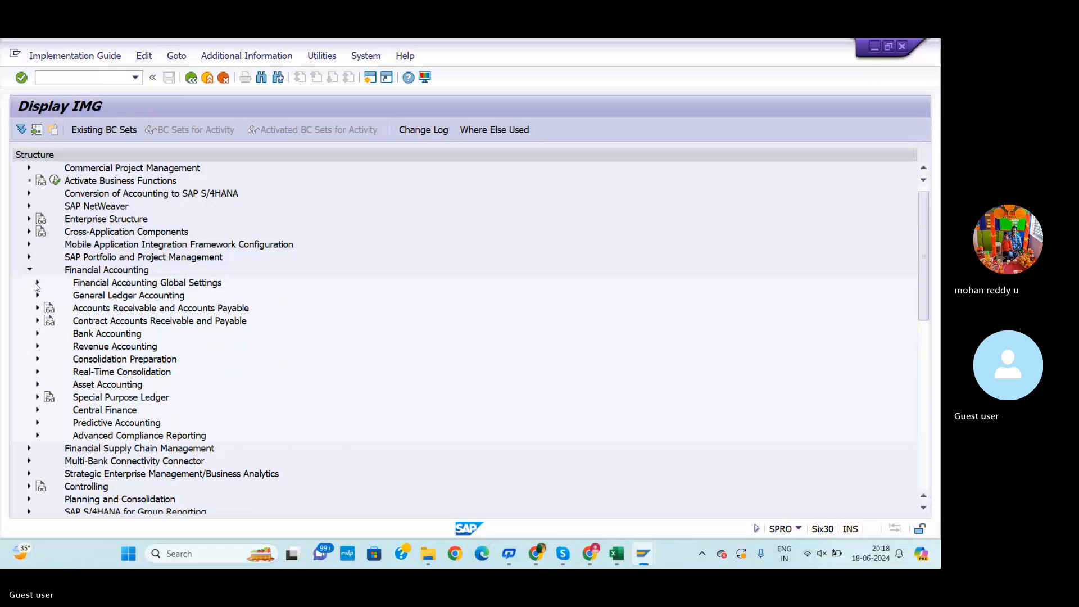
click(37, 283)
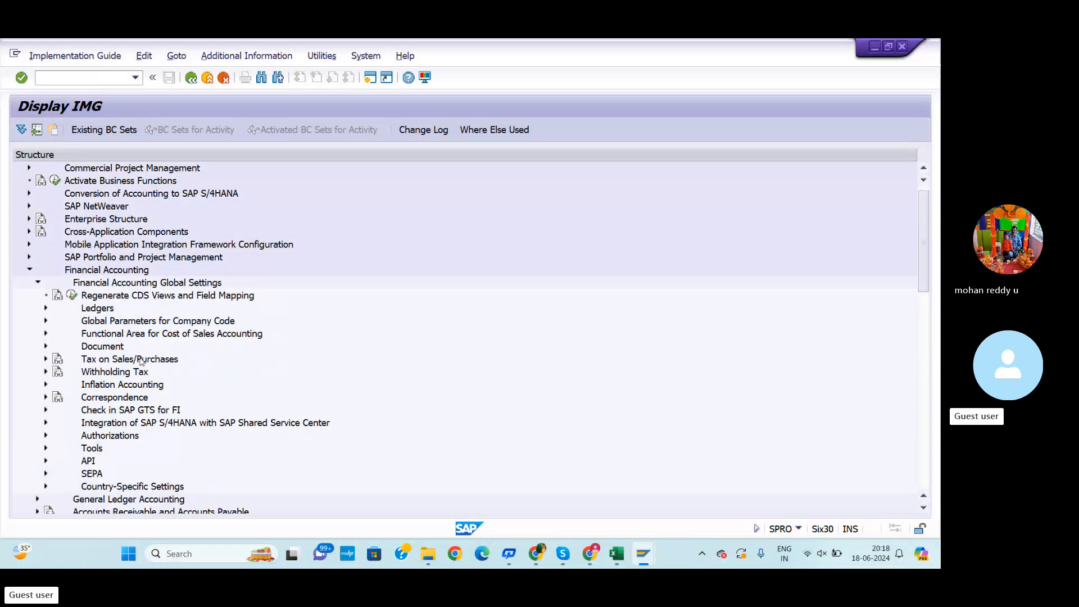
key(alt+Tab)
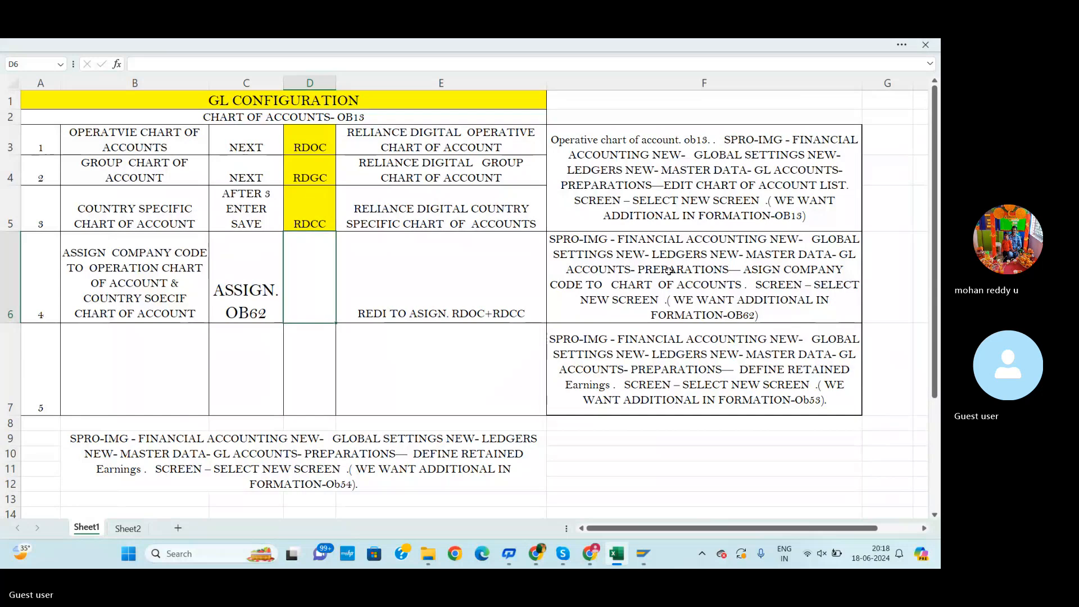
key(alt+Tab)
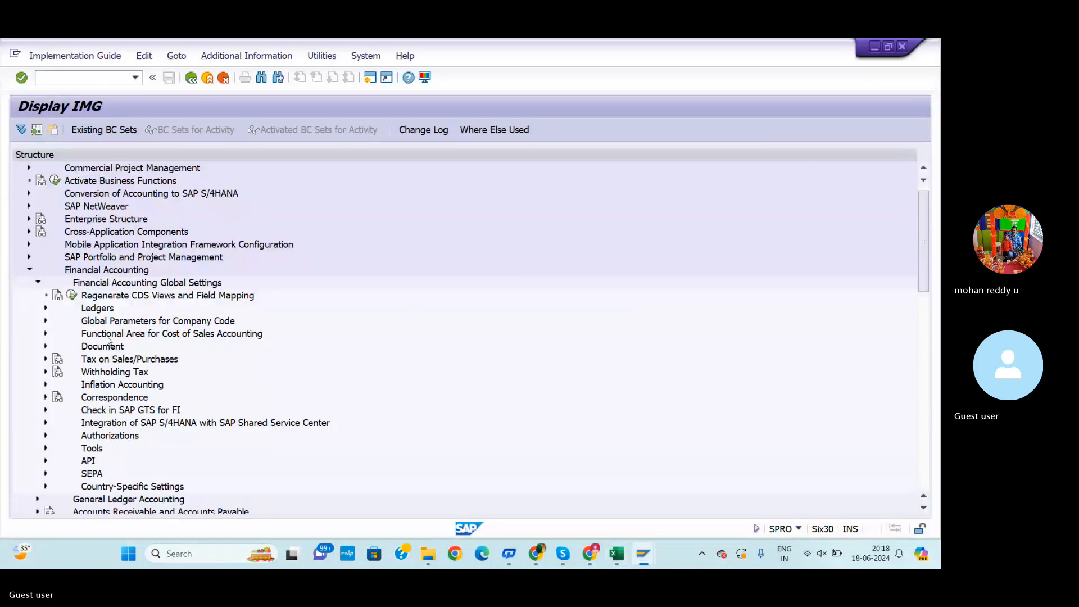
click(47, 308)
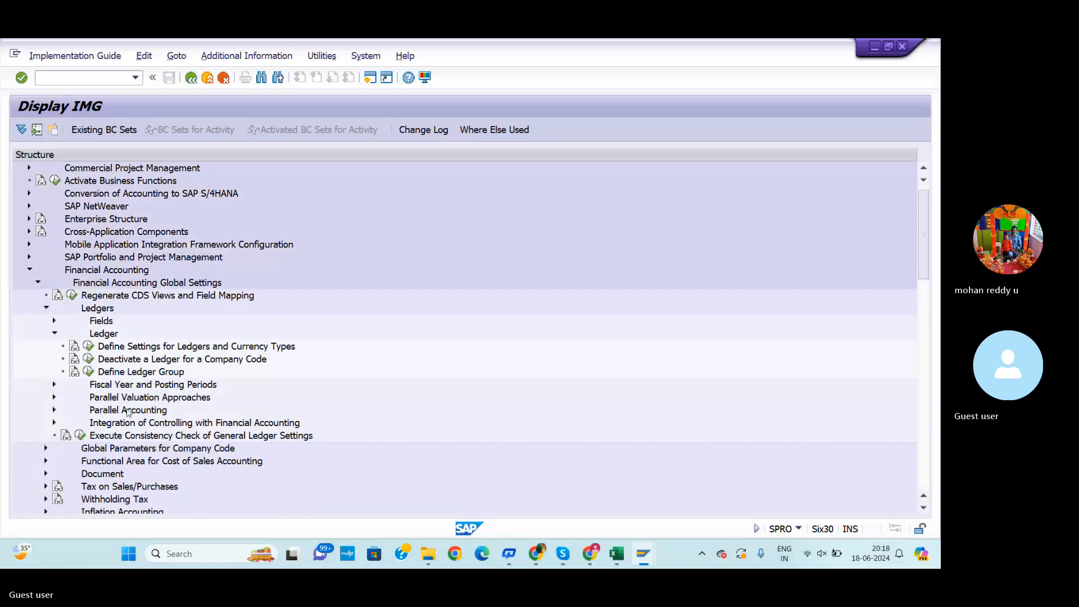
scroll(189, 387, down, 3)
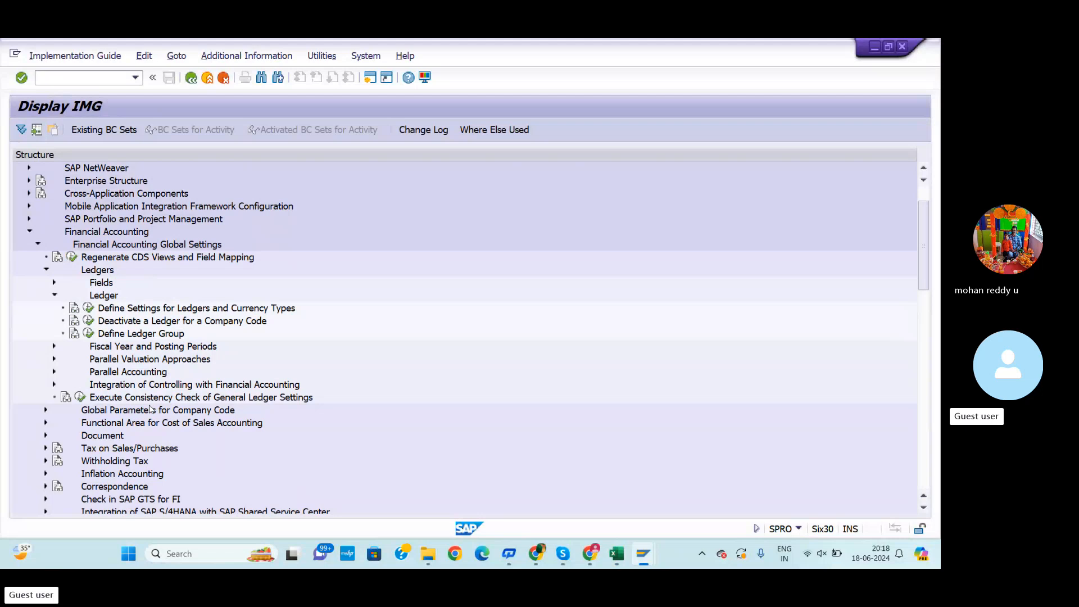
scroll(151, 408, down, 1)
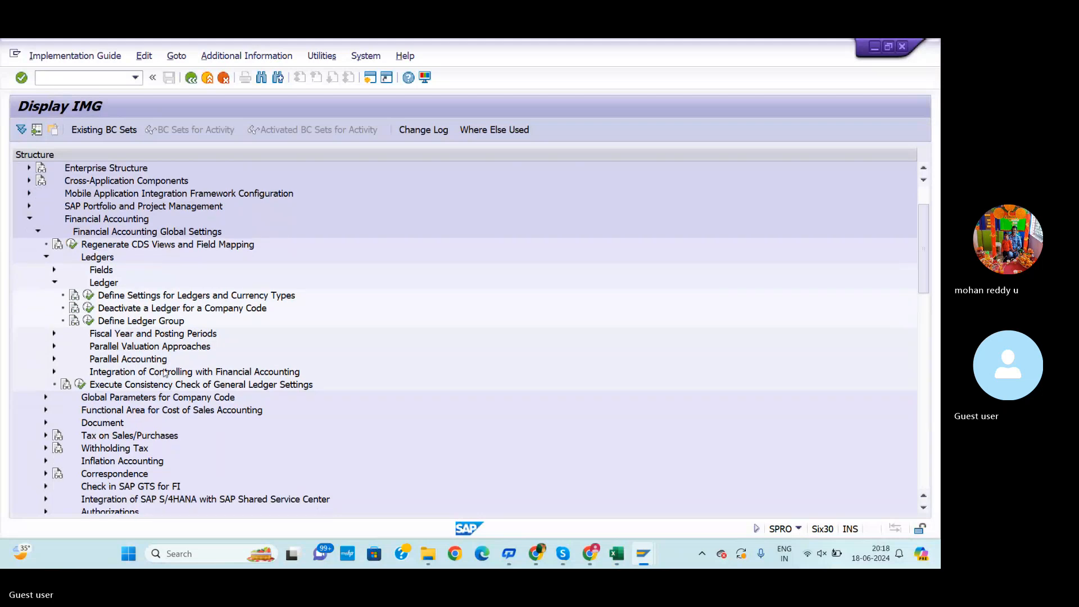
scroll(165, 374, down, 5)
scroll(158, 366, up, 8)
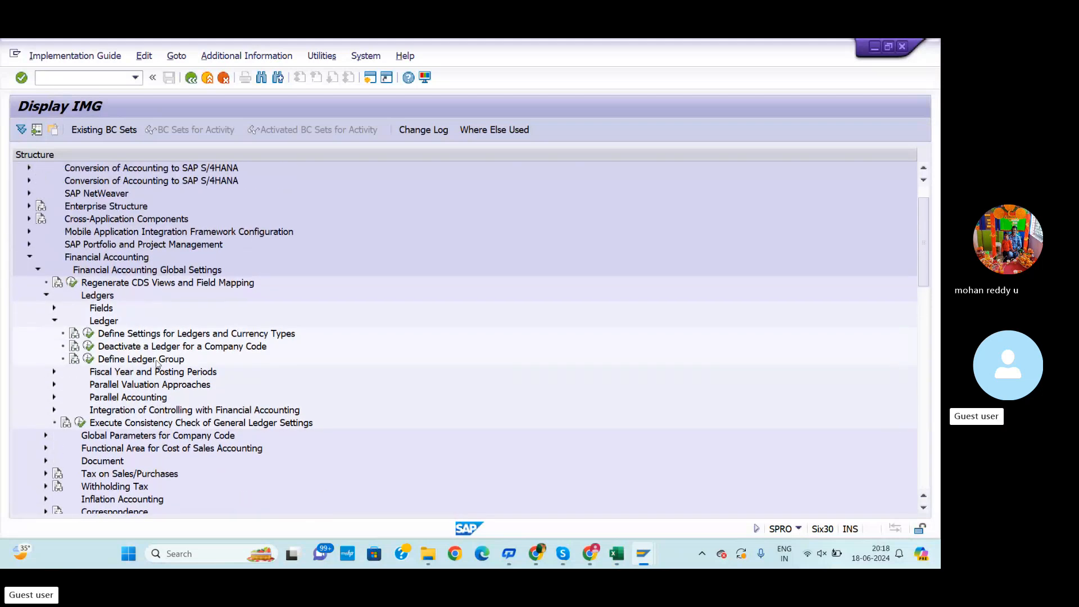
scroll(157, 364, up, 2)
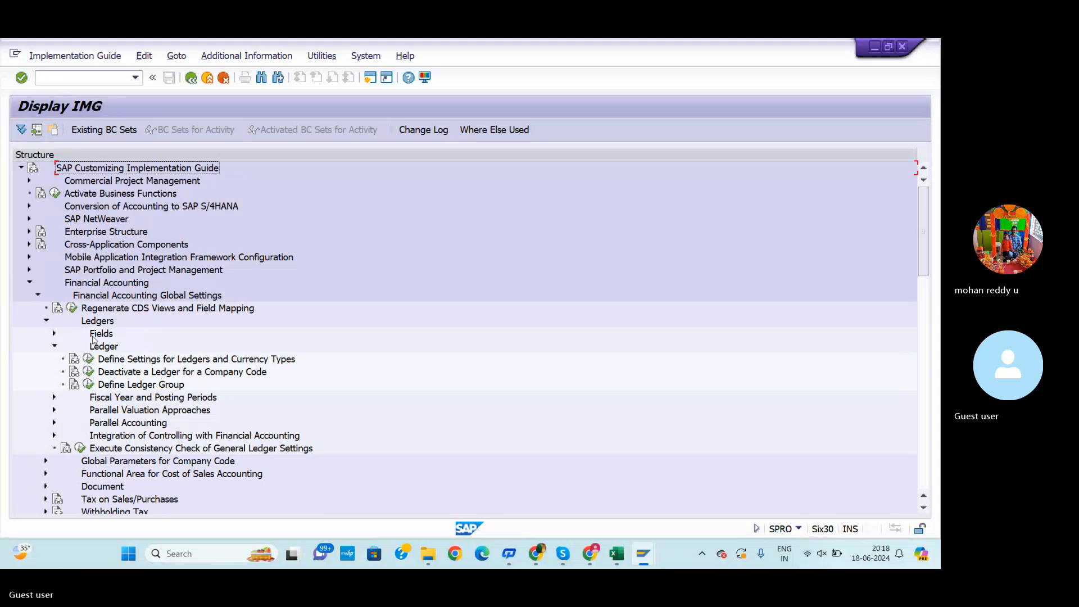
click(97, 76)
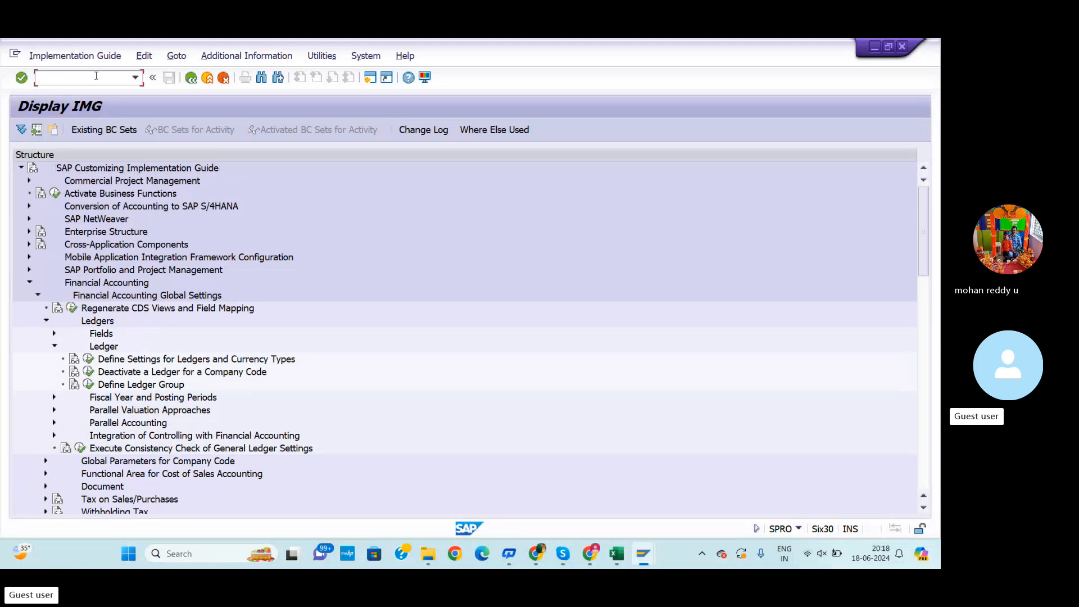
Restart transaction SPRO and open the SAP Reference IMG, checking the workbook's menu path alongside
text(/NSPRO)
key(Return)
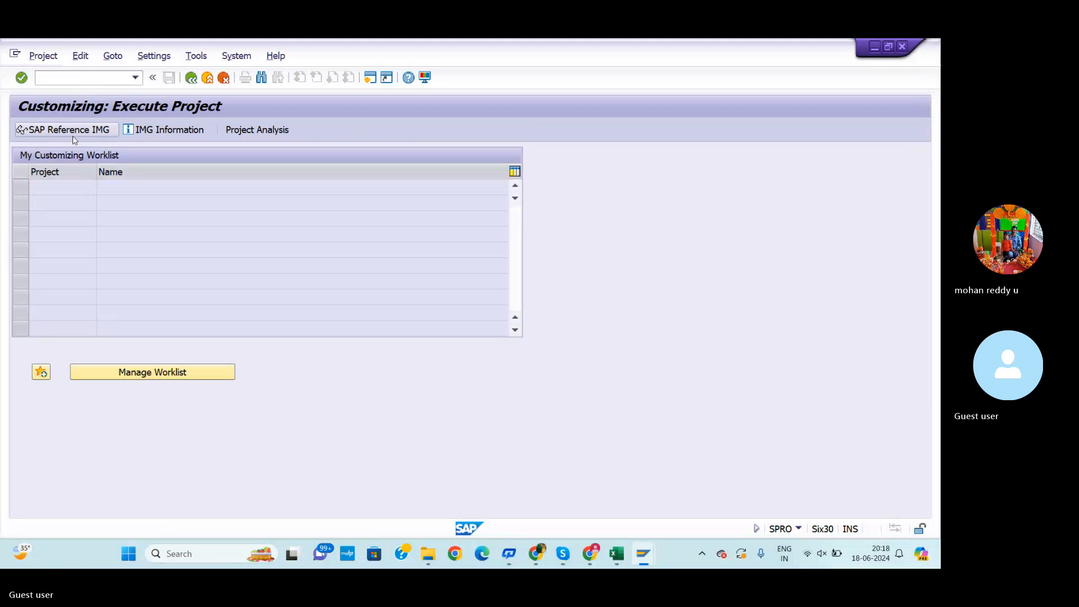
click(74, 135)
key(alt+Tab)
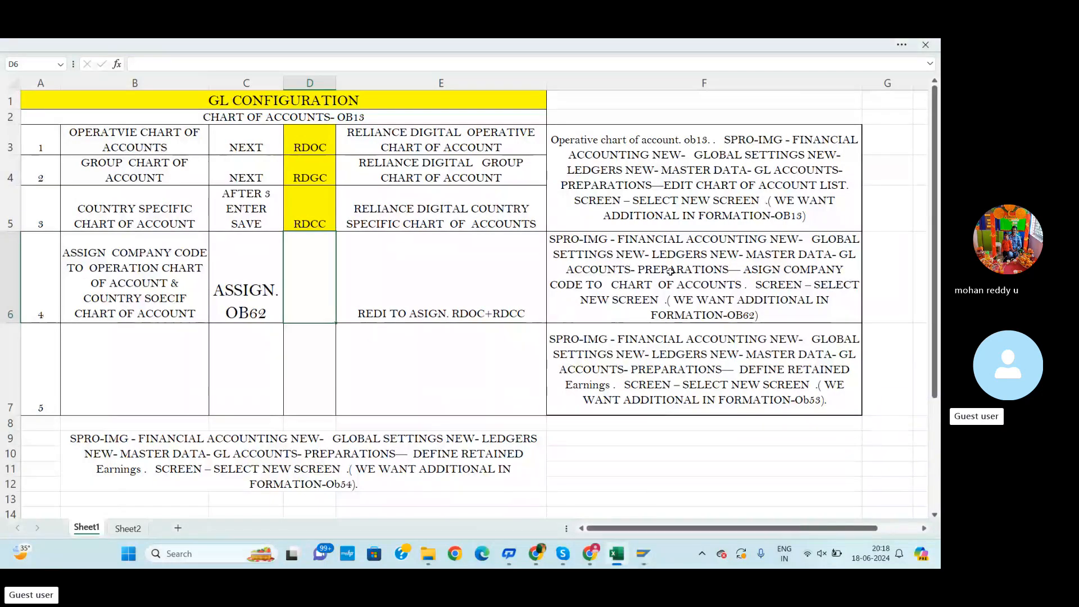
key(alt+Tab)
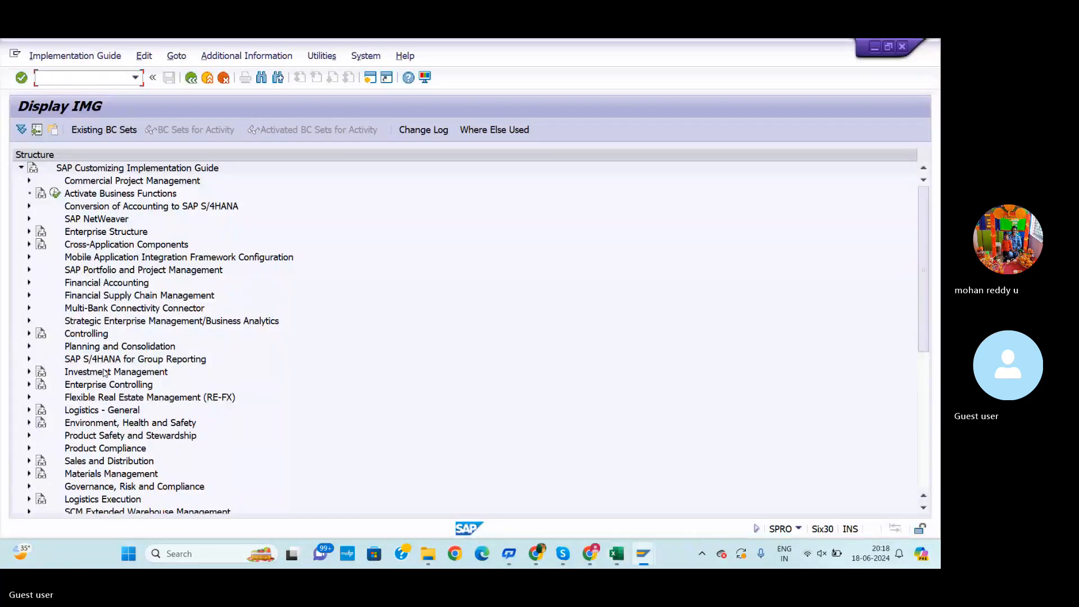
Expand Financial Accounting, Financial Accounting Global Settings, Ledgers and Ledger in the IMG tree
click(30, 282)
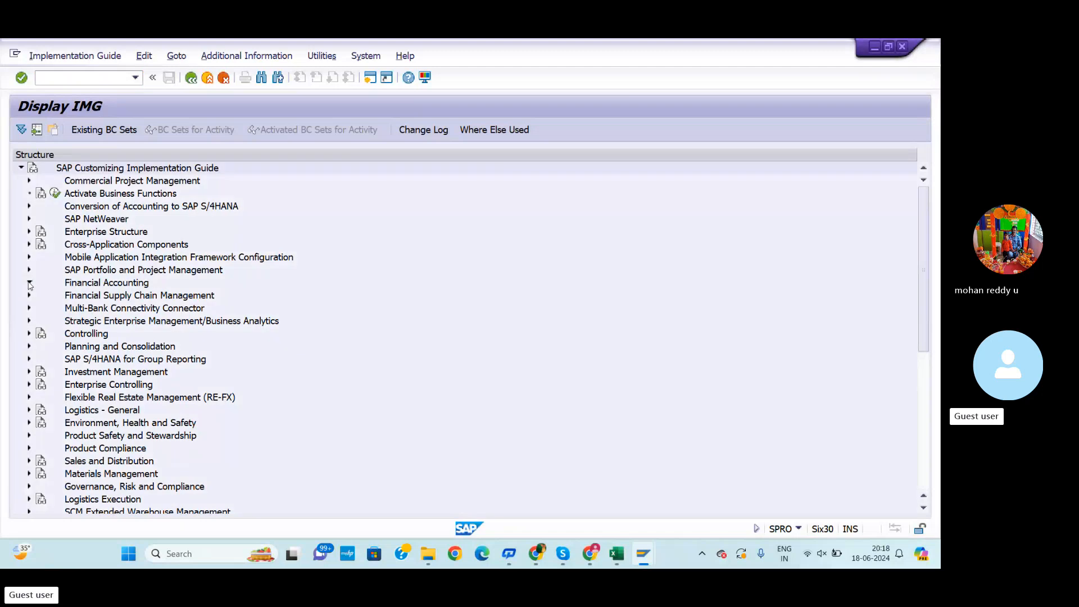
scroll(122, 393, down, 1)
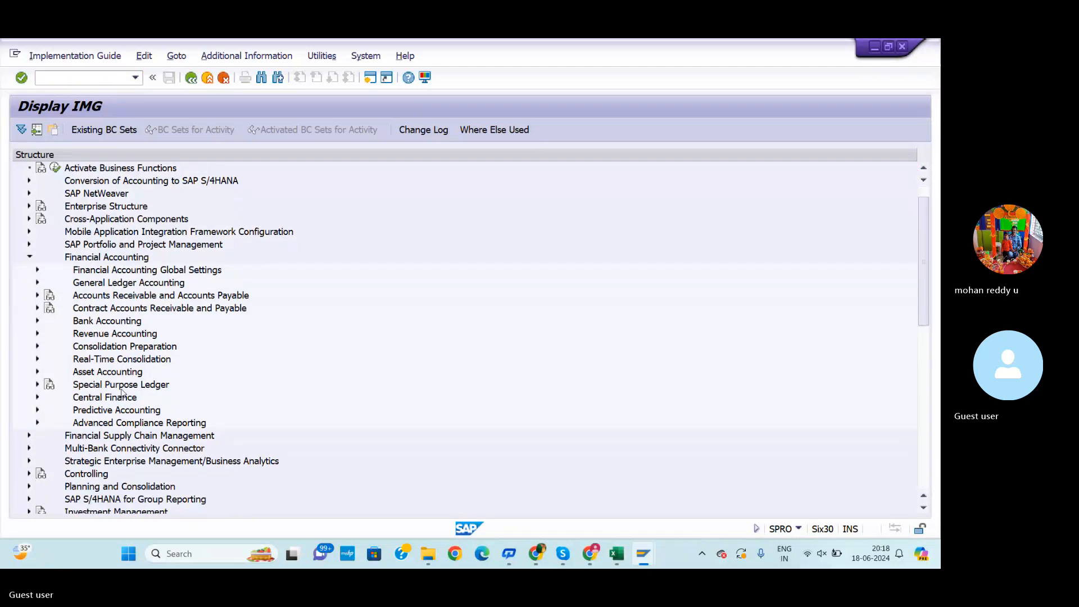
scroll(123, 397, down, 1)
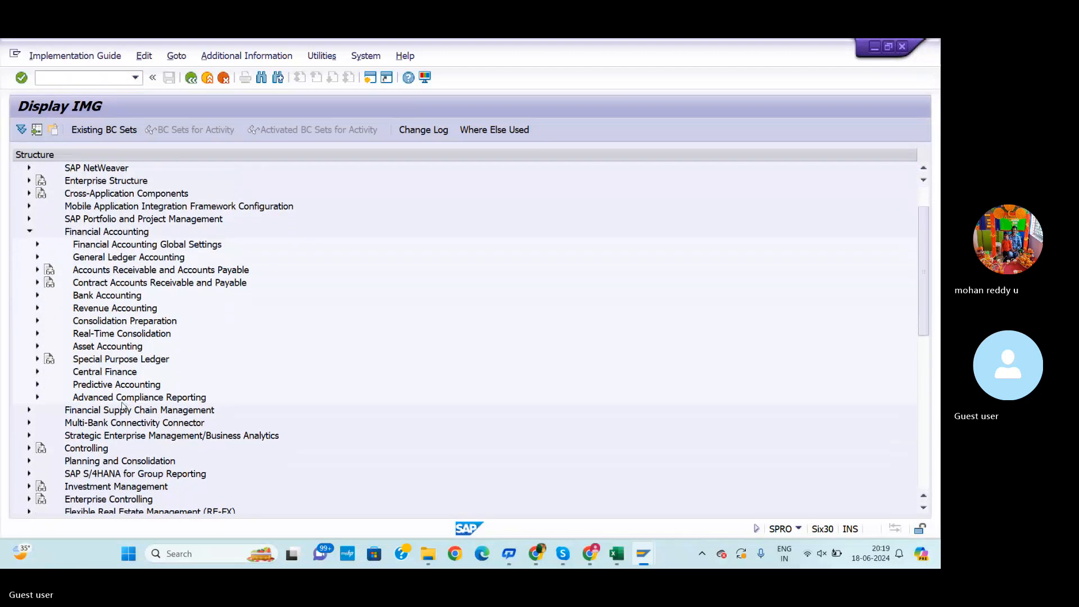
scroll(122, 404, up, 1)
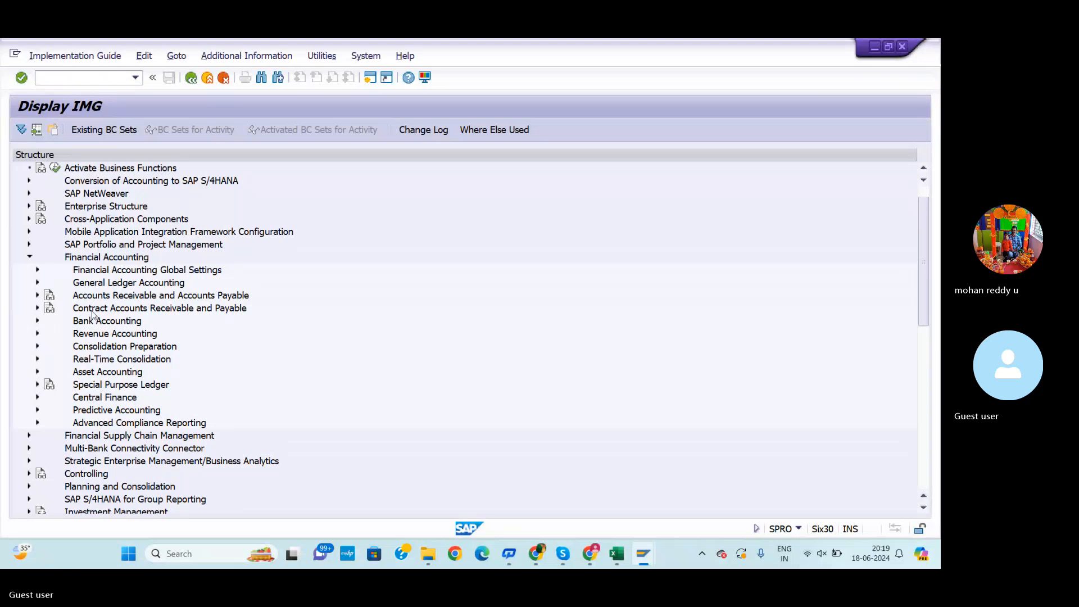
click(37, 270)
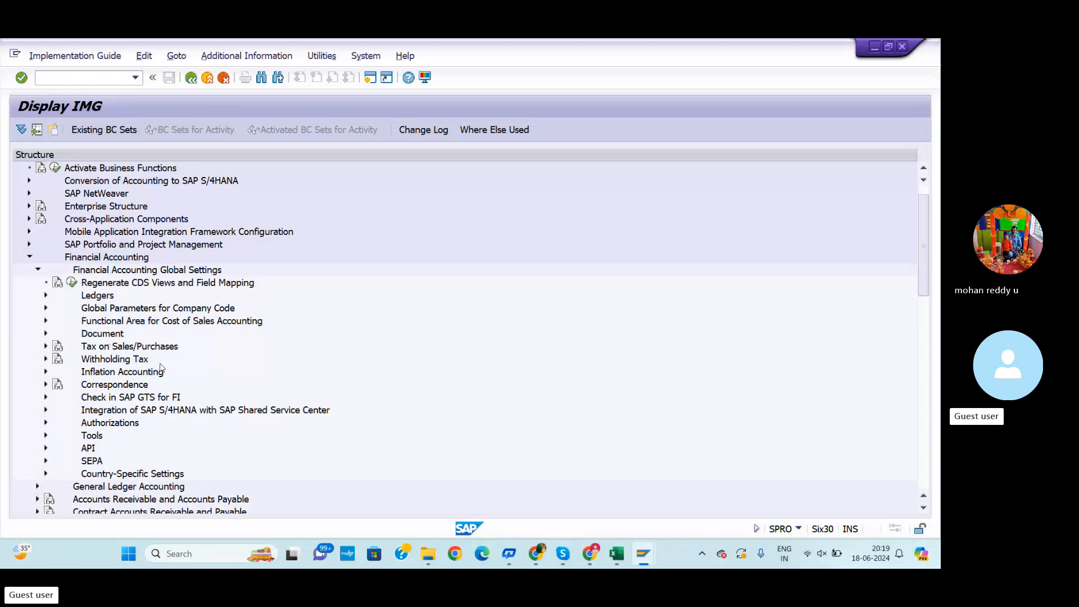
scroll(161, 368, up, 1)
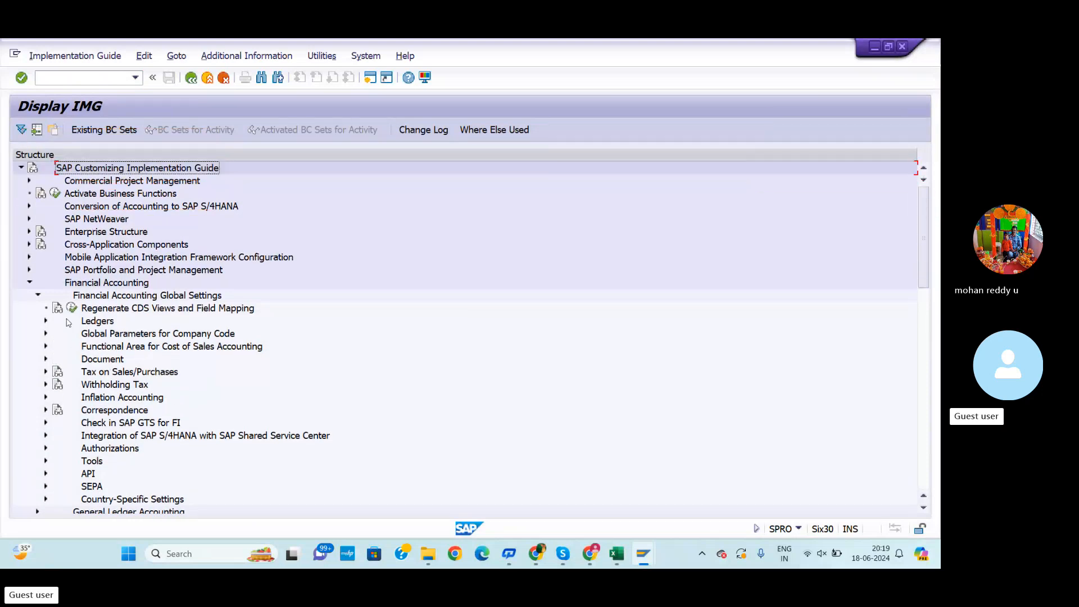
click(46, 321)
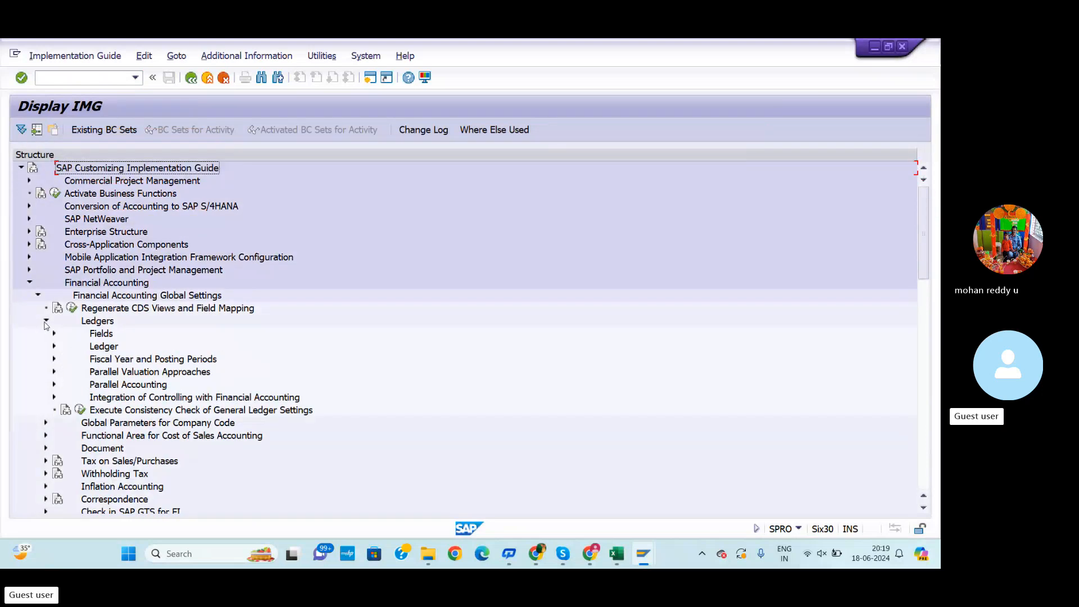
click(55, 346)
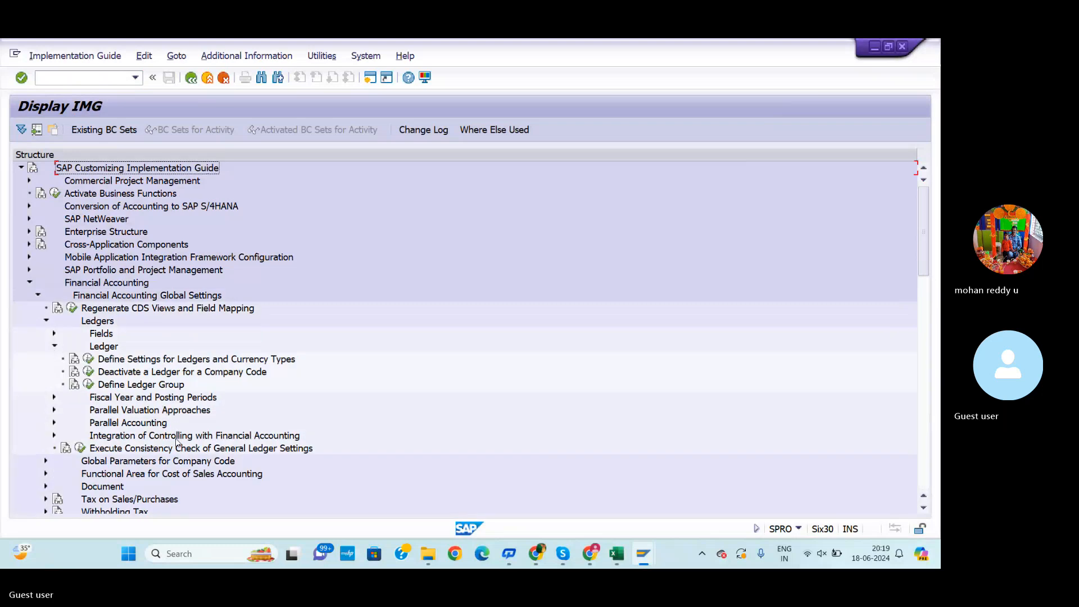
scroll(175, 443, down, 2)
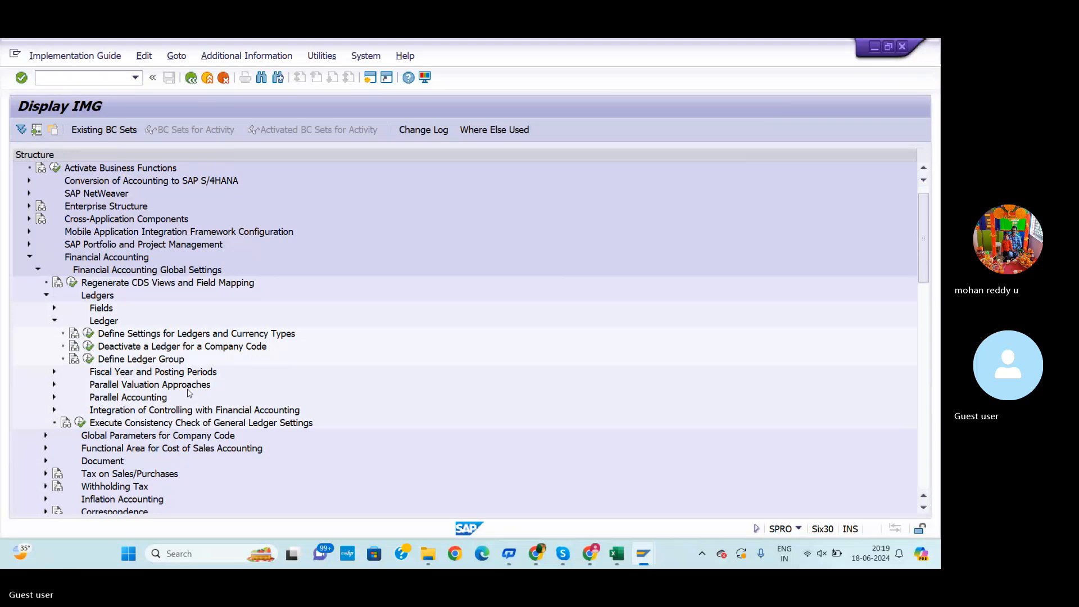
Compare the Financial Accounting nodes of the IMG tree with the path listed in the workbook
key(alt+Tab)
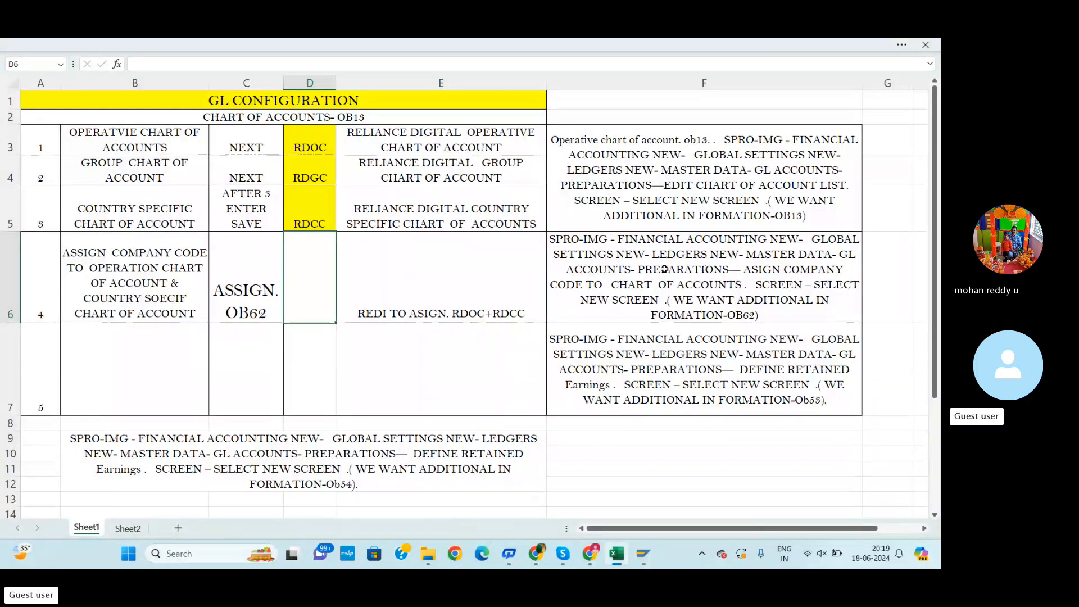
key(alt+Tab)
scroll(158, 337, down, 7)
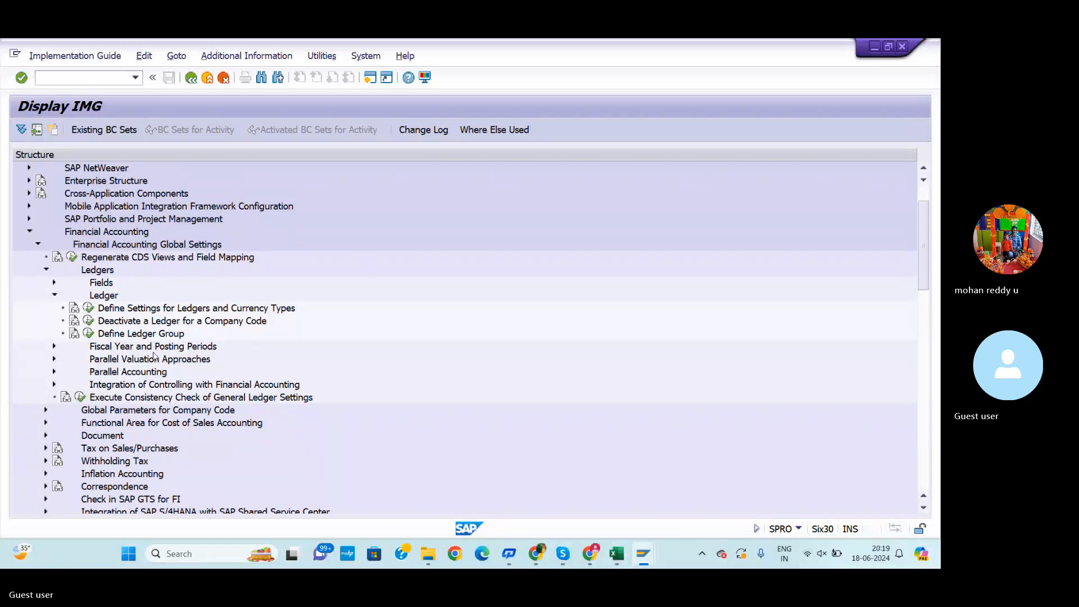
scroll(148, 403, down, 4)
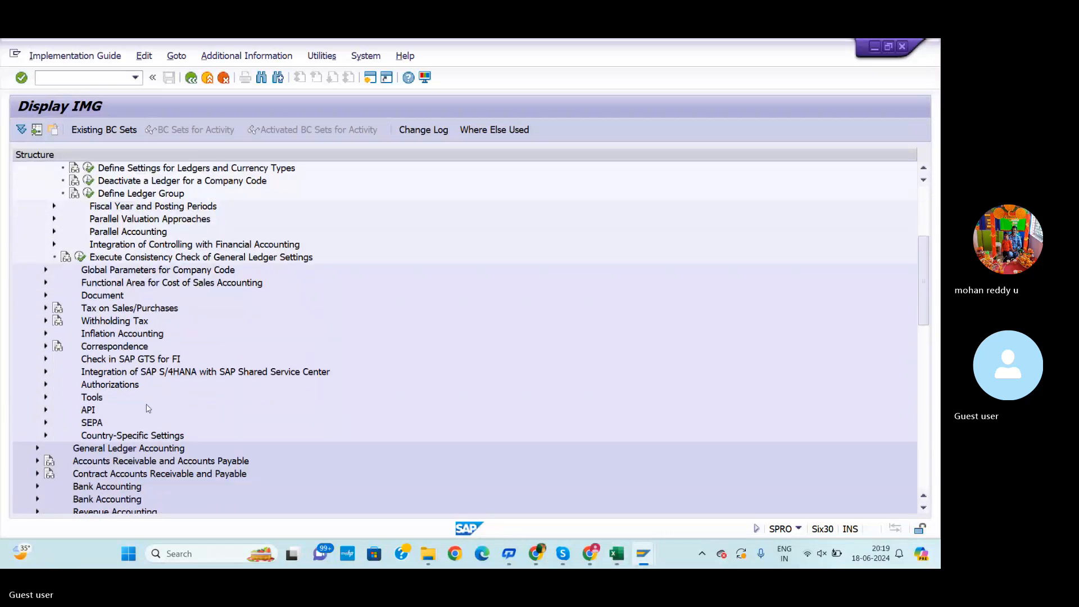
scroll(148, 407, down, 3)
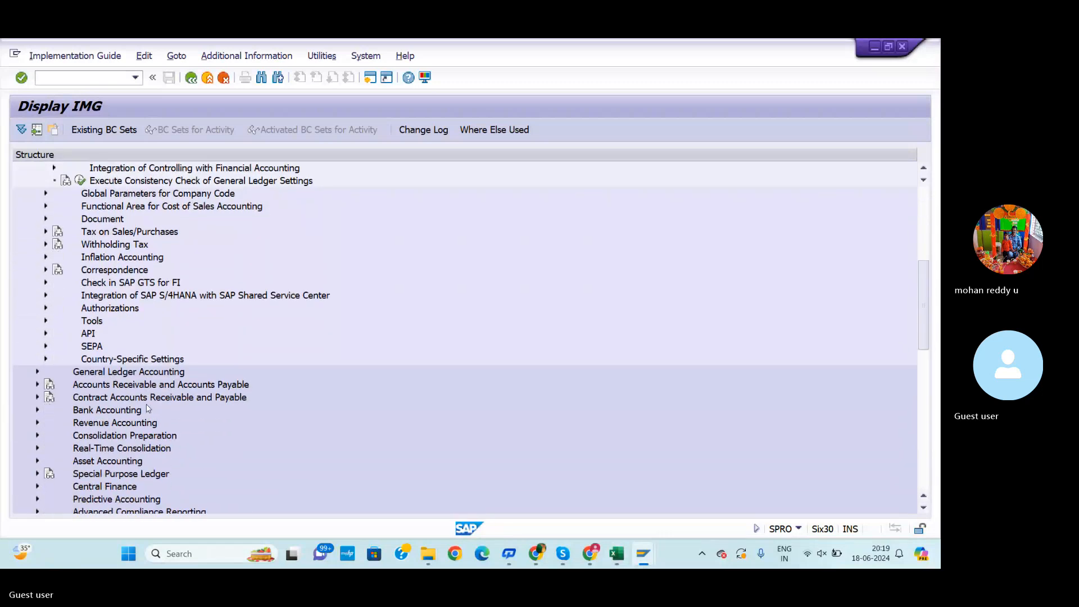
scroll(147, 409, down, 3)
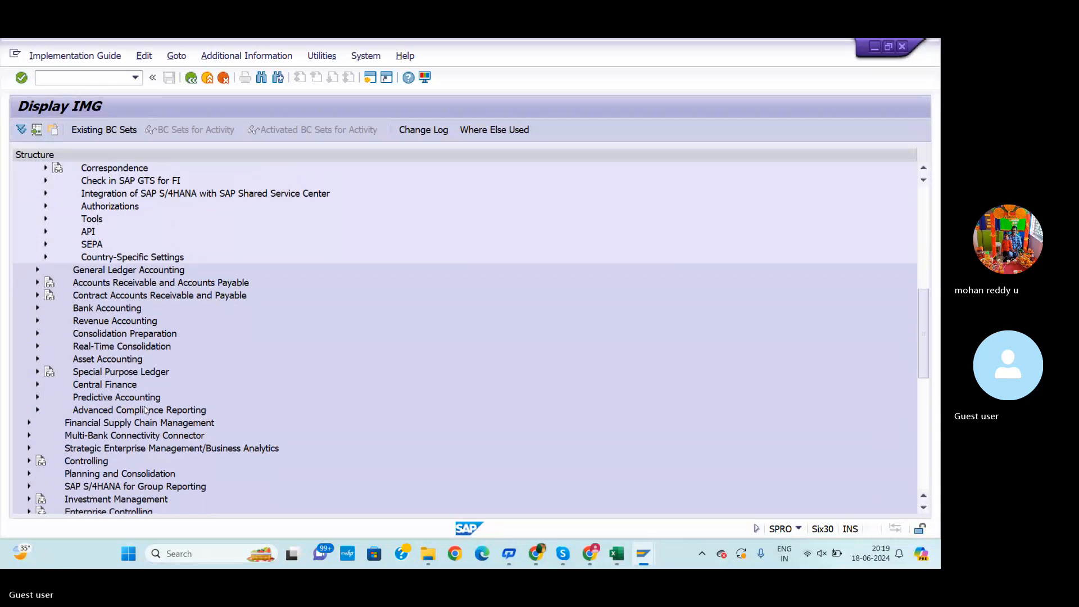
scroll(145, 410, down, 1)
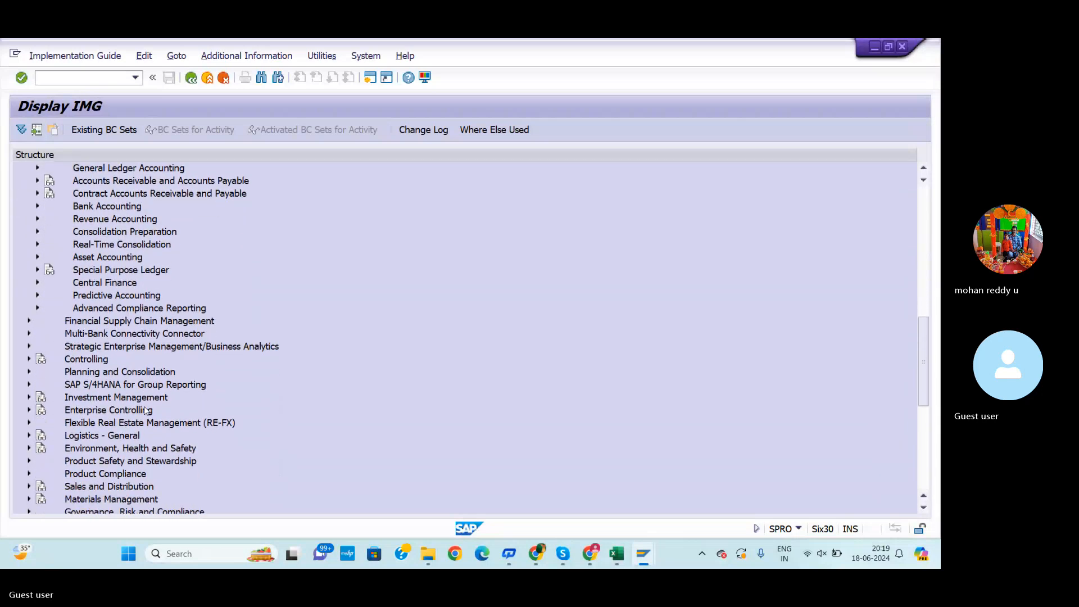
scroll(145, 410, up, 1)
Leave to the SAP Easy Access menu and reopen the SAP Reference IMG through transaction SPRO
click(81, 73)
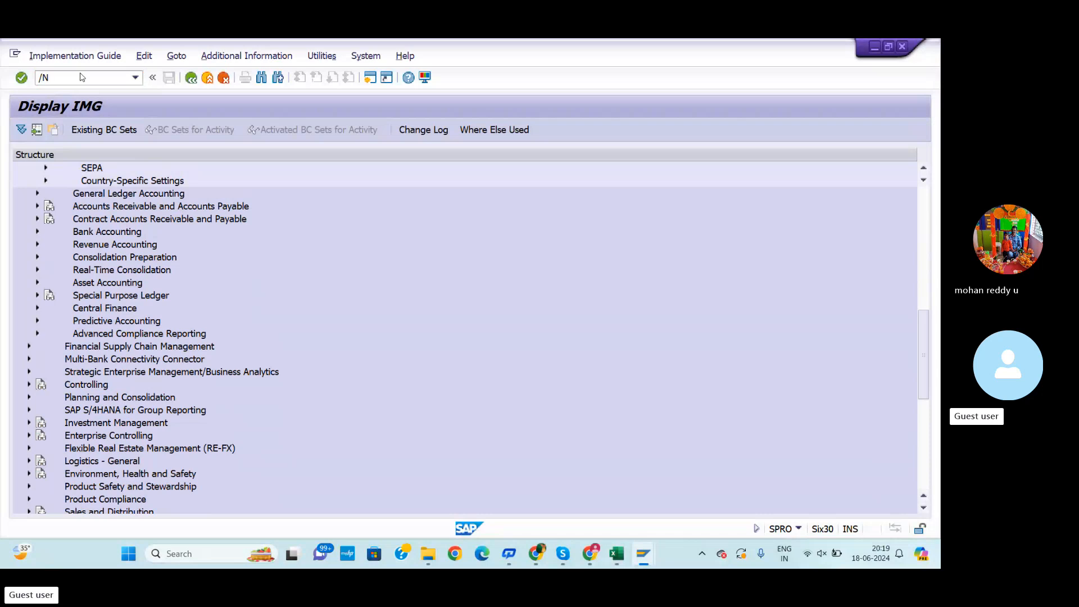
key(Return)
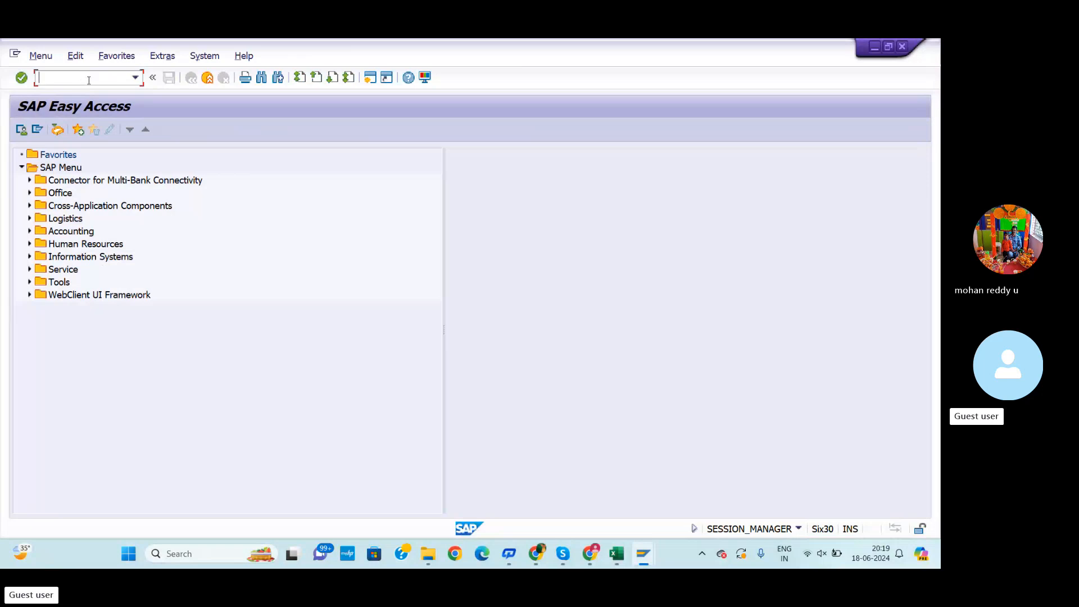
text(SPRO)
key(Return)
click(86, 128)
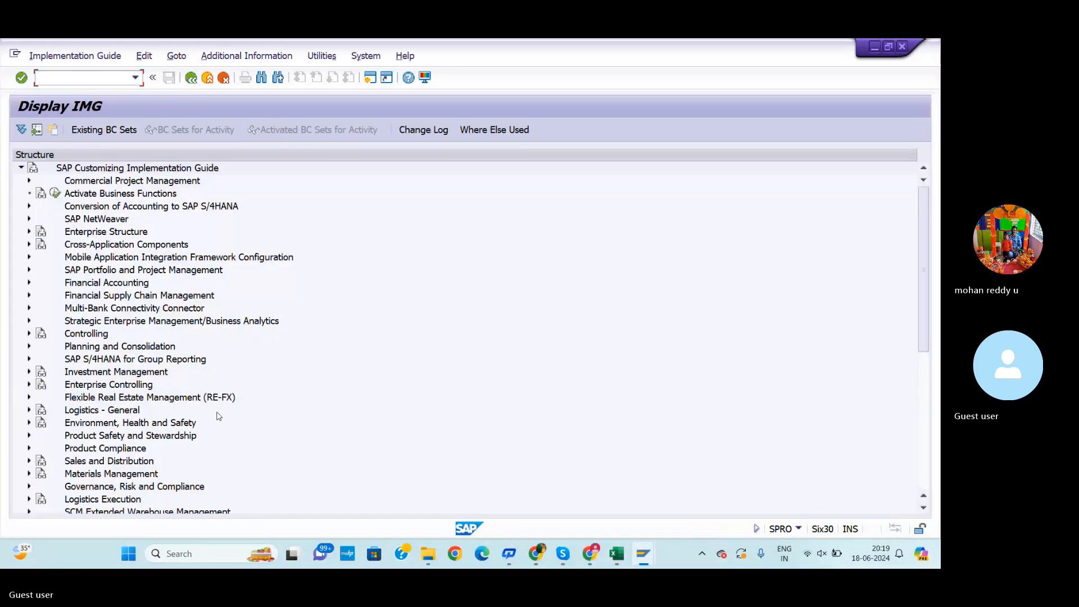
Expand Financial Accounting, its Global Settings and Global Parameters for Company Code in the IMG tree
key(alt+Tab)
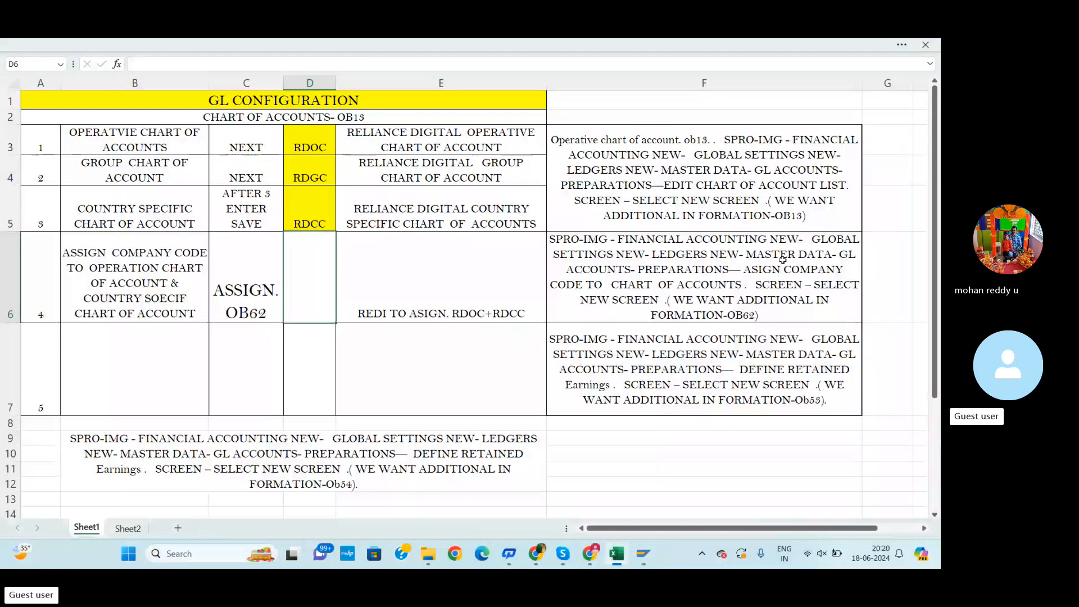
key(alt+Tab)
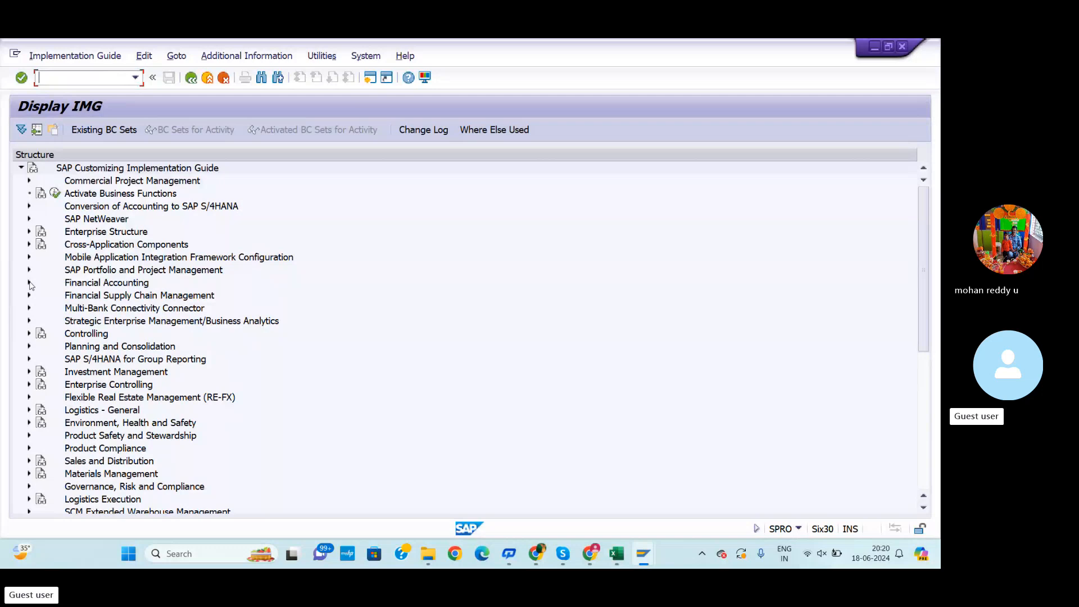
click(29, 282)
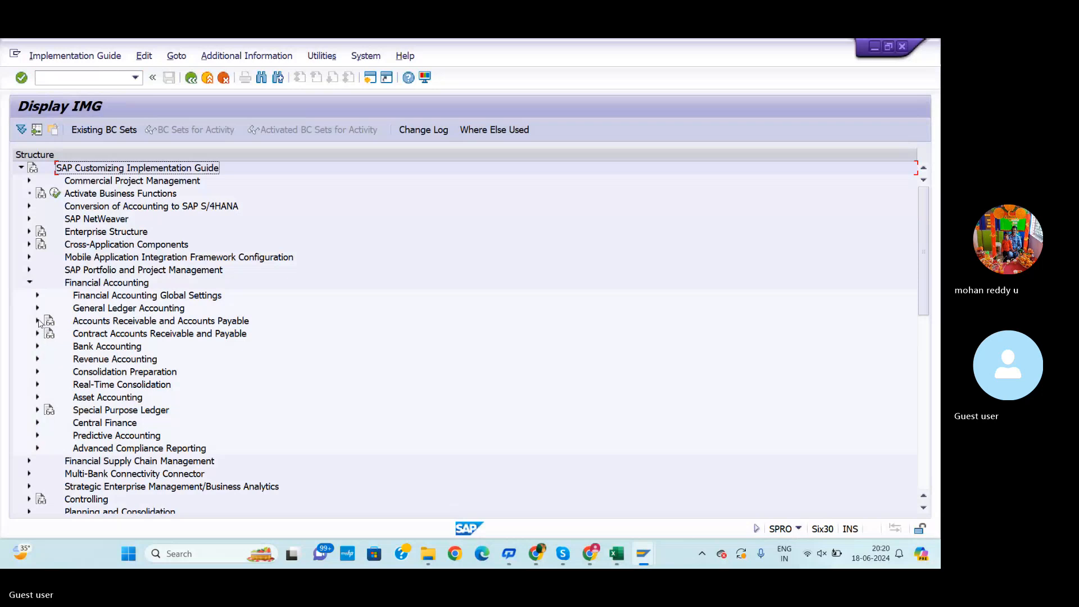
click(38, 296)
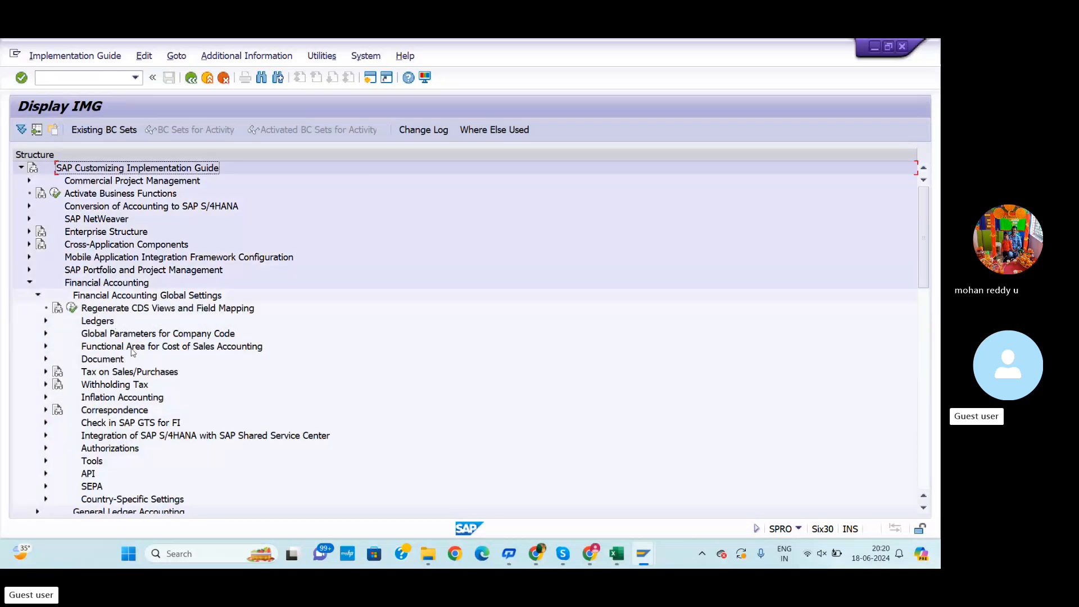
click(47, 334)
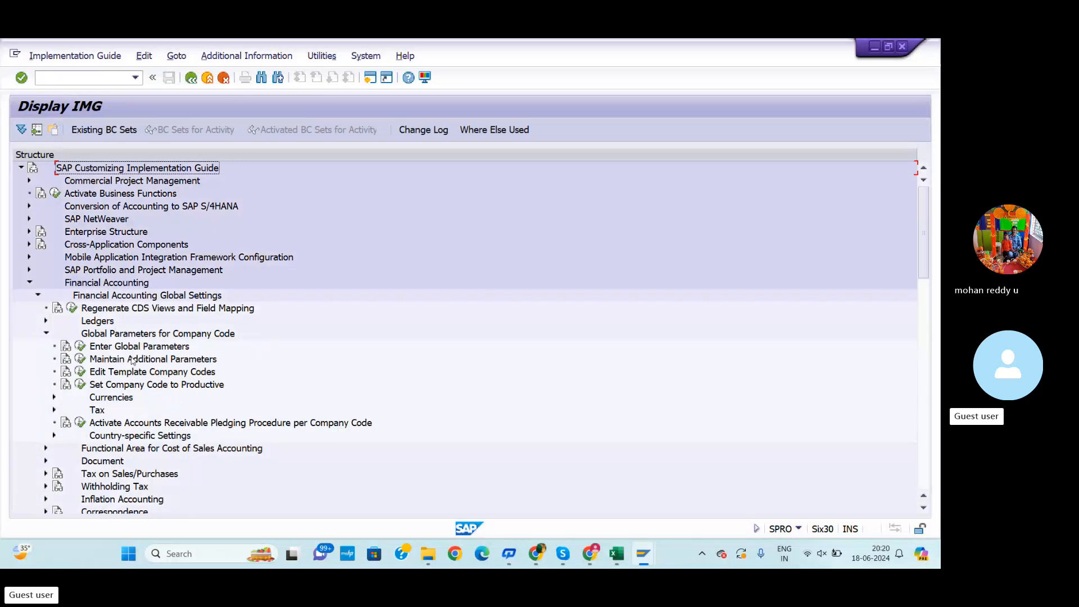
scroll(135, 411, down, 3)
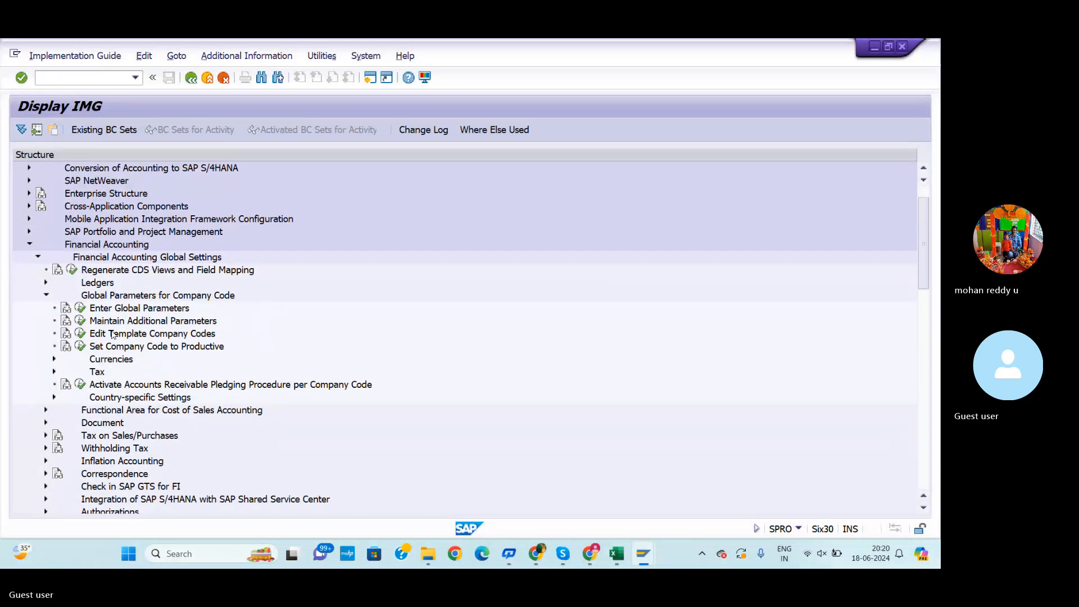
scroll(114, 319, up, 3)
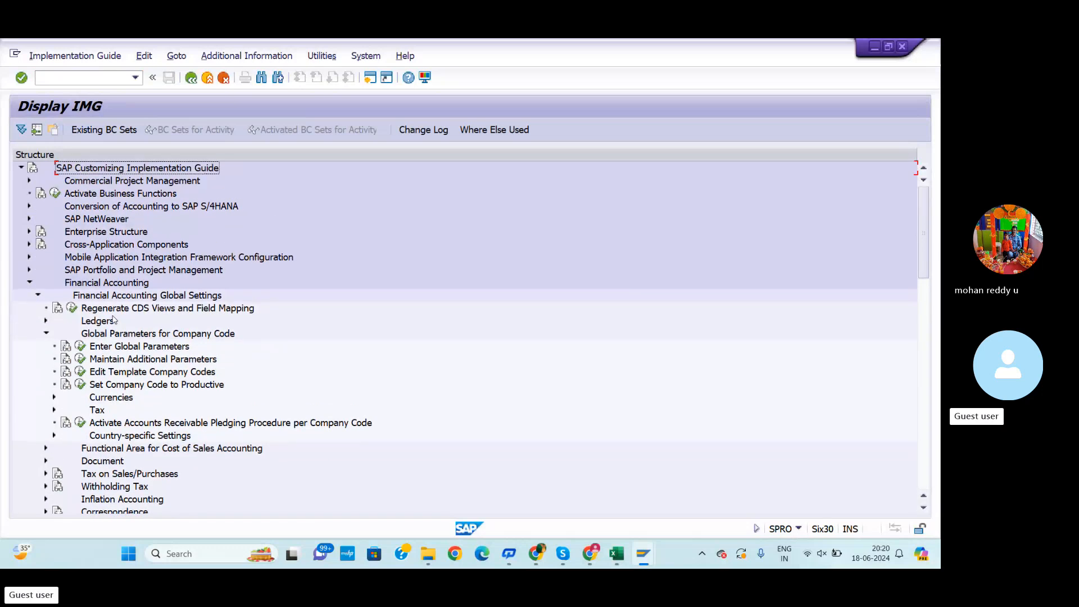
Open transaction OB62 to assign company codes to charts of accounts
key(alt+Tab)
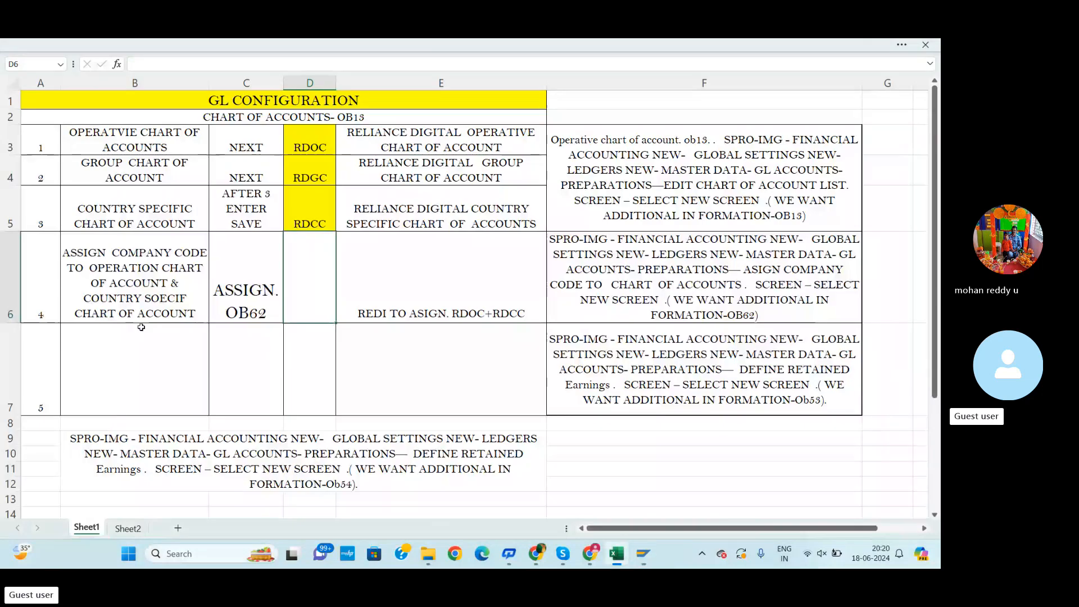
key(alt+Tab)
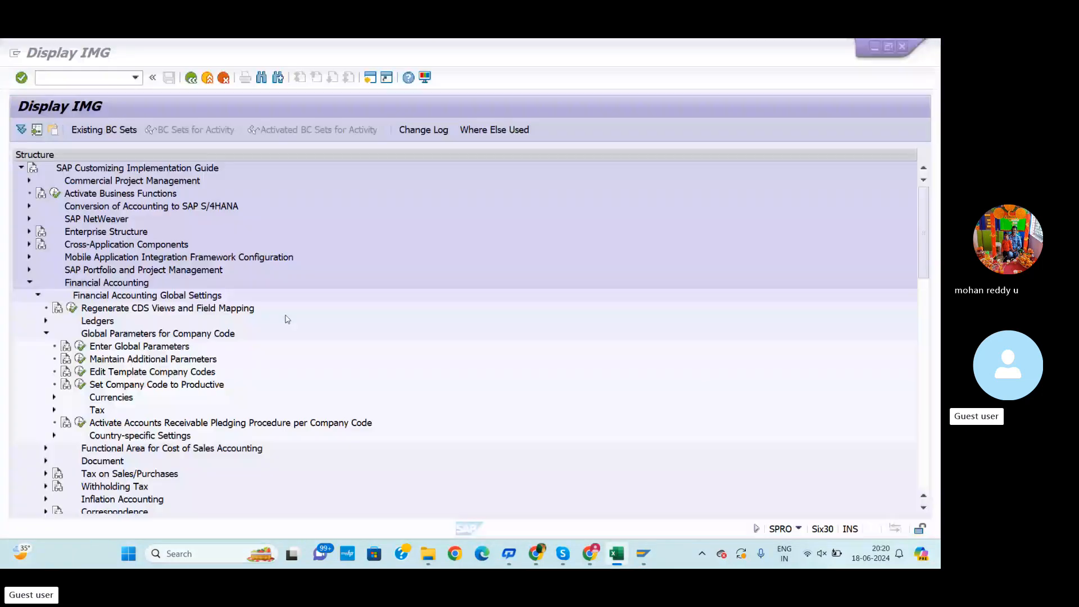
click(68, 78)
text(/)
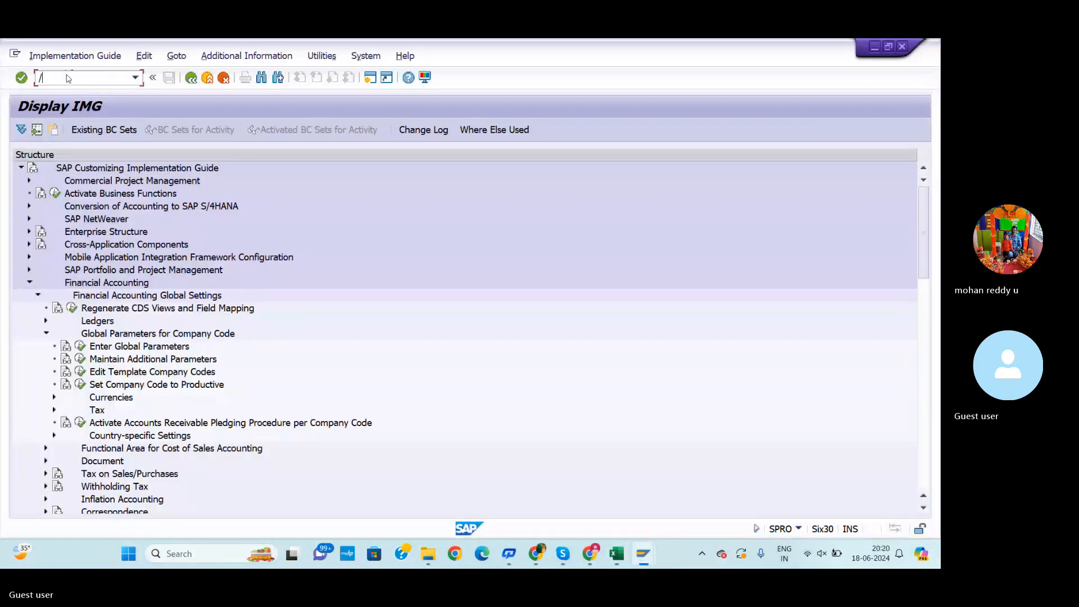
text(NOB62)
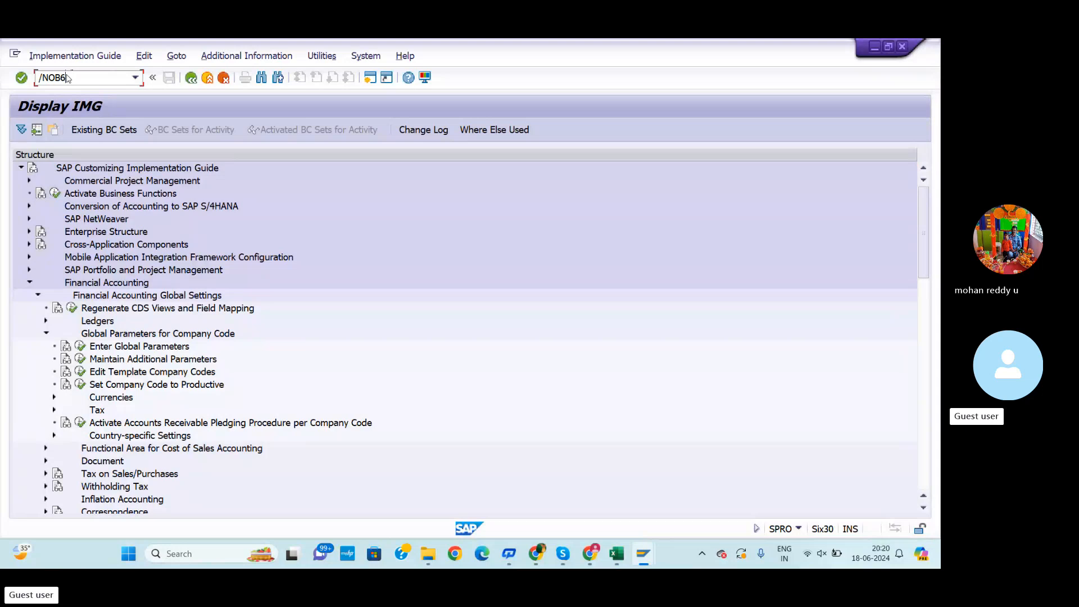
key(Return)
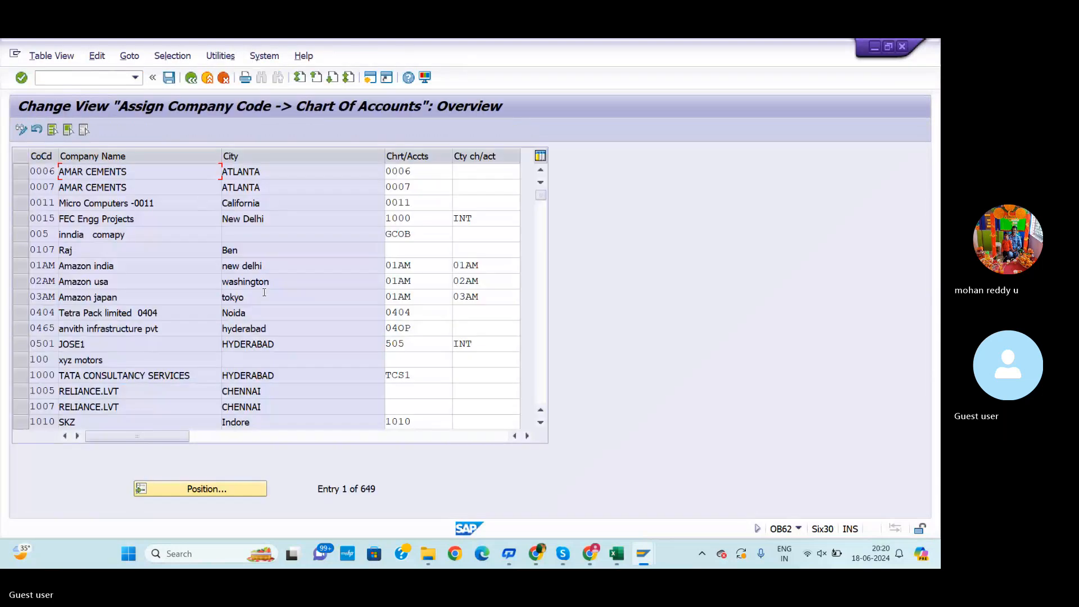
Position the company code assignment list at company code REDI
click(228, 487)
text(REDI)
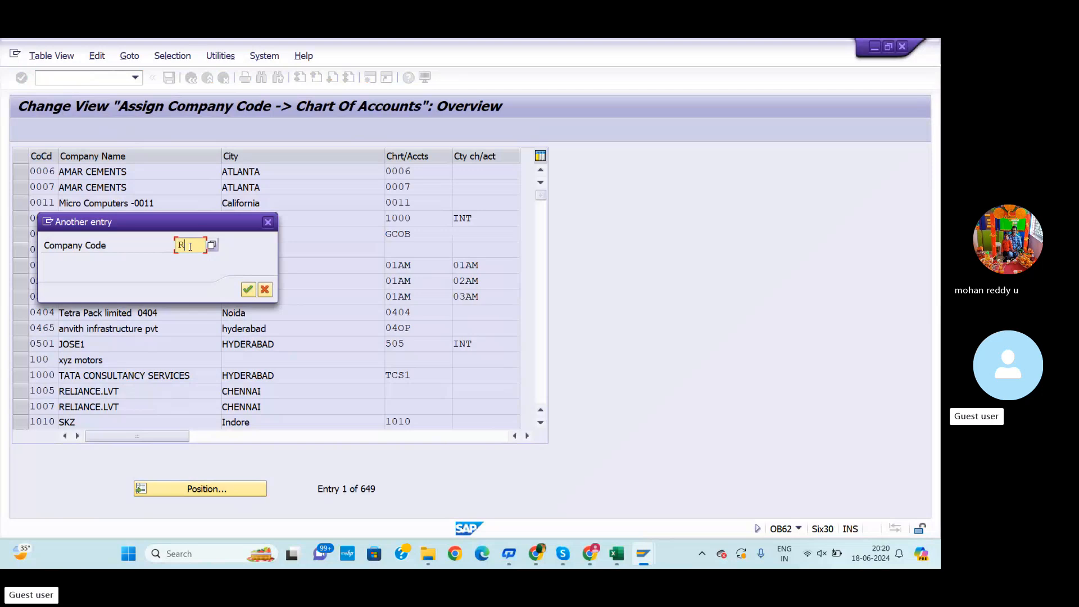
click(248, 289)
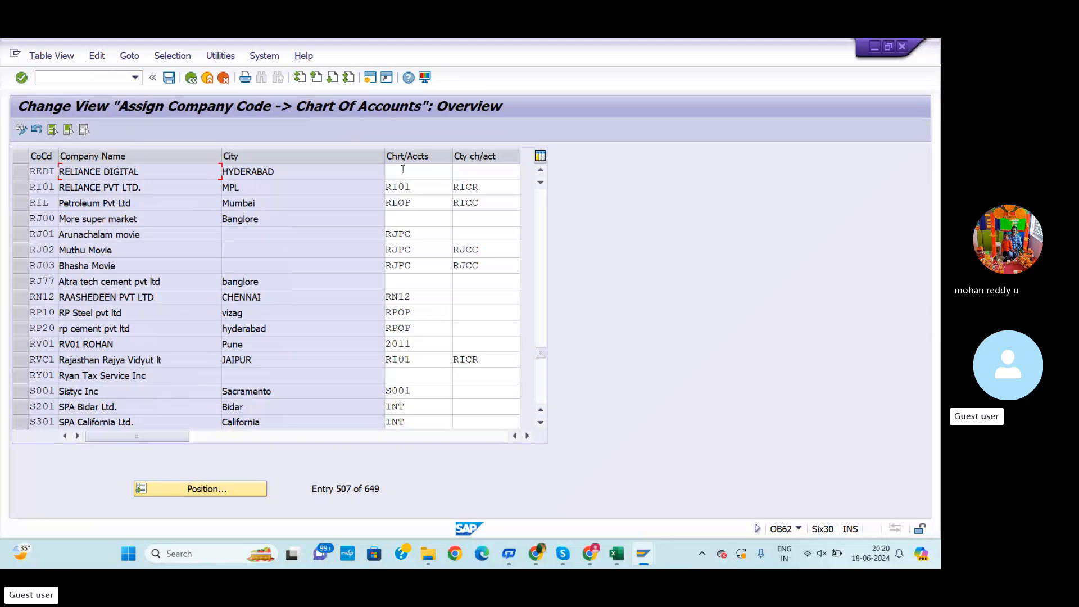
Assign chart of accounts RDOC and country chart of accounts RDCC to company code REDI
click(402, 169)
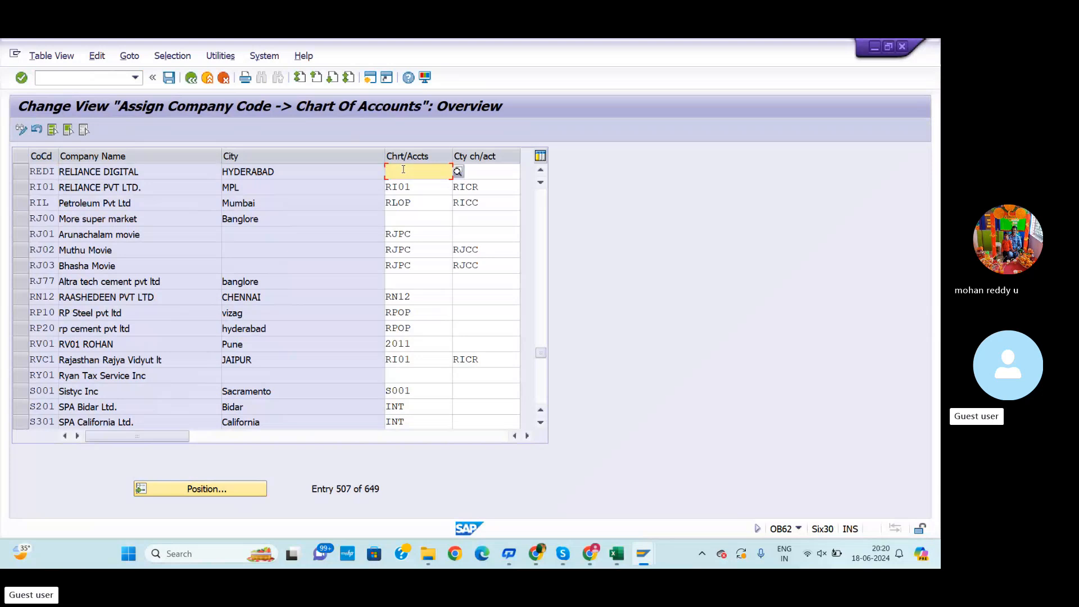
text(RD)
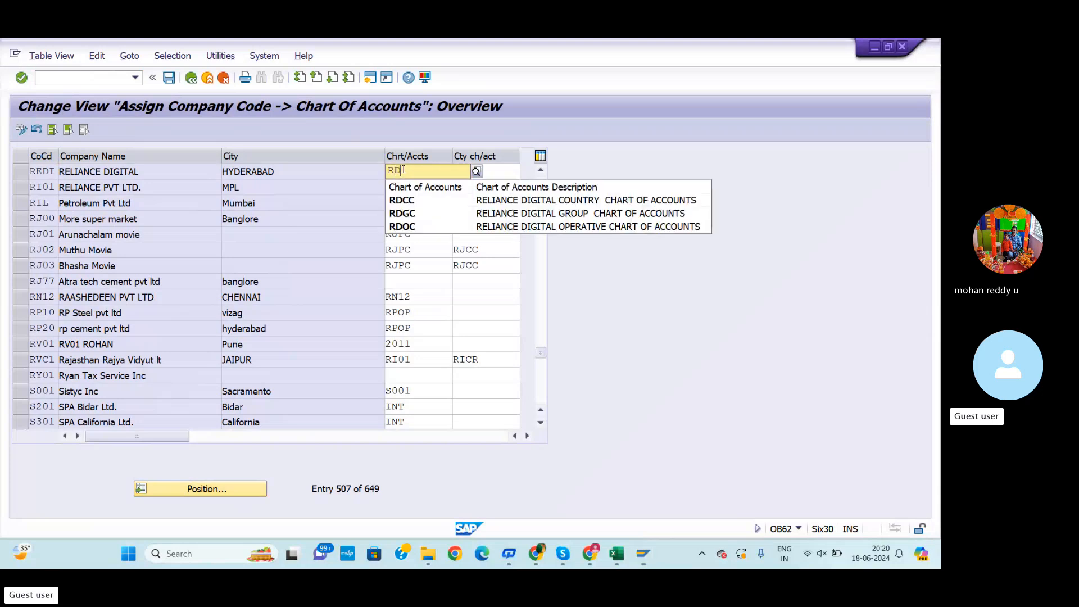
click(424, 227)
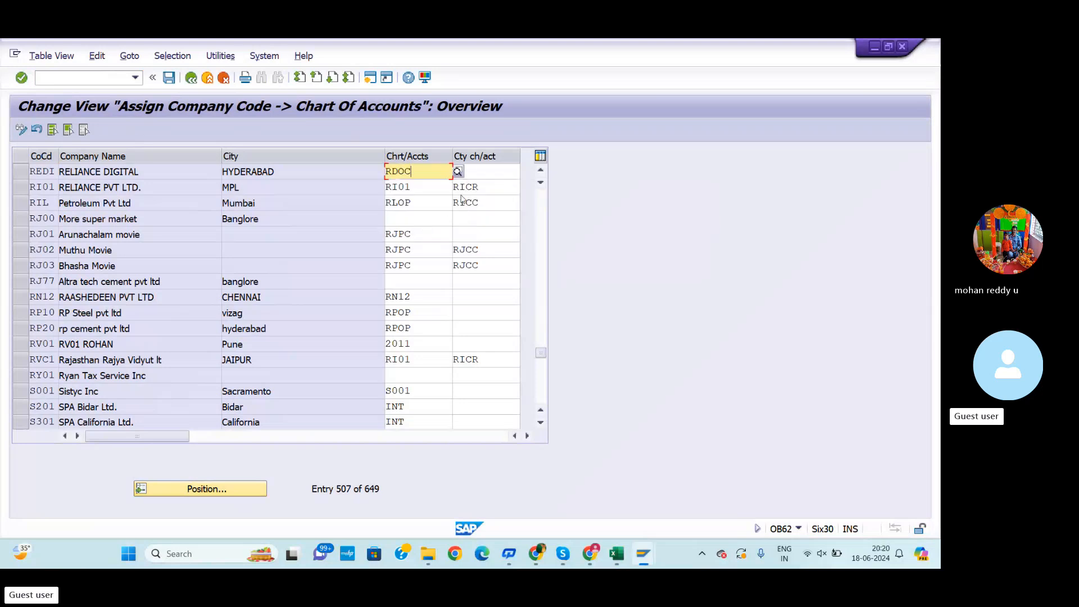
click(480, 170)
text(R)
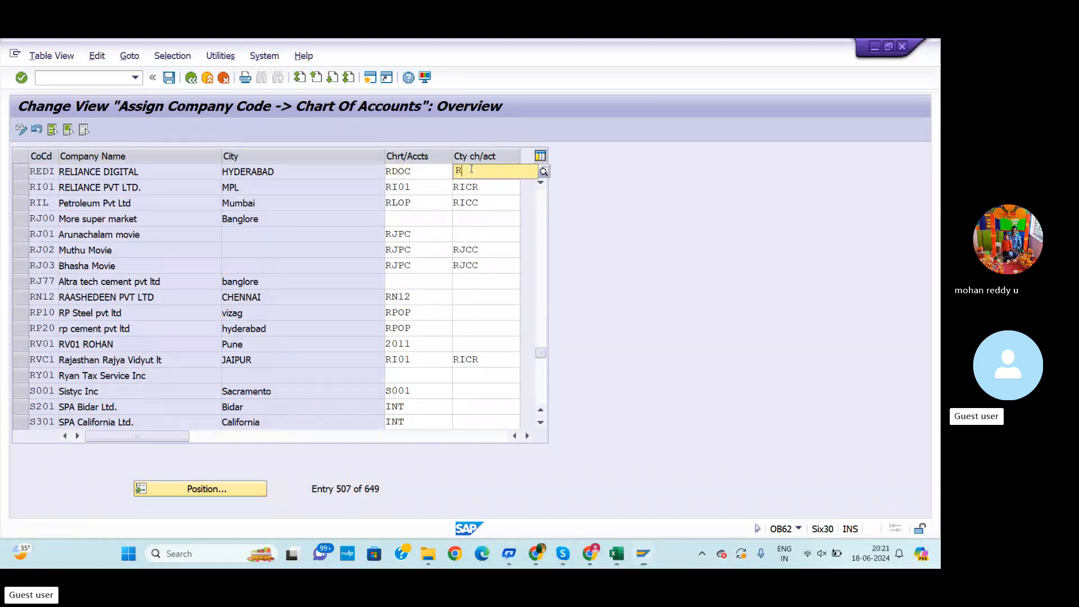
text(DCC)
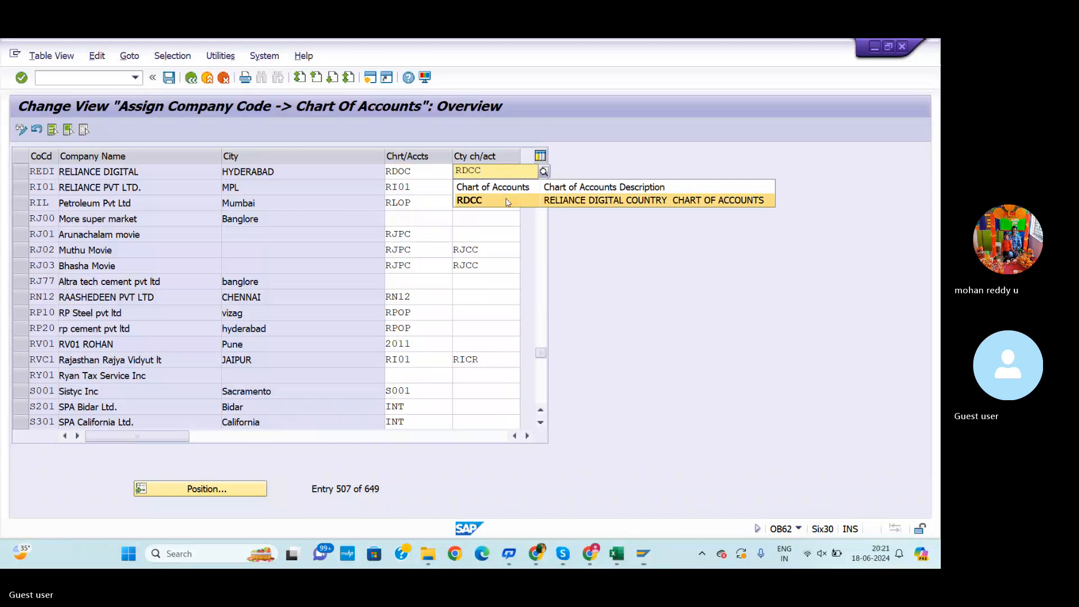
click(507, 199)
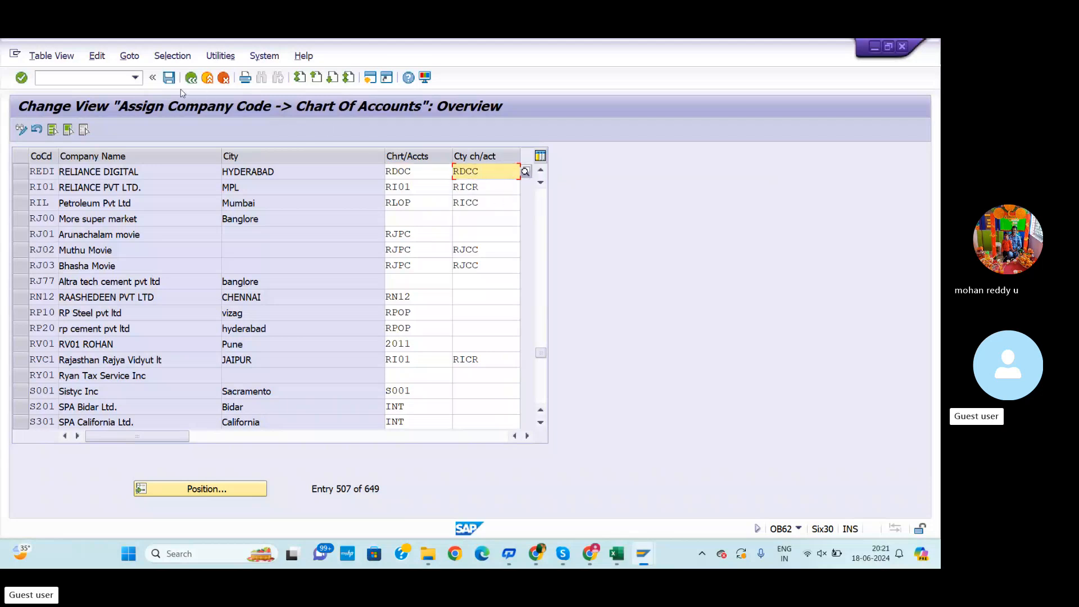
Save the assignment under a new customizing request described "ASSIGNMENT OF CHART OF ACCOUNT TO REDI"
click(168, 78)
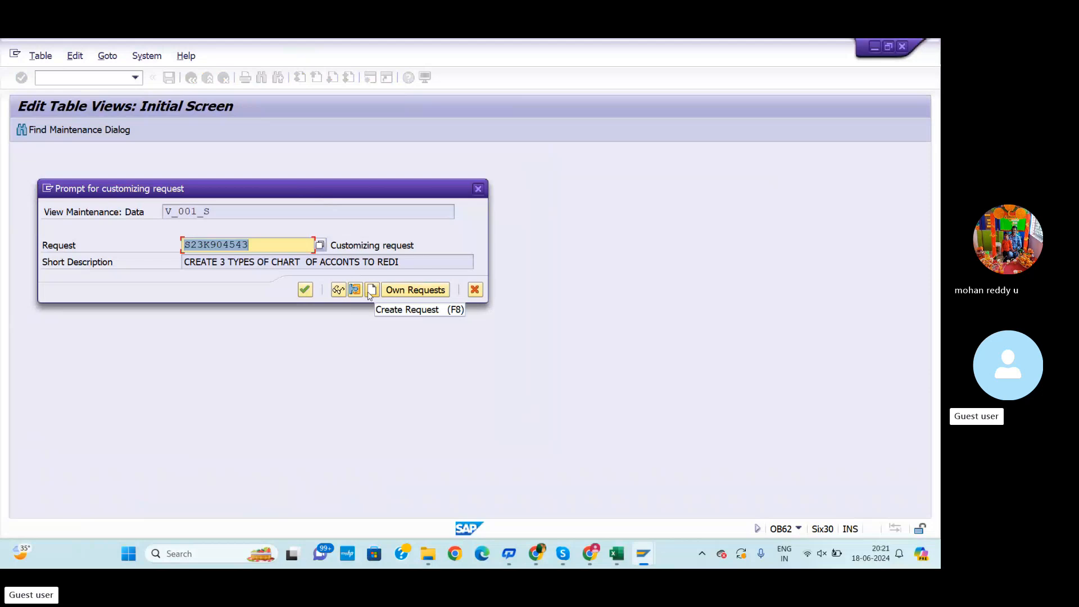
click(371, 290)
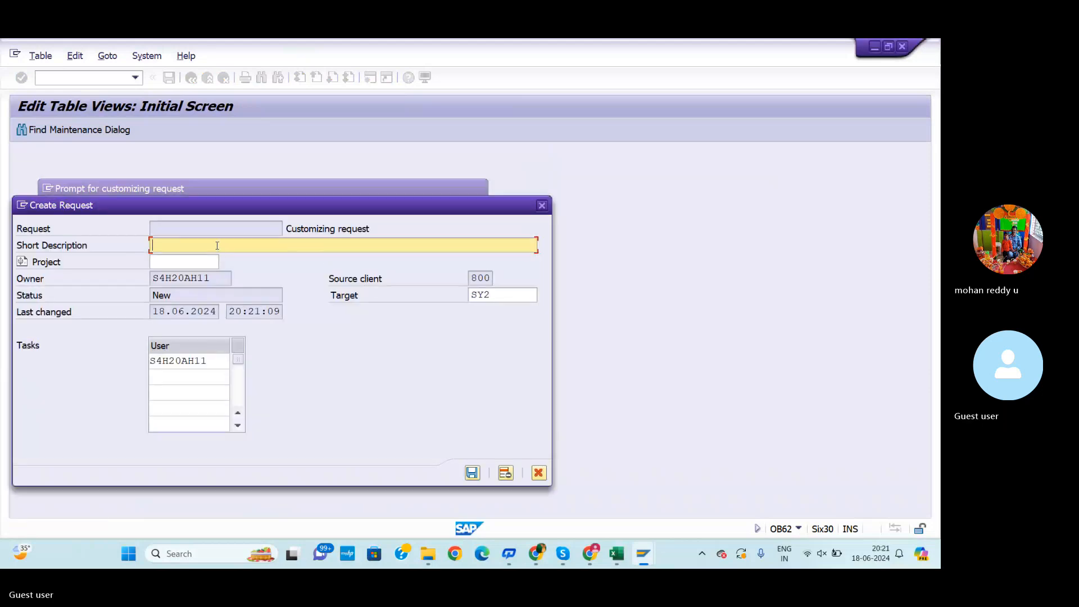
text(ASSIGNMENT OF CHART OF )
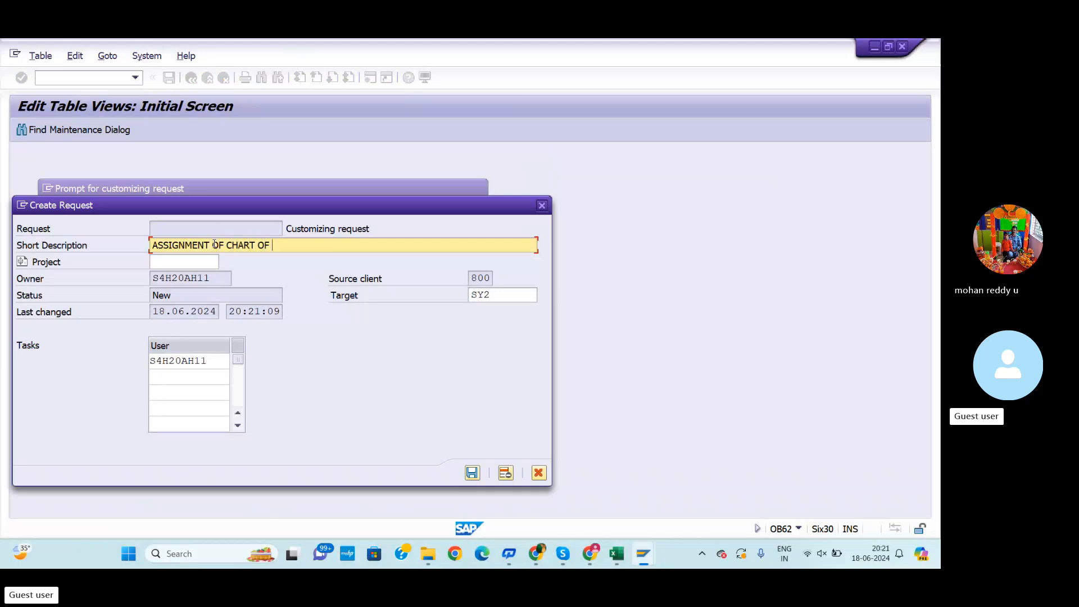
text(ACCOUNT TO OUR C)
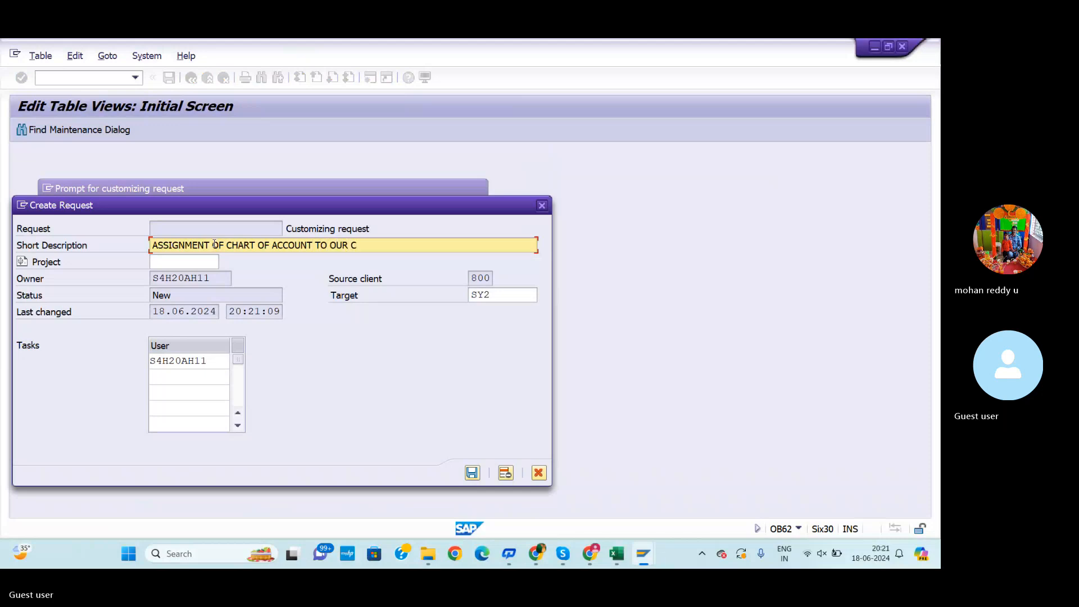
key(BackSpace)
key(BackSpace)
key(BackSpace)
key(BackSpace)
key(BackSpace)
text(REDI)
click(472, 473)
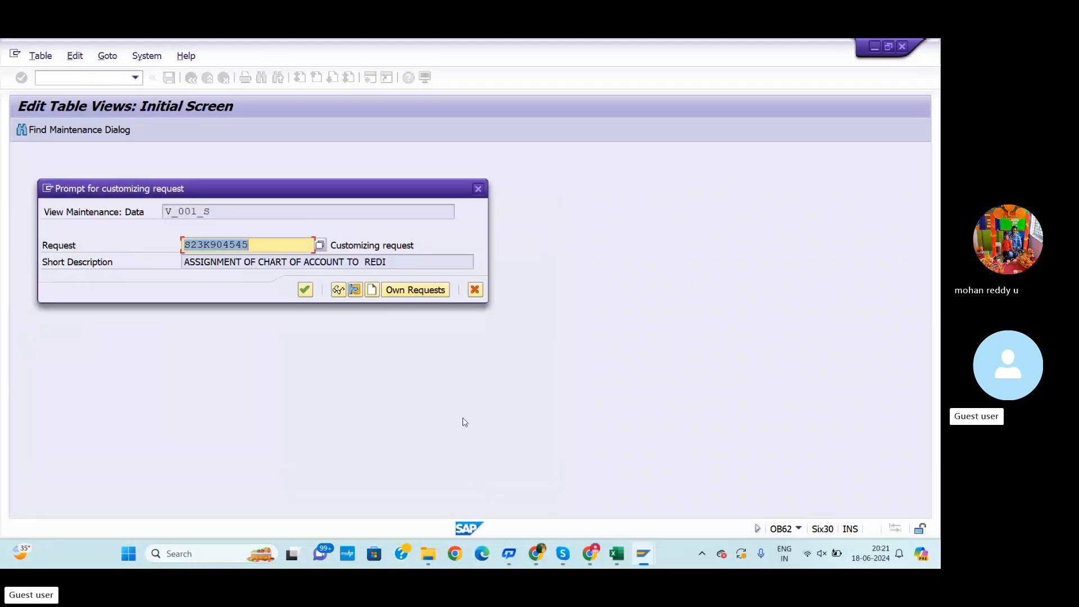
click(307, 291)
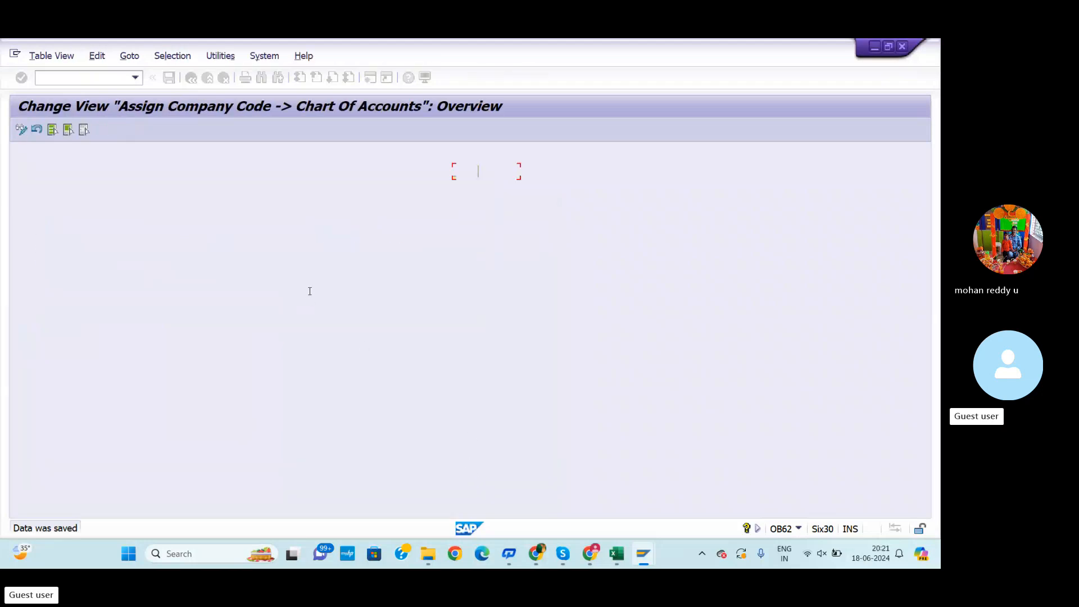
Switch to the GL configuration notes workbook and review the listed chart of accounts and OB62 steps
key(alt+Tab)
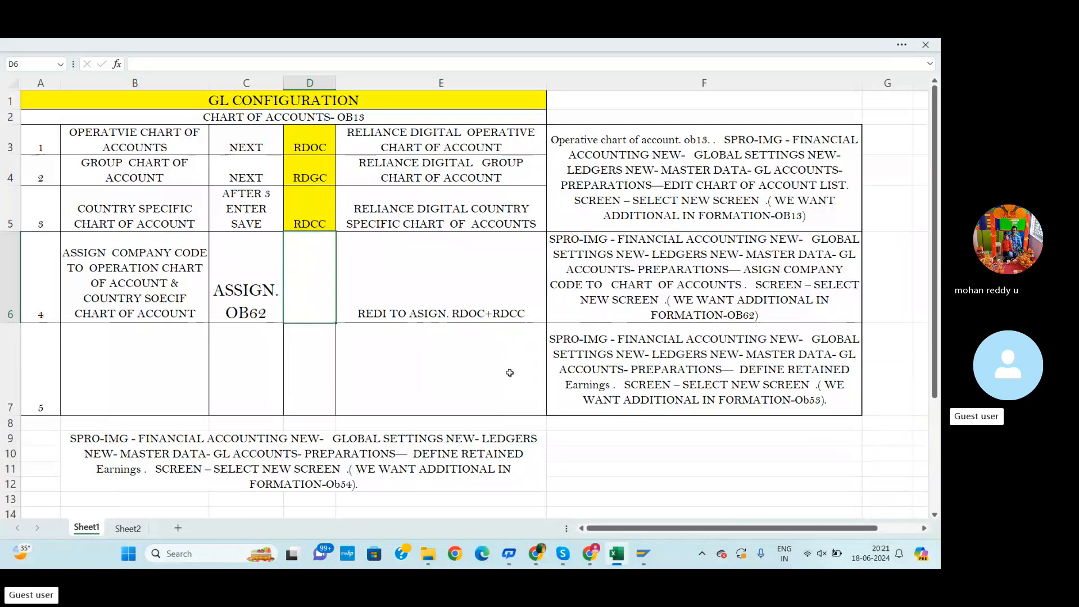
scroll(496, 382, down, 3)
scroll(494, 387, up, 3)
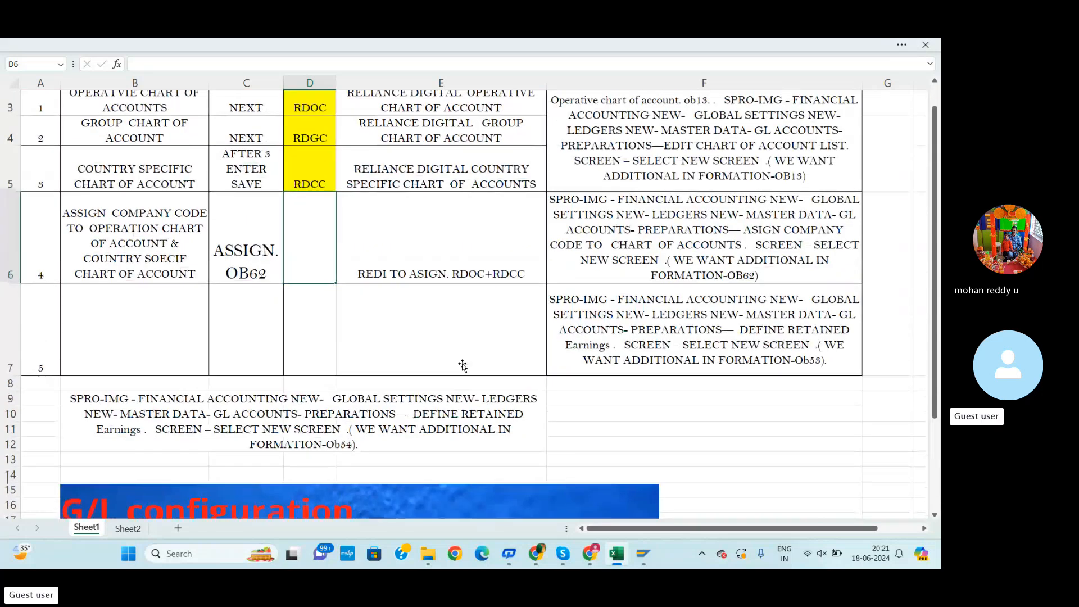
scroll(218, 364, down, 3)
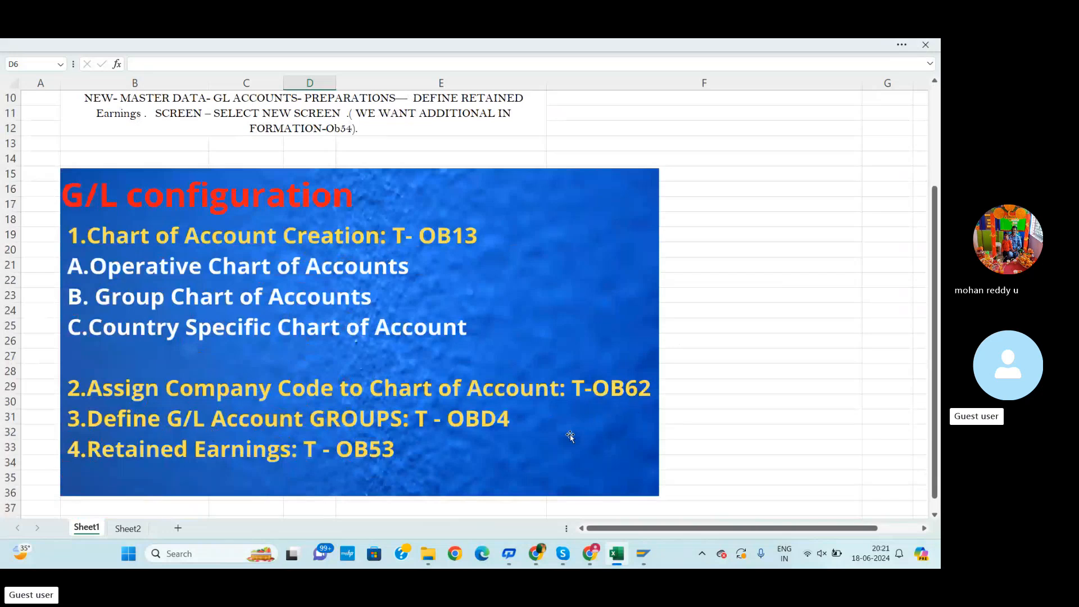
scroll(434, 401, down, 1)
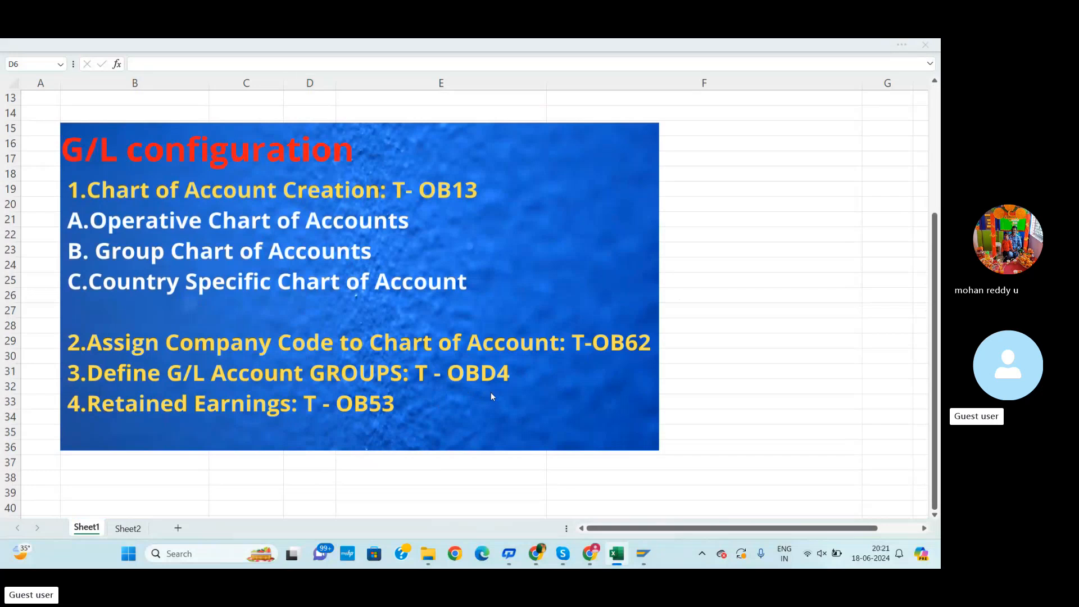
Open the CHART OF ACCOUNTS & GL GROUP CREATION workbook from the CHART OF ACCOUNTS folder and view Sheet2
key(alt+Tab)
click(620, 553)
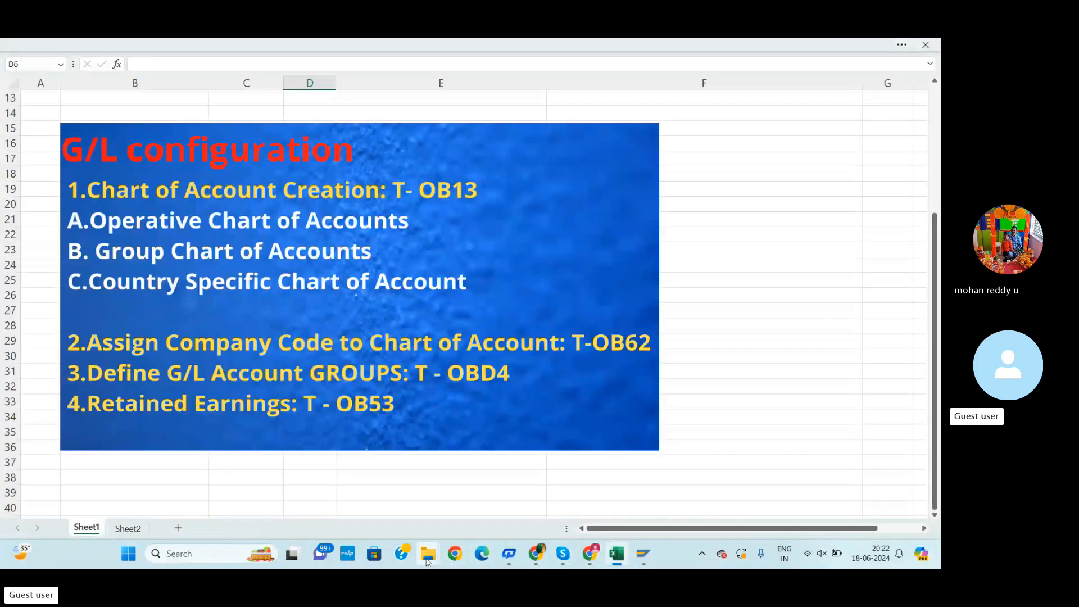
mouse_move(427, 554)
click(476, 495)
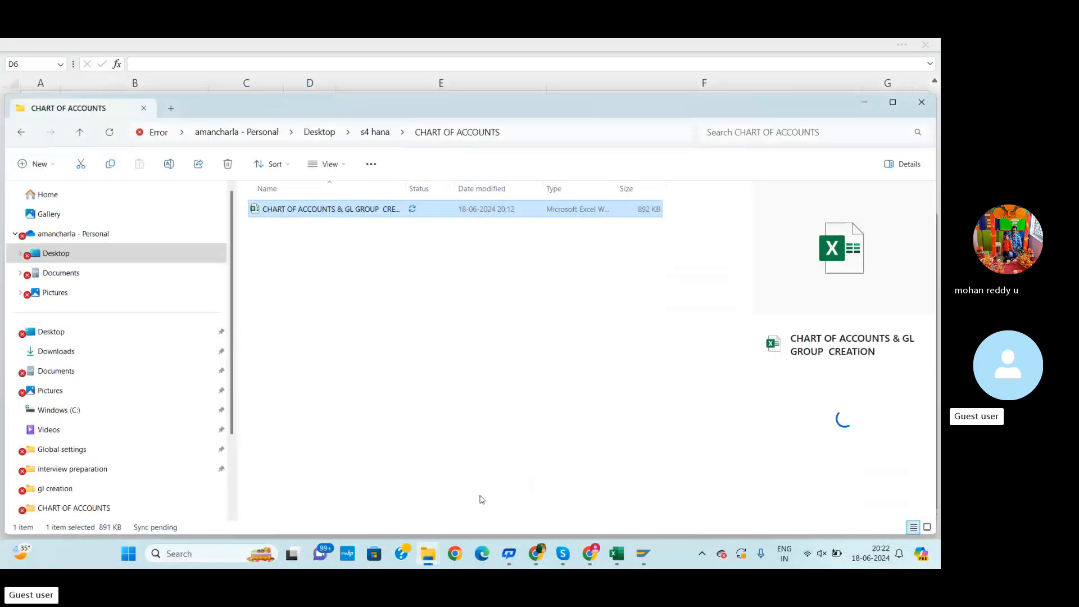
click(22, 132)
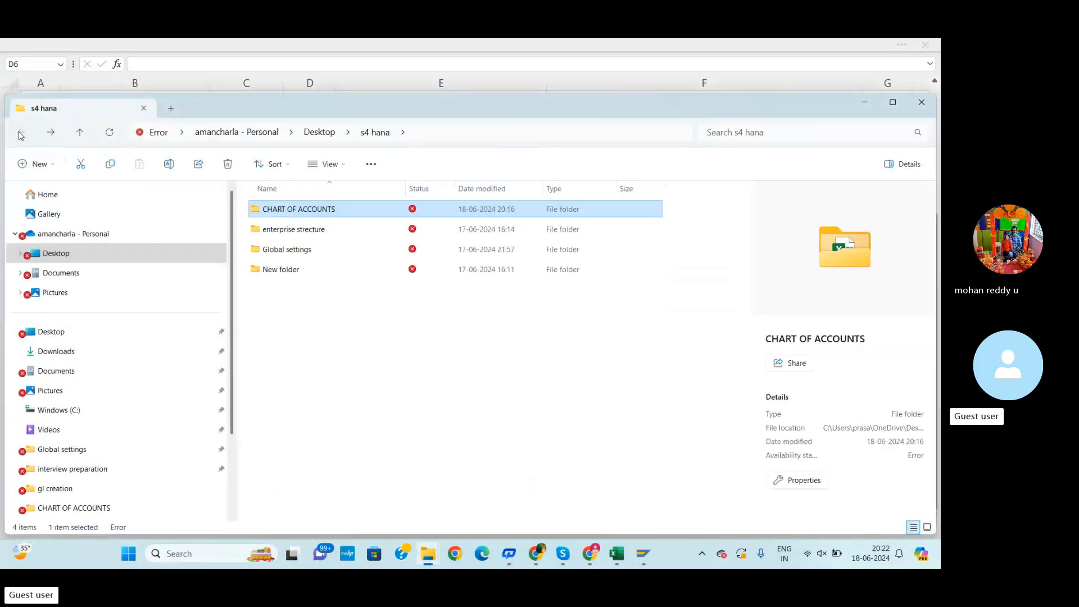
double_click(302, 210)
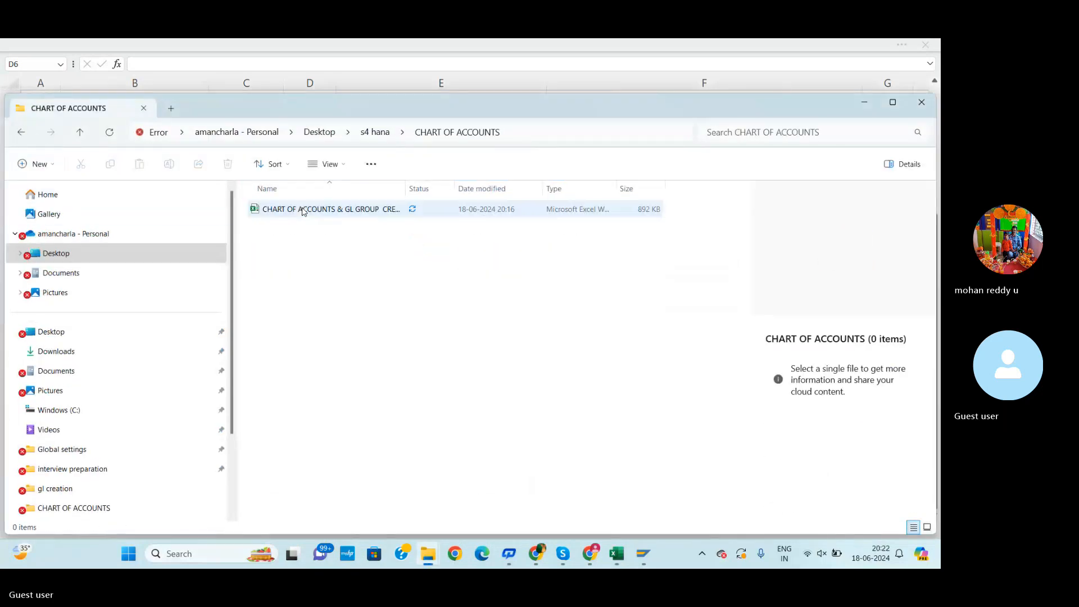
double_click(303, 211)
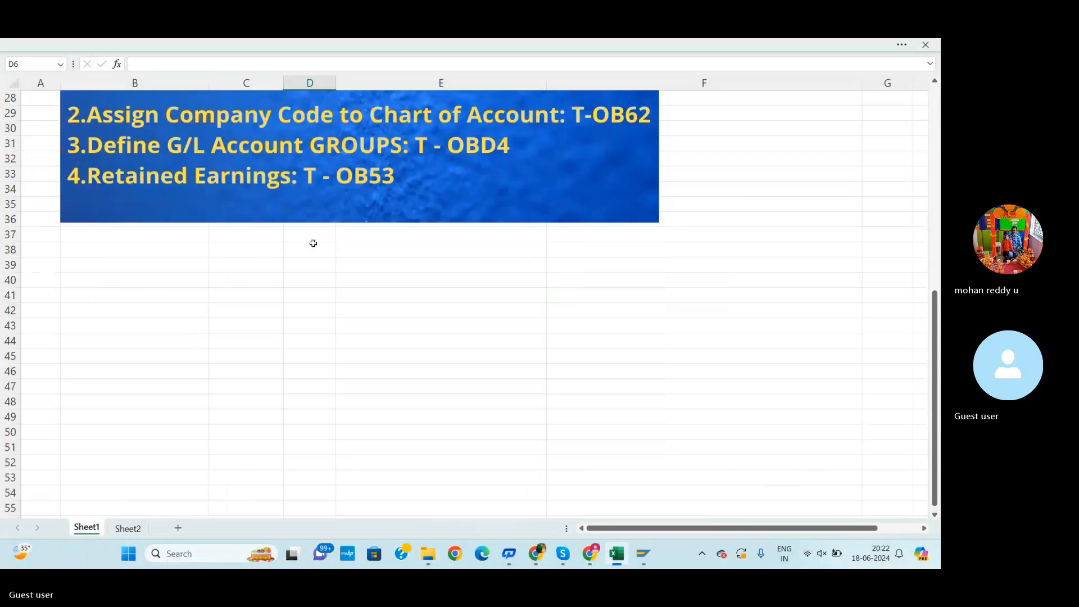
click(128, 528)
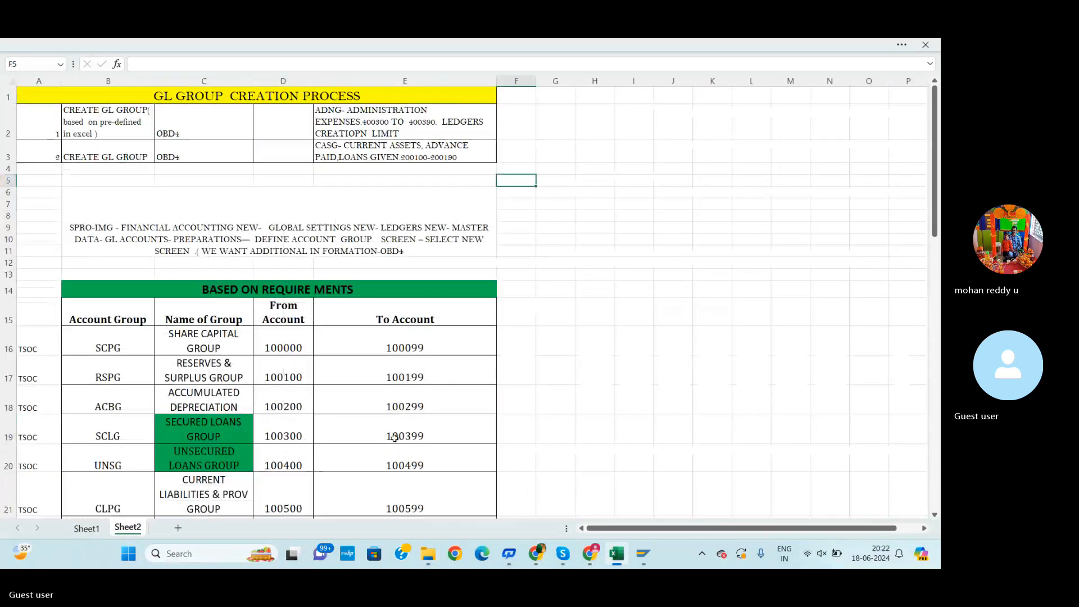
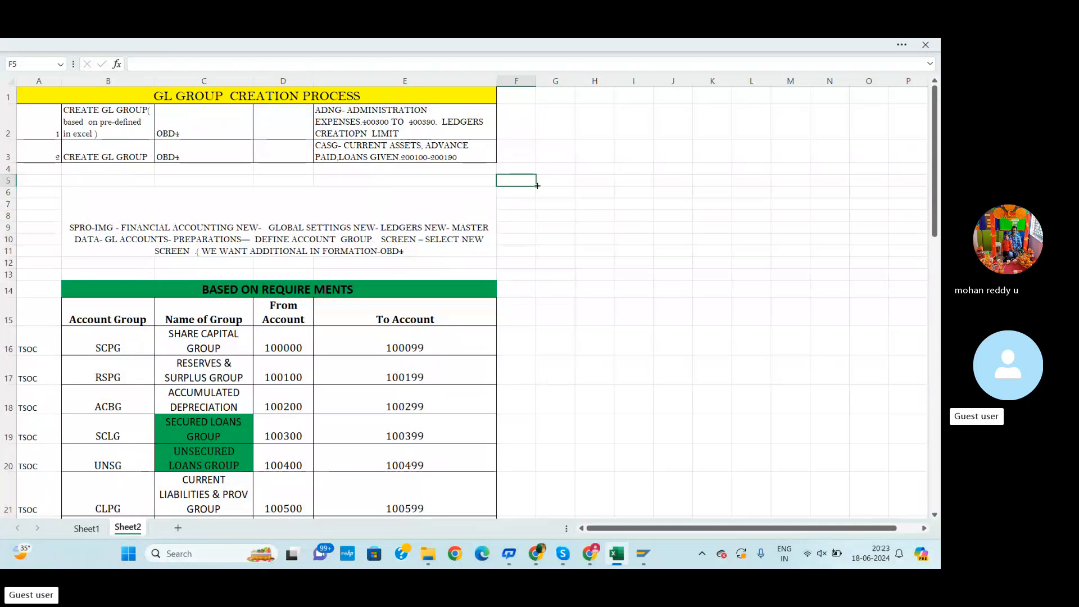
Review the GL group creation notes and the transaction code list in the workbook
scroll(437, 211, down, 1)
scroll(444, 219, down, 1)
scroll(458, 231, up, 2)
key(alt+Tab)
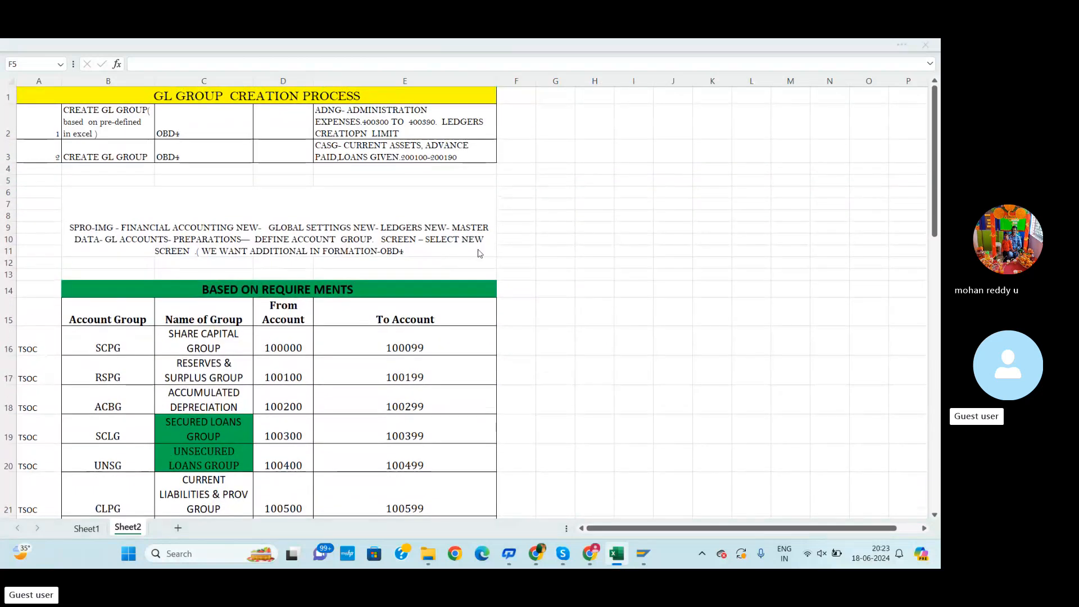
key(alt+Tab)
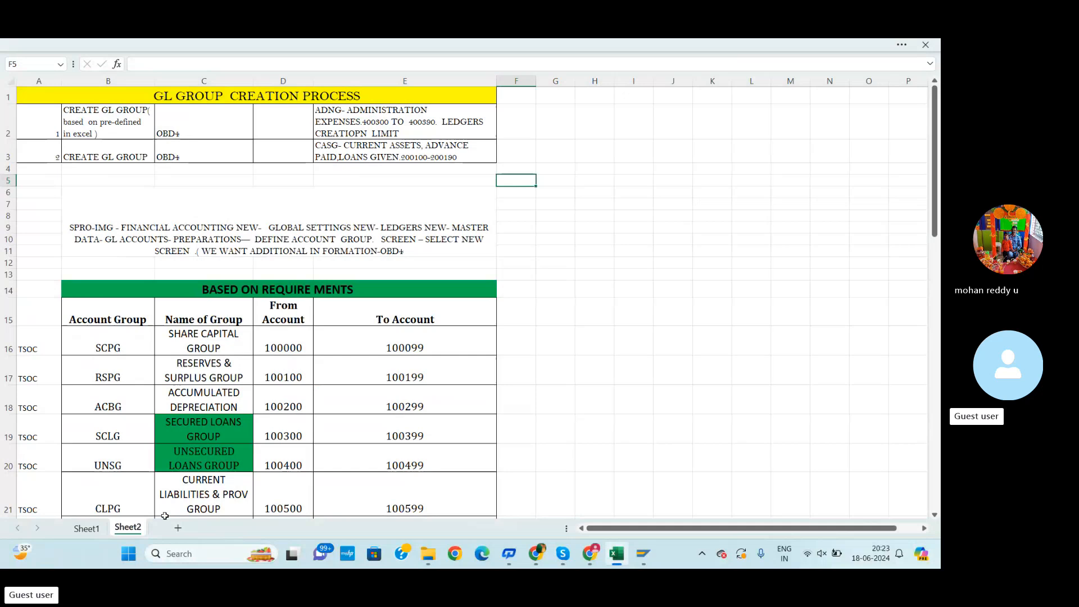
click(95, 528)
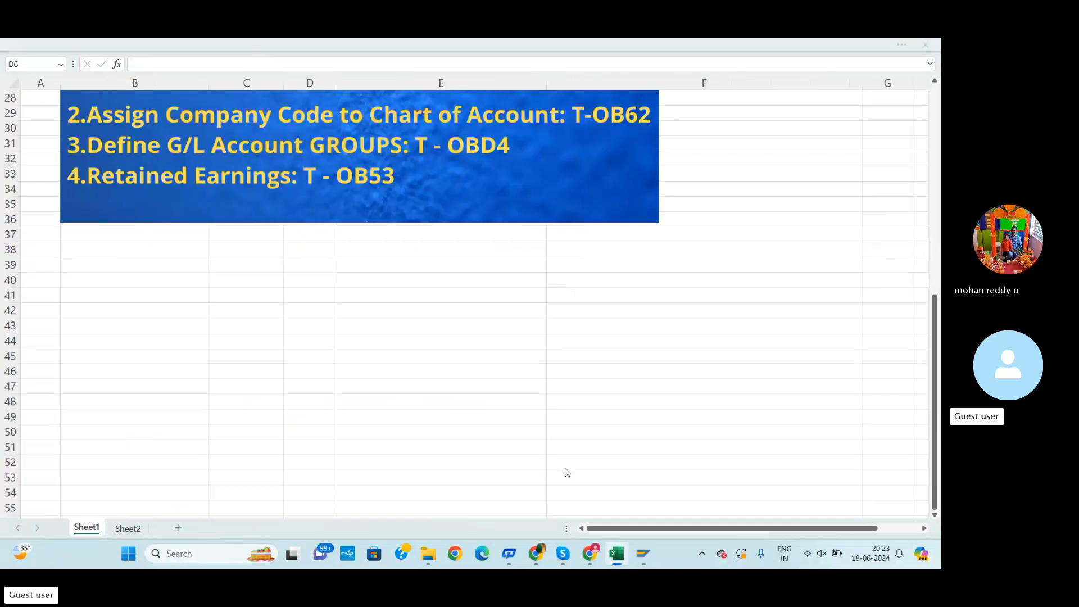
Open transaction OBD4 and start adding new G/L account group entries
key(alt+Tab)
mouse_move(649, 545)
click(680, 507)
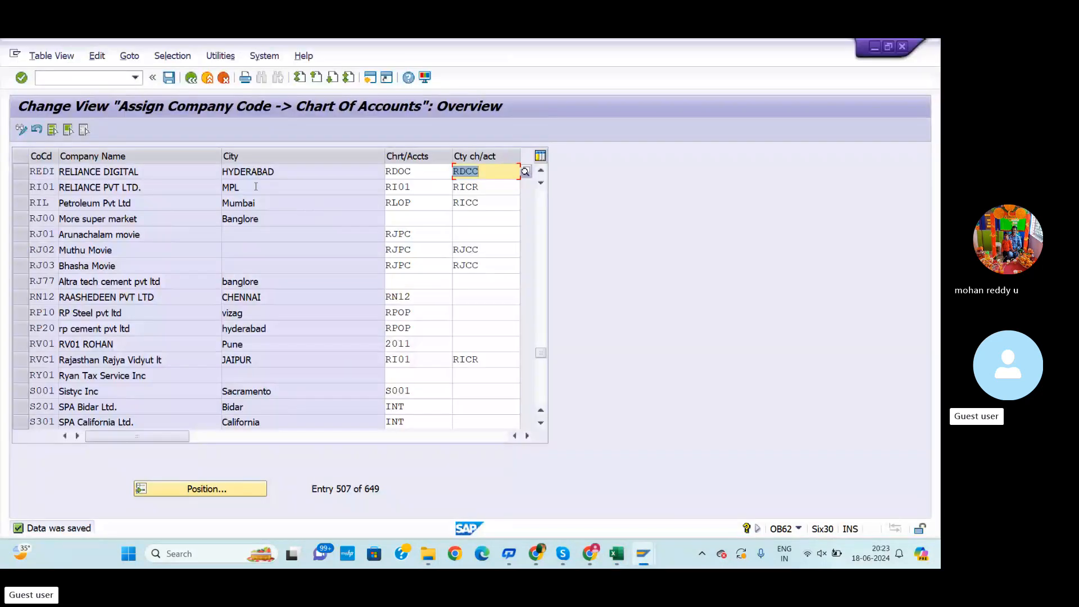
click(83, 75)
text(/NOBD4)
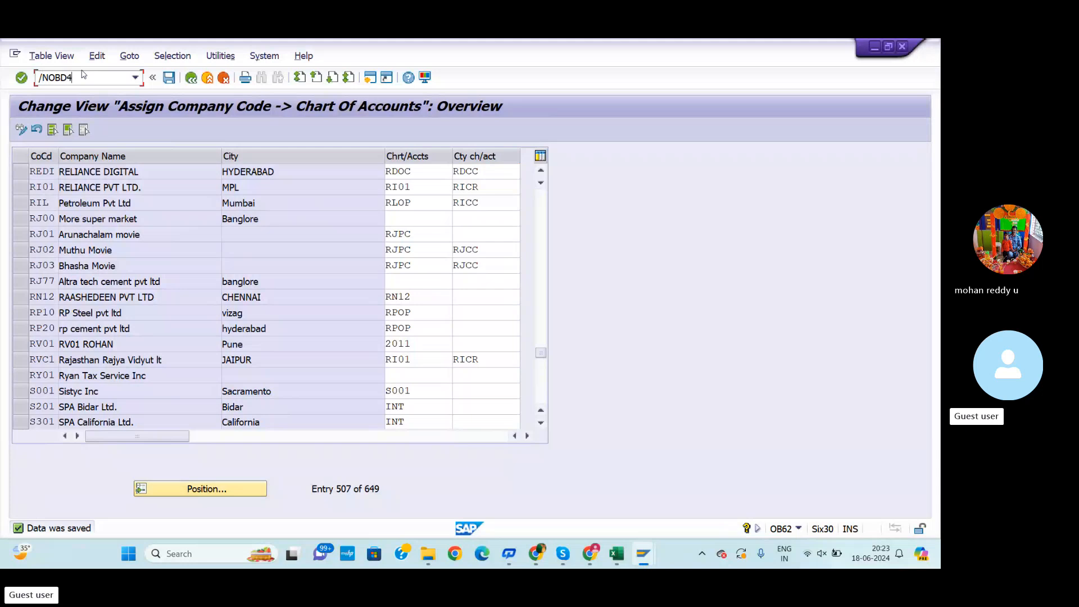
key(Return)
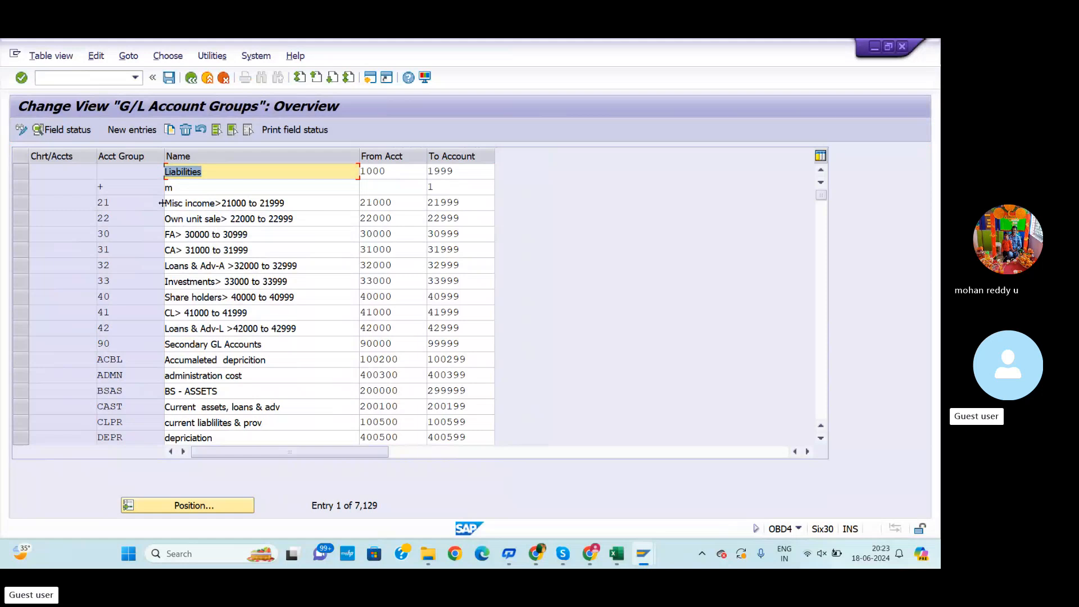
click(140, 132)
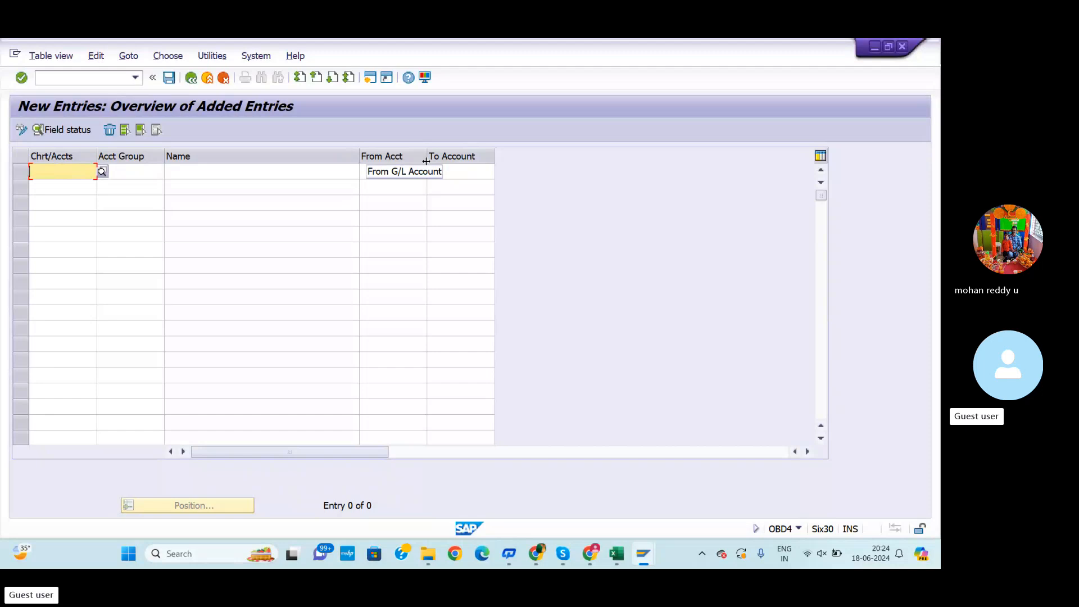
click(381, 175)
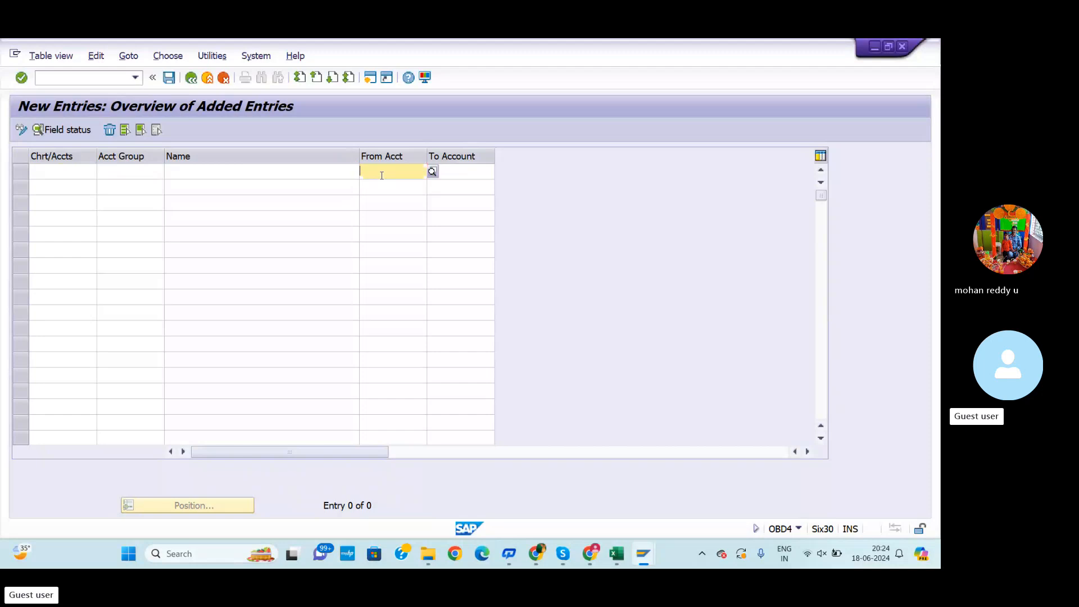
text(1)
click(481, 174)
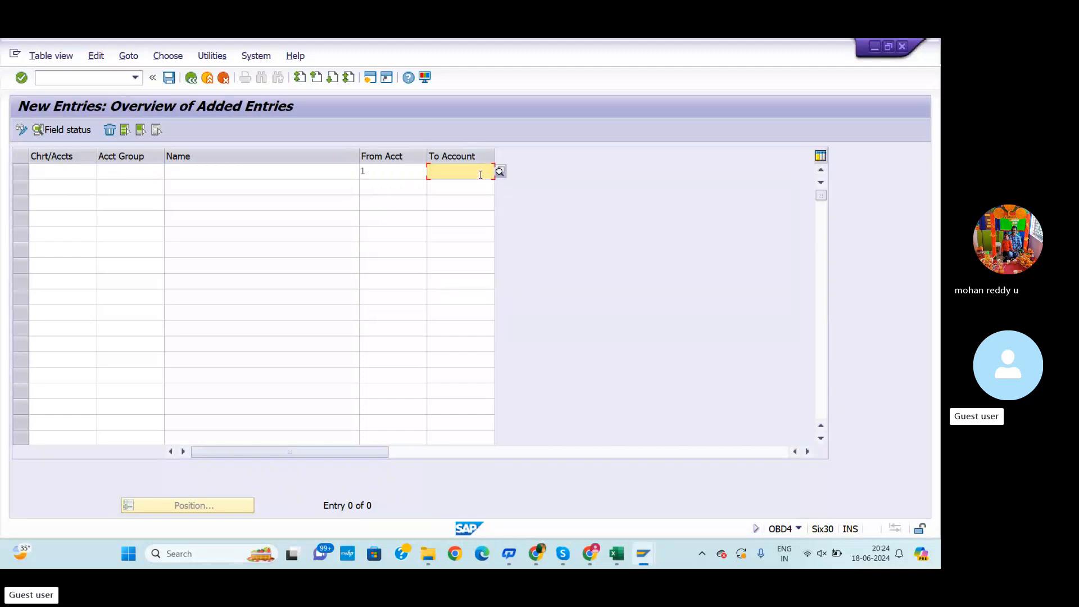
text(500)
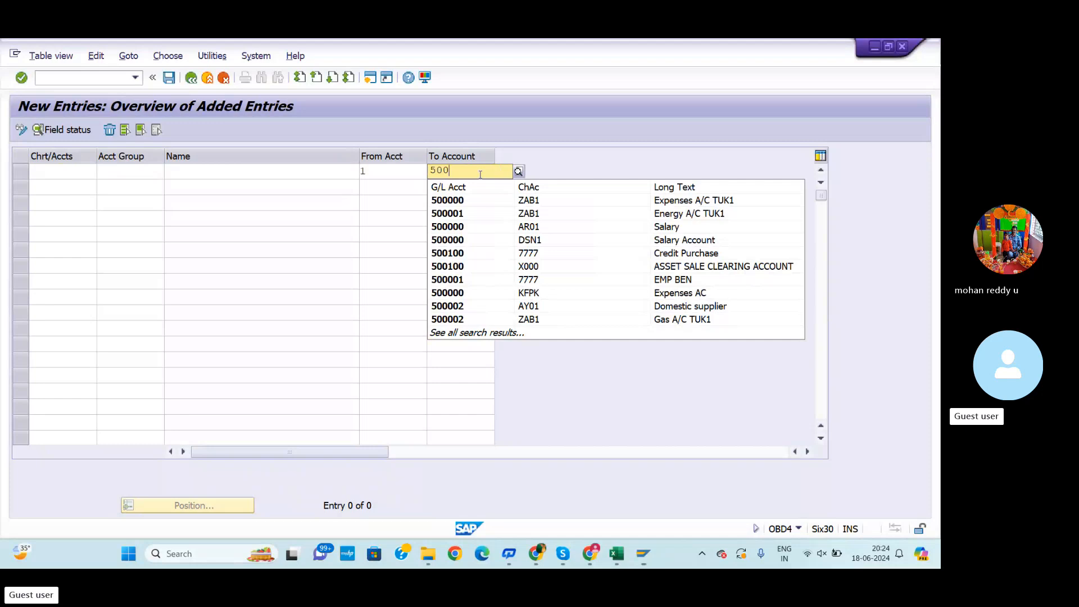
key(BackSpace)
key(BackSpace)
key(BackSpace)
click(392, 173)
key(BackSpace)
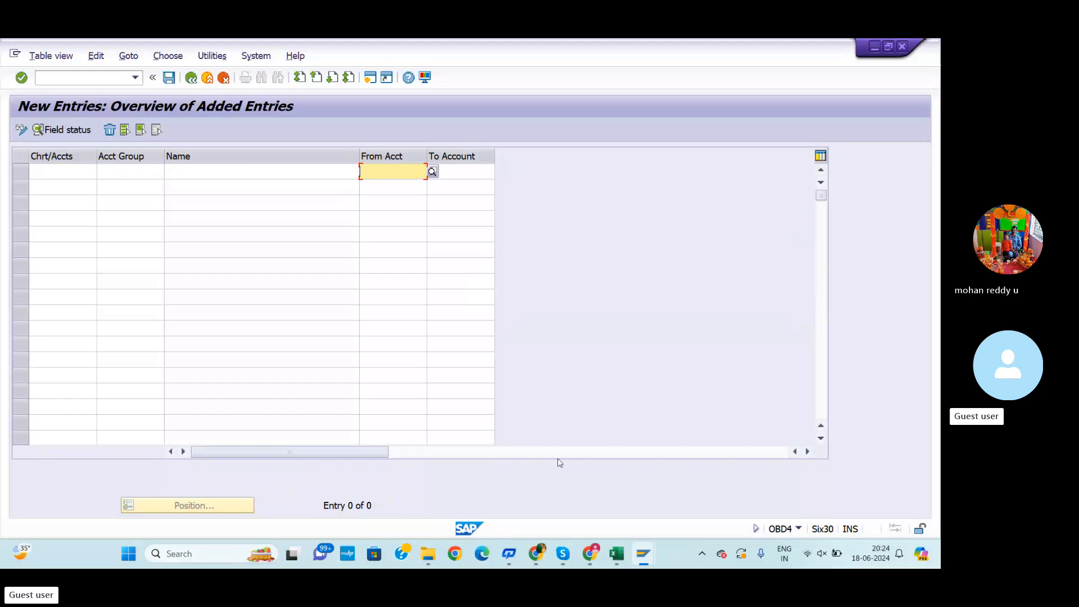
Review the required account groups table on Sheet2 of the workbook
click(617, 554)
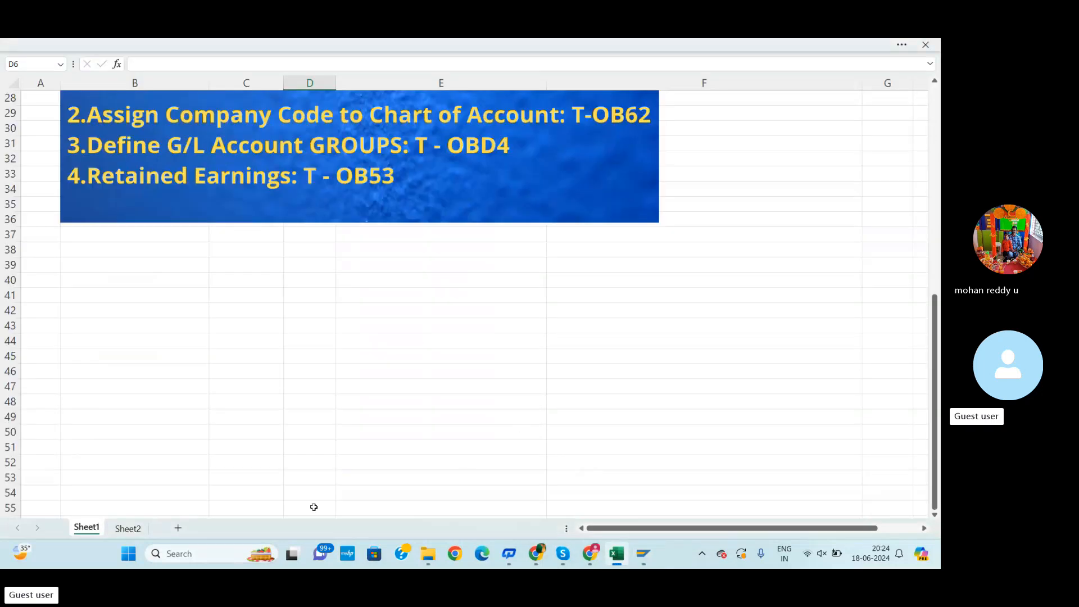
click(128, 527)
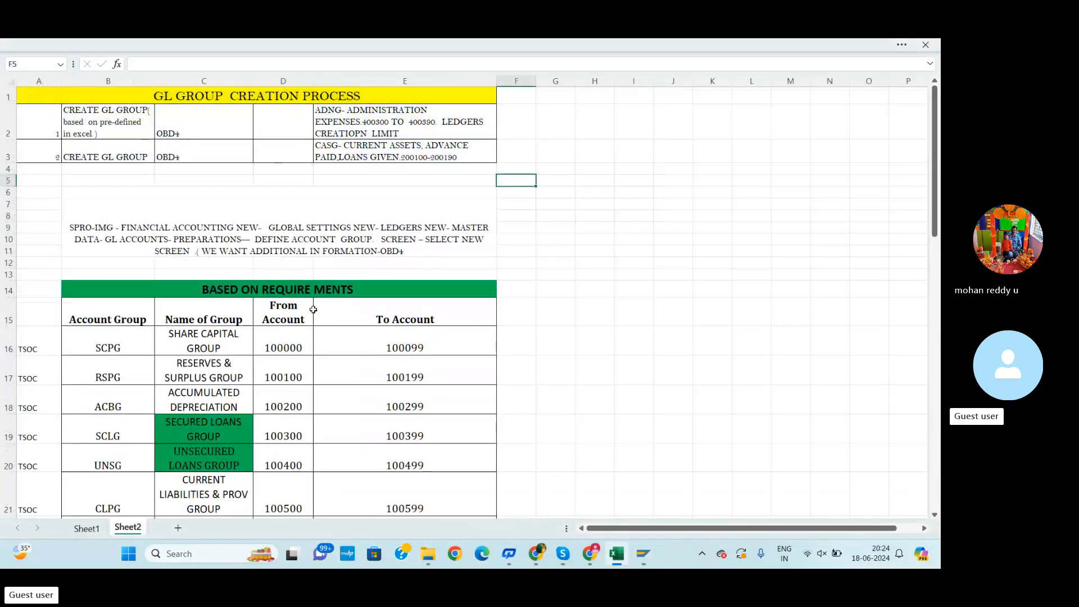
scroll(313, 309, down, 1)
scroll(313, 309, down, 2)
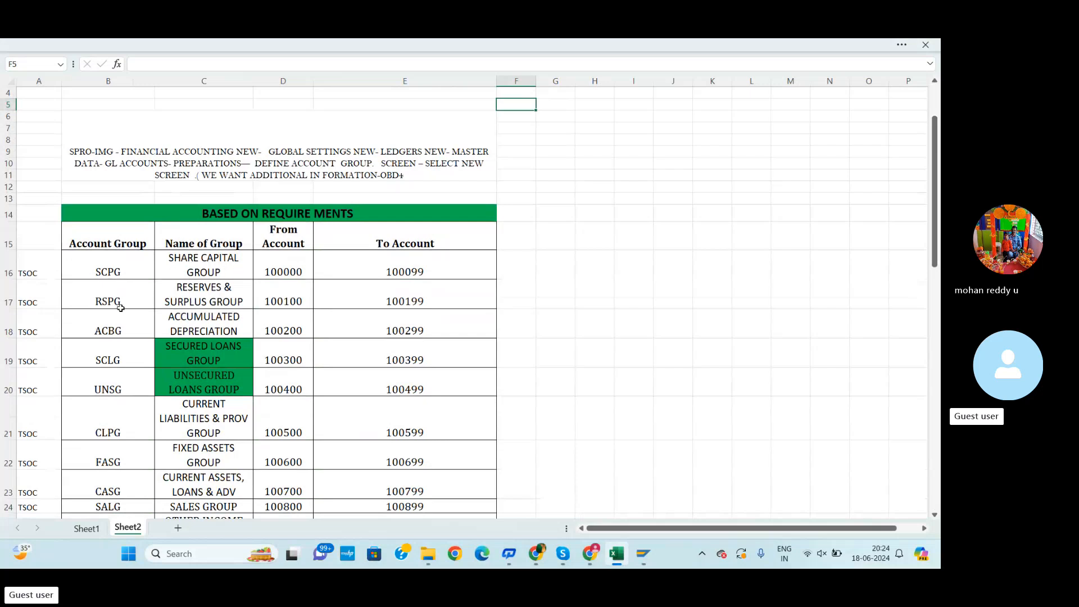
scroll(173, 373, down, 1)
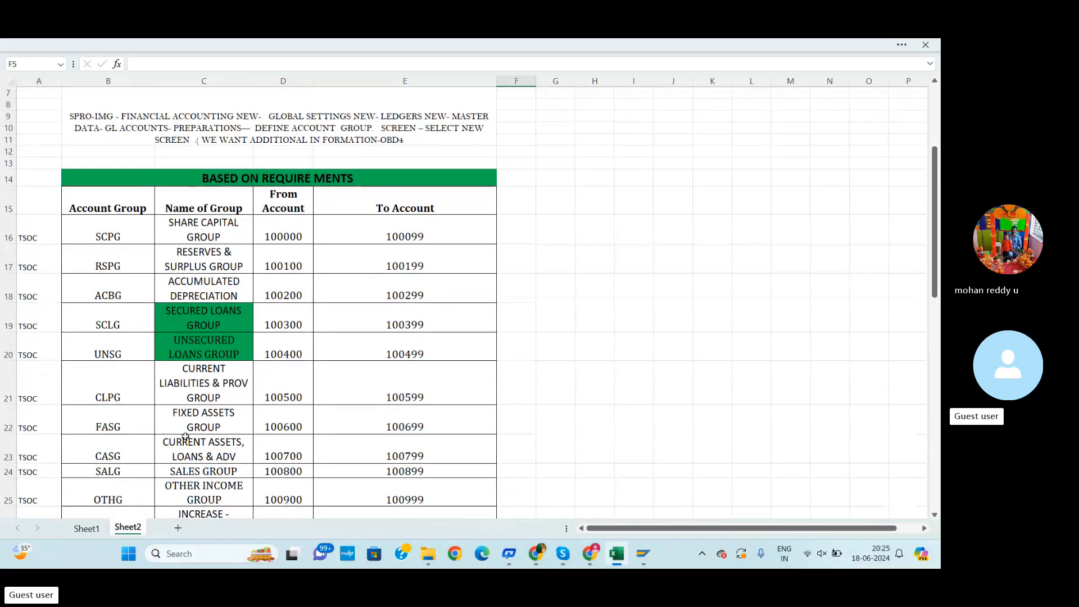
scroll(175, 440, down, 1)
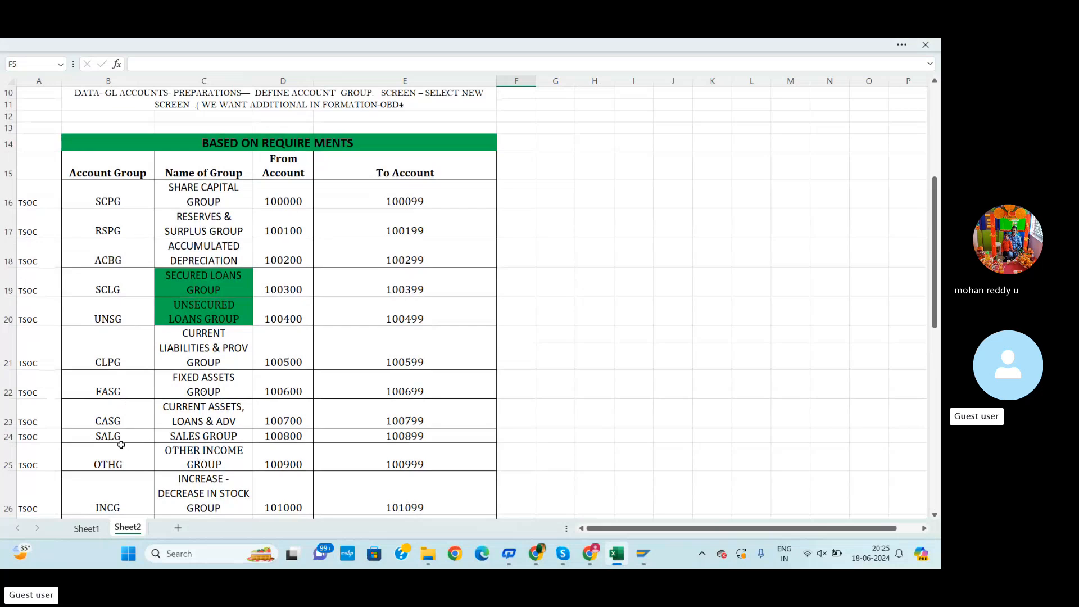
scroll(209, 453, down, 1)
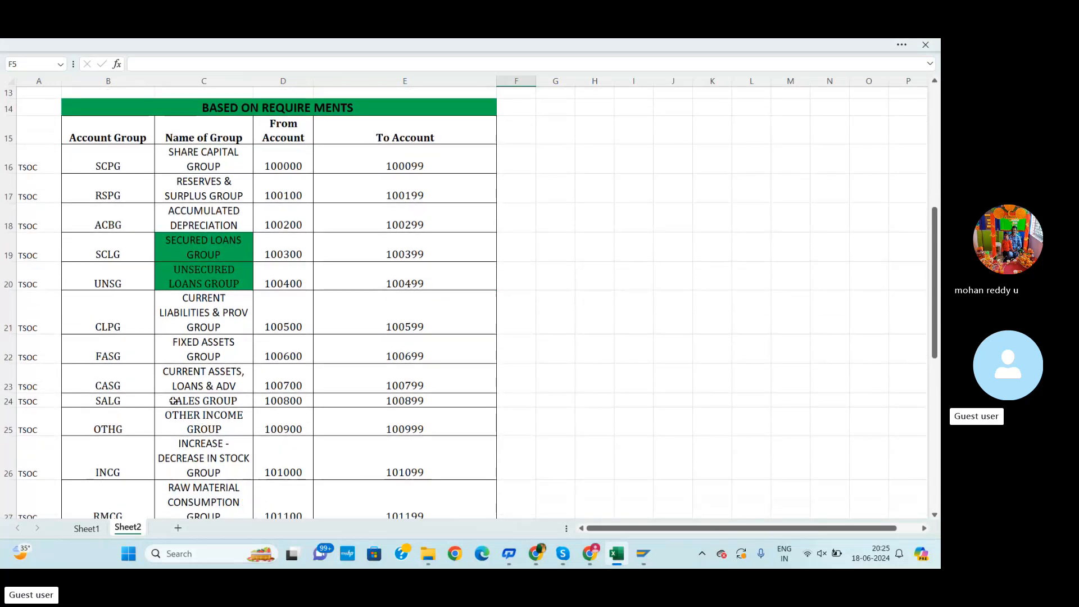
scroll(113, 275, up, 2)
scroll(100, 279, down, 3)
scroll(208, 238, up, 2)
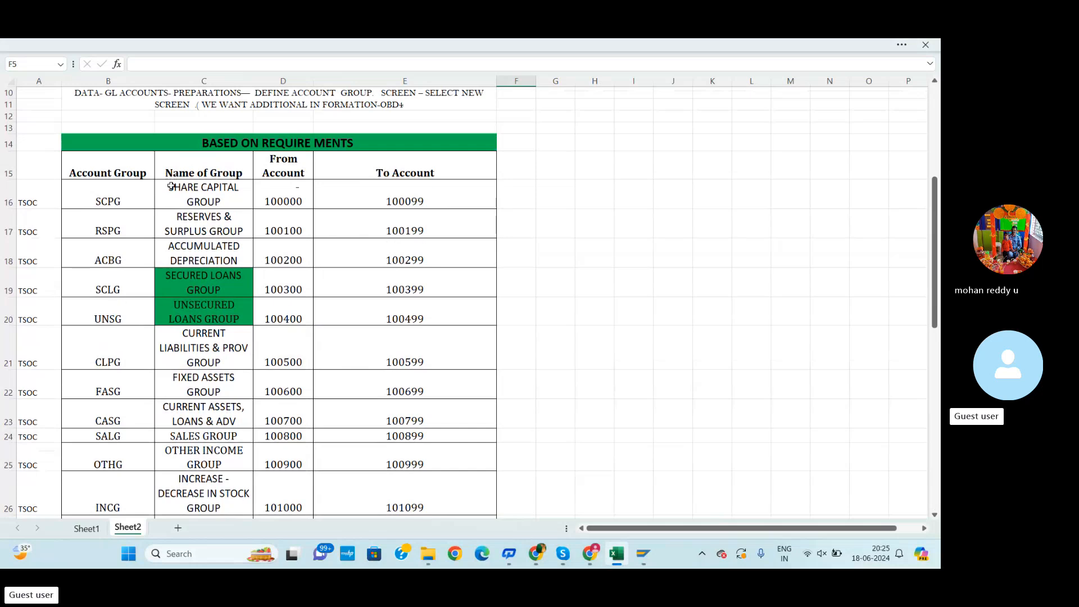
Copy the account groups table from SCPG to TXRA with names and account ranges into the new entries
drag(127, 194, 358, 400)
key(ctrl+c)
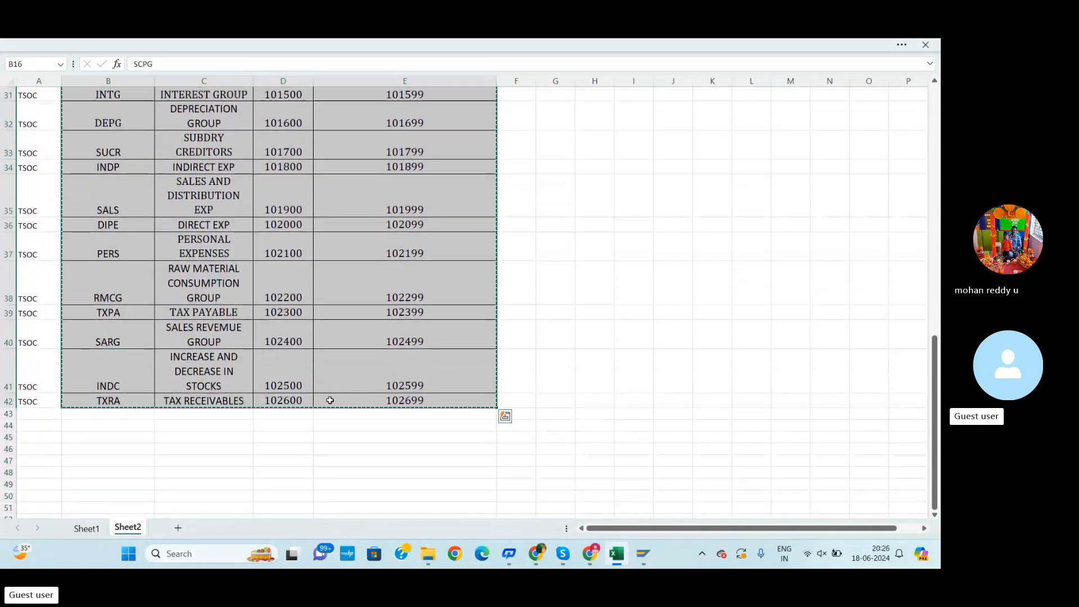
key(alt+Tab)
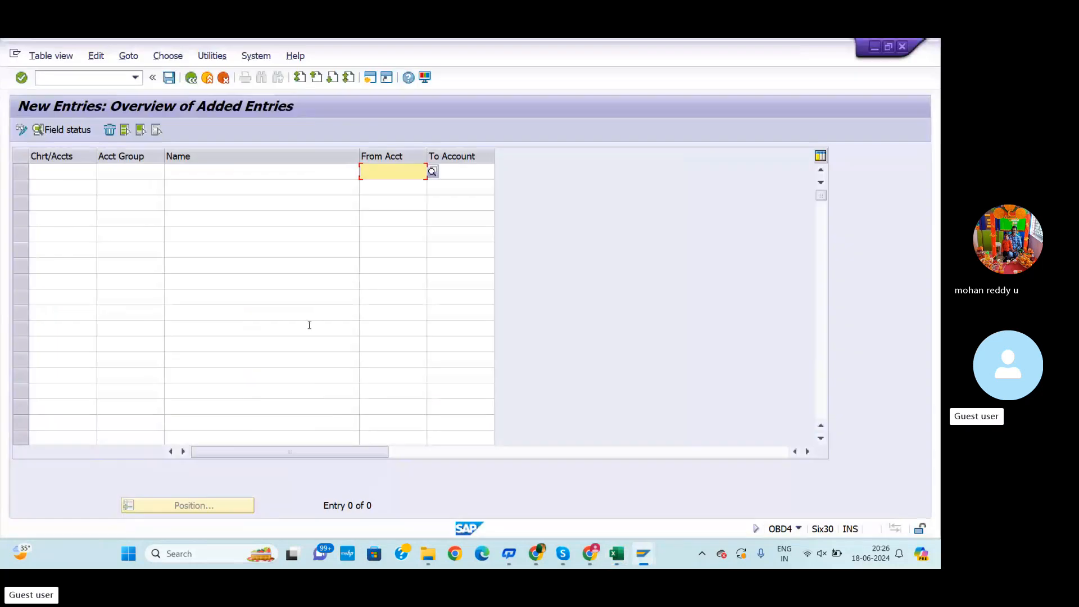
click(120, 171)
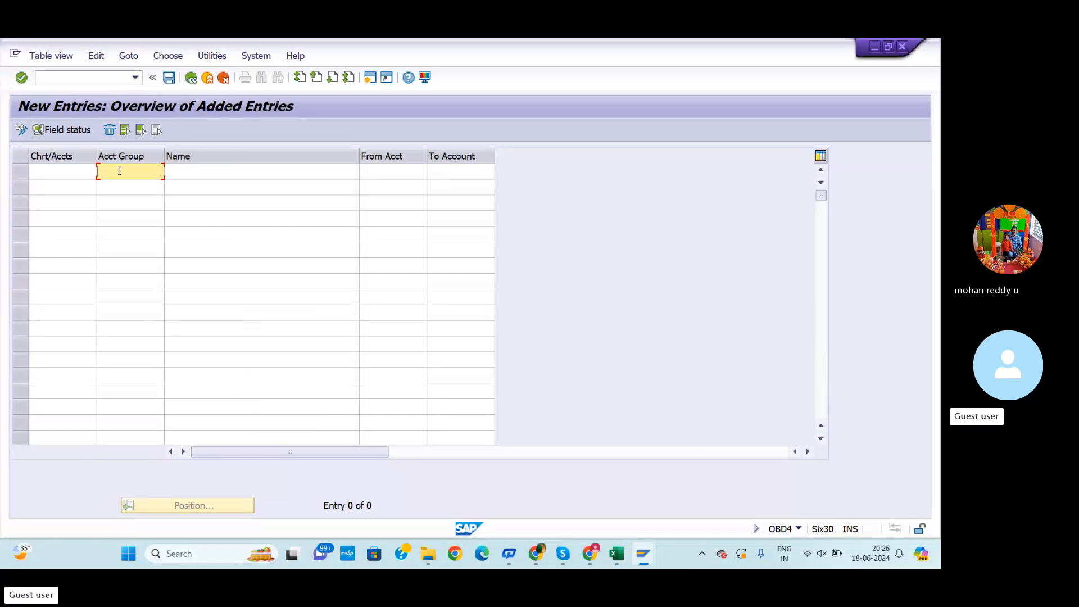
key(ctrl+v)
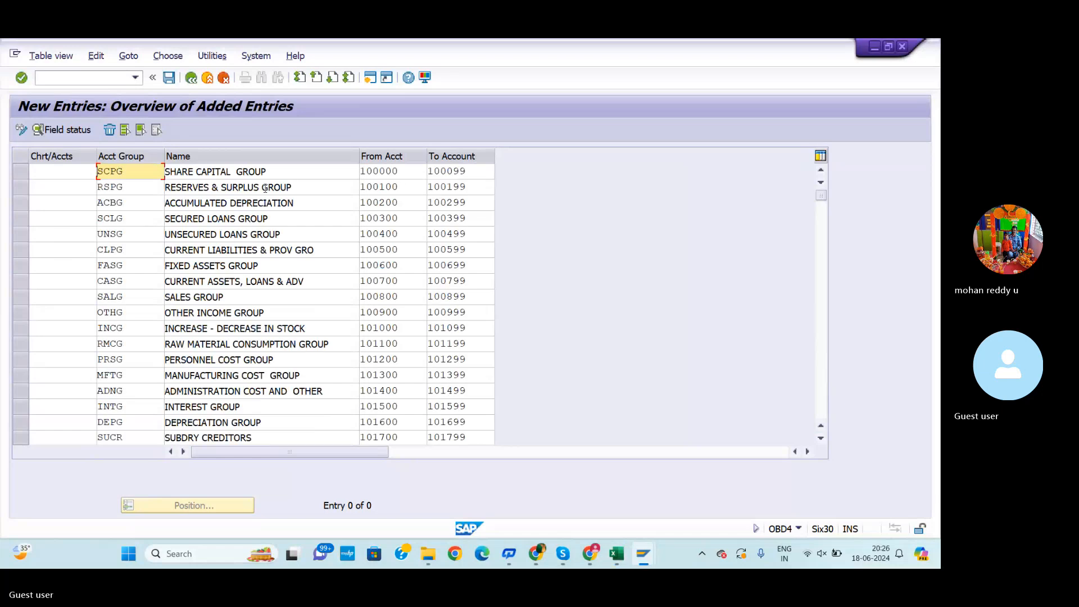
Set the chart of accounts to RDOC for the first five account group rows
click(56, 171)
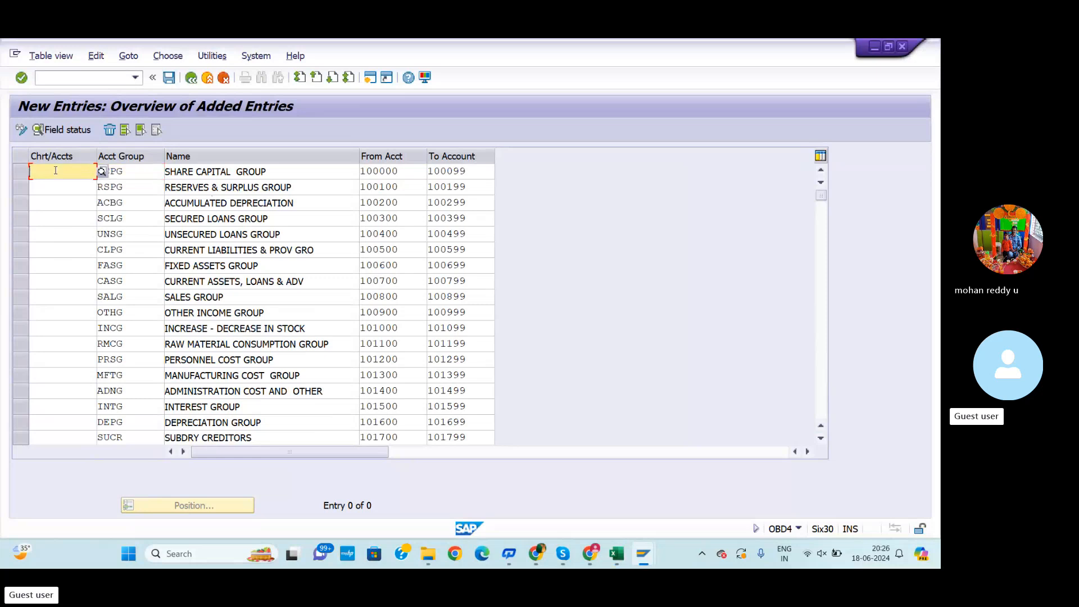
text(RD)
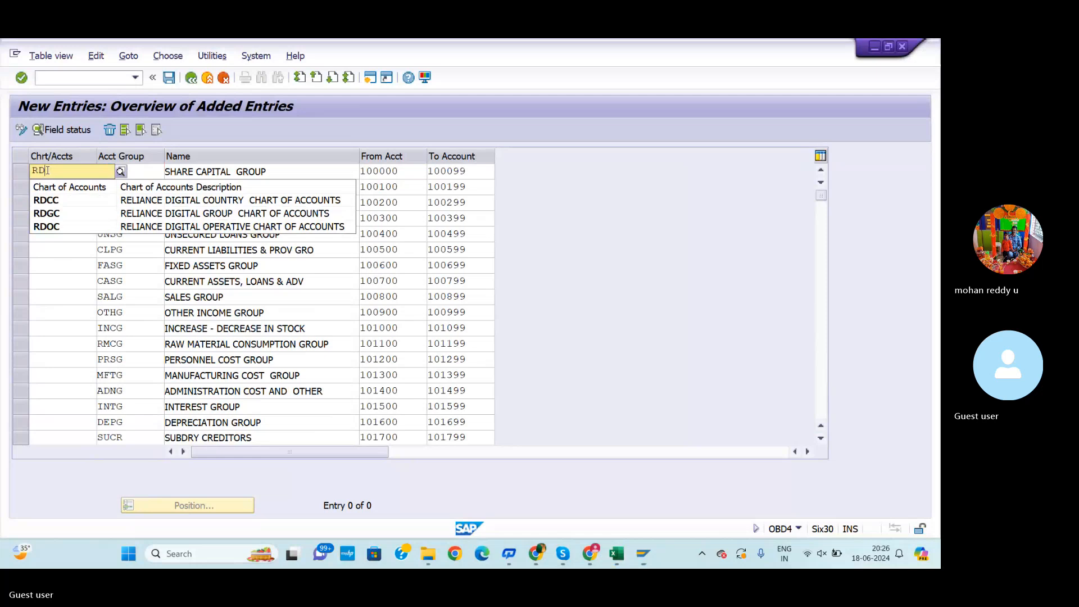
click(48, 228)
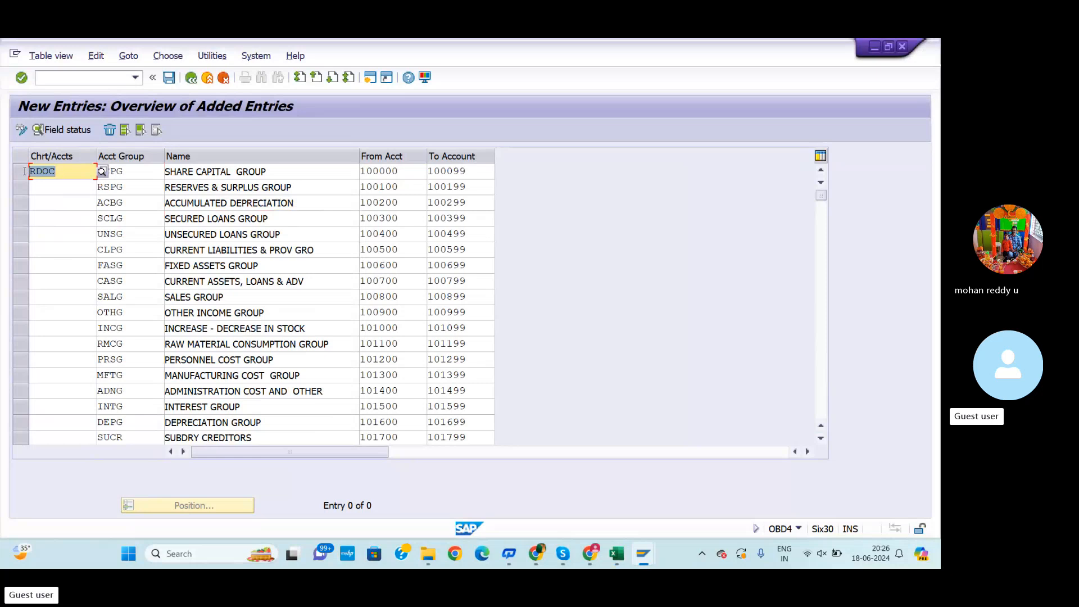
click(81, 187)
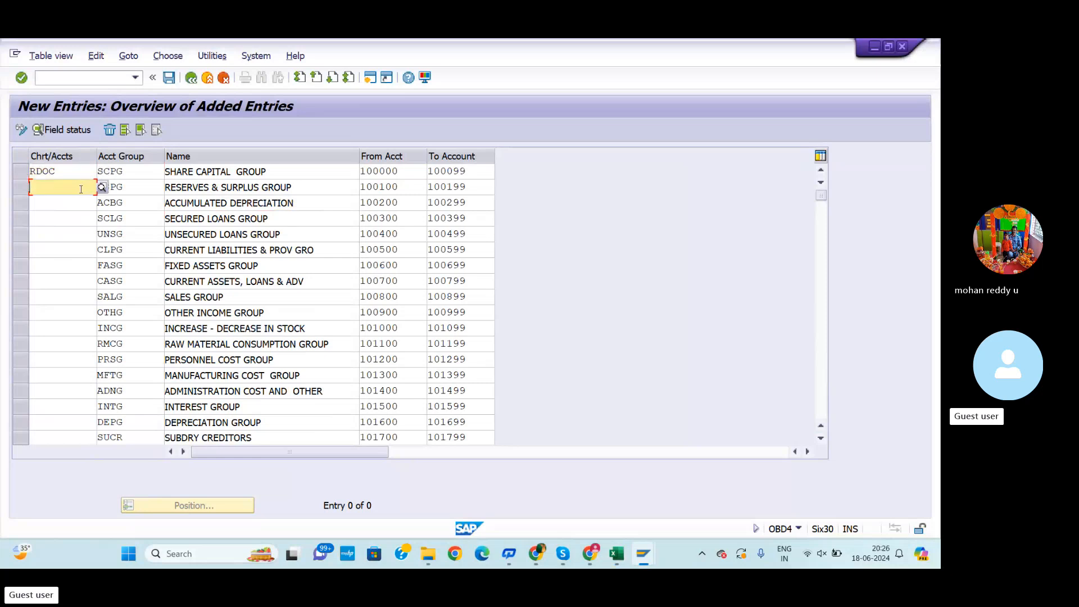
text(RDOC)
click(81, 203)
text(RDOC)
click(81, 214)
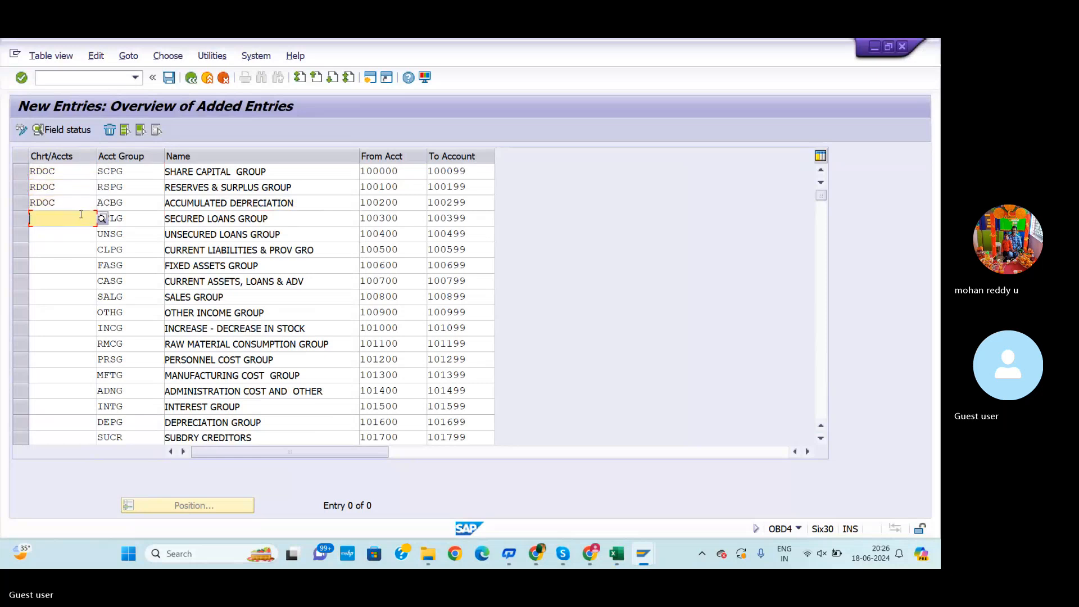
text(RDOC)
click(90, 232)
text(RDOC)
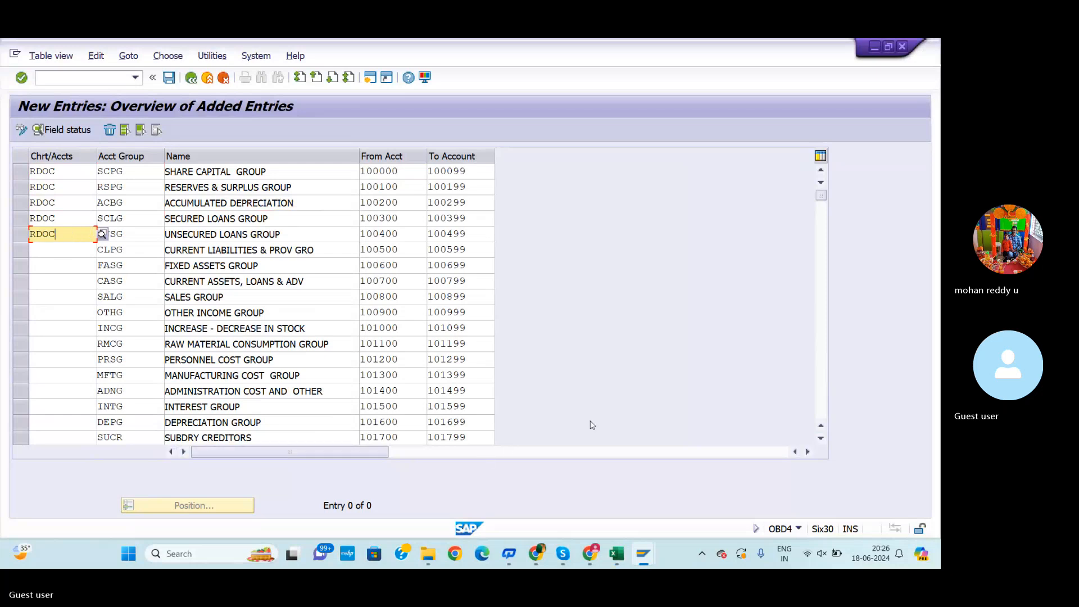
Replace TSOC with RDOC in the workbook's chart of accounts column for all account group rows
click(622, 562)
scroll(88, 308, up, 10)
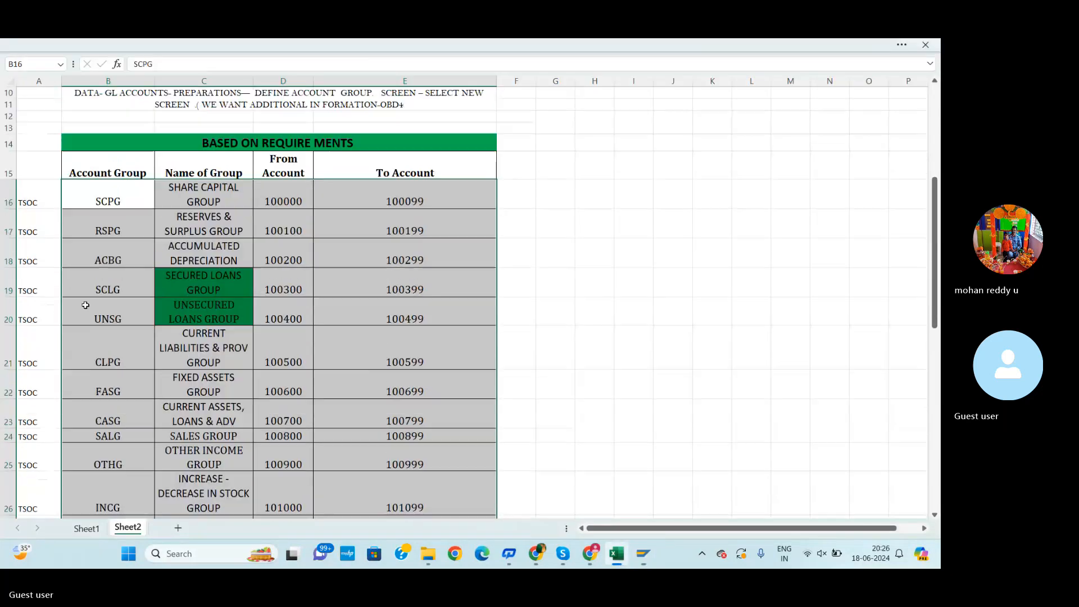
drag(54, 236, 47, 446)
scroll(44, 441, up, 9)
key(Delete)
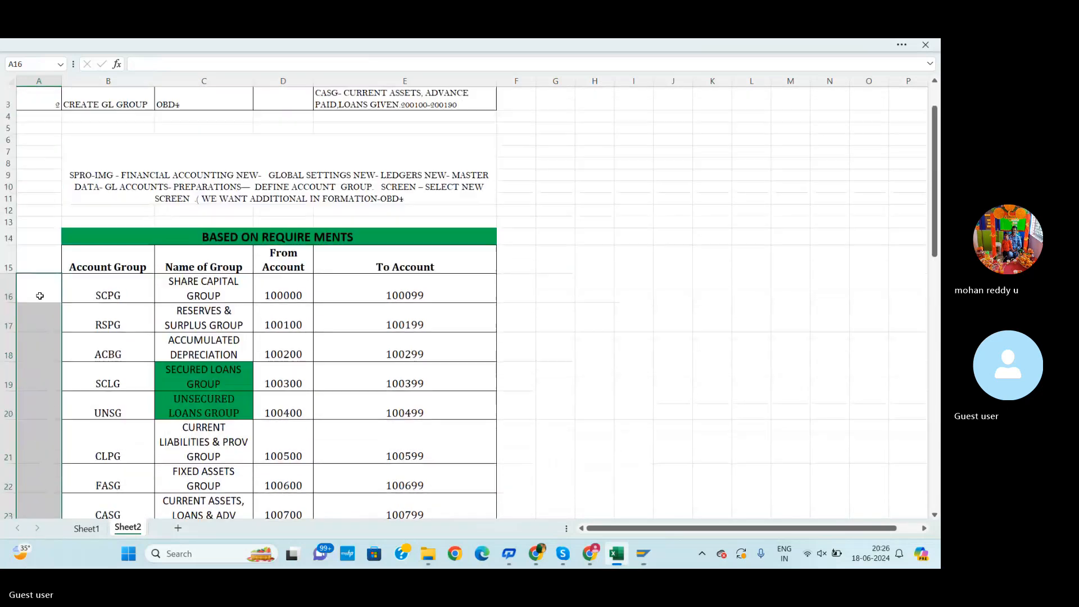
click(39, 295)
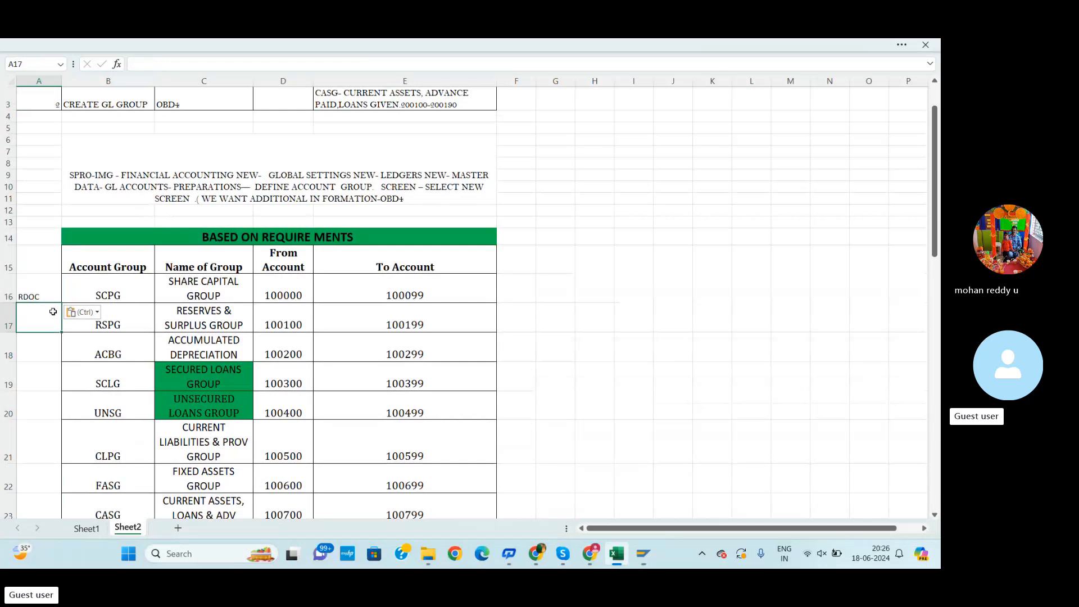
key(ctrl+c)
drag(33, 295, 37, 475)
key(ctrl+v)
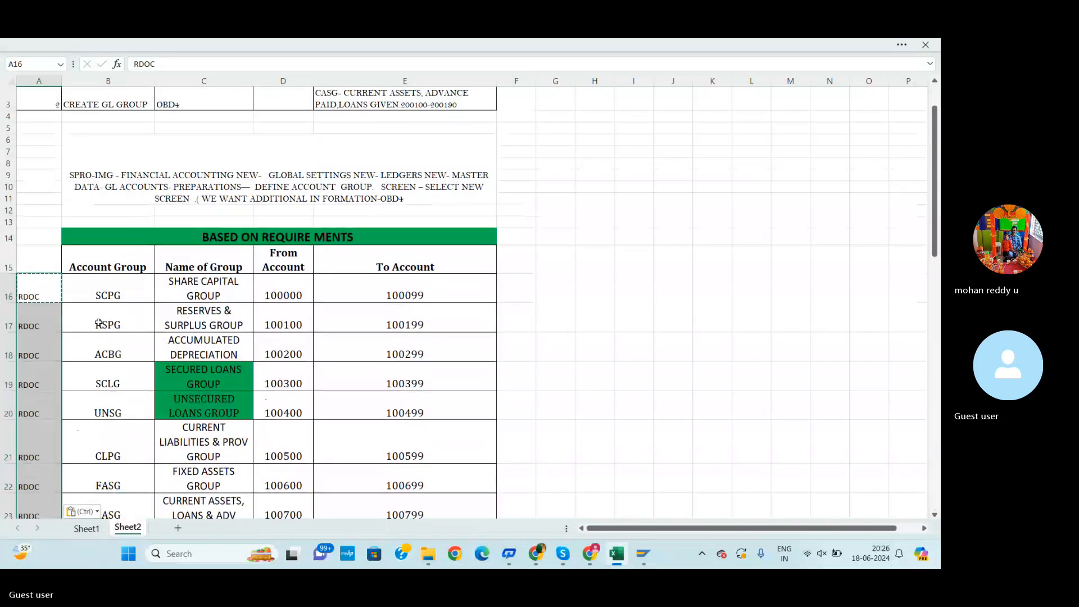
key(Escape)
Copy the RDOC chart of accounts column for all account group rows in the workbook
drag(40, 291, 31, 470)
key(ctrl+c)
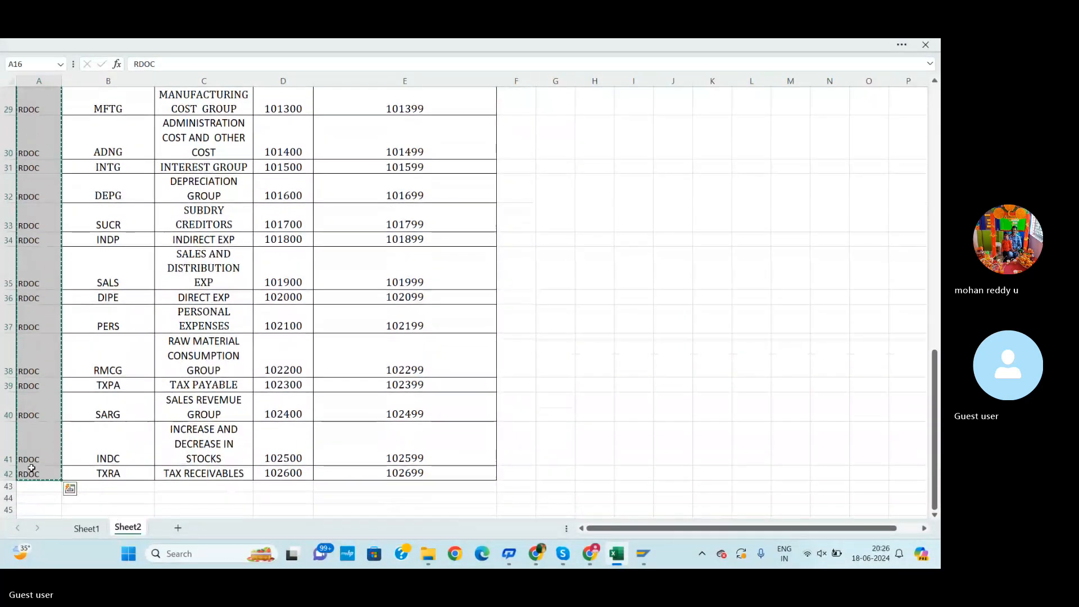
key(alt+Tab)
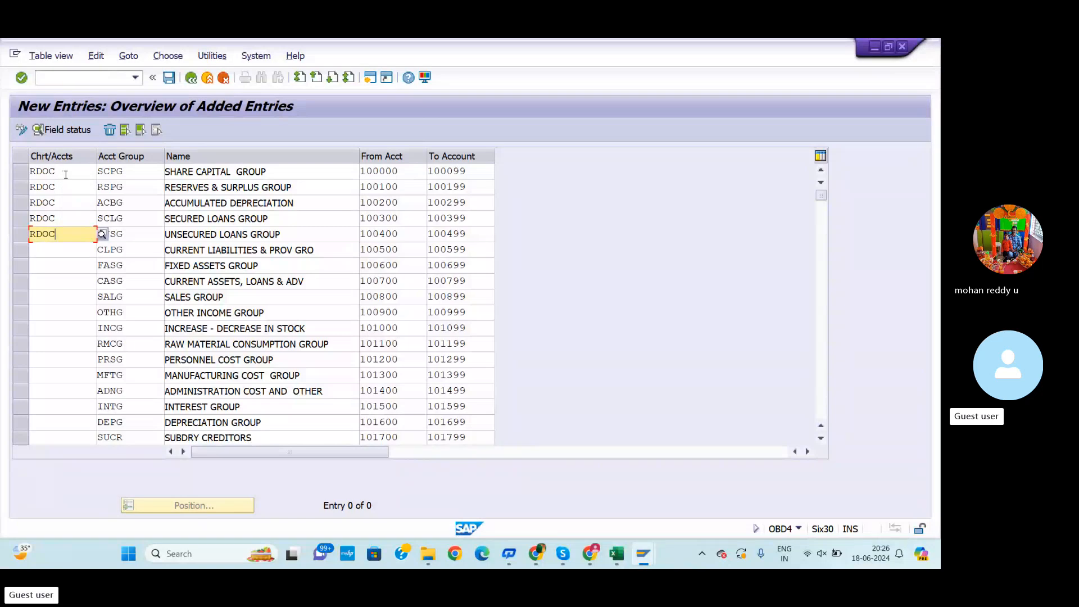
Clear the chart of accounts field in the first rows and paste the RDOC column into all account group entries
click(71, 173)
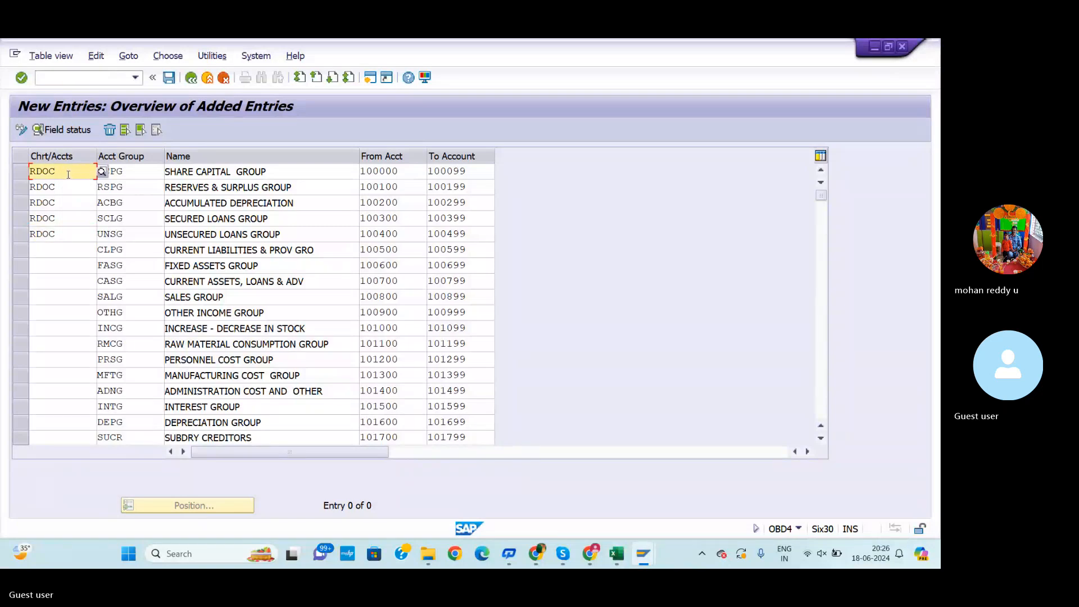
key(BackSpace)
key(BackSpace)
key(BackSpace)
key(BackSpace)
click(68, 185)
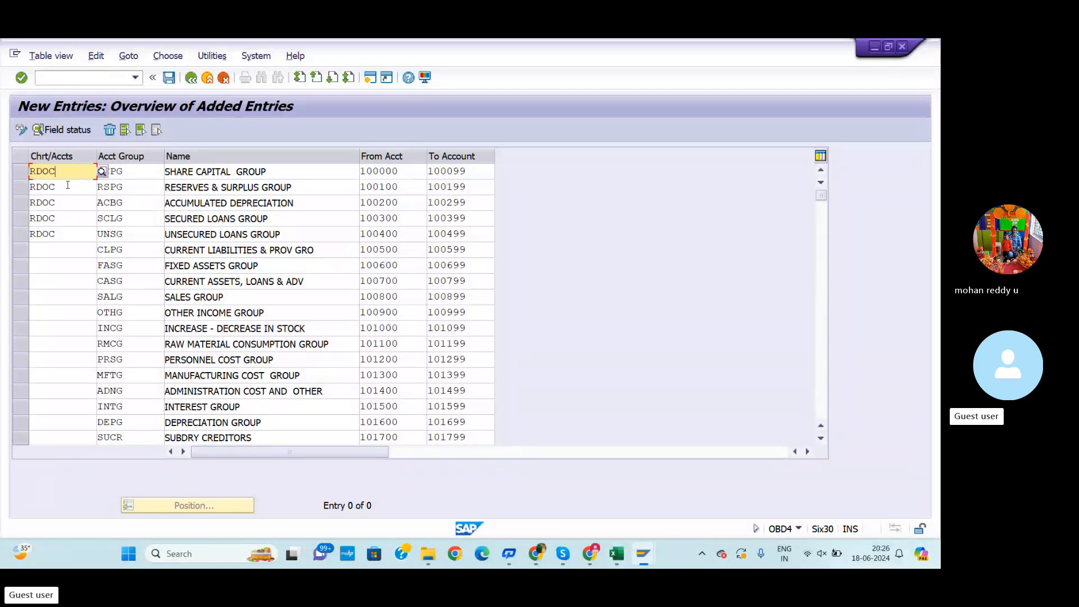
click(67, 186)
key(BackSpace)
key(BackSpace)
key(BackSpace)
key(BackSpace)
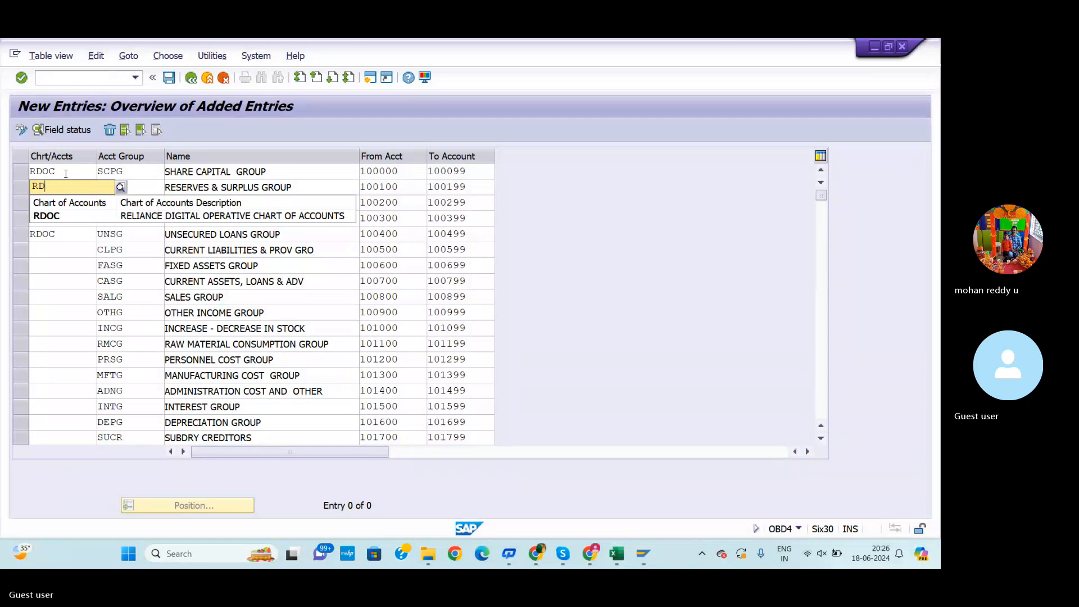
click(65, 173)
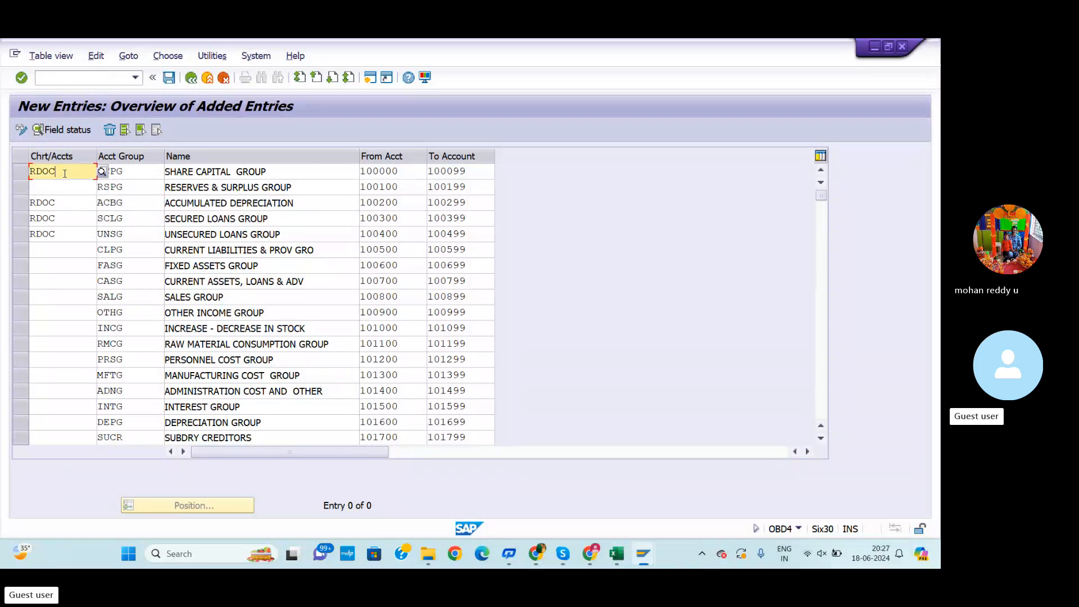
key(BackSpace)
key(BackSpace)
key(BackSpace)
key(BackSpace)
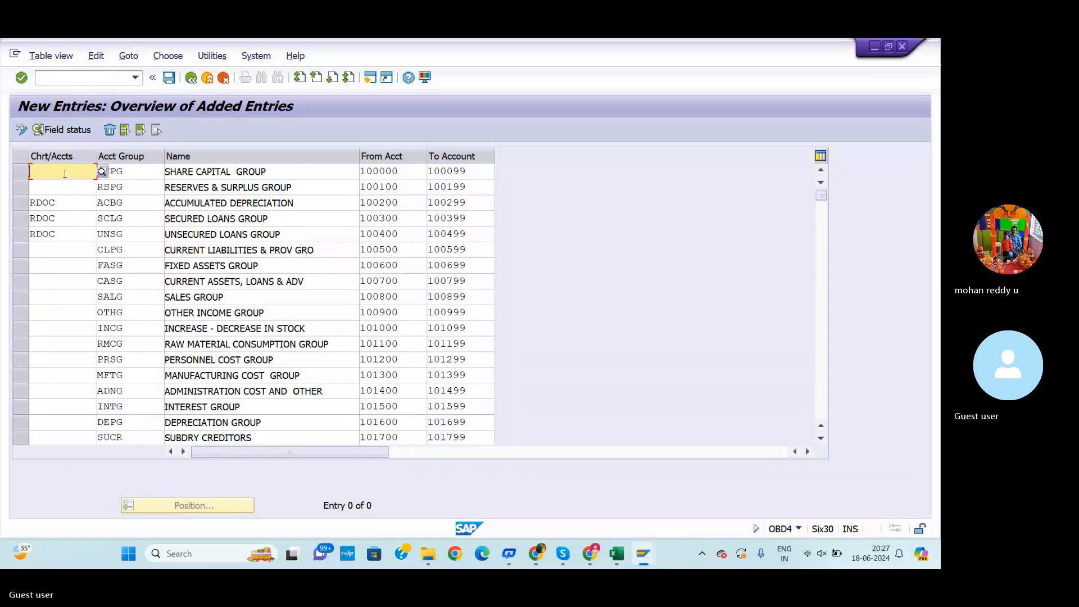
text(RDOC RDOC RDOC RDOC RDOC RDOC RDOC RDOC RDOC RDOC RDOC RDOC RDOC RDOC RDOC RDOC RDOC RDOC)
key(Return)
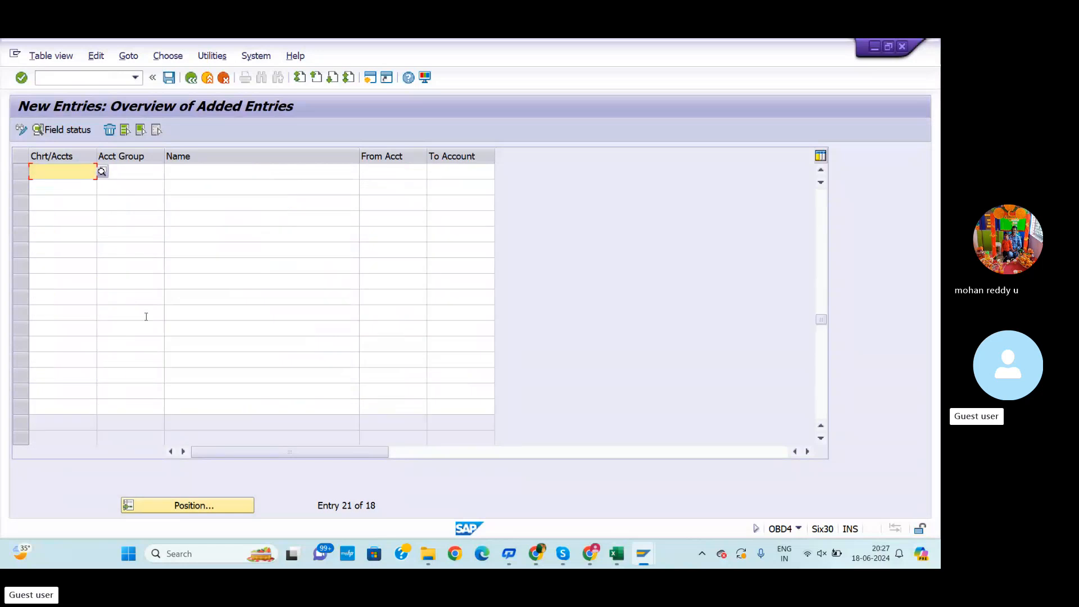
Save the new account group entries for chart of accounts RDOC
scroll(144, 303, up, 2)
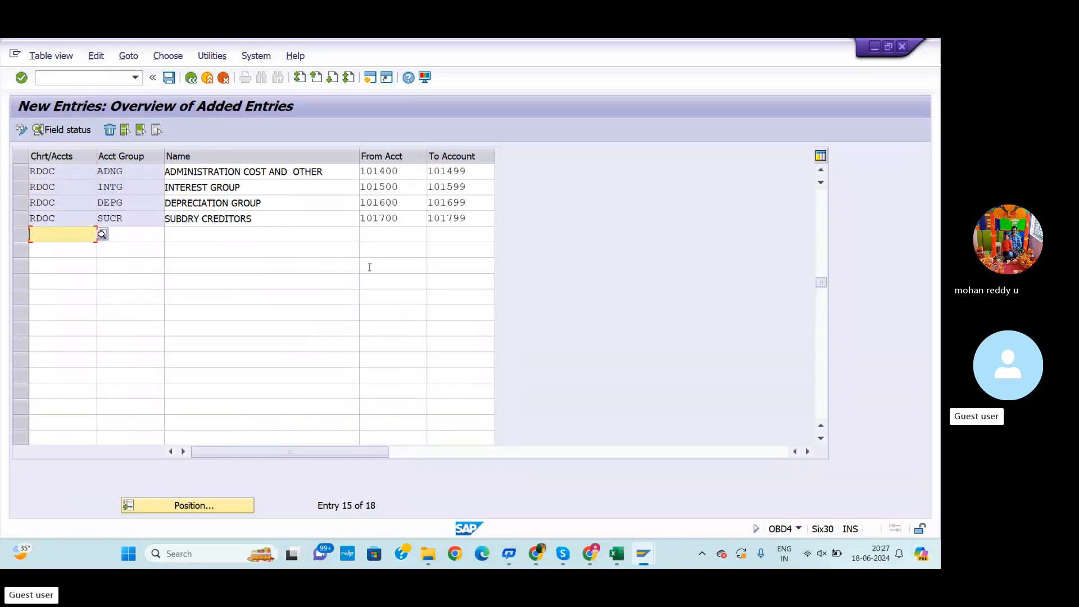
scroll(314, 270, up, 5)
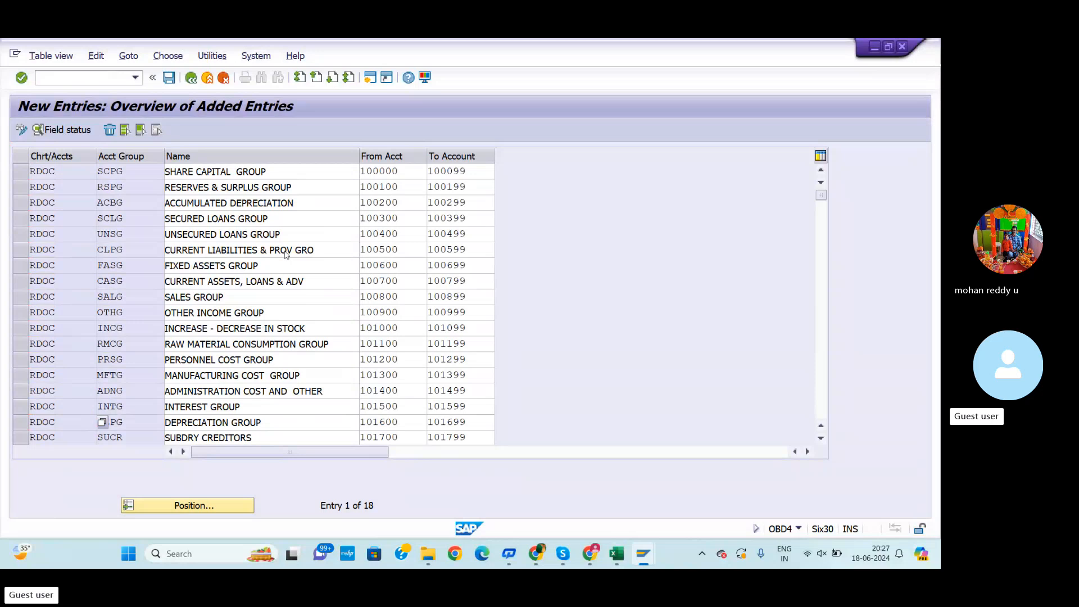
scroll(286, 250, down, 1)
scroll(258, 163, up, 1)
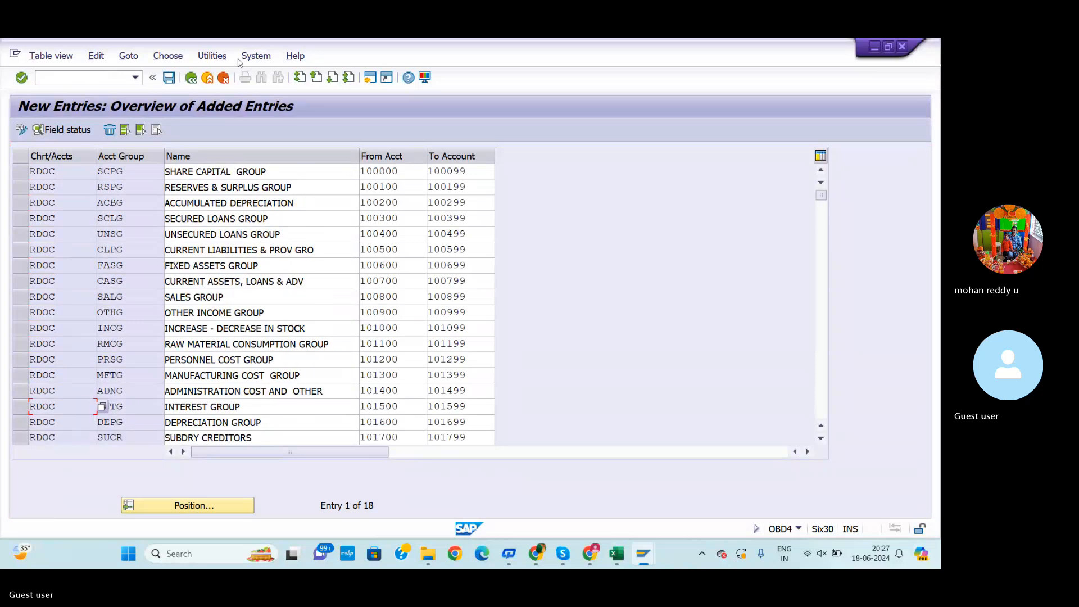
click(168, 78)
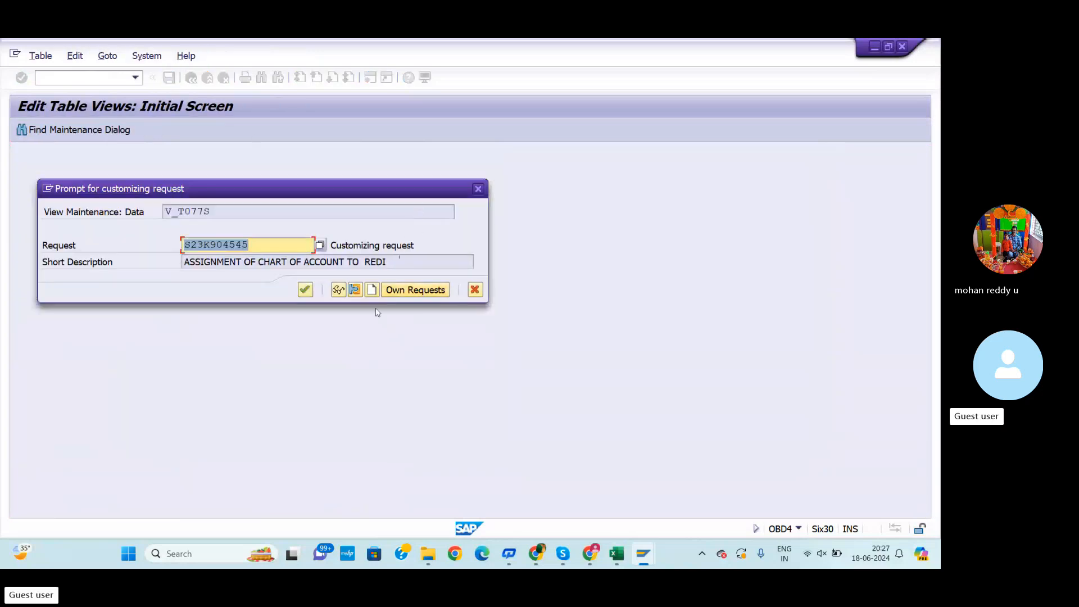
Create a customizing request with short description GL GROUPS CREATION FOR REDI
click(372, 290)
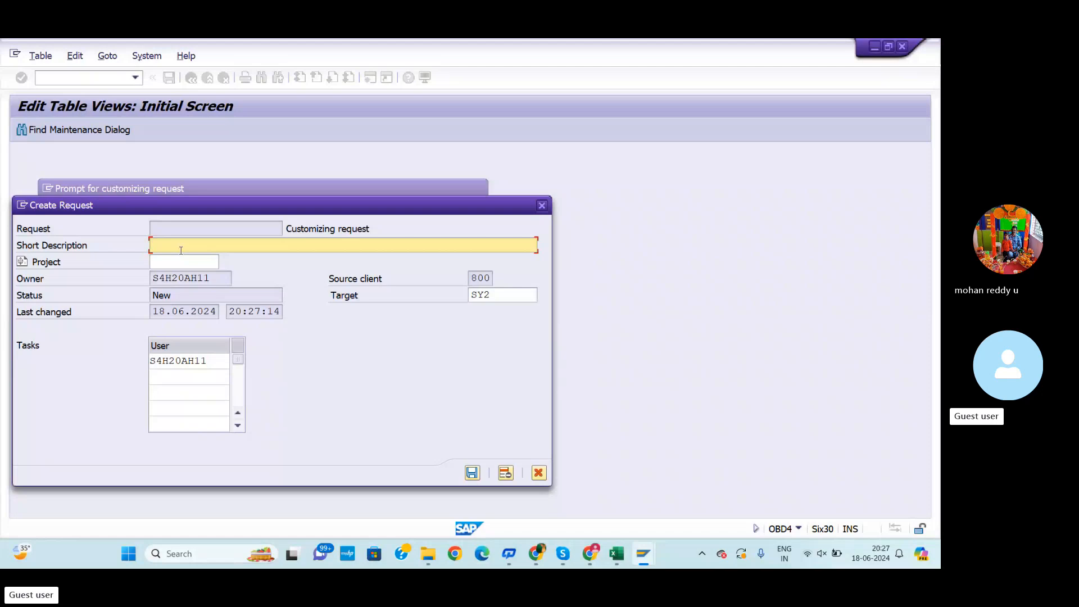
text(GL GROUPS CREAT)
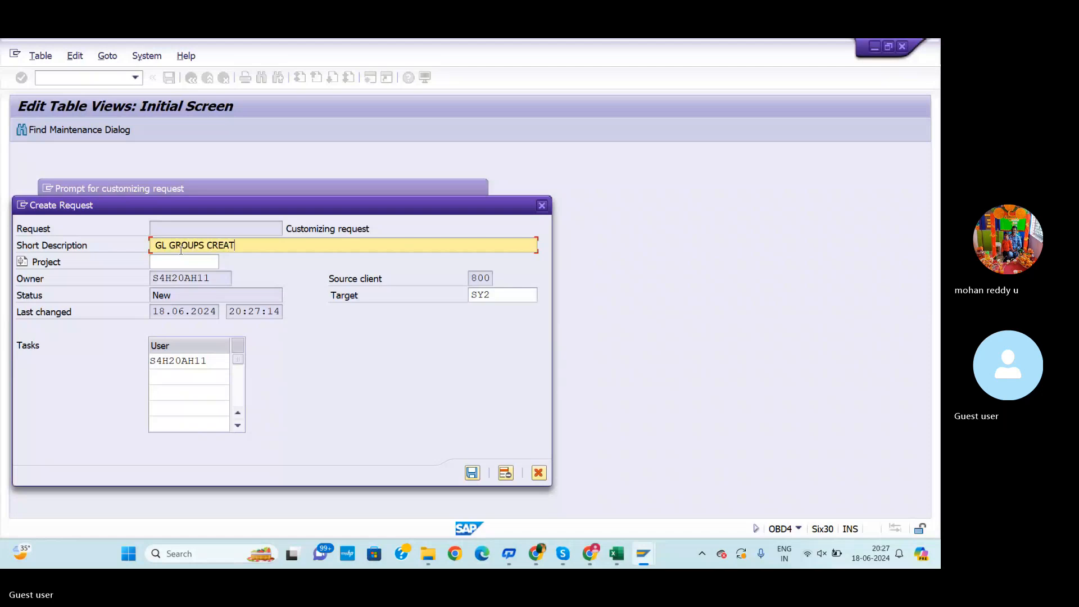
text(ION FOR )
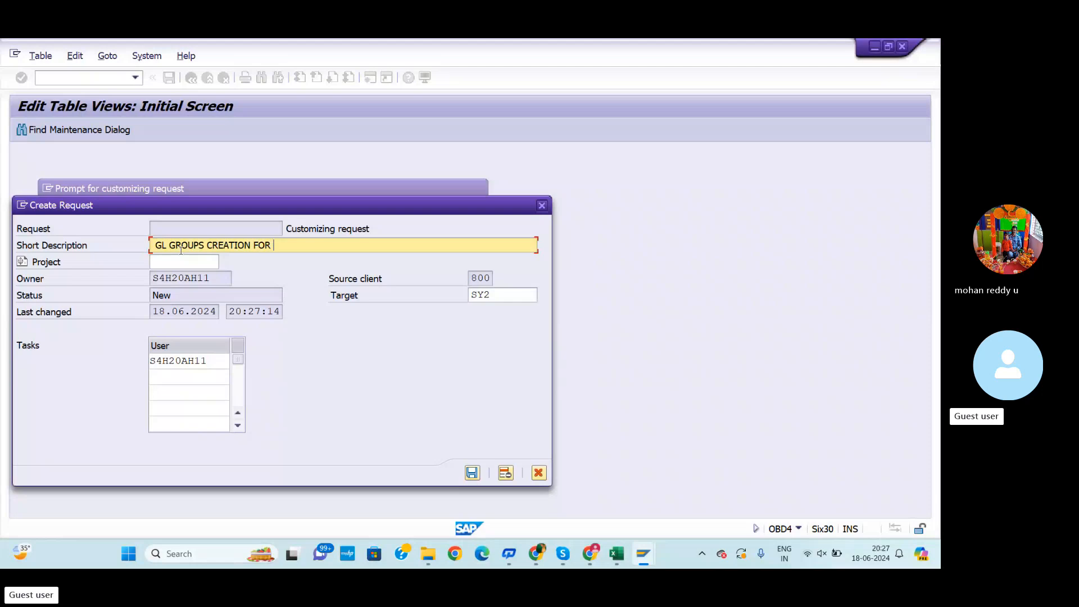
text( REDI)
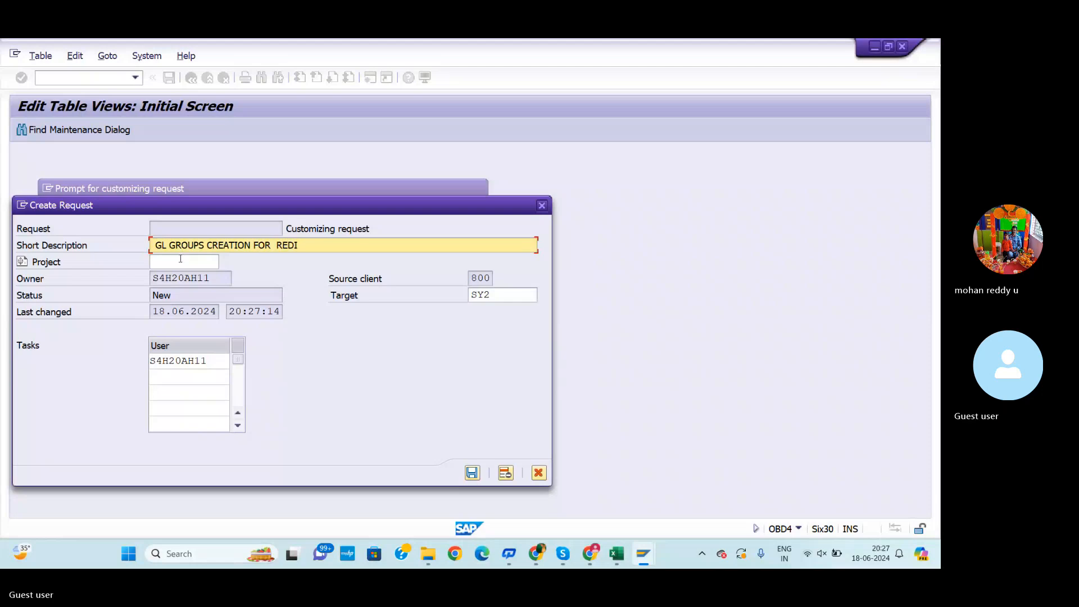
click(476, 475)
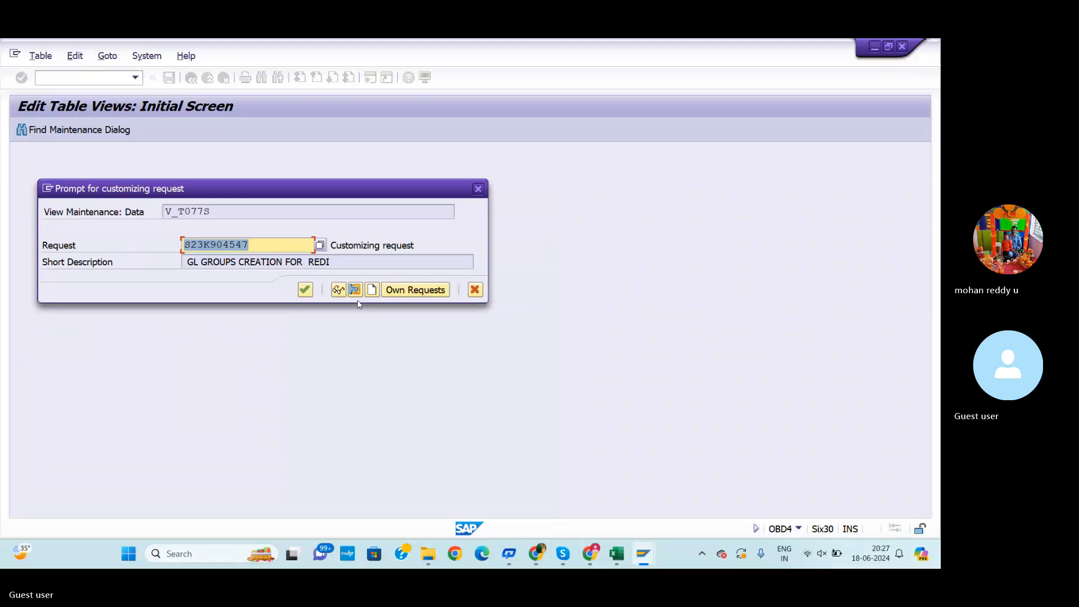
Create another customizing request described GL GROUPS CREATION FOR REDI and confirm it to save the entries
click(372, 290)
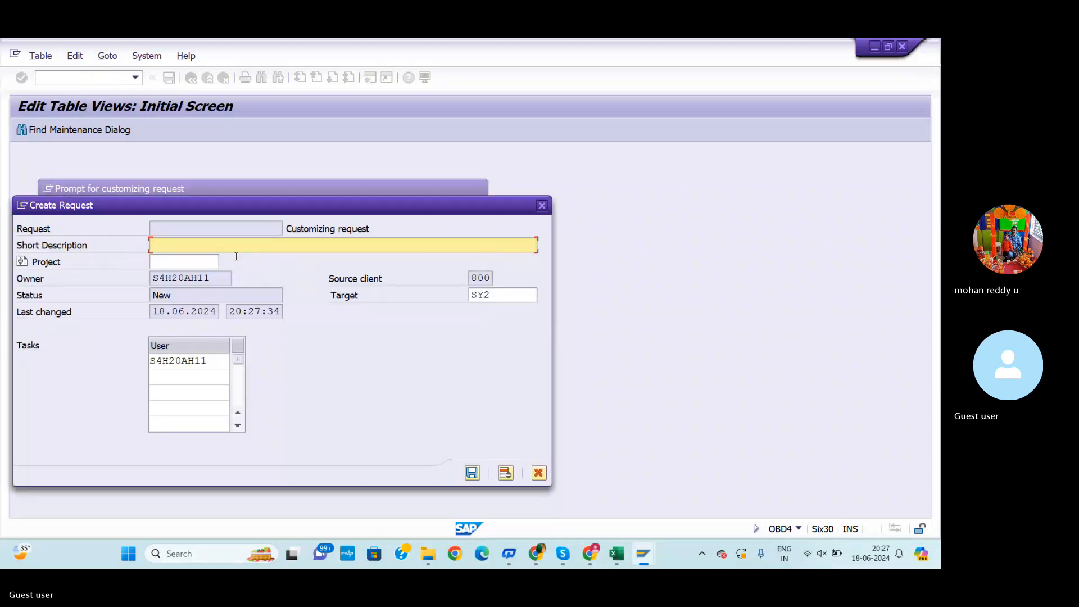
text(GL GROUPS CREATTON FOR REDI)
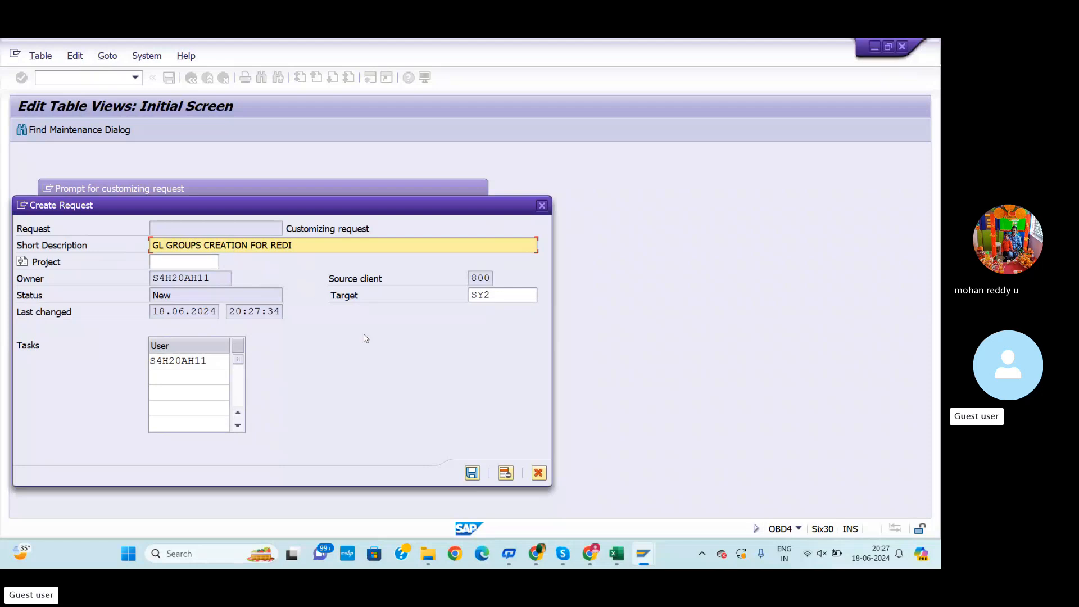
click(471, 472)
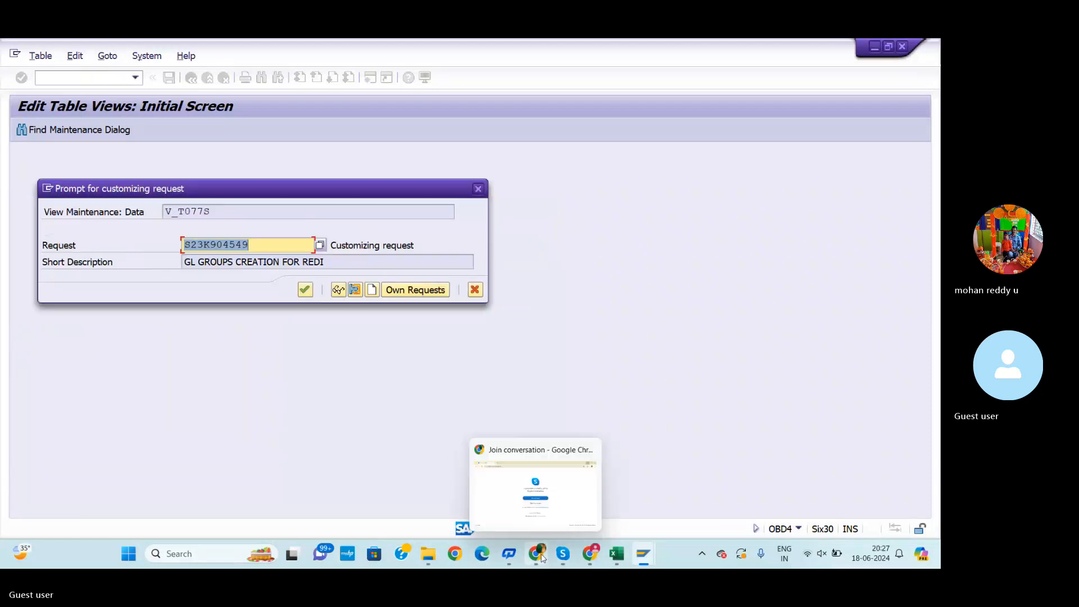
mouse_move(562, 553)
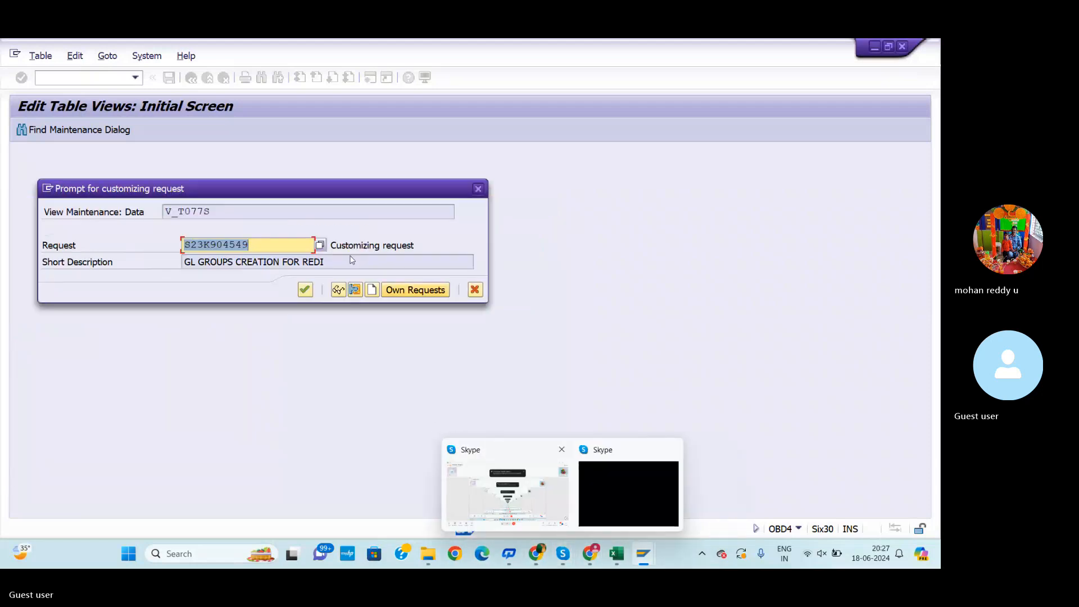
click(305, 290)
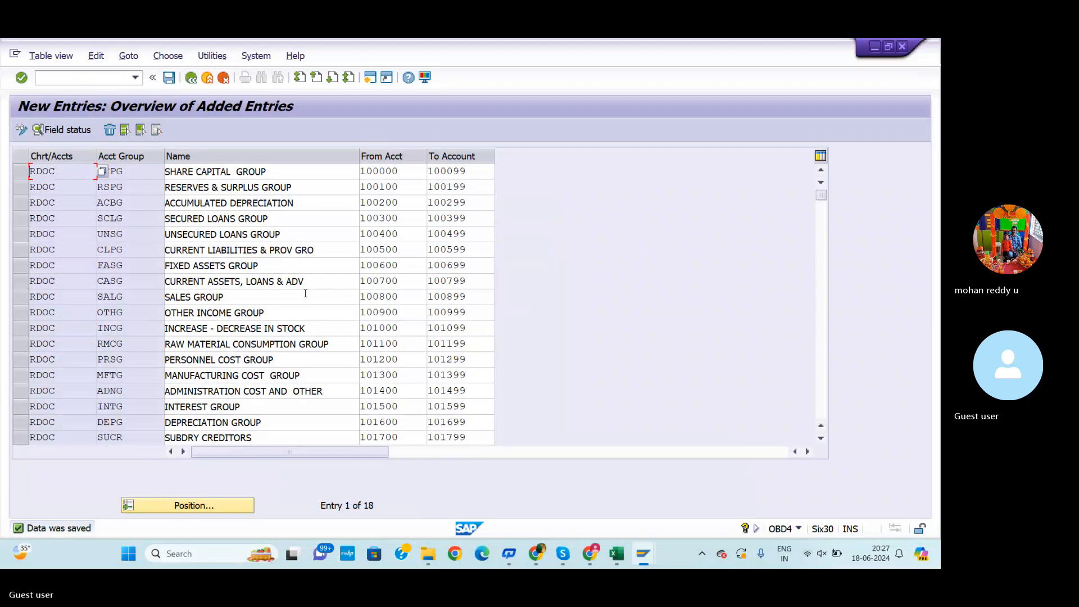
Review the transaction list on Sheet1 of the workbook for the retained earnings step
key(alt+Tab)
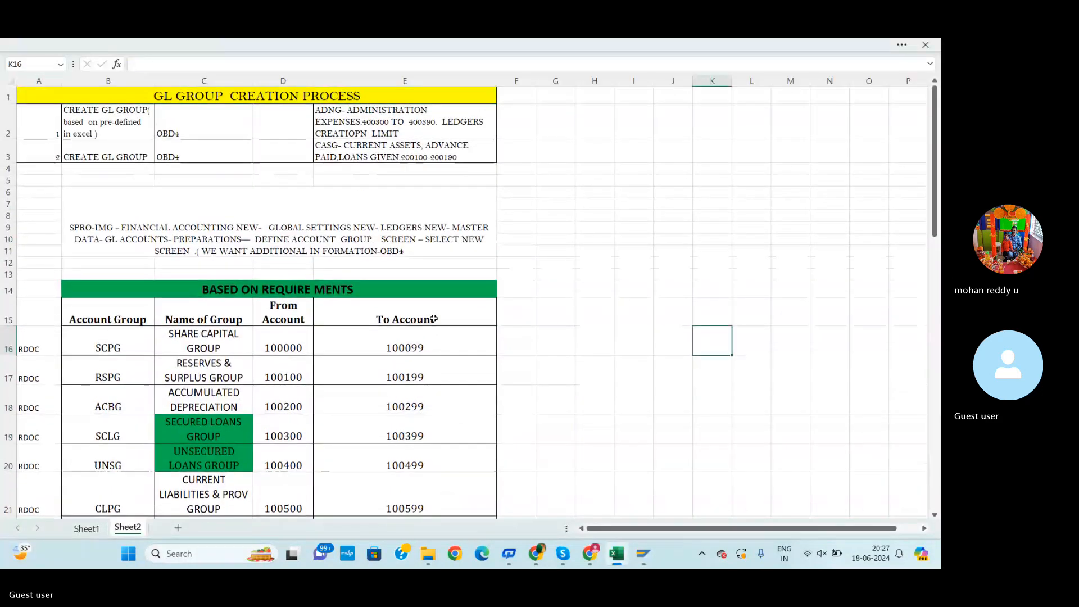
scroll(386, 342, down, 2)
scroll(386, 341, down, 4)
key(ctrl+Page_Up)
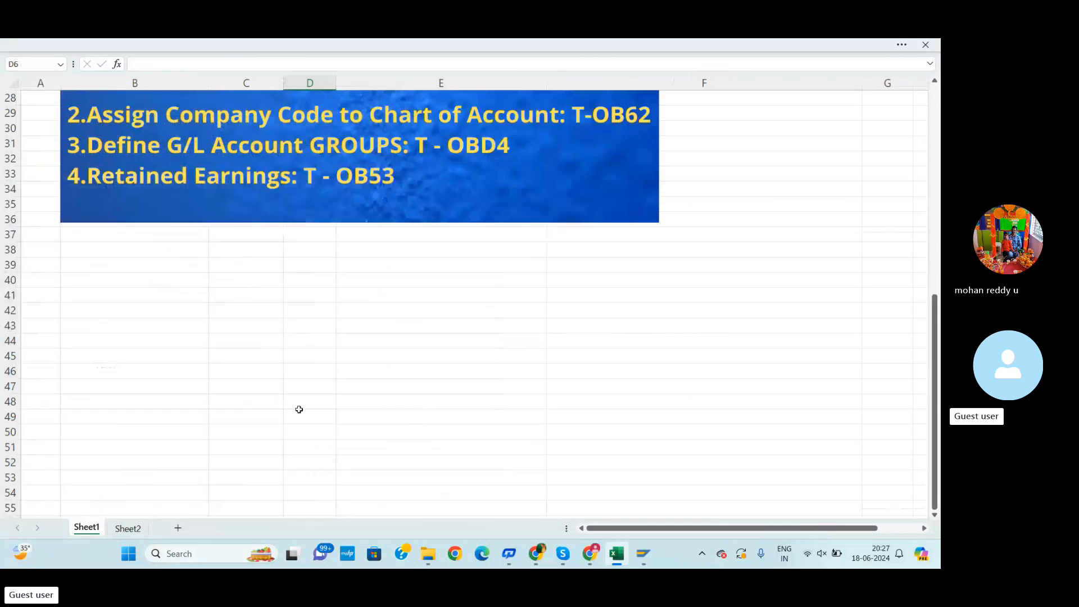
scroll(343, 384, up, 1)
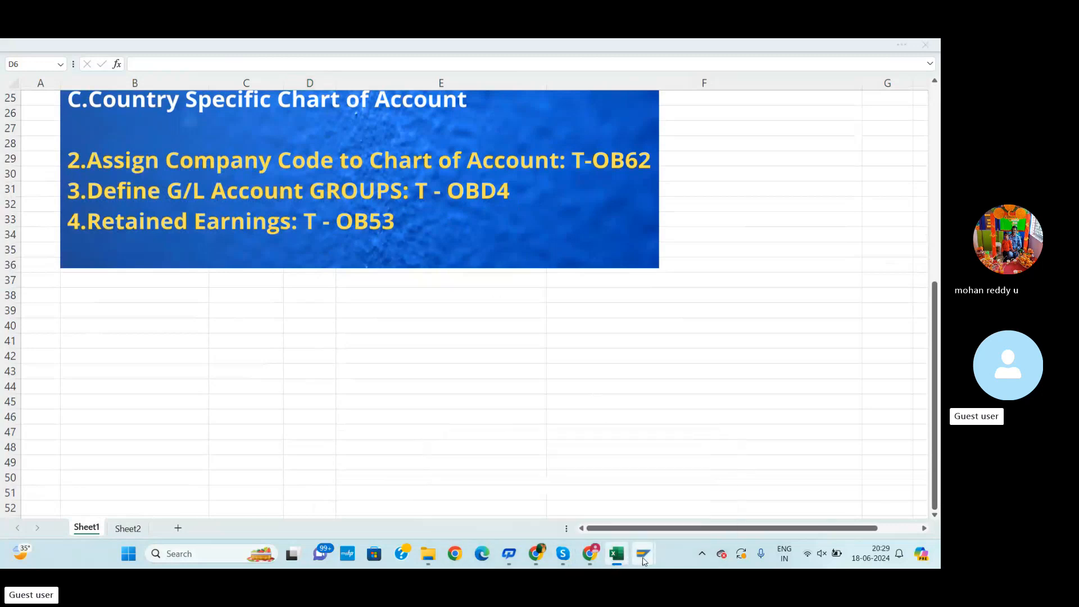
Start transaction OB53 for retained earnings
mouse_move(643, 561)
click(681, 483)
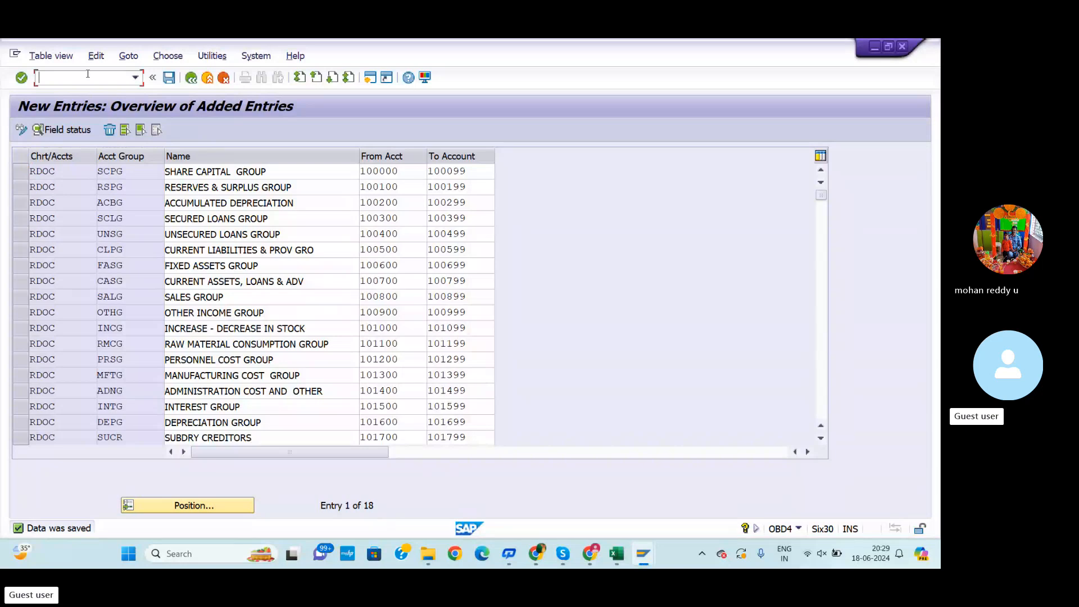
text(/NOB53)
key(Return)
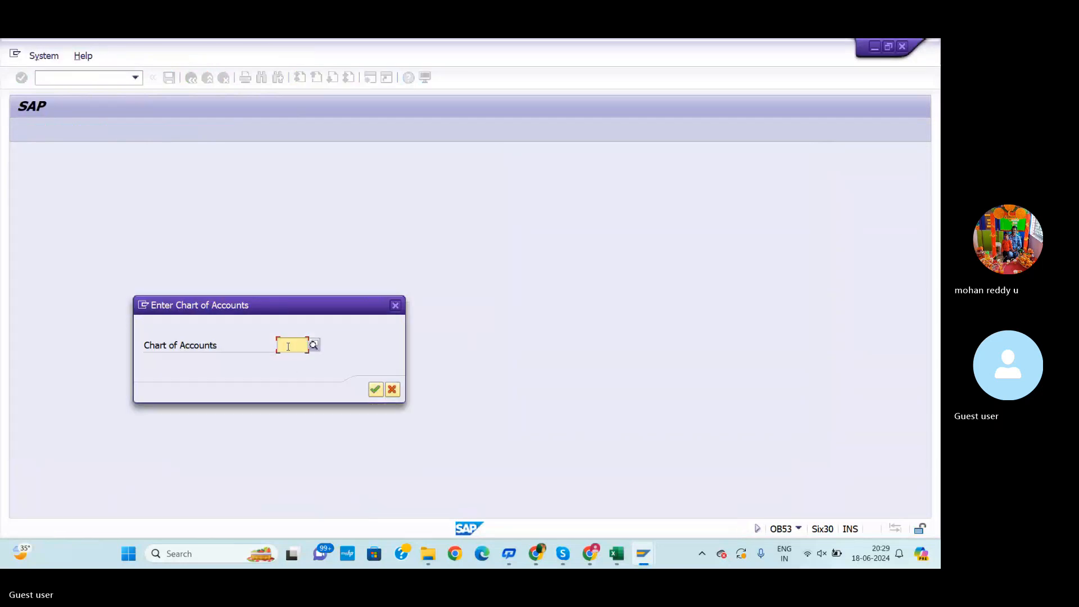
Choose chart of accounts RDOC and enter X as the P&L statement account type
text(R)
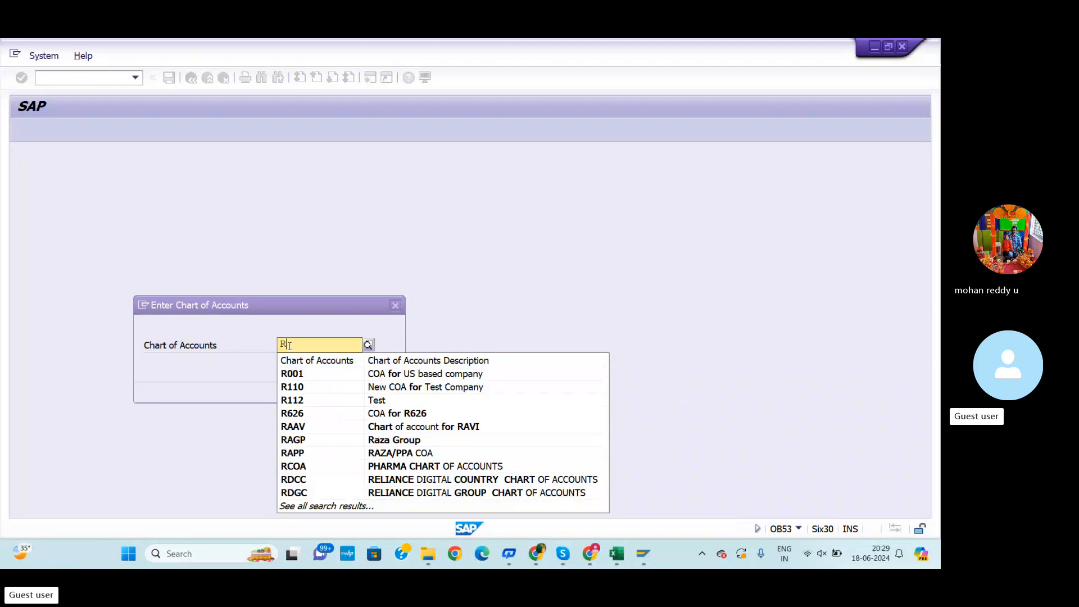
text(DO)
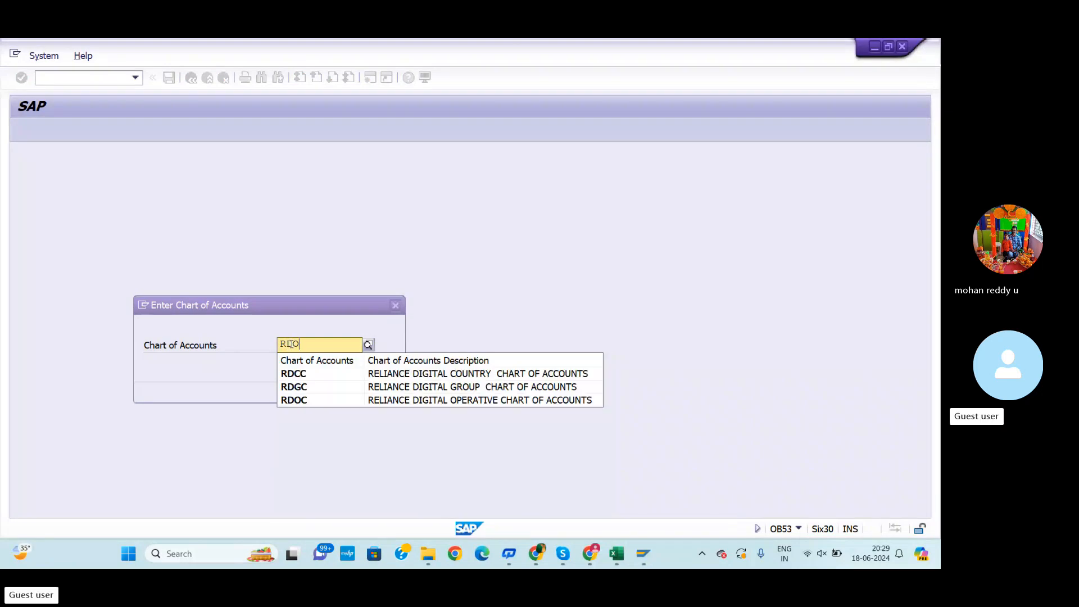
click(307, 374)
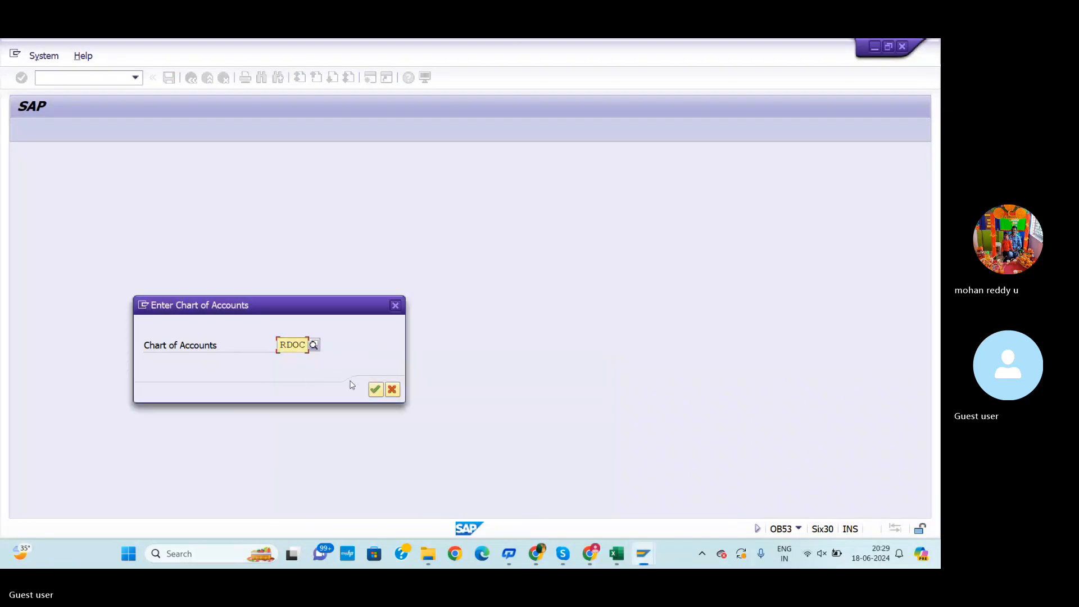
click(378, 395)
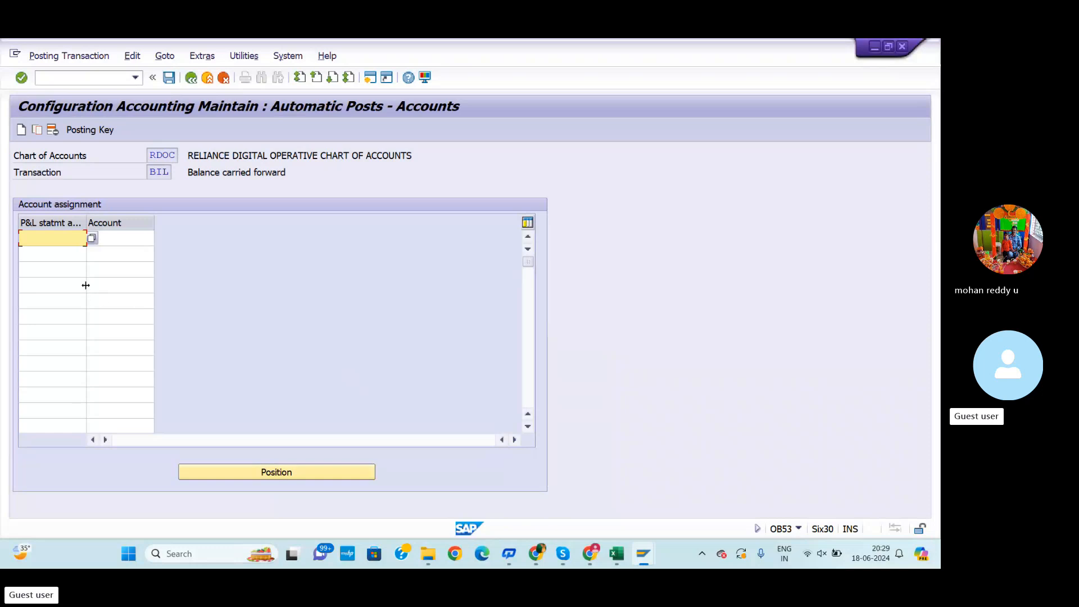
text(X)
click(118, 239)
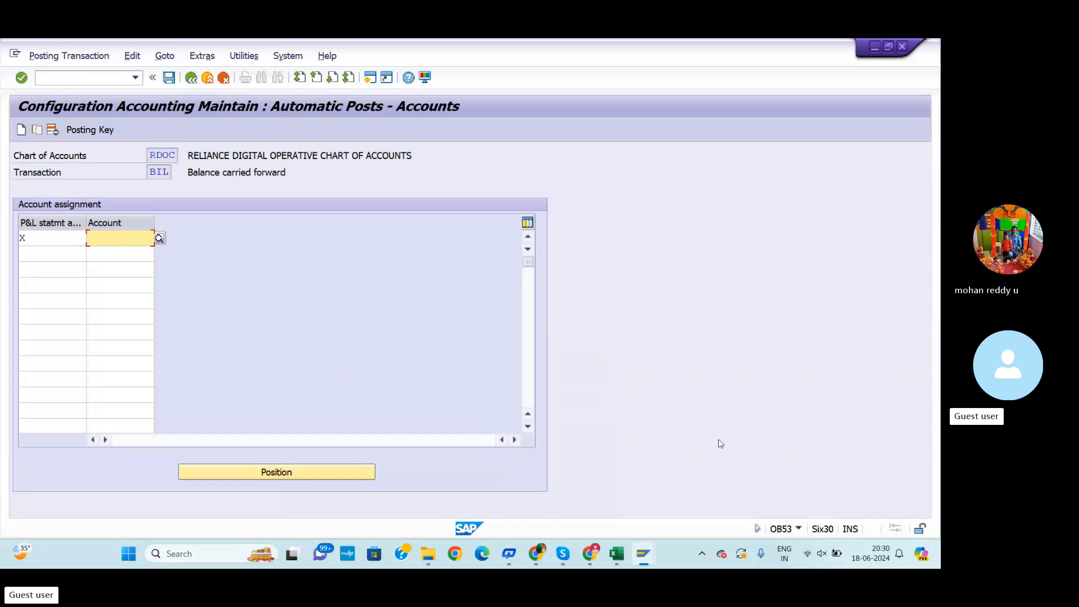
Assign account 100100 as the retained earnings account for P&L statement type X, checking the account ranges on Sheet2 of the workbook
click(616, 553)
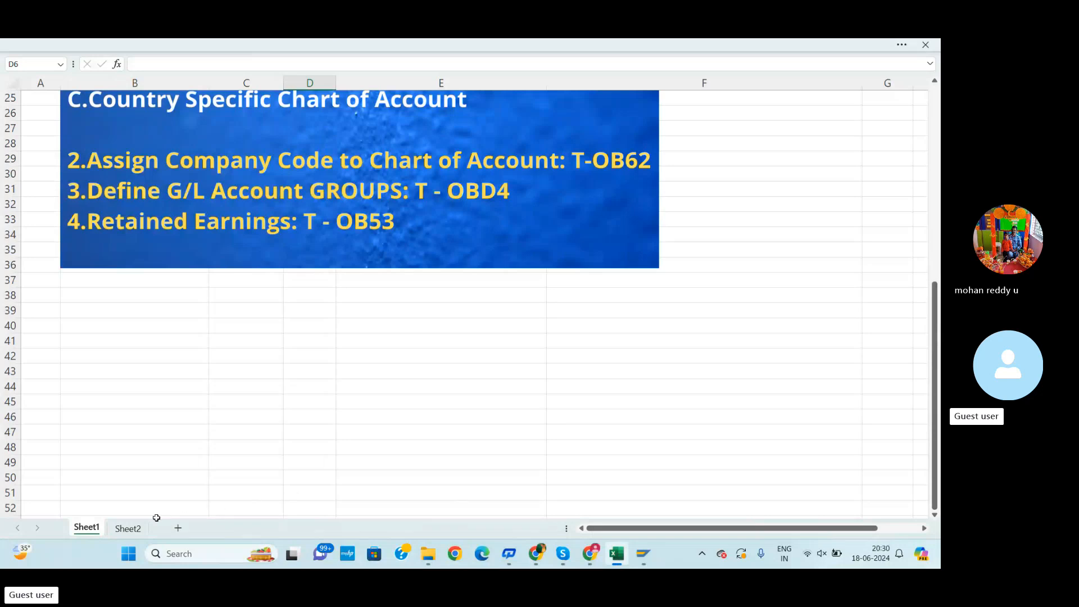
click(128, 528)
scroll(366, 442, up, 4)
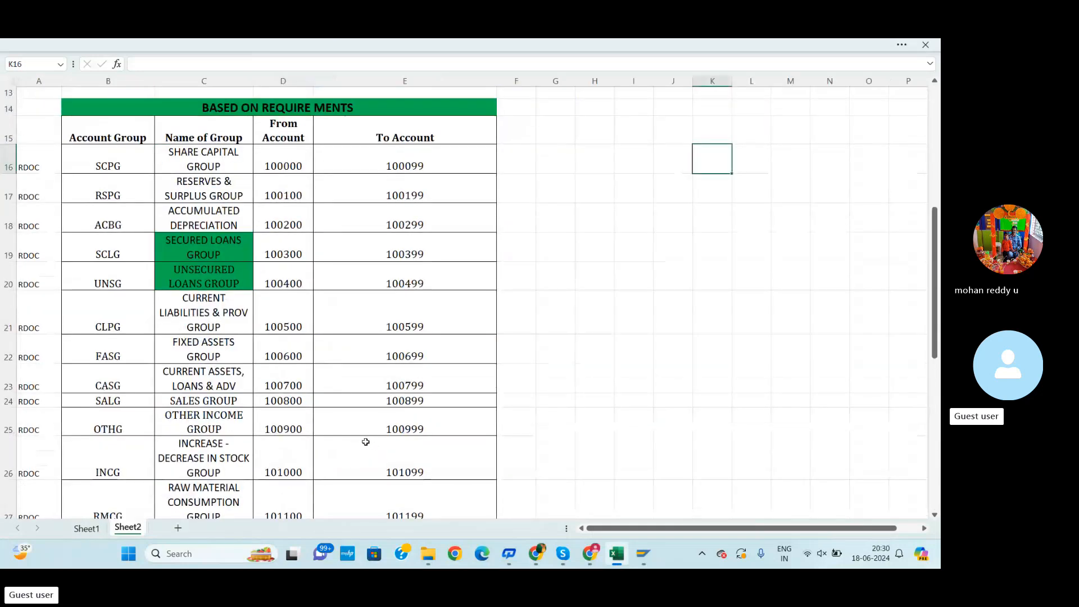
scroll(365, 442, up, 1)
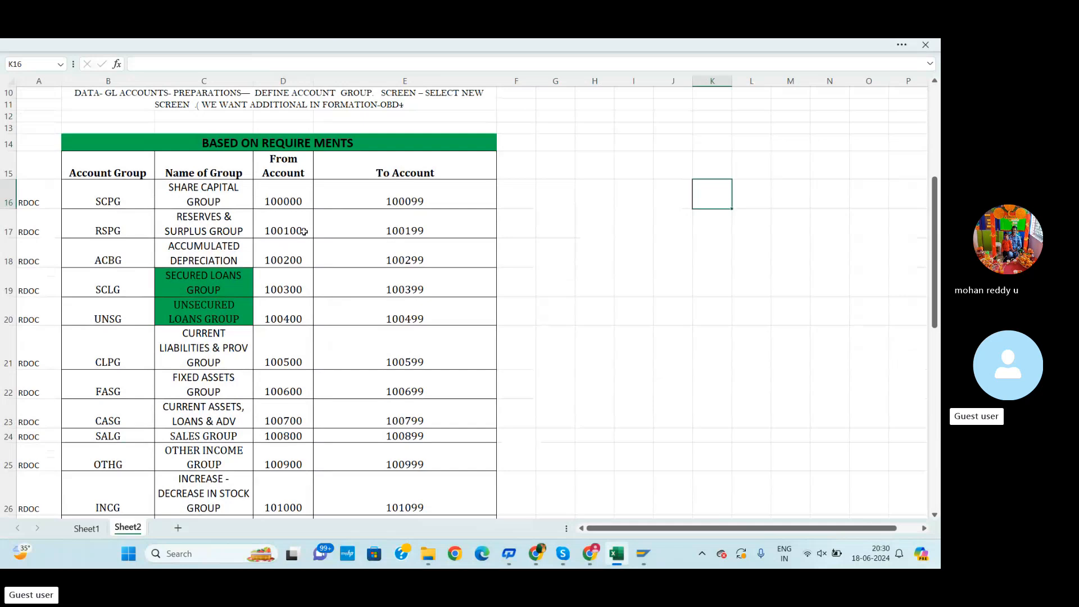
key(alt+Tab)
double_click(119, 238)
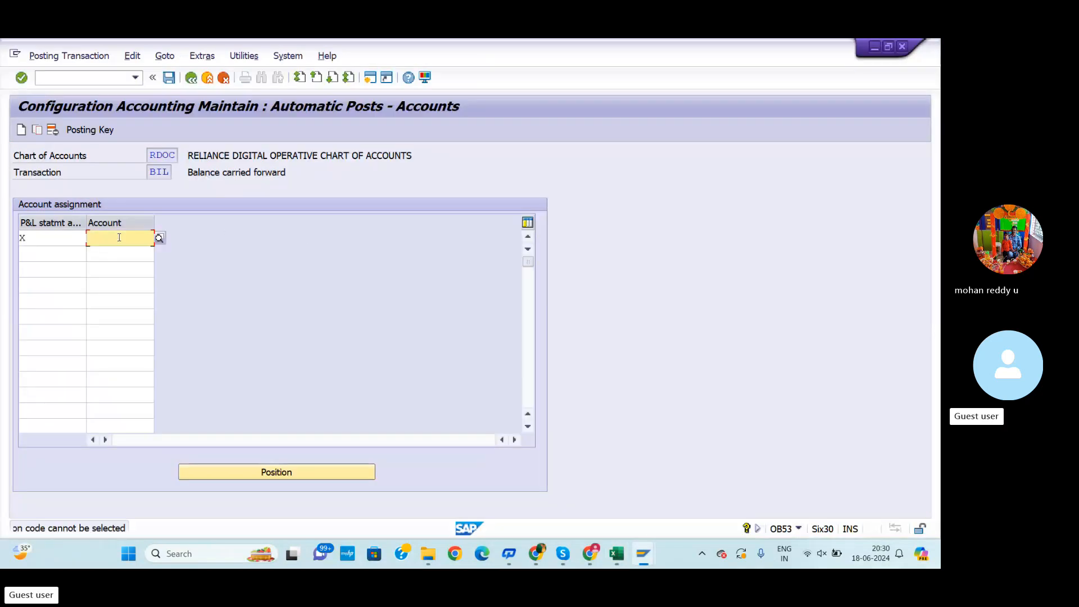
text(10010)
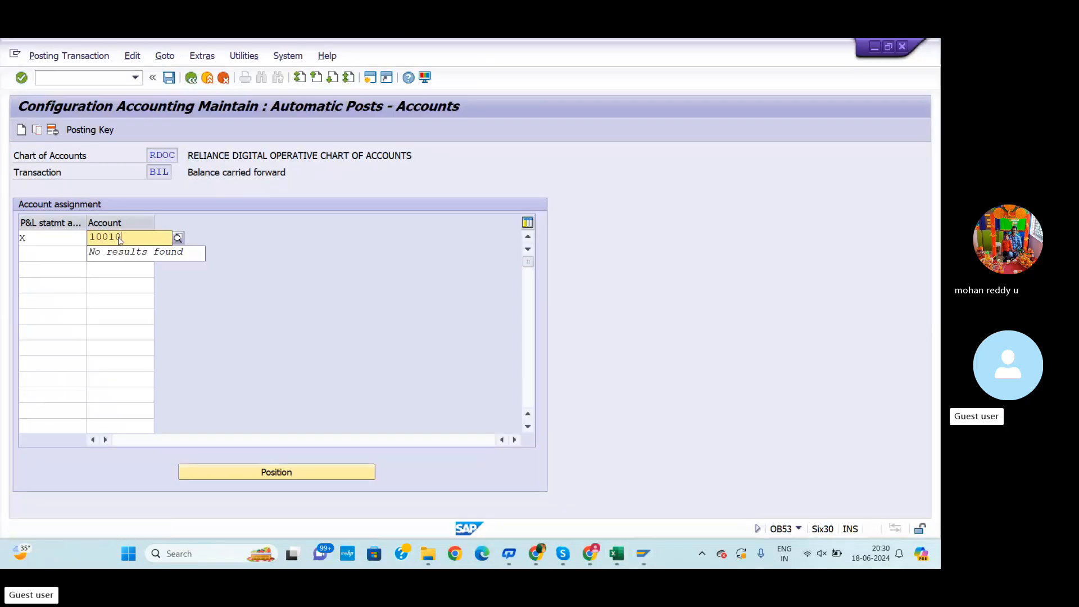
text(0)
key(Return)
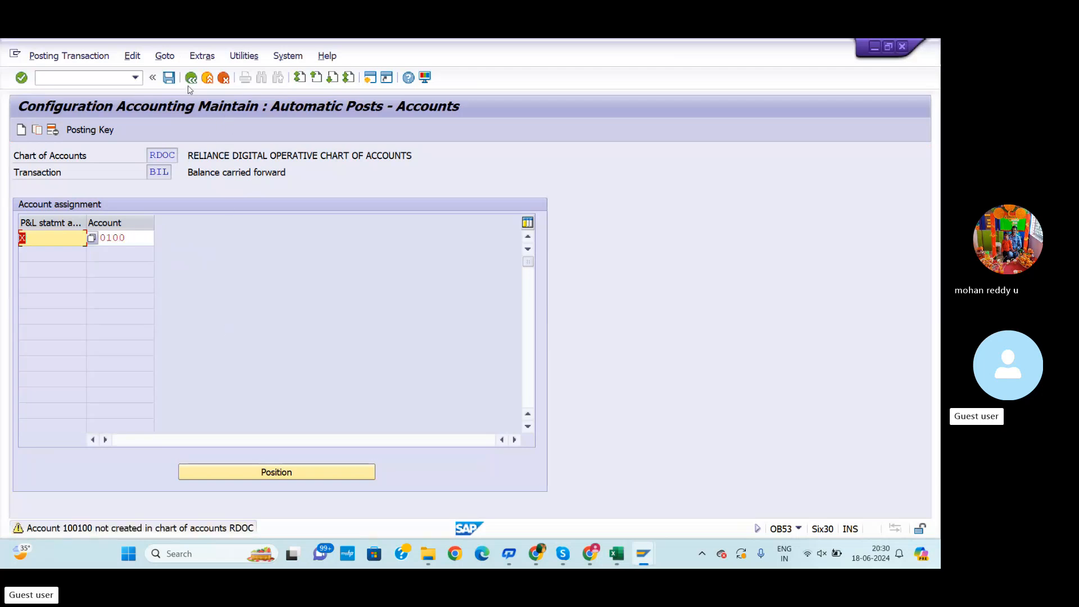
Save the assignment under a new customizing request described RETAINED GL ACCOUNT CREATED and confirm it
click(168, 78)
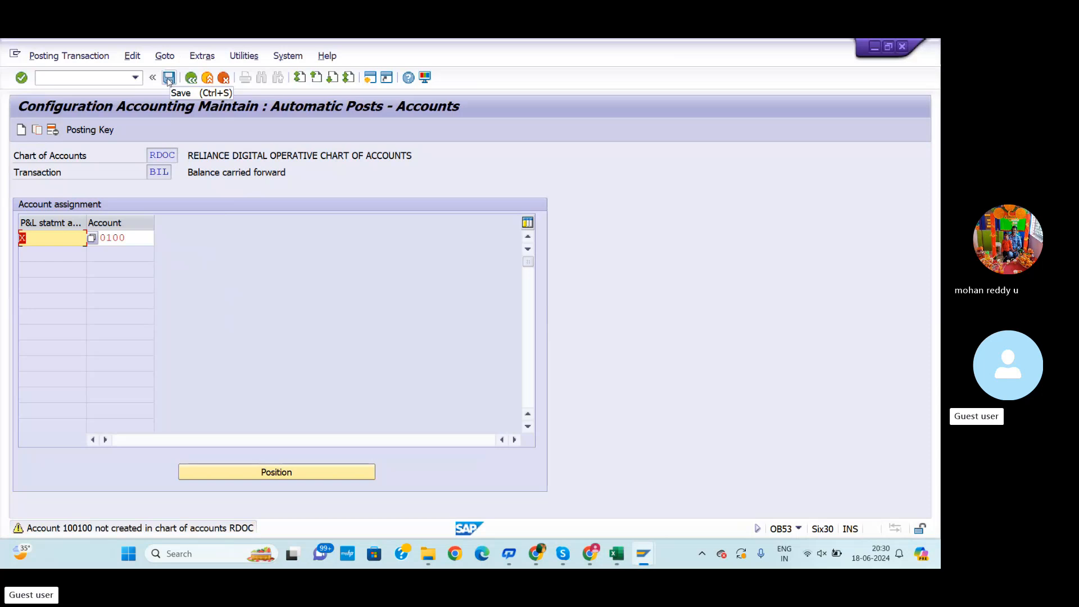
click(168, 78)
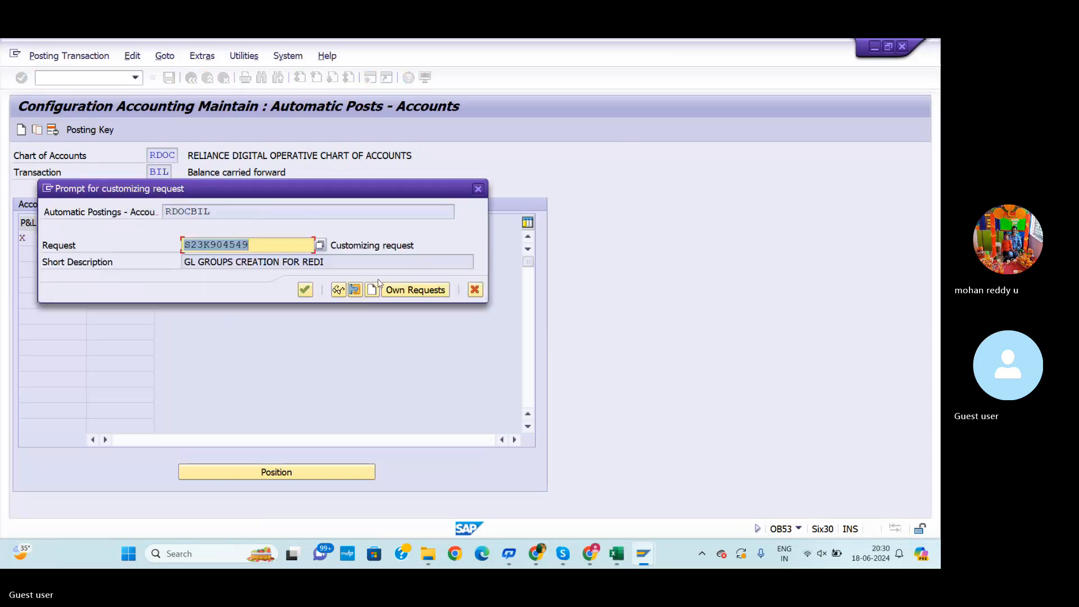
click(372, 289)
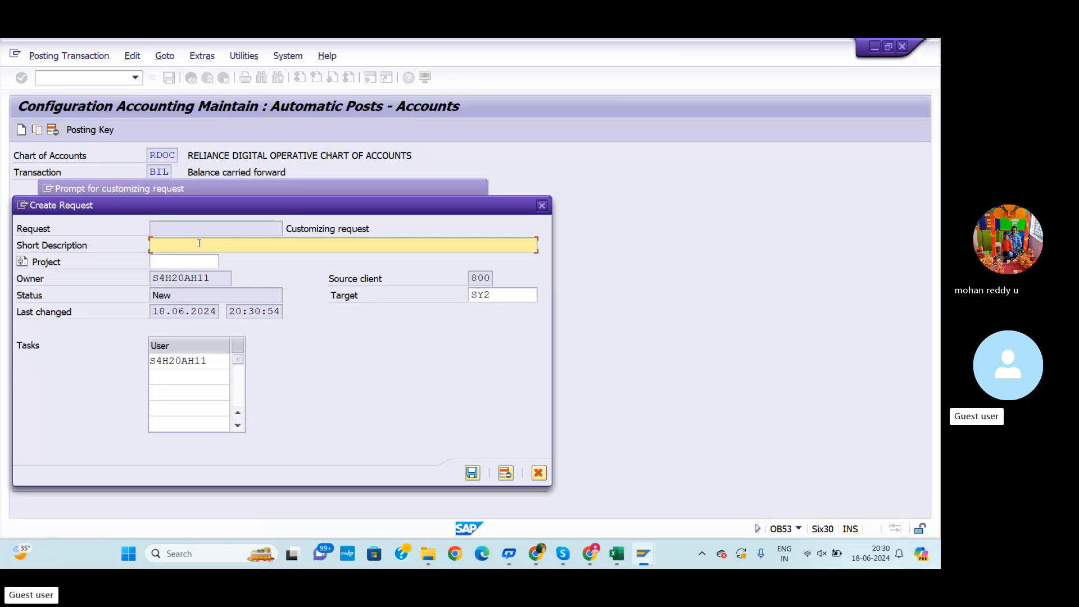
text(RET)
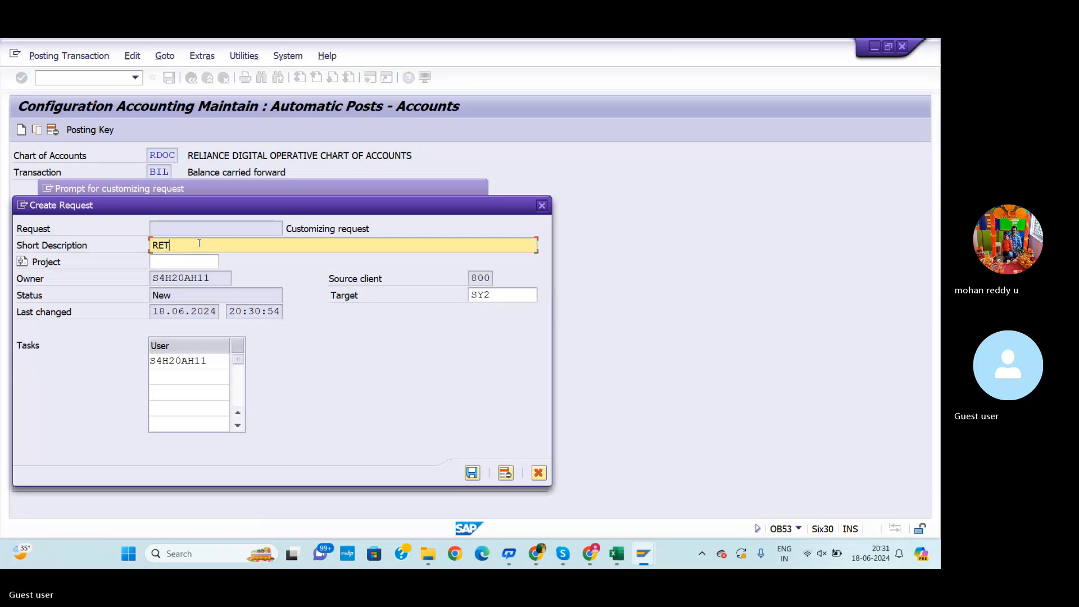
text(AINED)
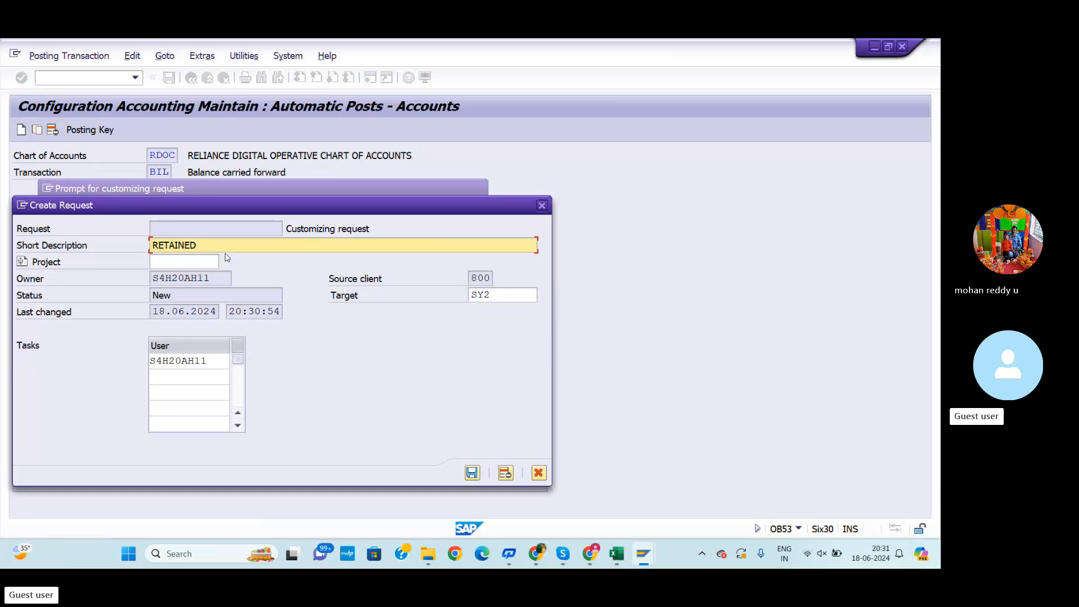
text(GL ACCOUNT CREATED)
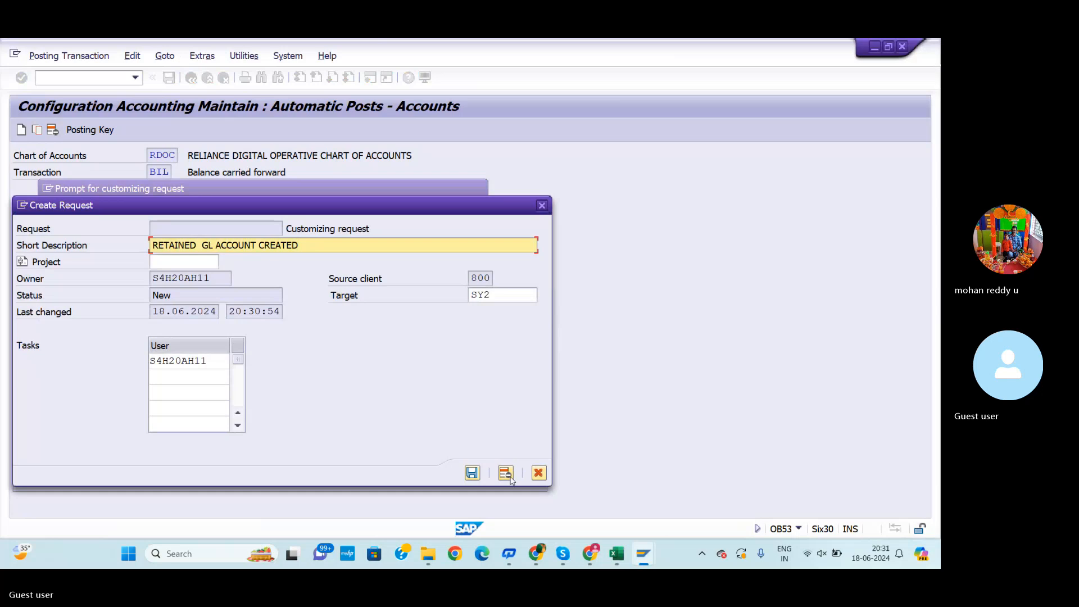
click(473, 474)
click(305, 289)
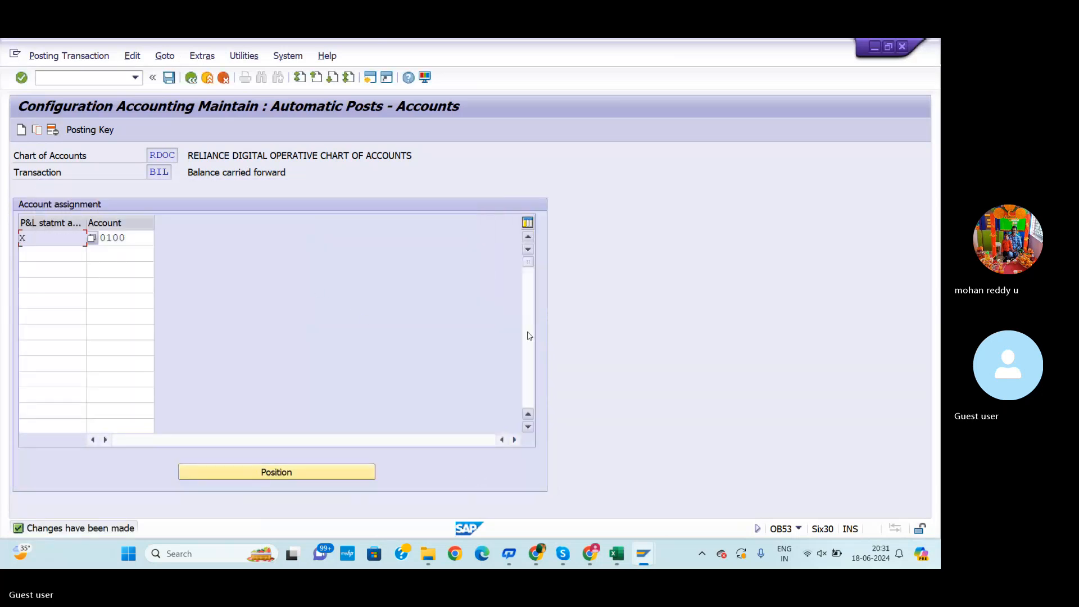
Review the GL configuration transaction list on Sheet1 of the workbook
key(alt+Tab)
click(86, 528)
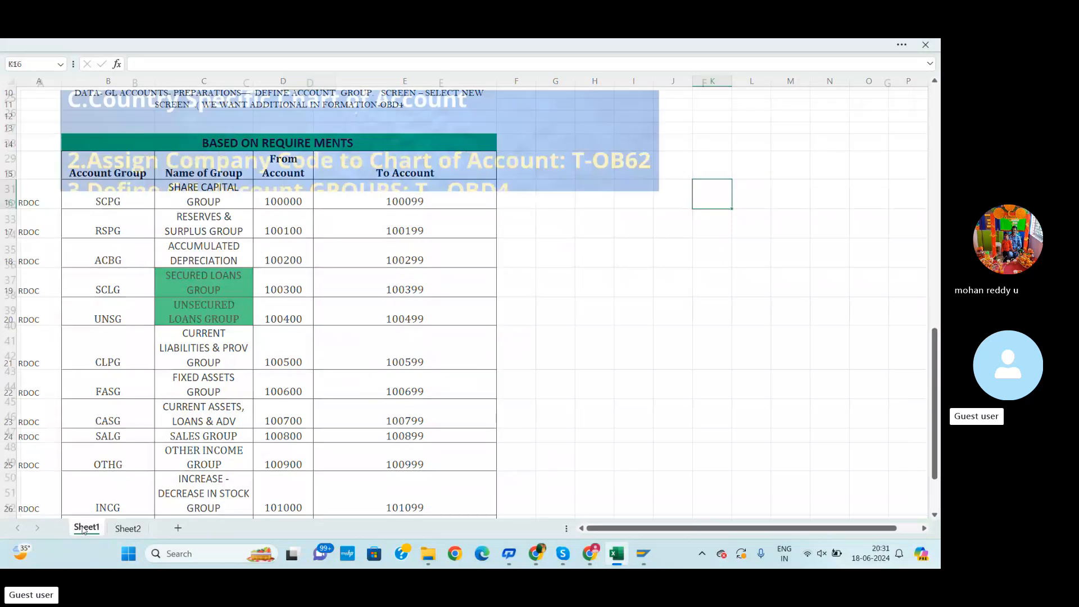
scroll(308, 444, up, 3)
scroll(308, 444, up, 1)
scroll(307, 444, down, 3)
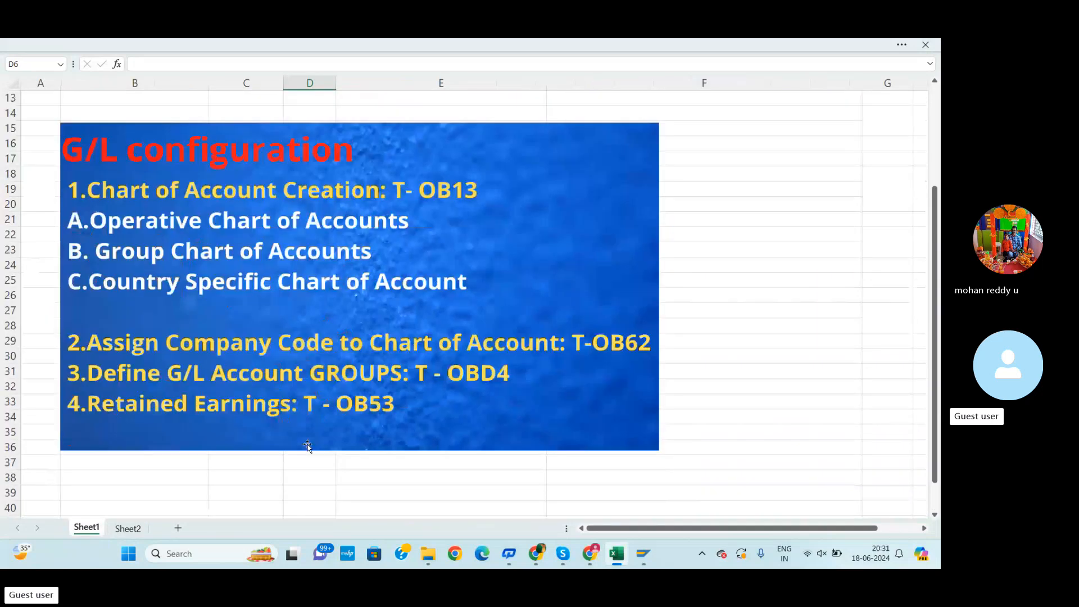
scroll(307, 444, up, 4)
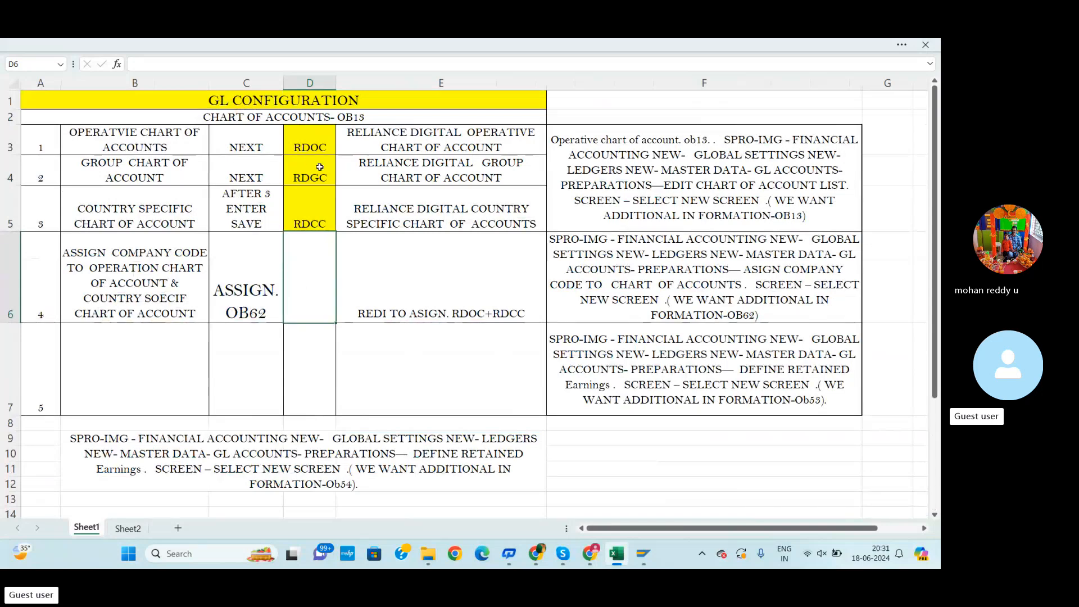
scroll(323, 185, down, 8)
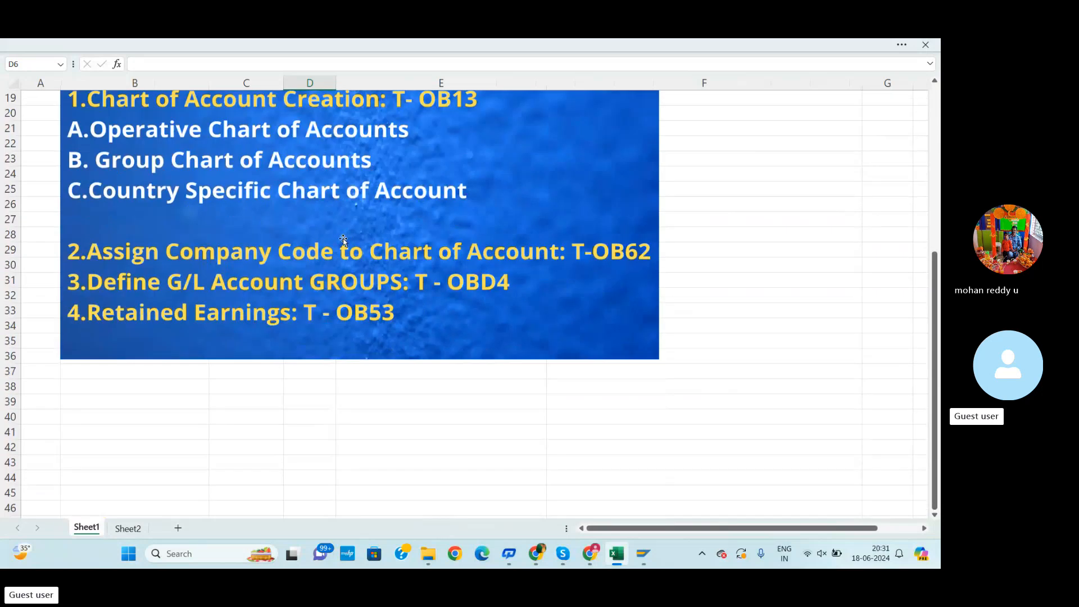
scroll(336, 229, up, 6)
scroll(336, 229, up, 3)
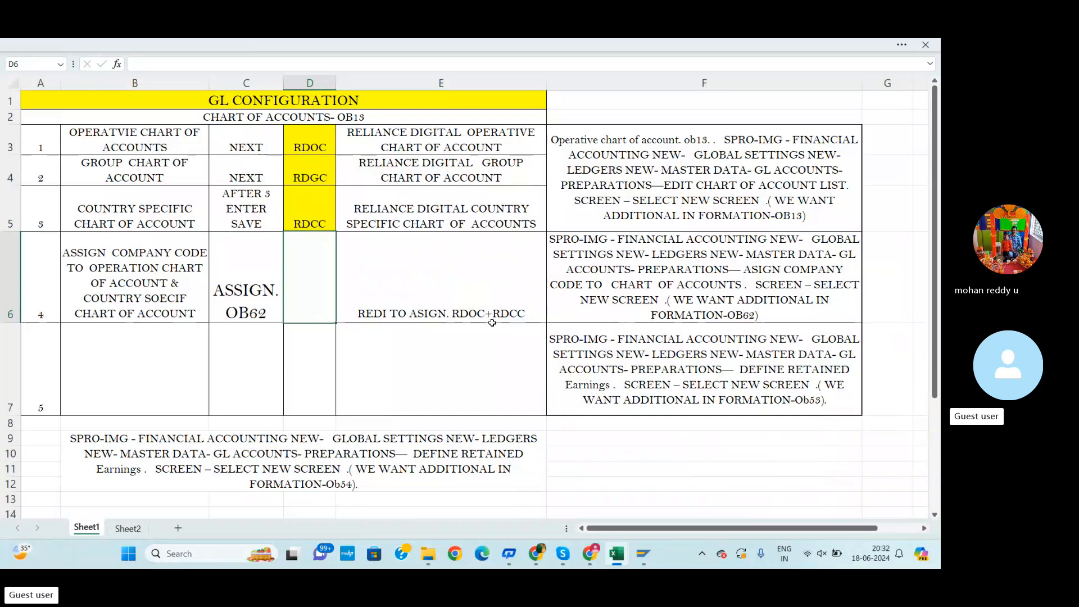
key(ctrl+Page_Down)
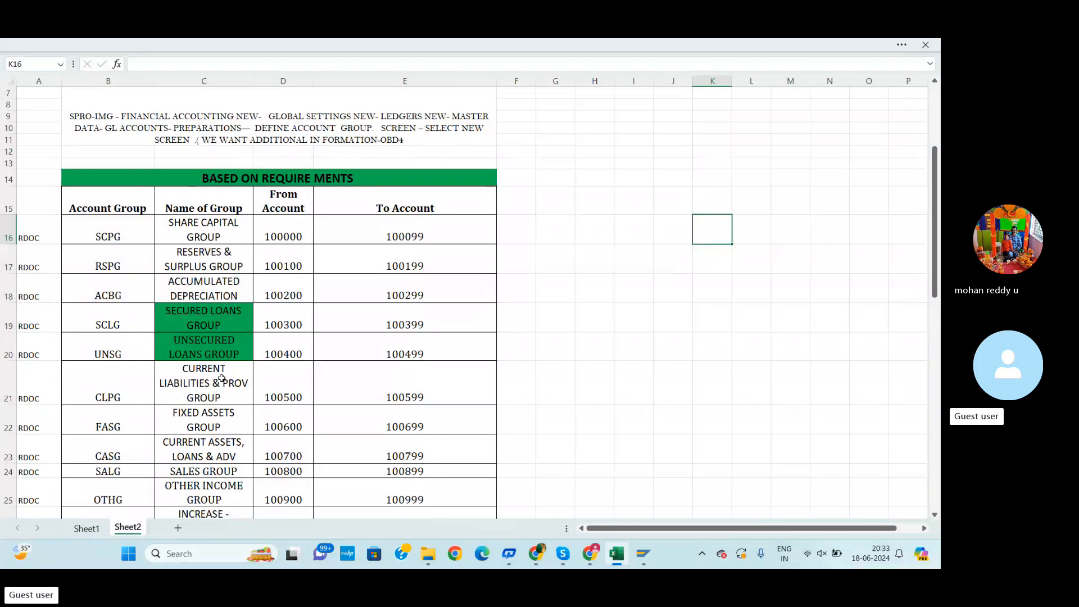
Browse the RDOC account group ranges on Sheet2, selecting individual group rows
scroll(222, 380, down, 2)
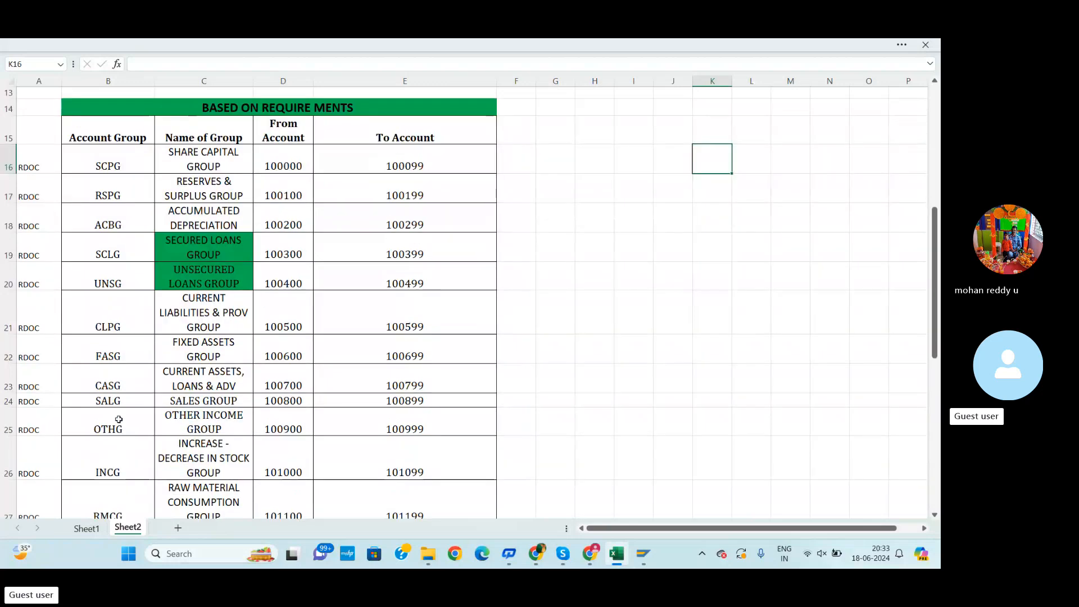
click(9, 349)
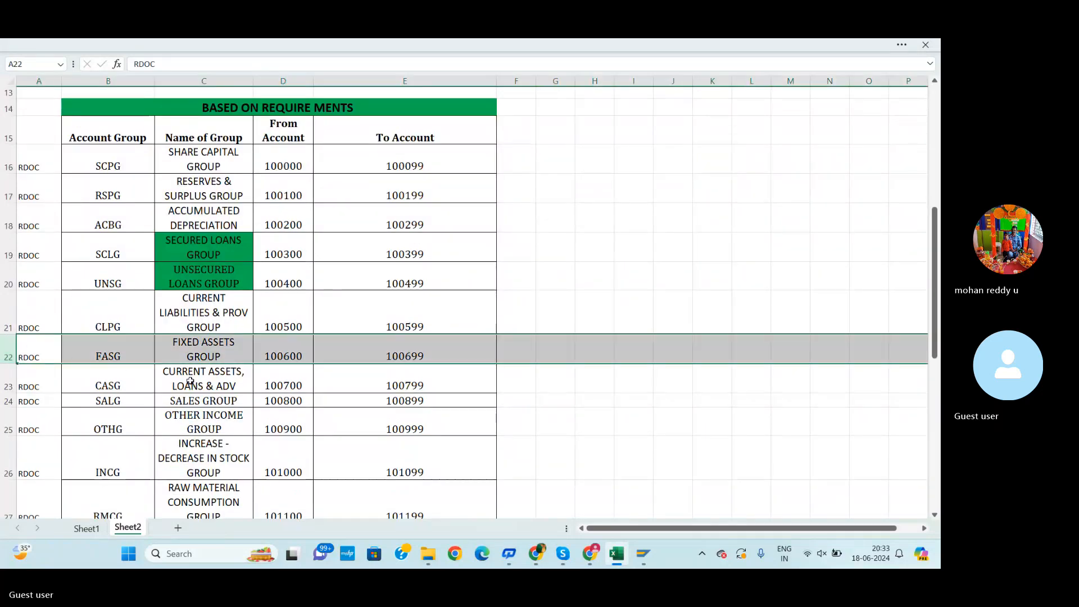
scroll(298, 404, down, 2)
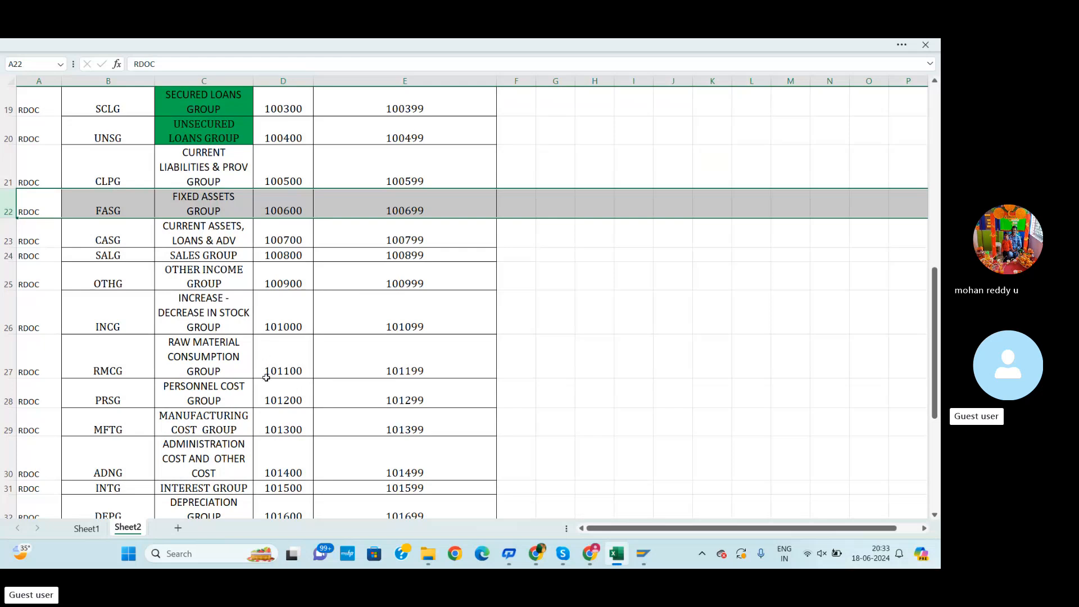
scroll(197, 317, down, 1)
scroll(197, 317, down, 1)
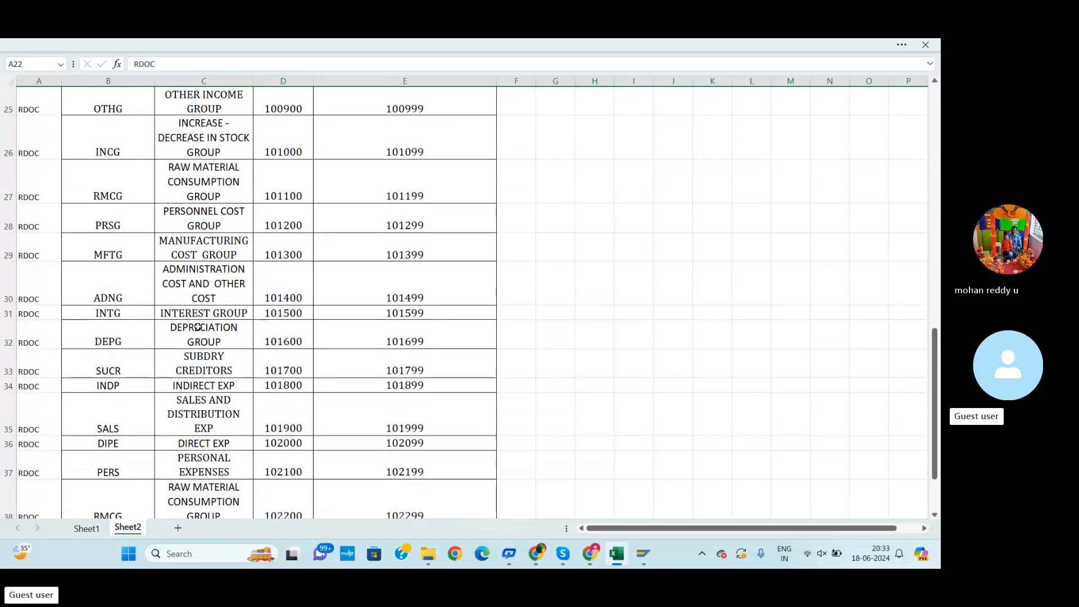
scroll(202, 360, down, 1)
scroll(196, 379, down, 2)
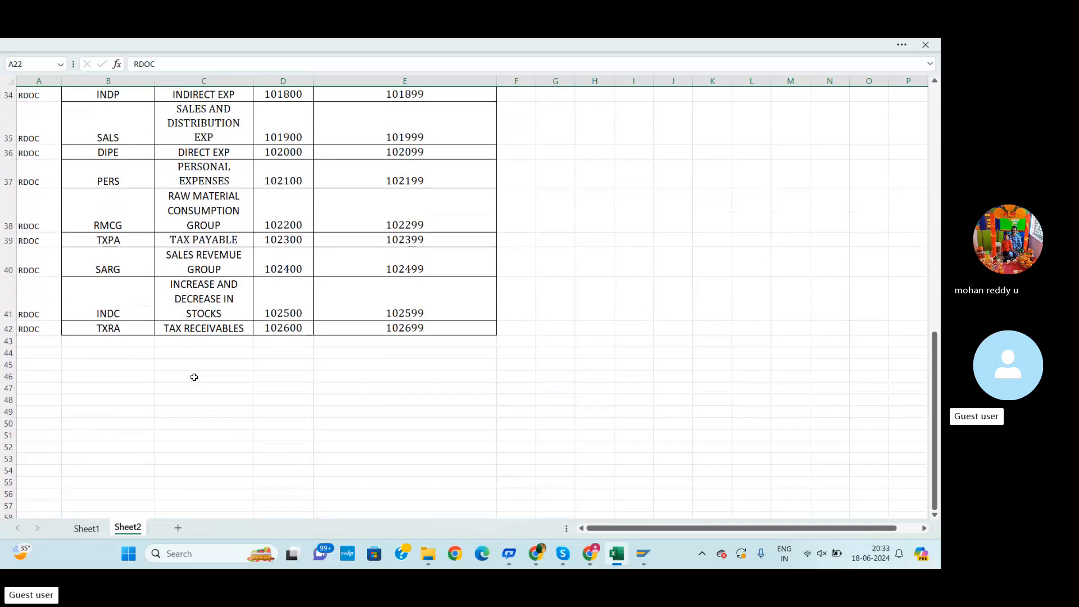
scroll(192, 373, up, 5)
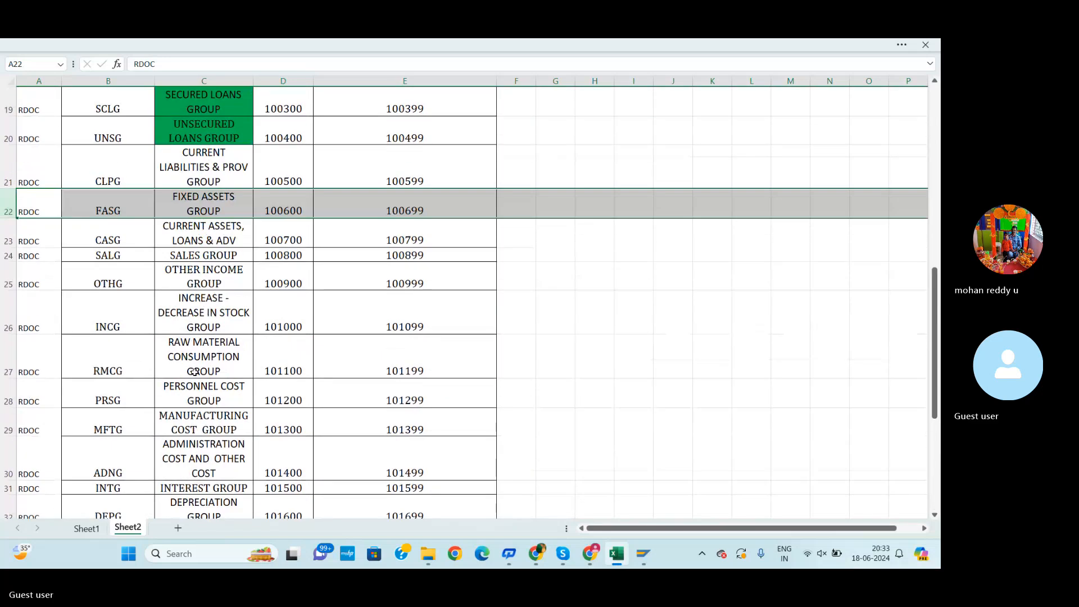
click(6, 275)
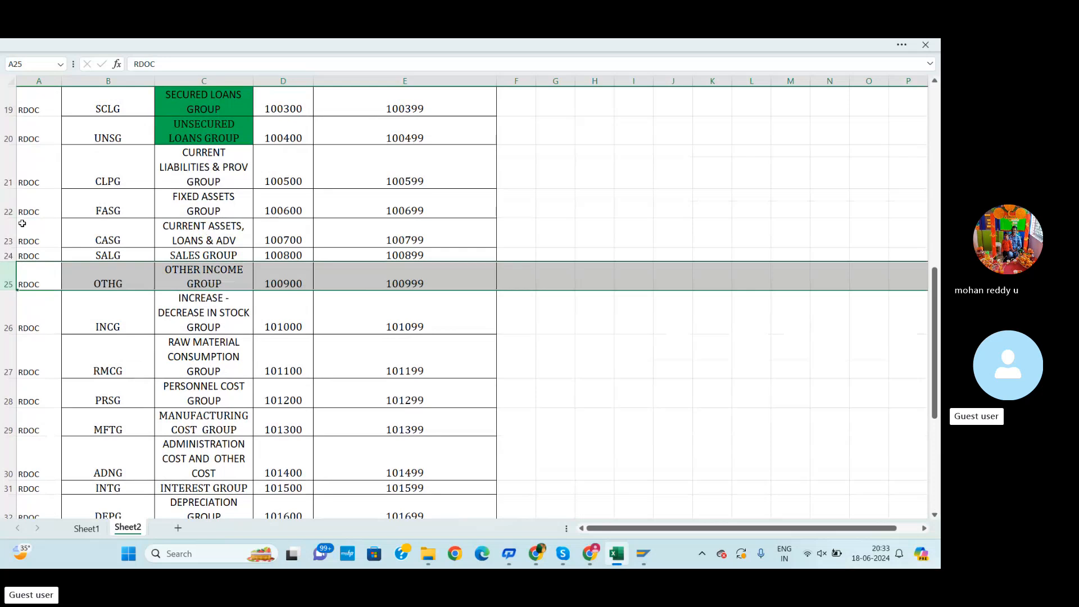
click(7, 232)
click(6, 167)
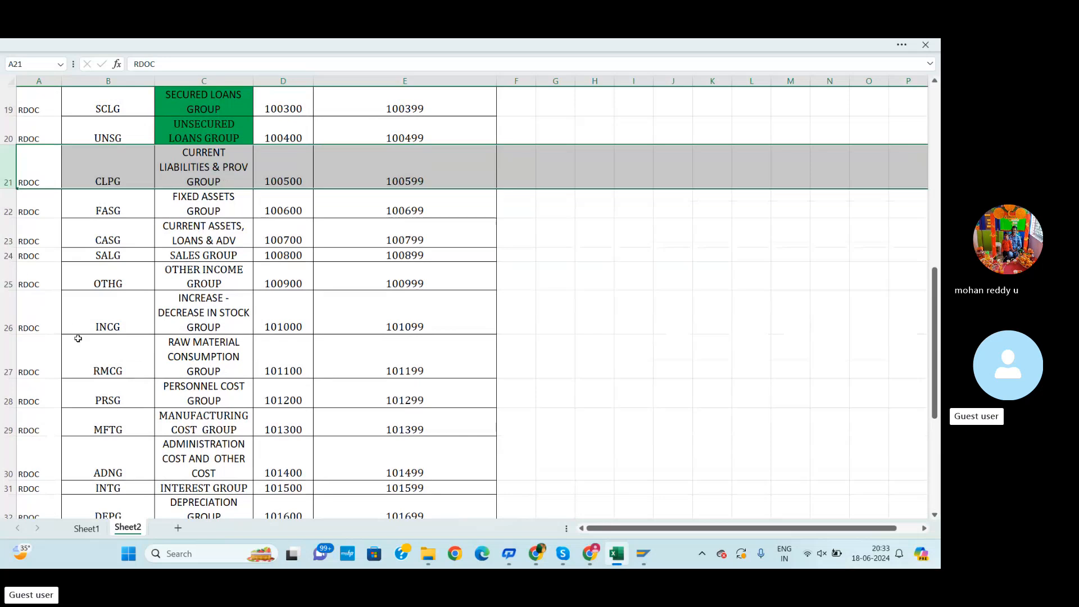
click(7, 314)
click(7, 357)
click(7, 400)
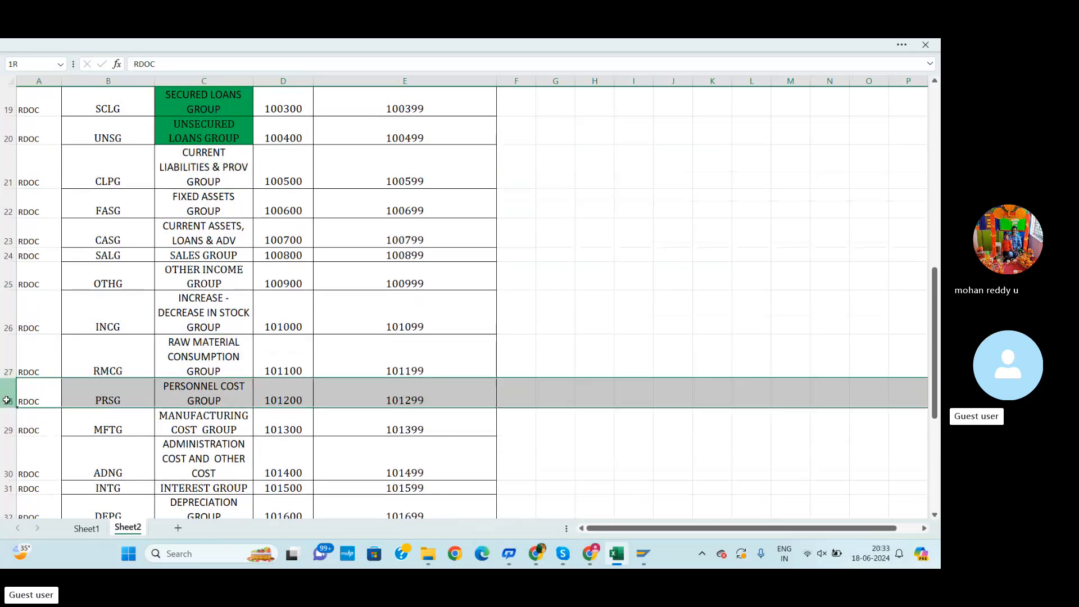
click(9, 452)
scroll(131, 448, down, 1)
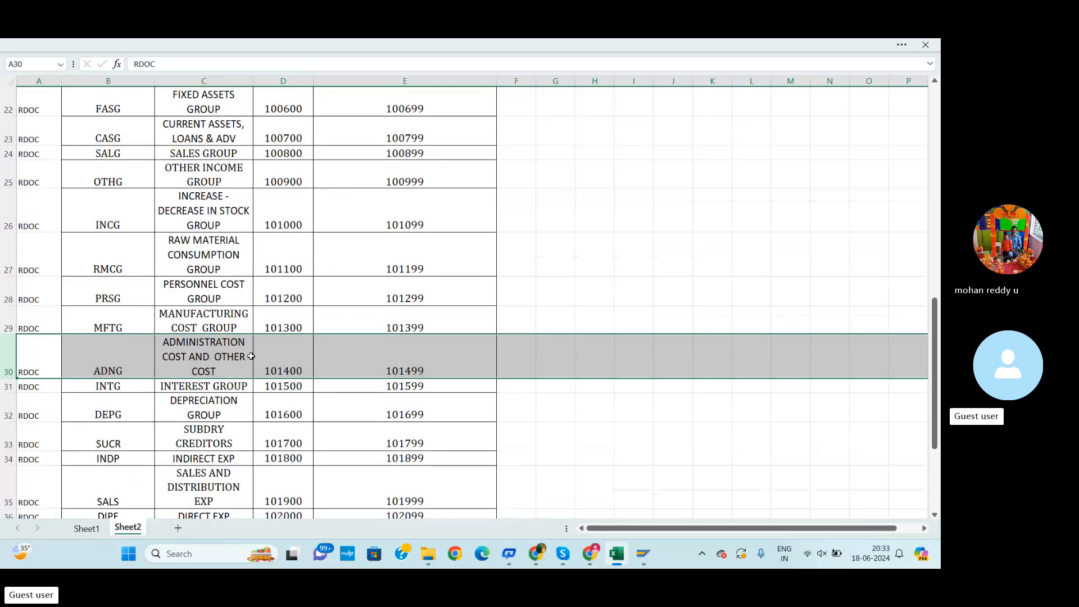
scroll(185, 343, up, 4)
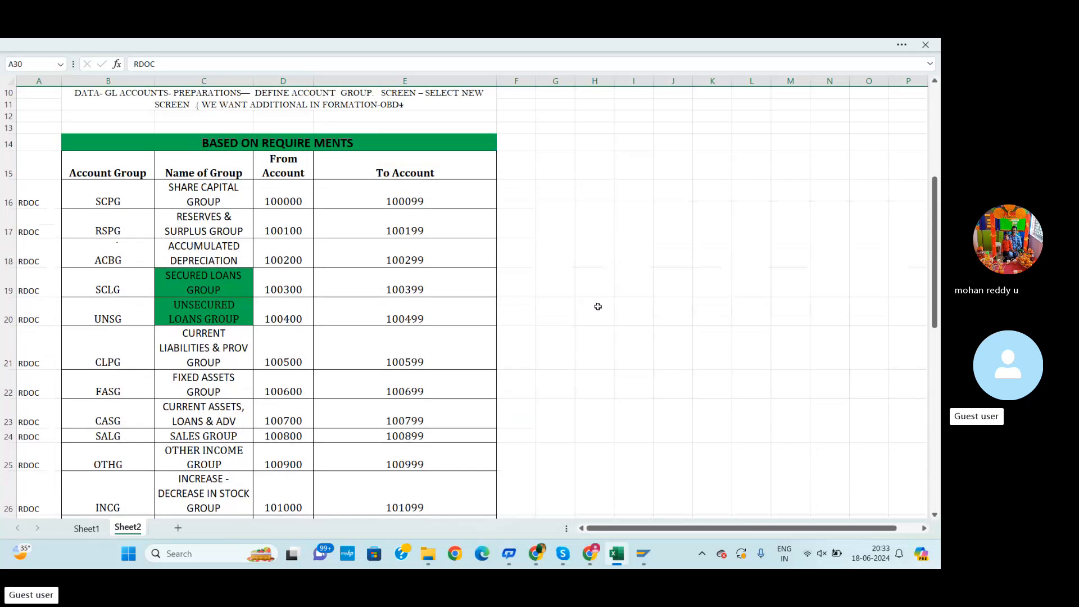
Enter ELECTRICTY BILL in cell I19 of Sheet2 and widen column I to fit the text
click(631, 291)
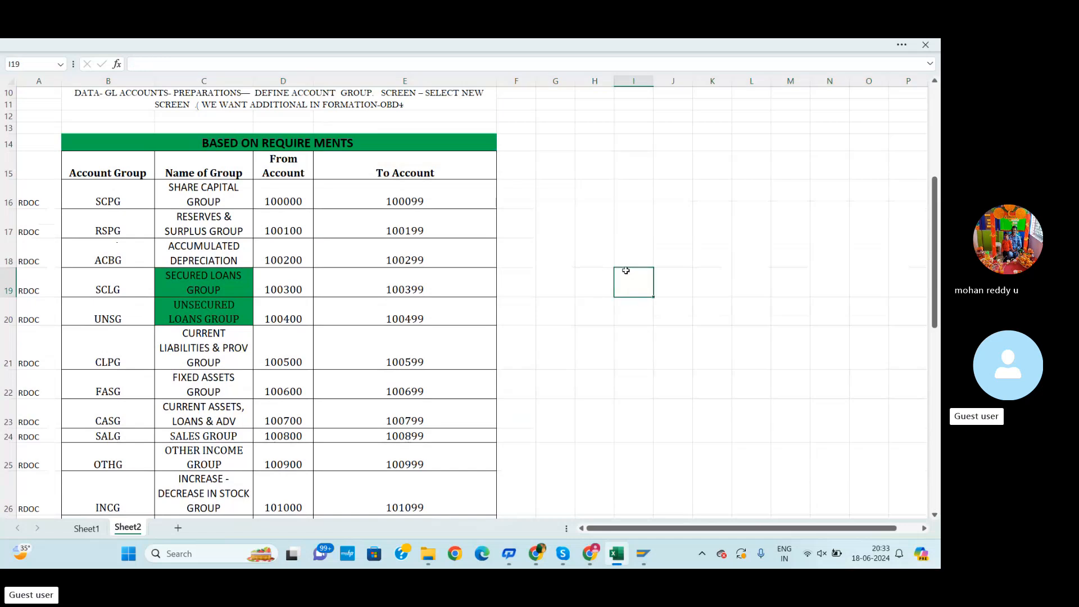
text(ELECTRY BILL)
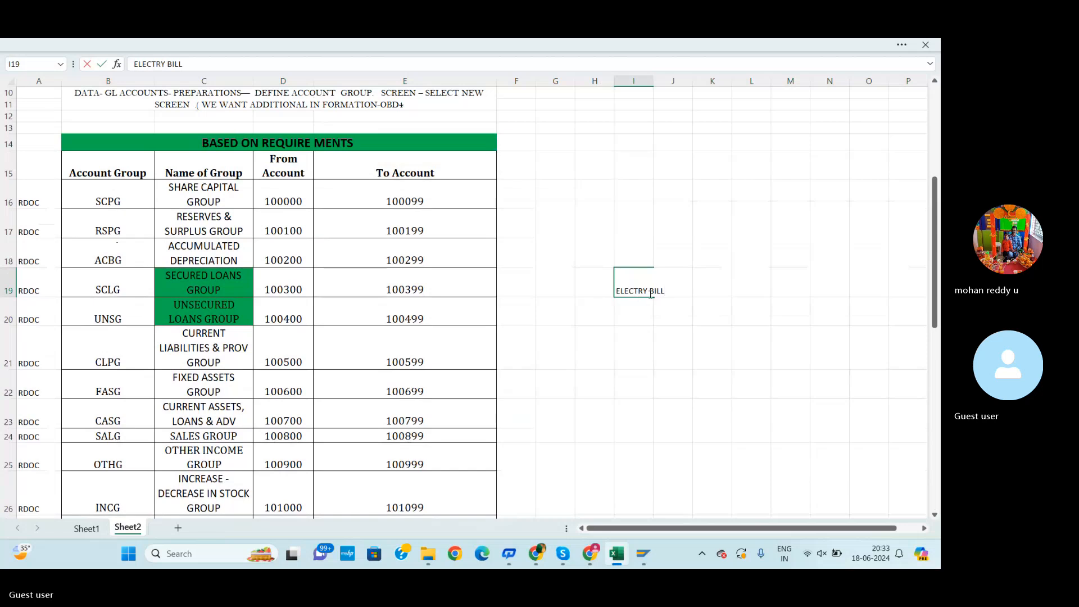
key(BackSpace)
key(BackSpace)
key(BackSpace)
key(BackSpace)
text(RICTY BI)
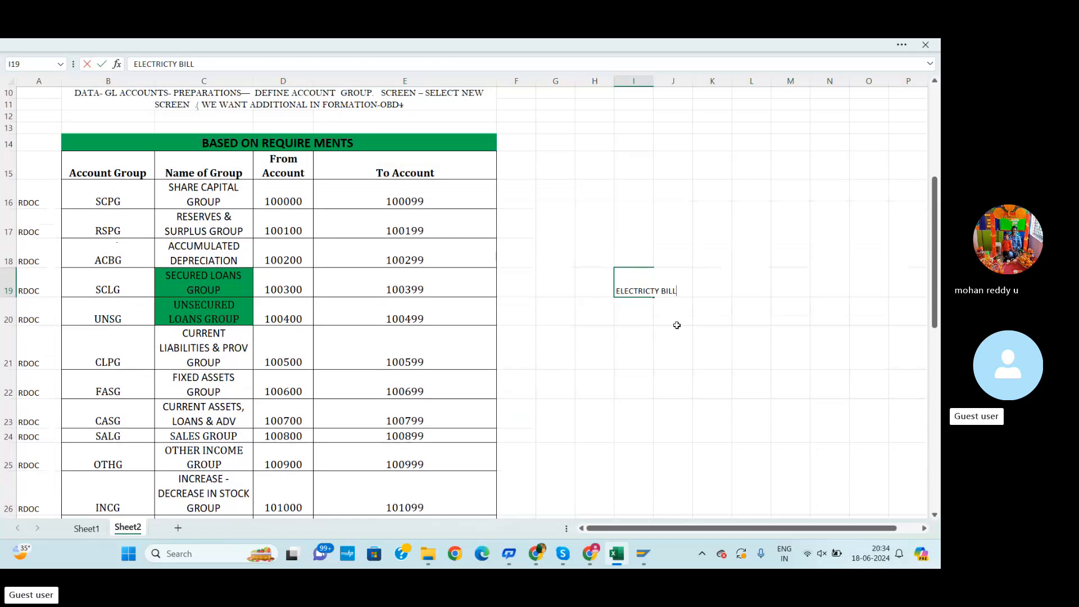
text(LL)
click(676, 326)
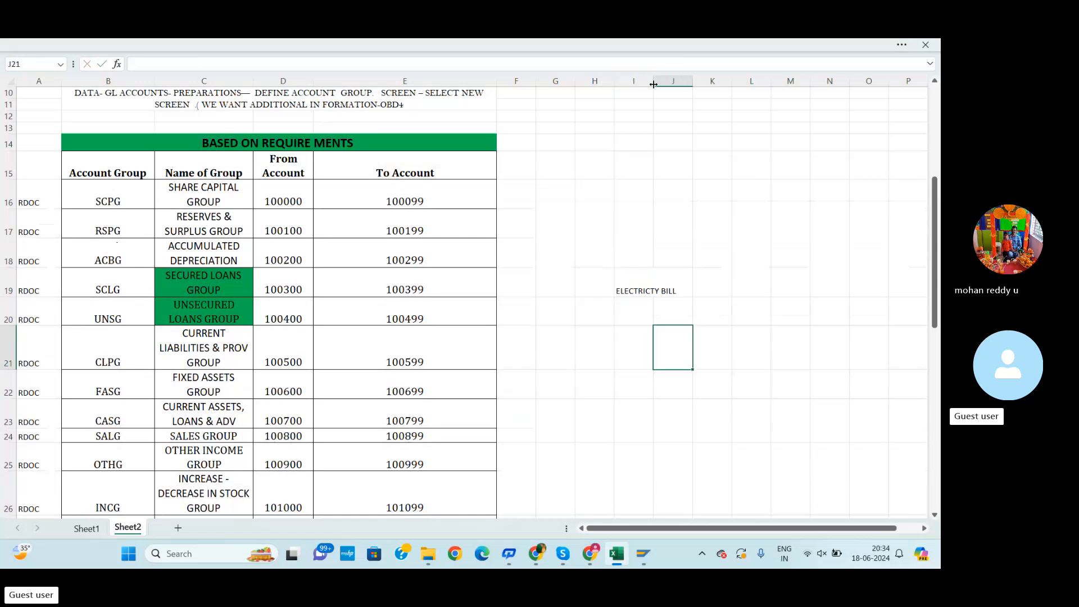
drag(654, 84, 691, 116)
click(676, 306)
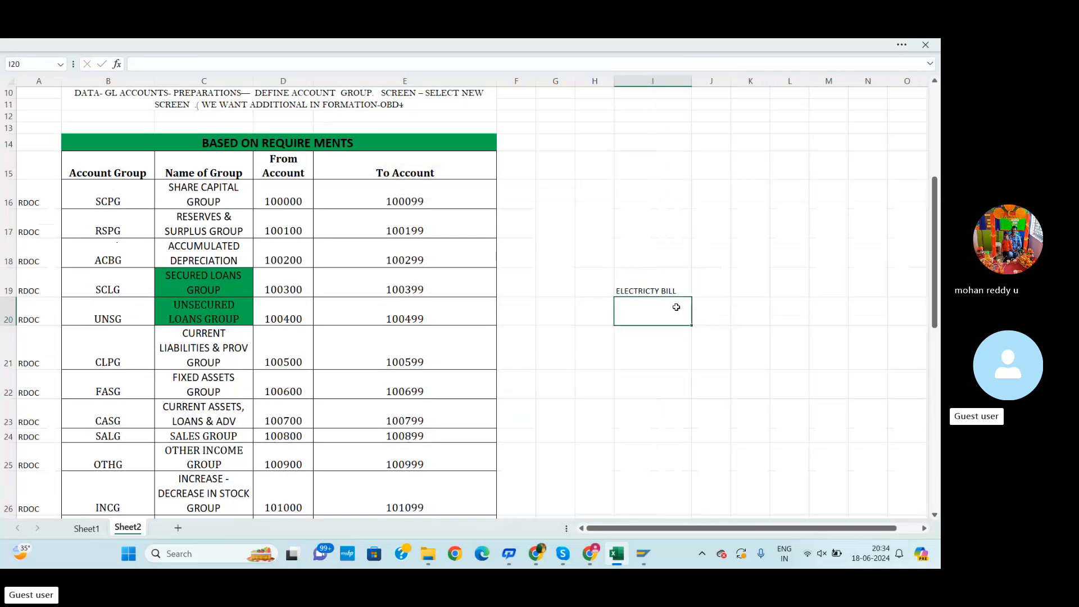
Enter account number 101400 in cell F30 beside the ADNG administration cost group row
scroll(245, 388, down, 2)
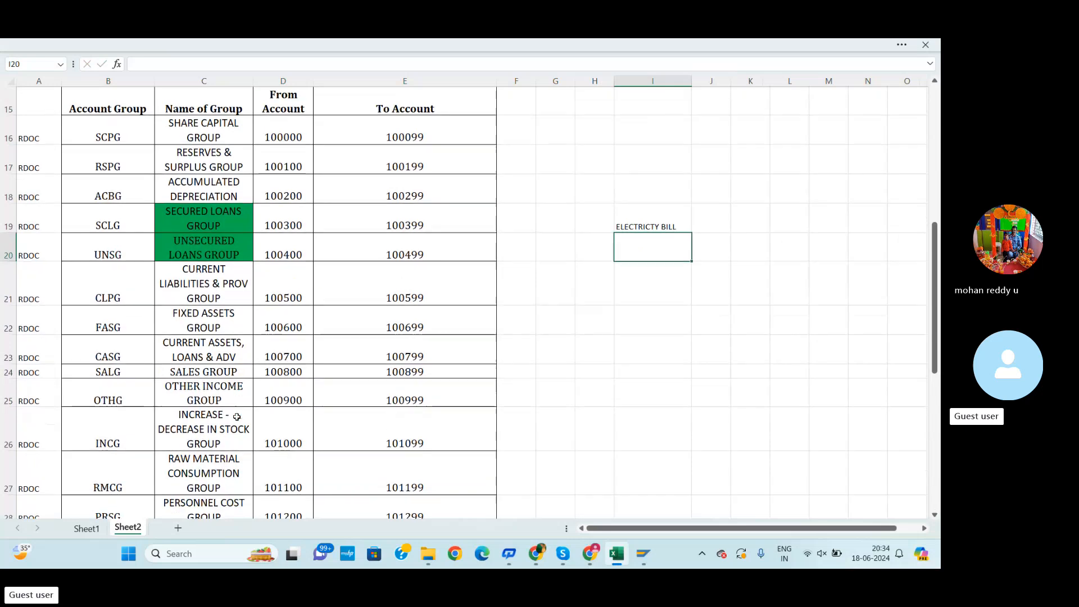
scroll(236, 416, down, 2)
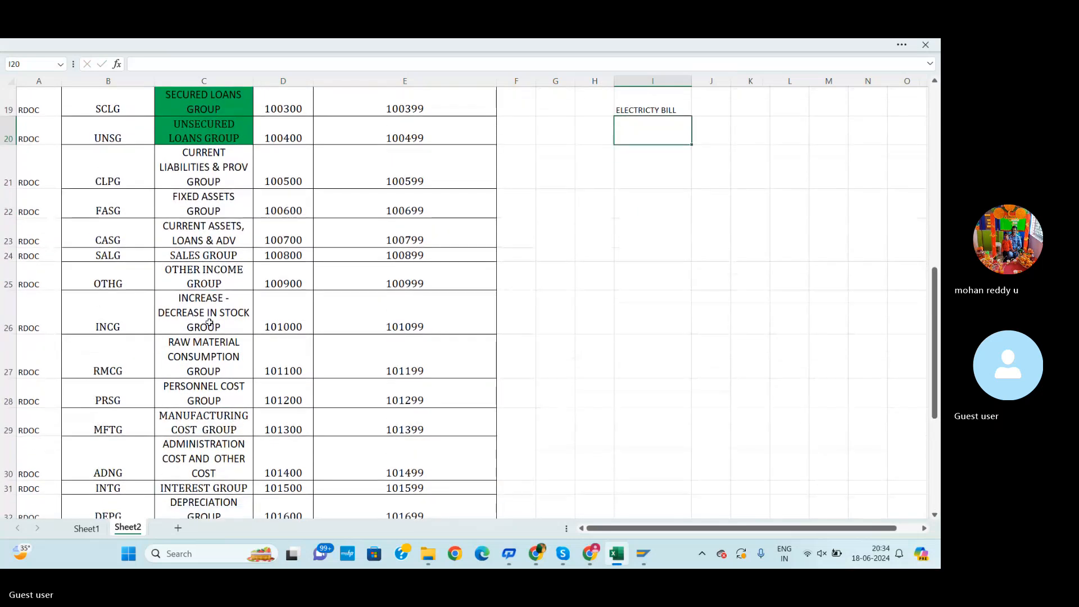
scroll(209, 323, up, 4)
scroll(196, 325, down, 4)
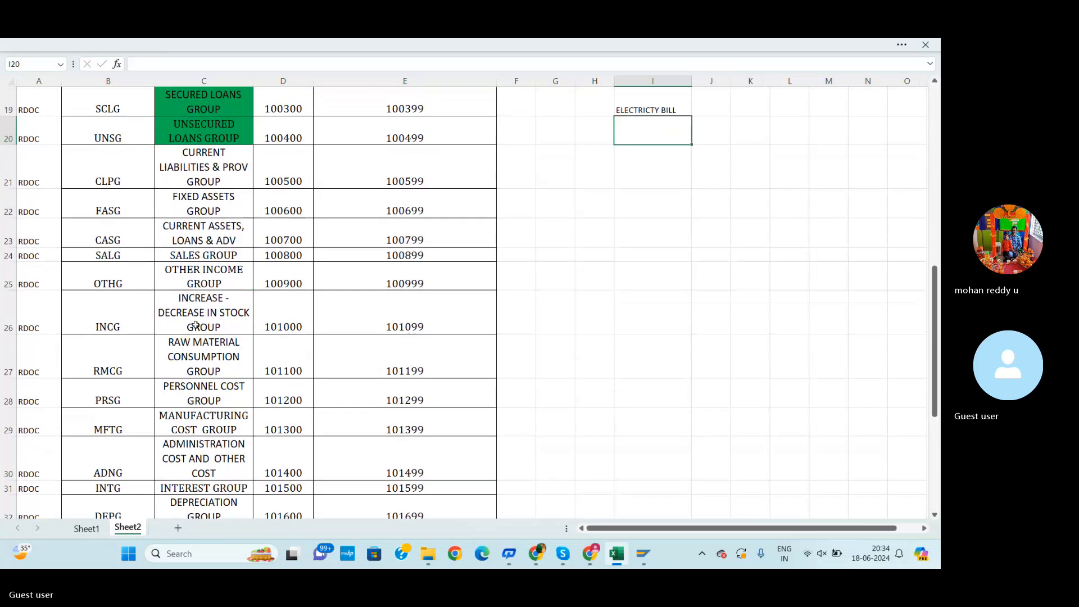
scroll(194, 327, down, 2)
click(118, 364)
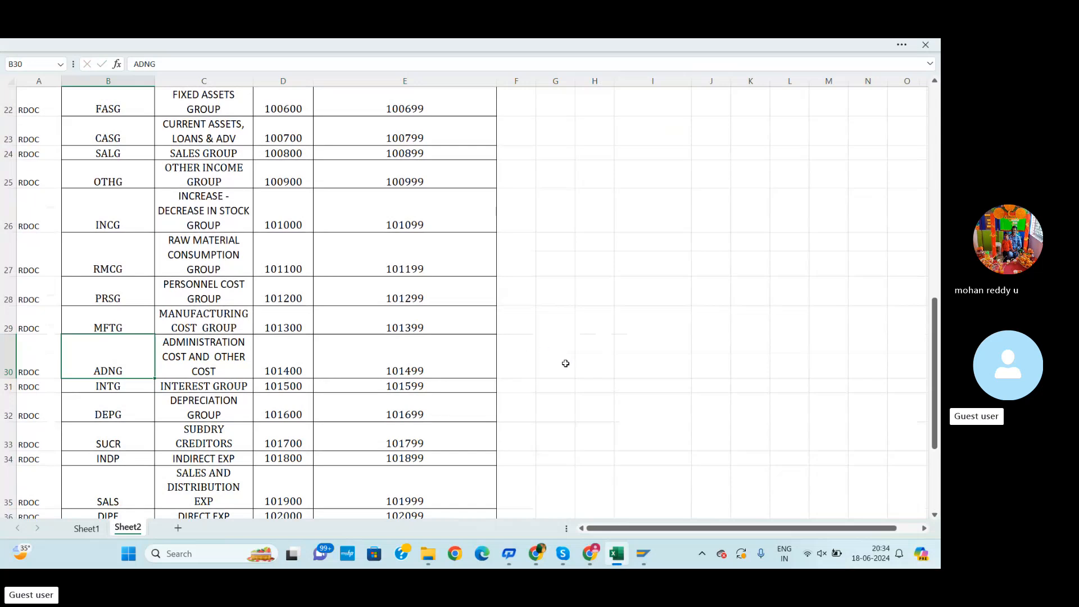
click(523, 363)
text(1)
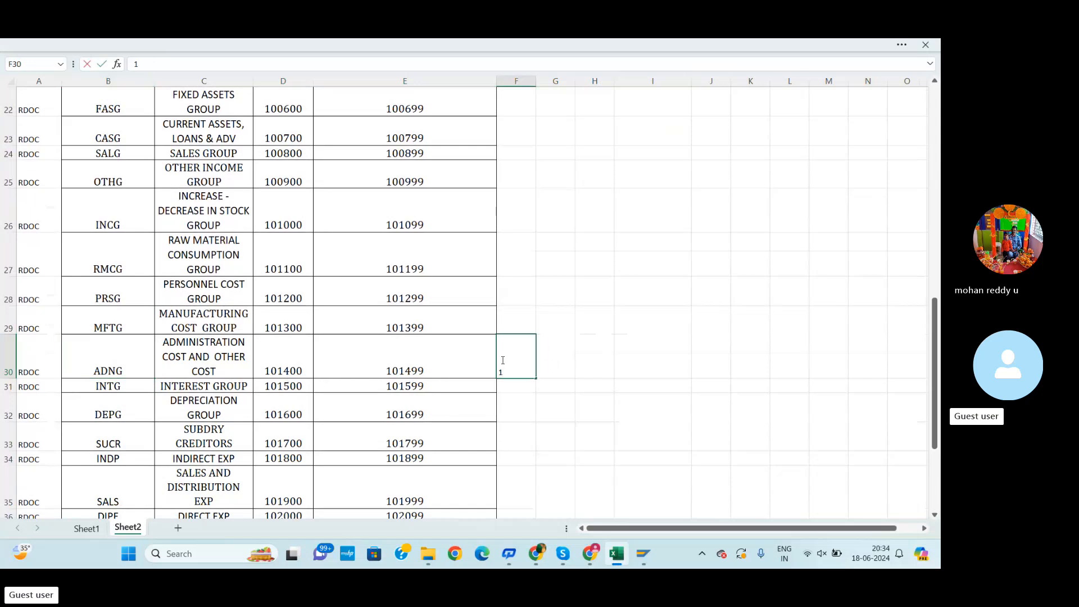
text(01400)
click(581, 396)
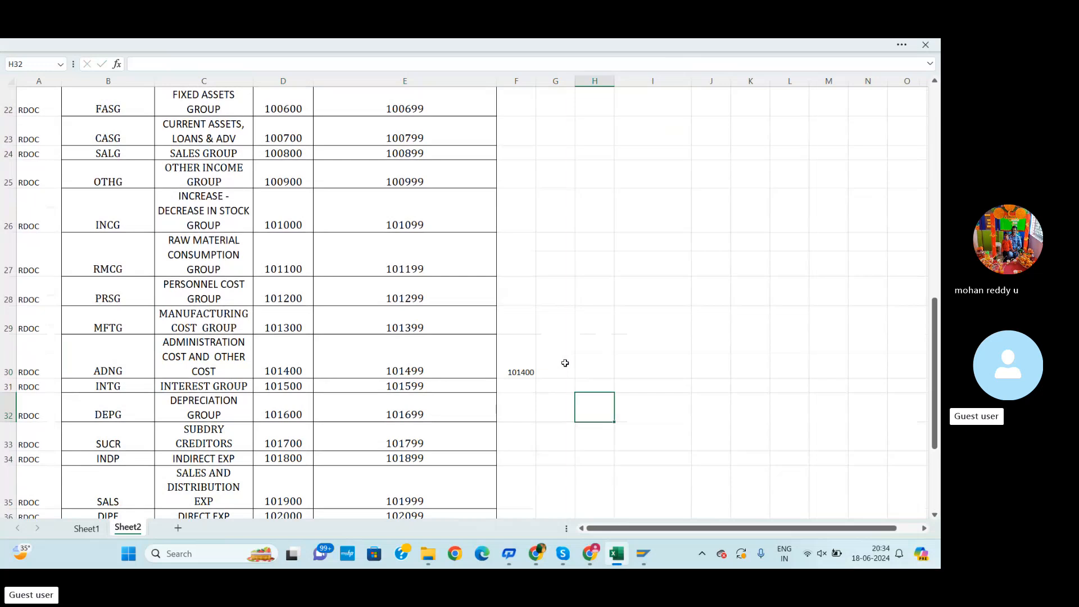
Enter the note ELECTRICTY GL CREATION in cell G30 next to that account number
click(564, 363)
text(ELE)
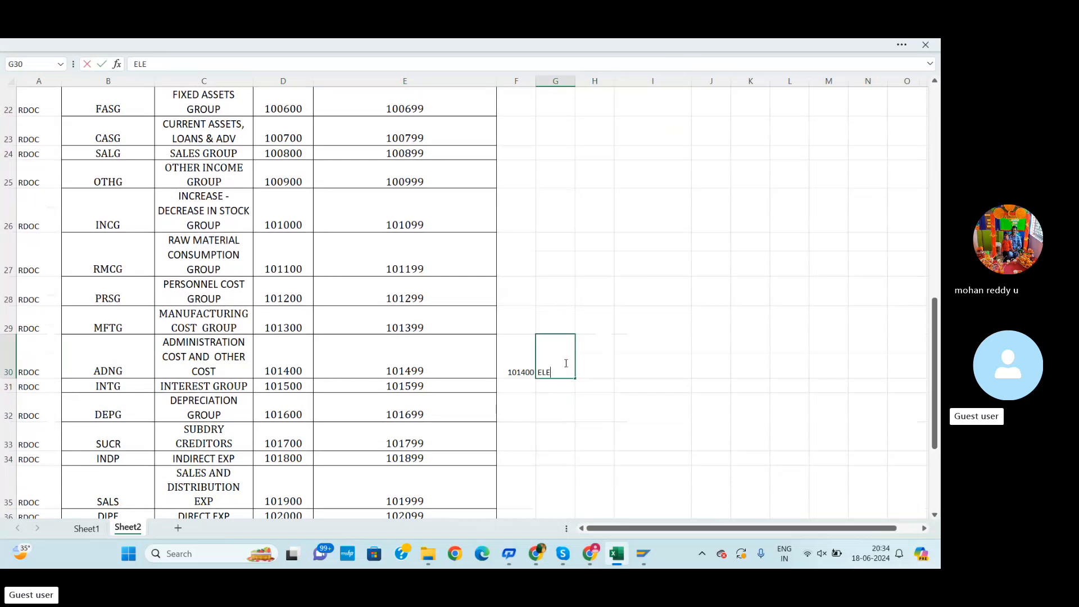
text(CTRICTY  GL CREATION)
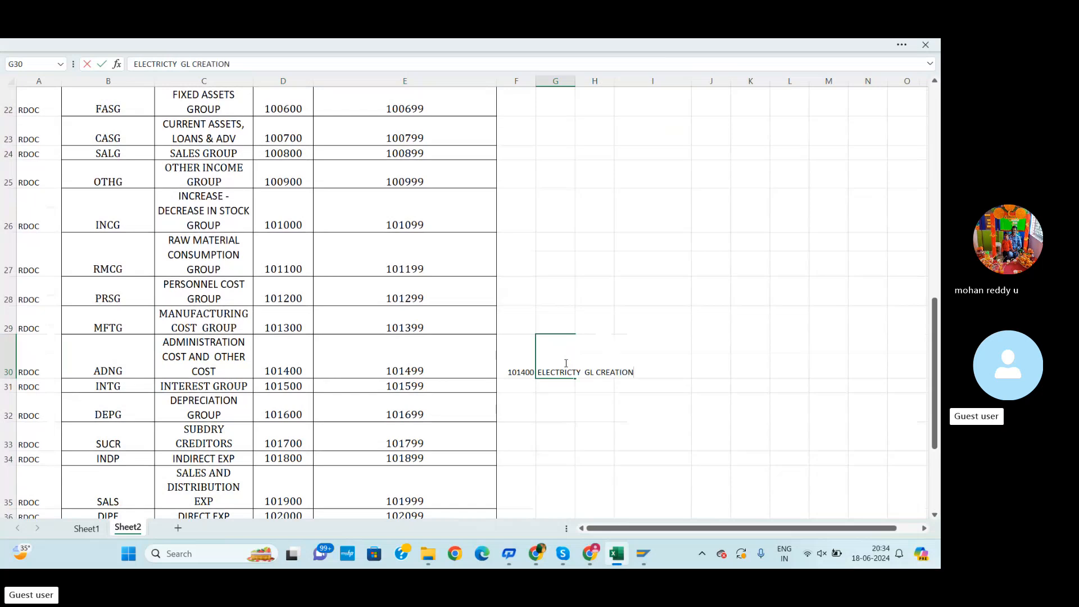
key(Return)
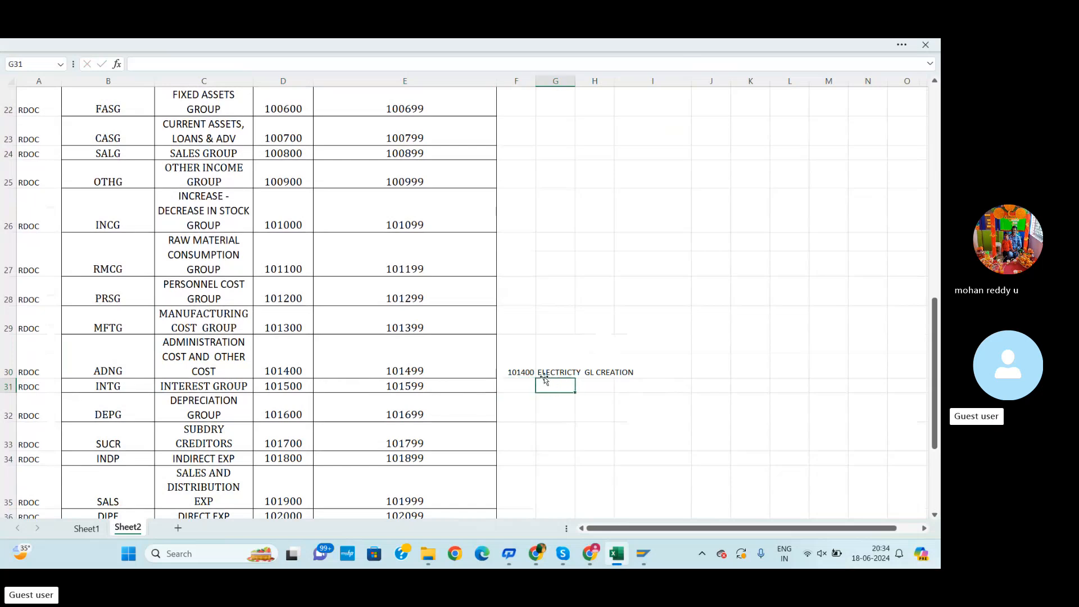
Enter the label RENT GL in cell G31 below the electricity note
text(RENT AM)
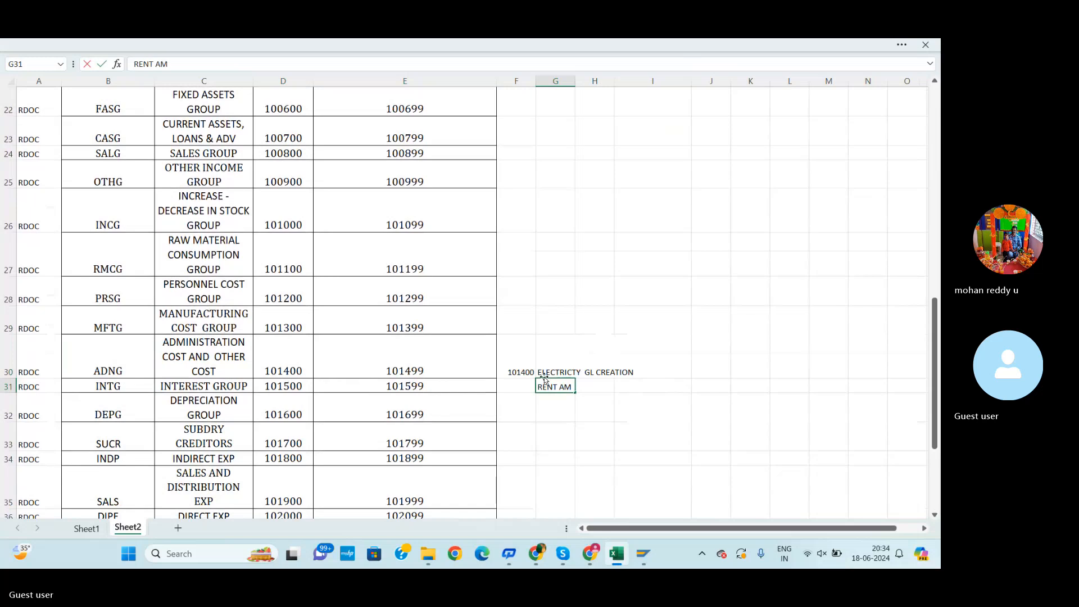
text(OUNT)
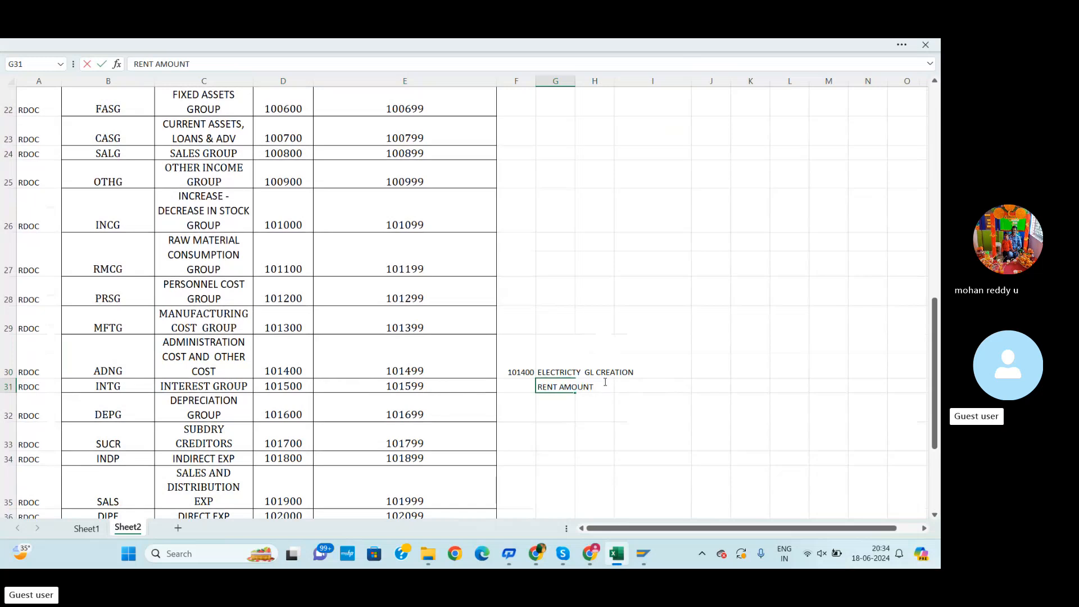
key(BackSpace)
key(BackSpace)
key(BackSpace)
key(BackSpace)
key(BackSpace)
key(BackSpace)
key(BackSpace)
key(BackSpace)
Enter account number 101401 in cell F31 beside the rent label
click(530, 390)
text(1)
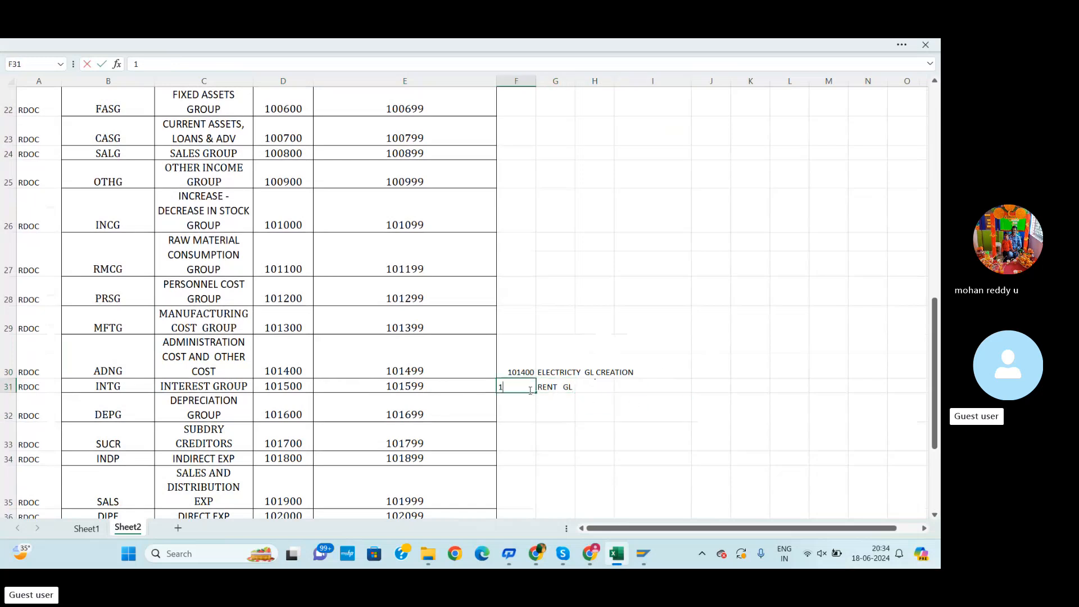
text(01)
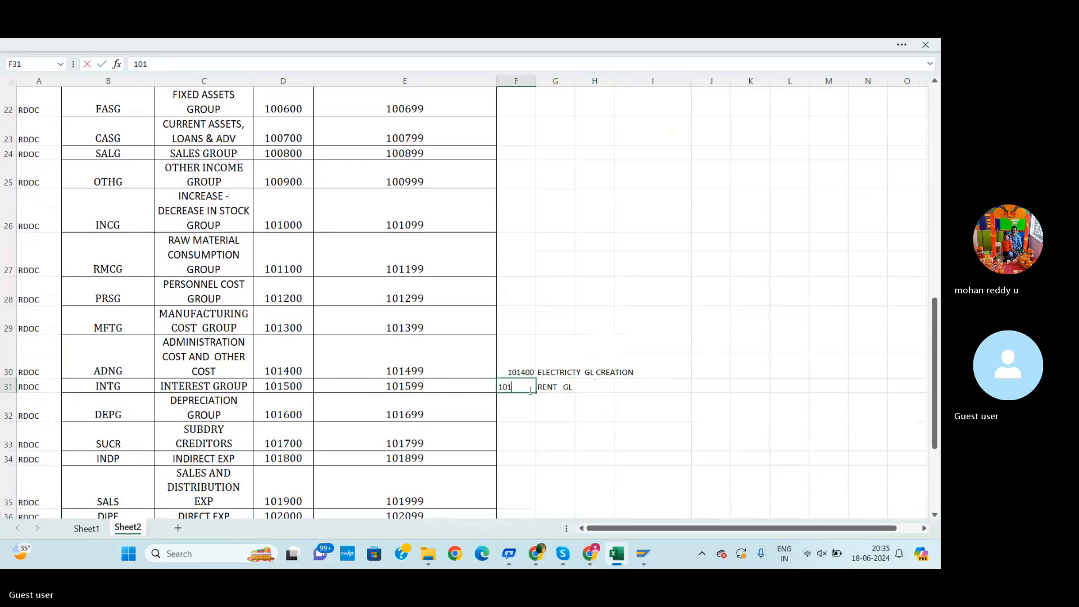
text(401)
click(587, 409)
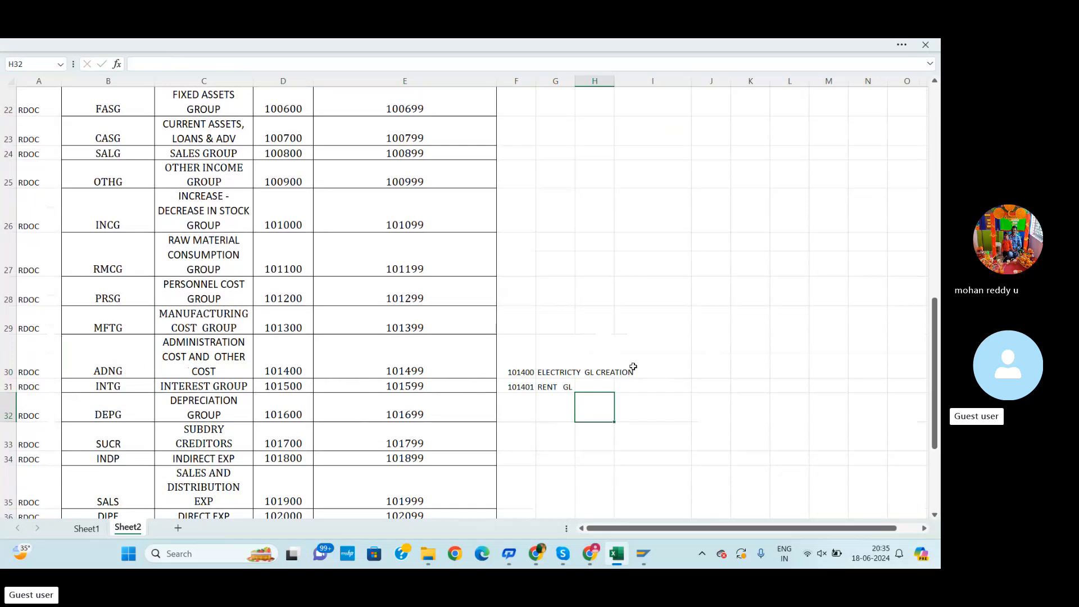
Scroll through Sheet2 to review the account group table and the added GL account notes
scroll(522, 431, up, 2)
scroll(522, 430, down, 1)
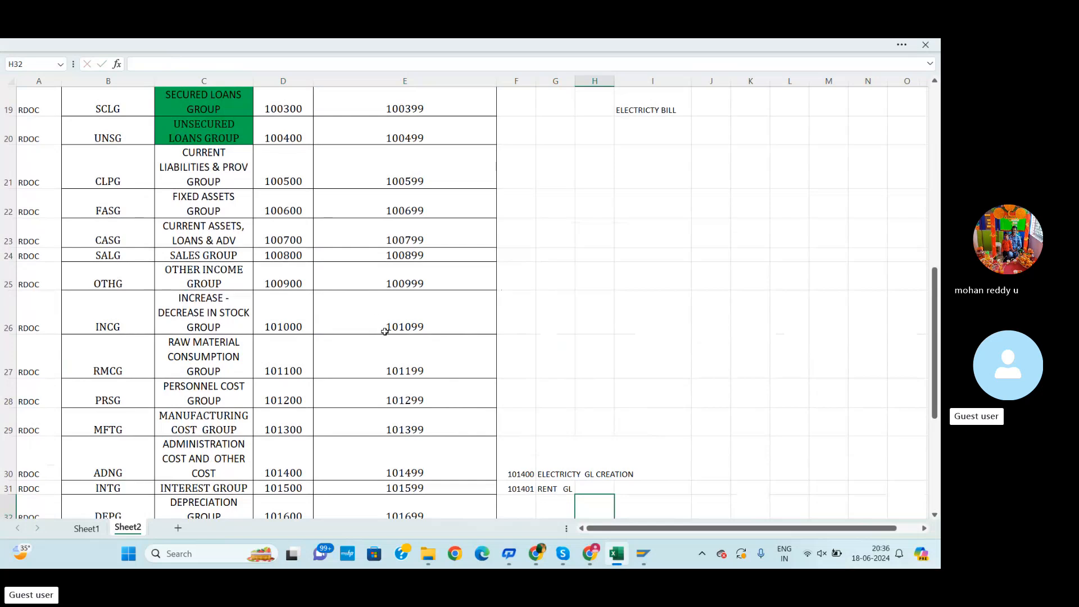
scroll(384, 331, up, 1)
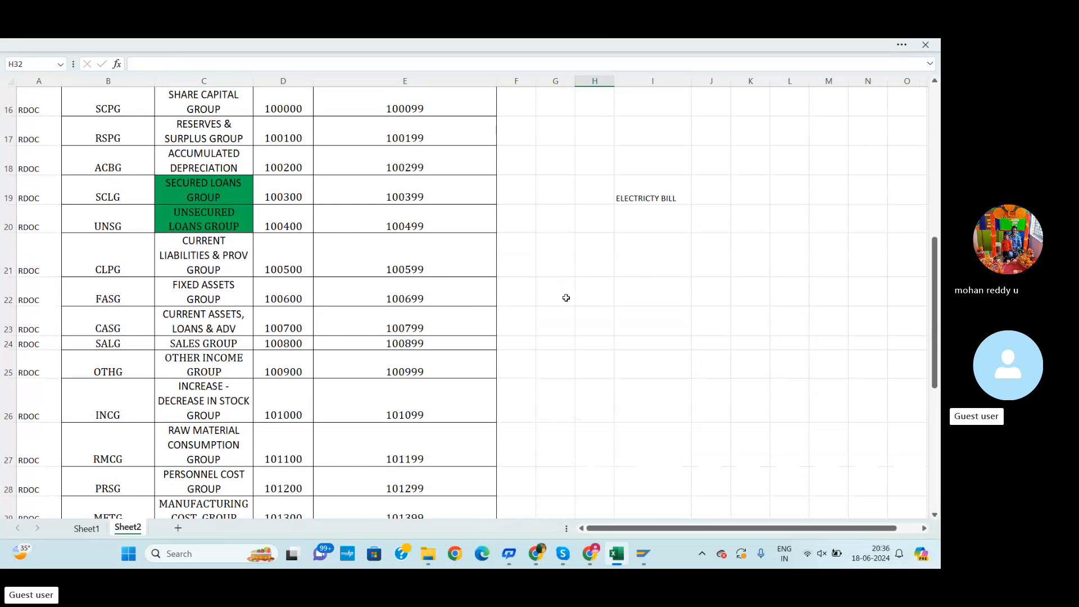
scroll(566, 305, down, 1)
scroll(566, 305, down, 3)
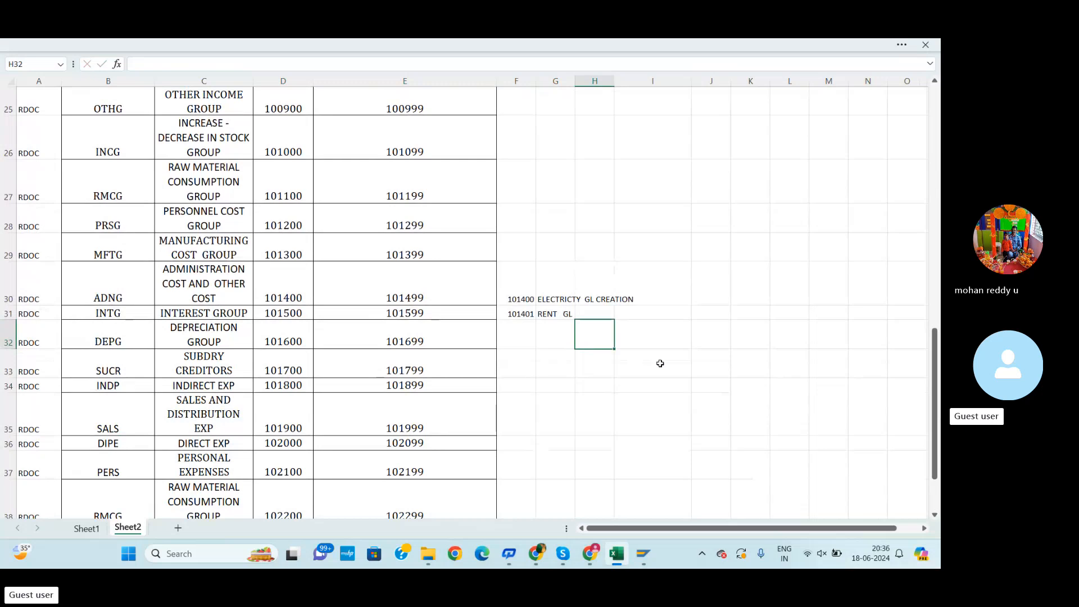
click(590, 555)
mouse_move(595, 562)
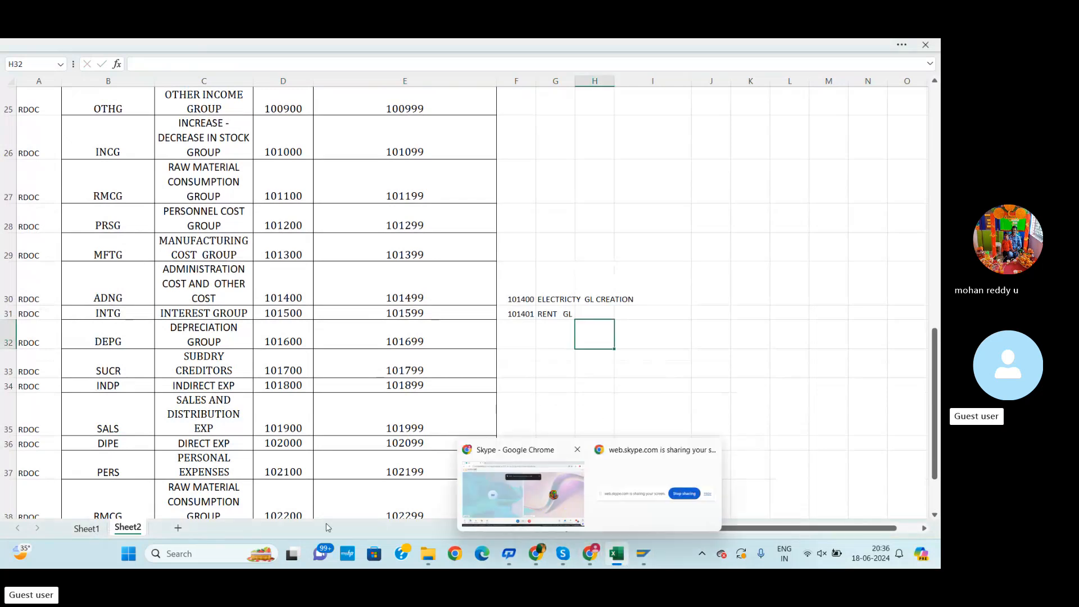
scroll(458, 376, up, 3)
scroll(458, 376, up, 5)
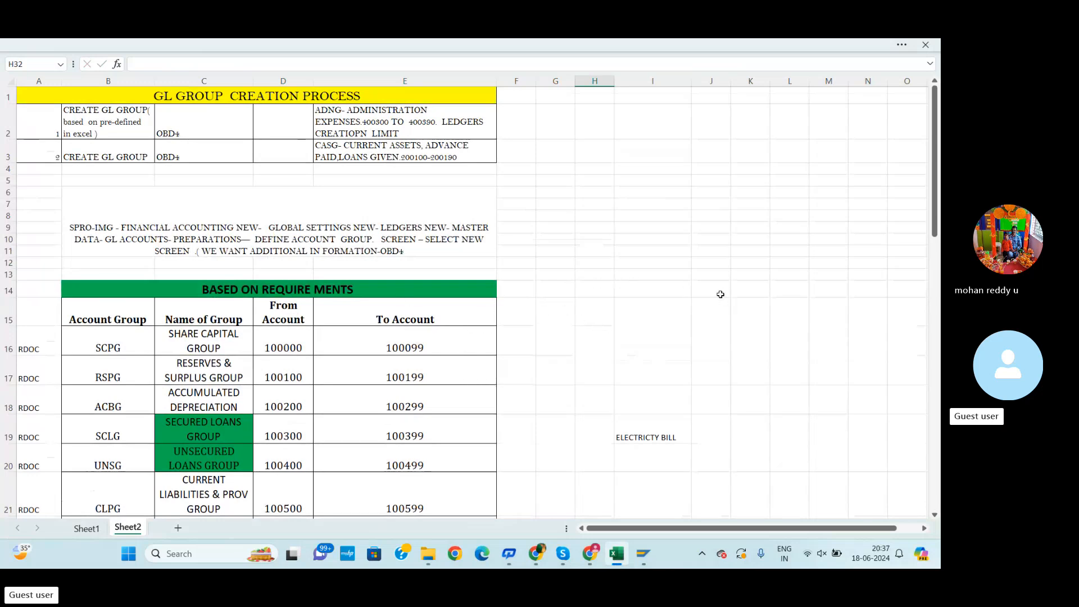
scroll(317, 288, down, 1)
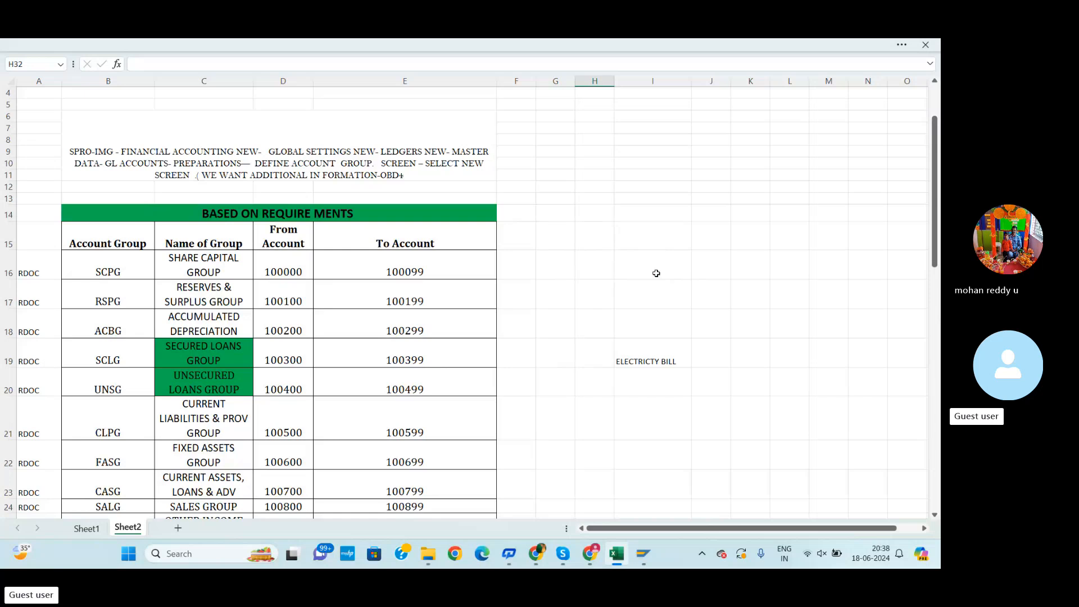
mouse_move(562, 554)
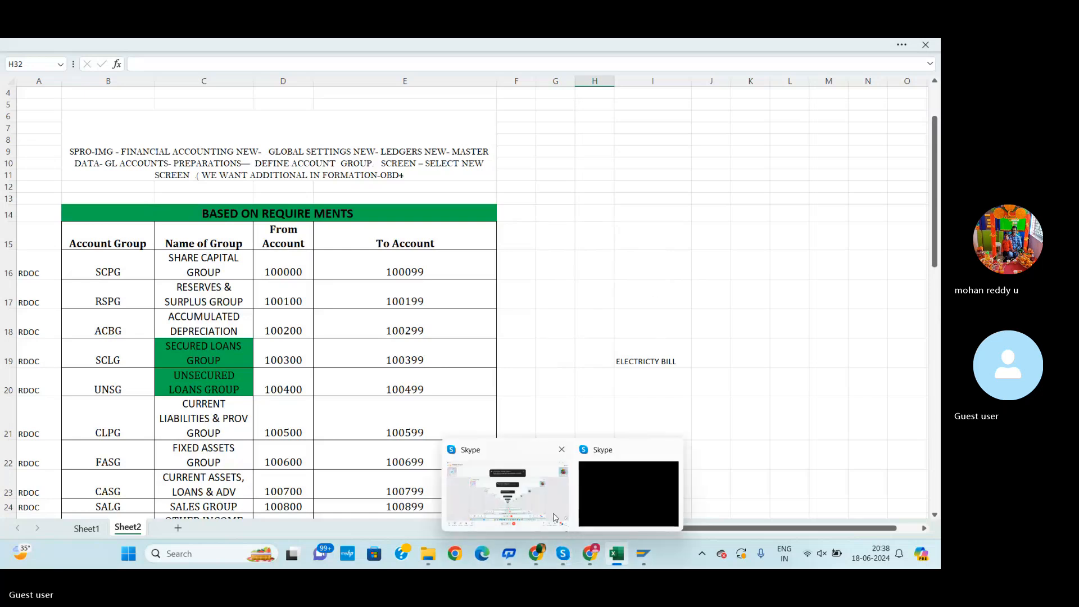
mouse_move(551, 514)
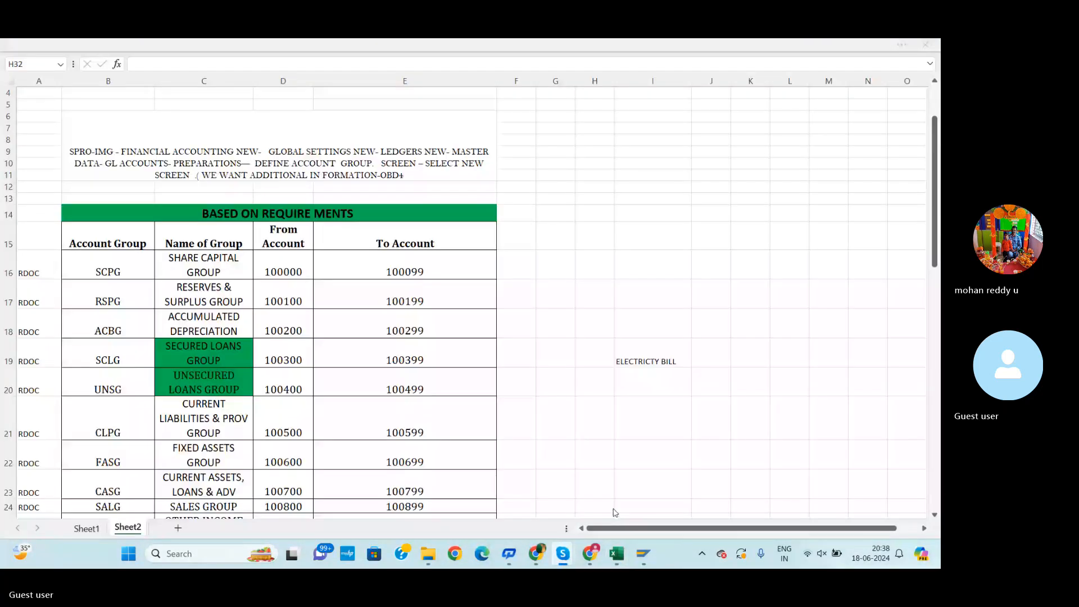